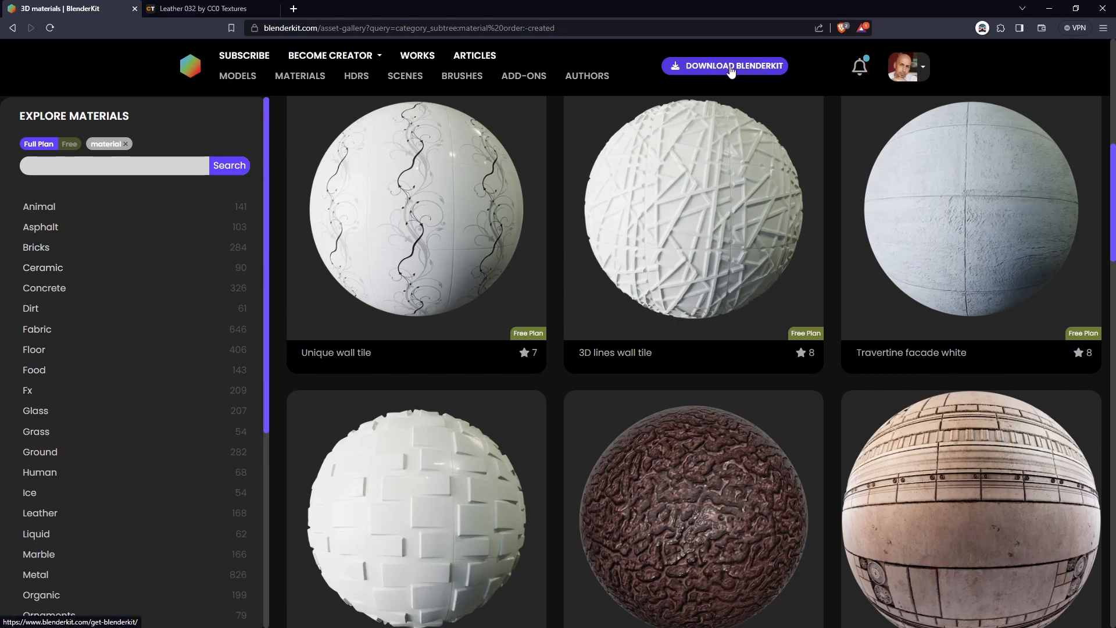
- Switch to Blender and open the add-on preferences, backing out of the add-on install file browser
left_click(1050, 8)
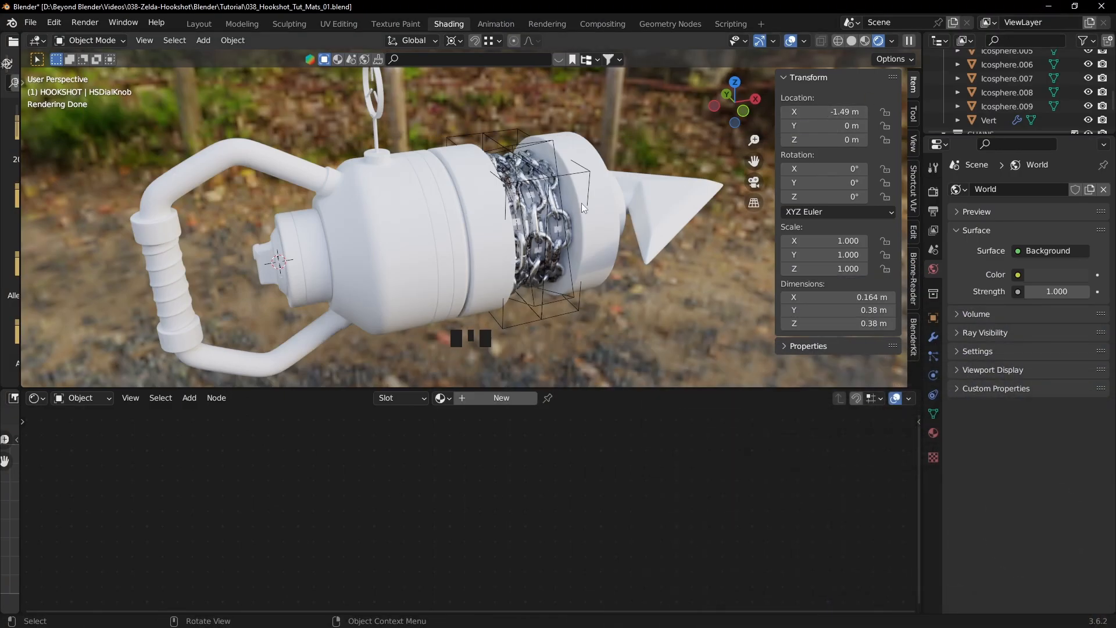
left_click(53, 22)
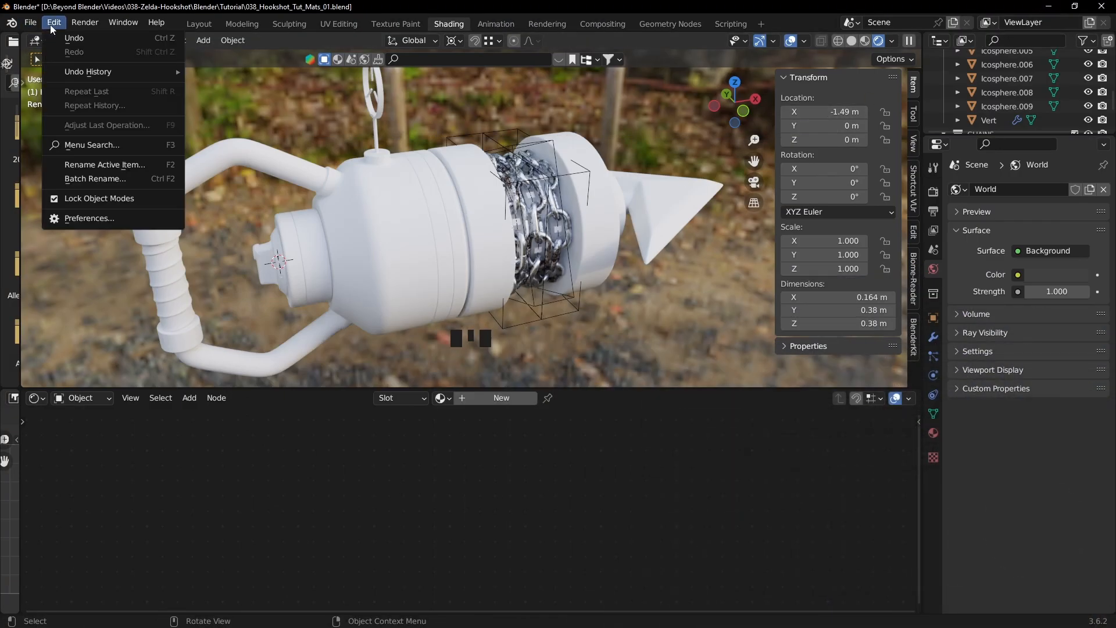
left_click(98, 213)
left_click(357, 44)
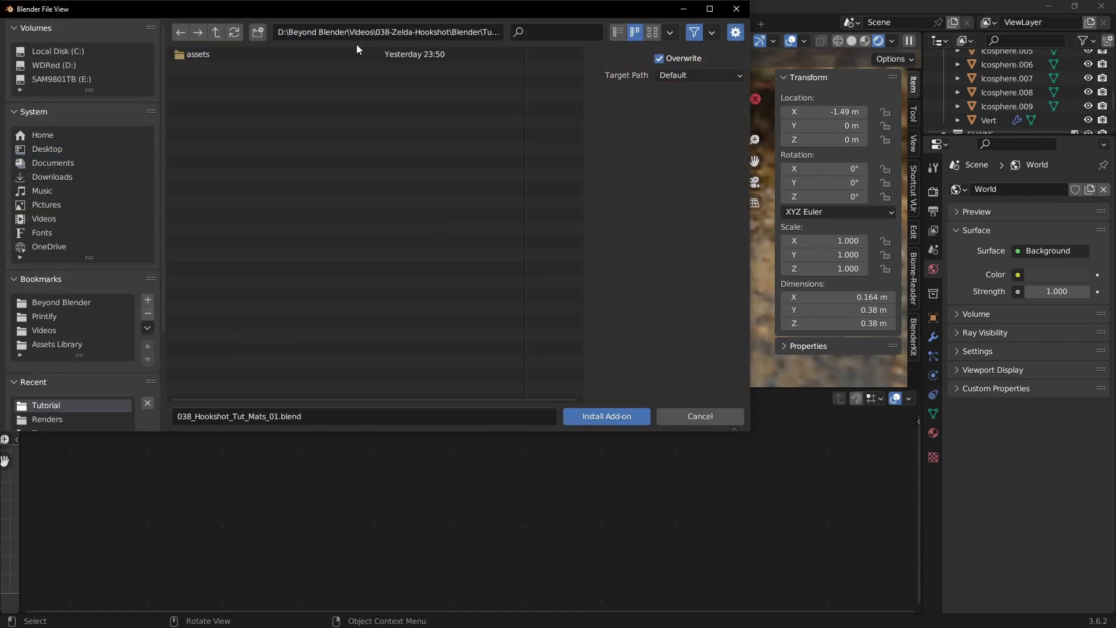
left_click(695, 416)
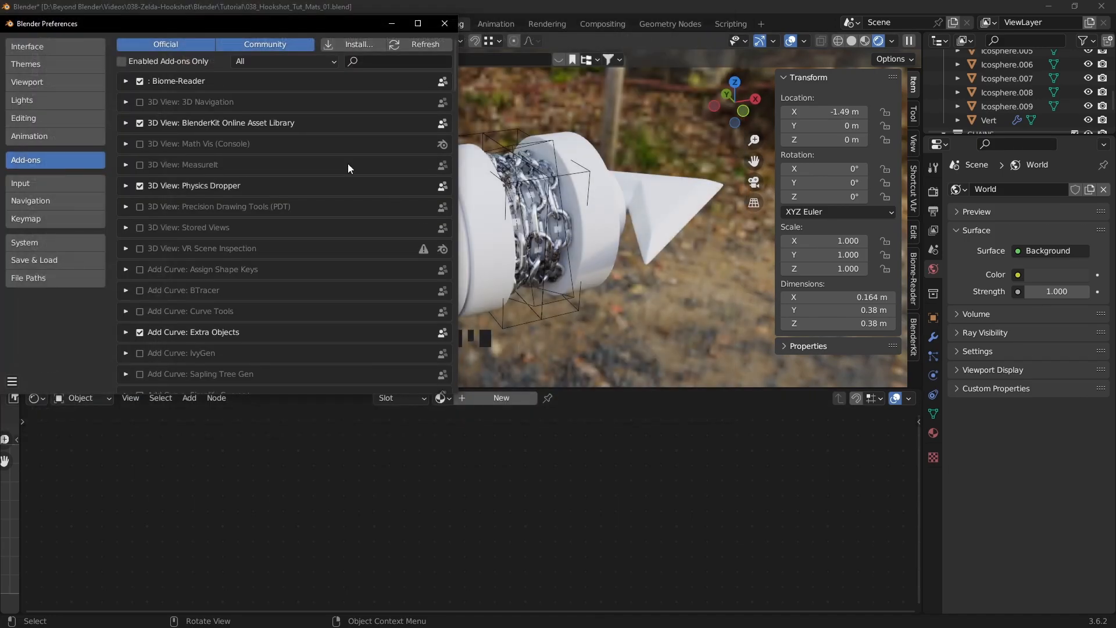
- Search the add-ons for "blender", view the BlenderKit Online Asset Library details, and close the preferences
type("blender")
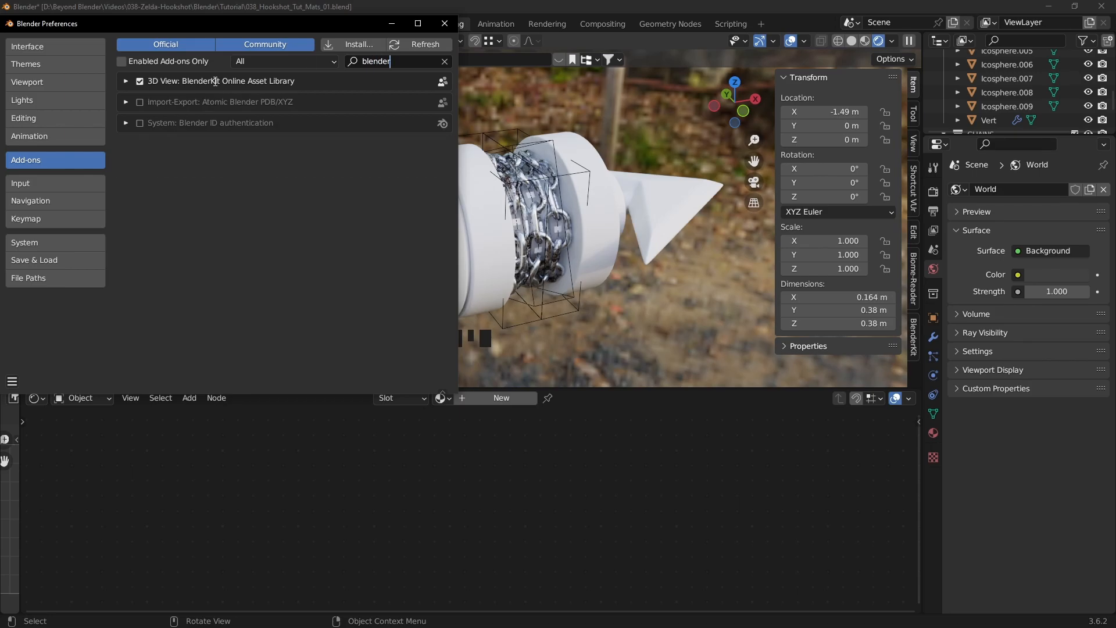
left_click(126, 82)
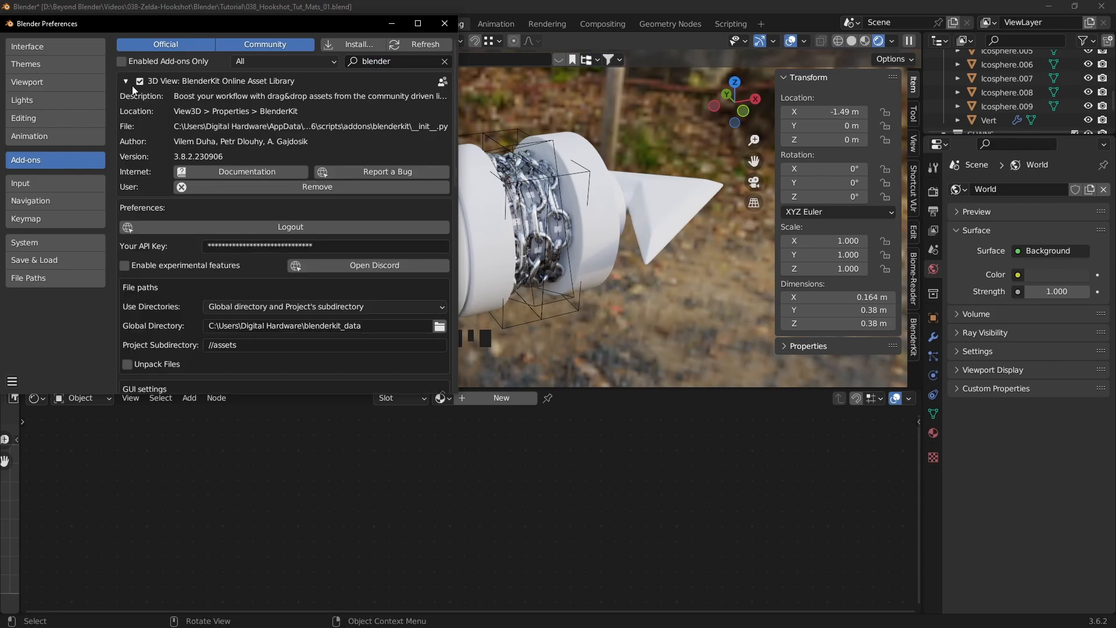
left_click(453, 25)
- Show the BlenderKit sidebar, review the profile and plan information, and collapse the profile section again
left_click(912, 339)
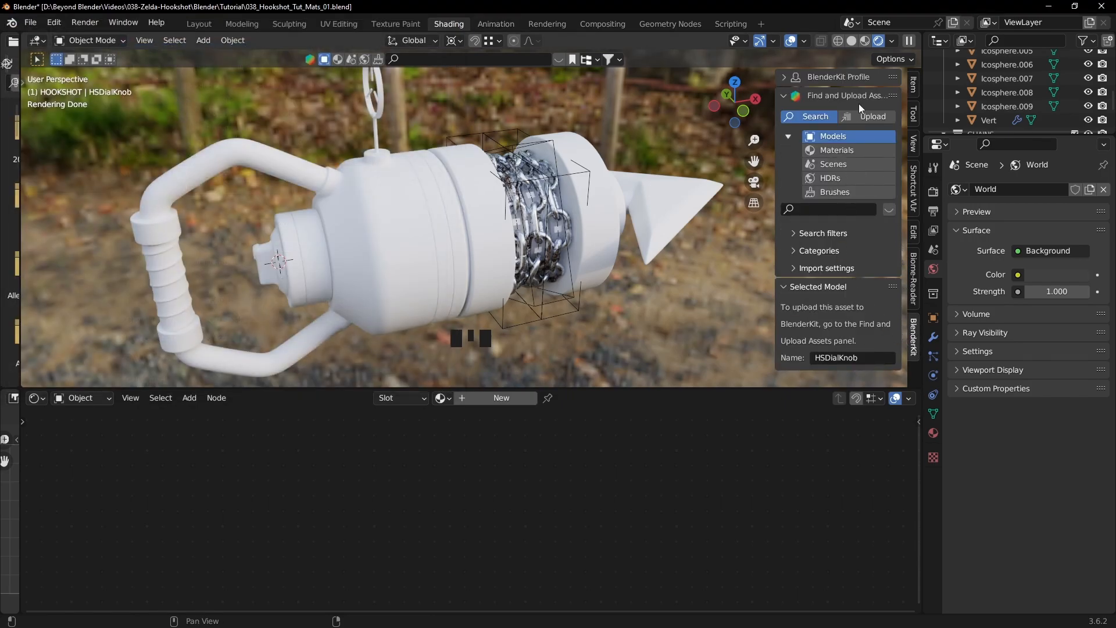
left_click(849, 75)
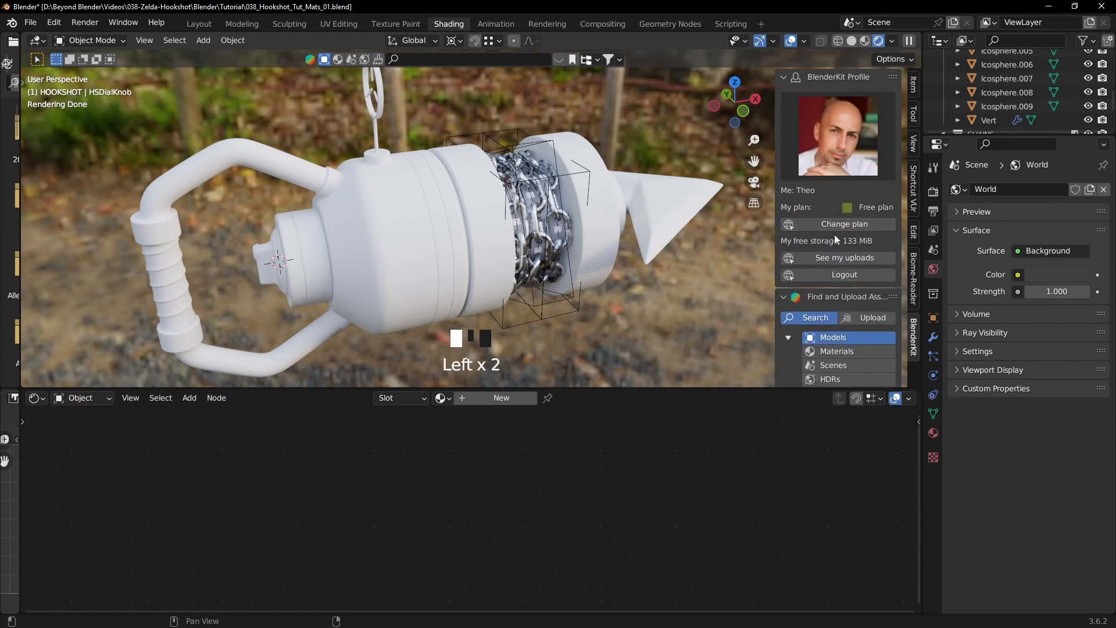
scroll(850, 235, "down", 5)
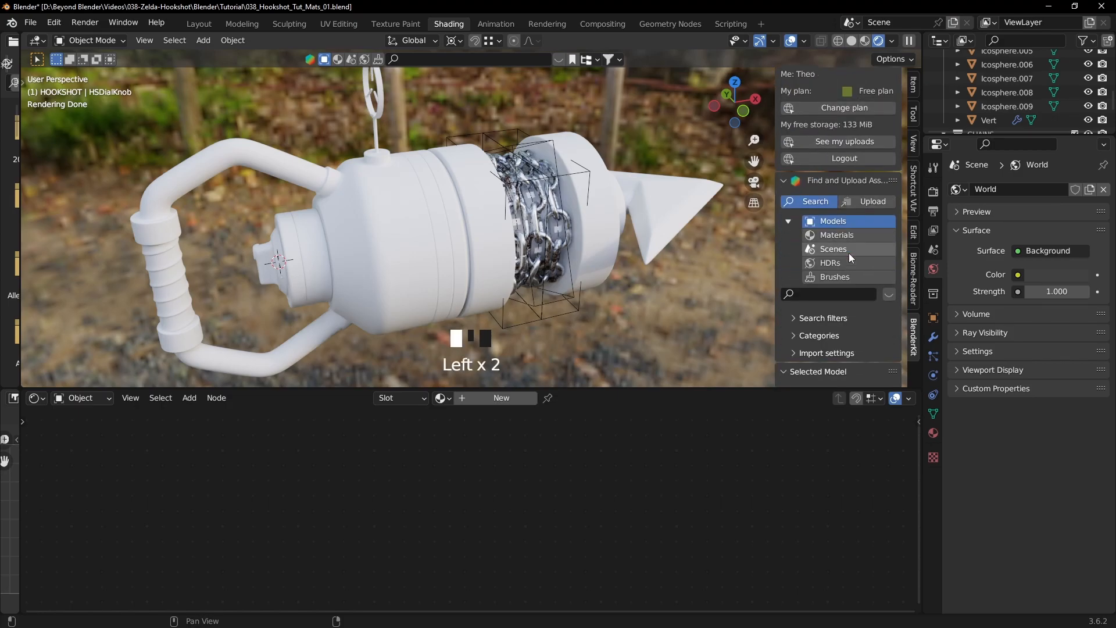
scroll(849, 253, "down", 3)
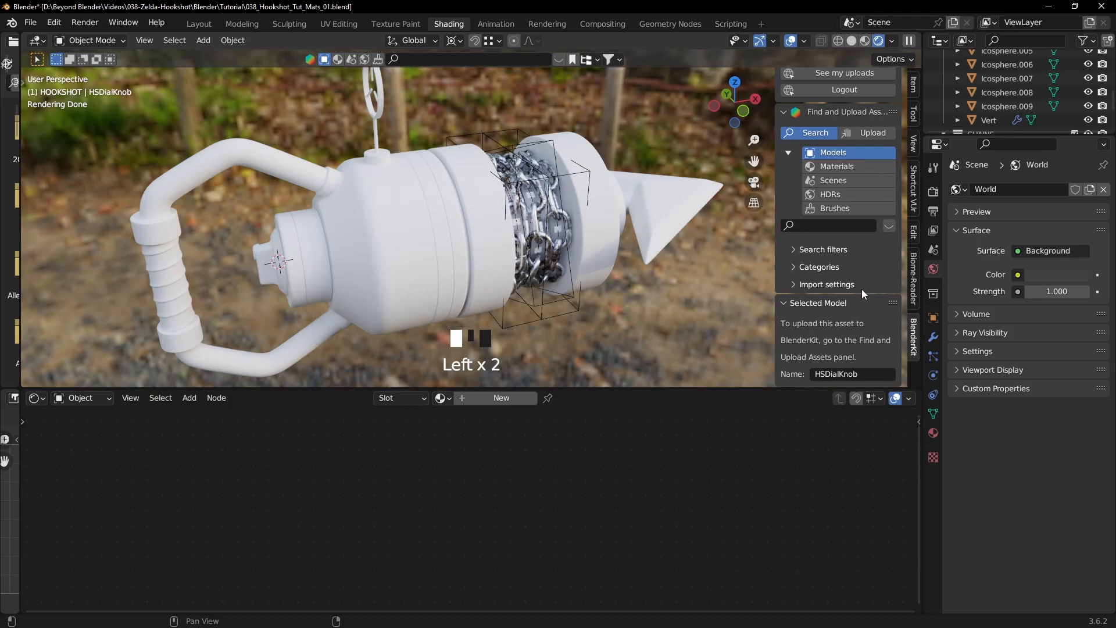
scroll(862, 288, "up", 7)
left_click(828, 77)
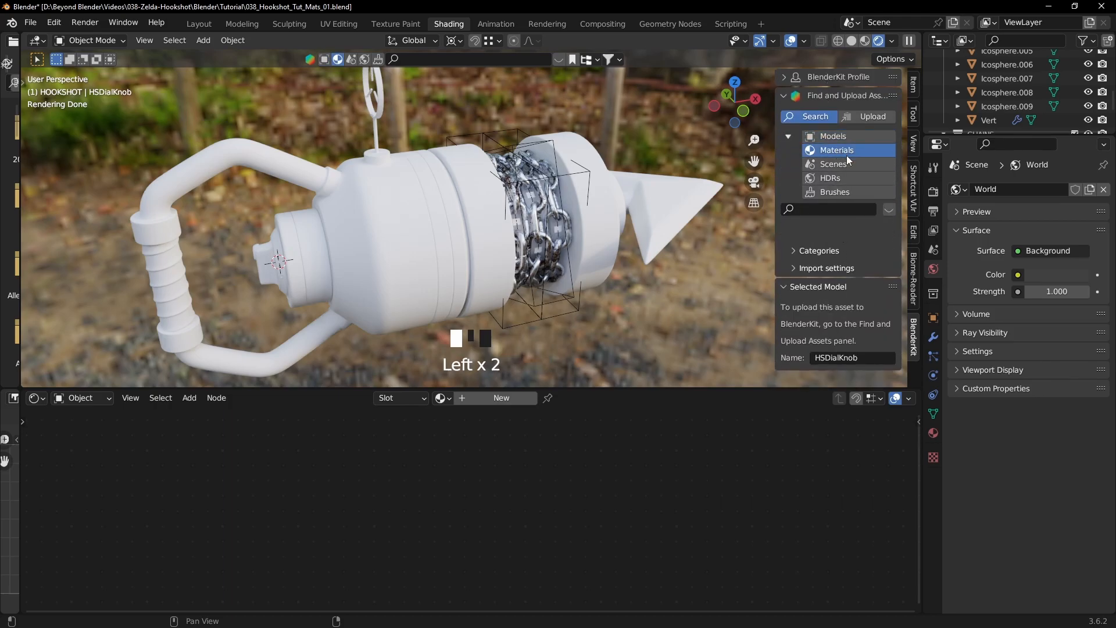
- Browse the BlenderKit scenes, HDRs and brushes asset types, closing the asset bar after viewing the results
left_click(842, 163)
left_click(870, 176)
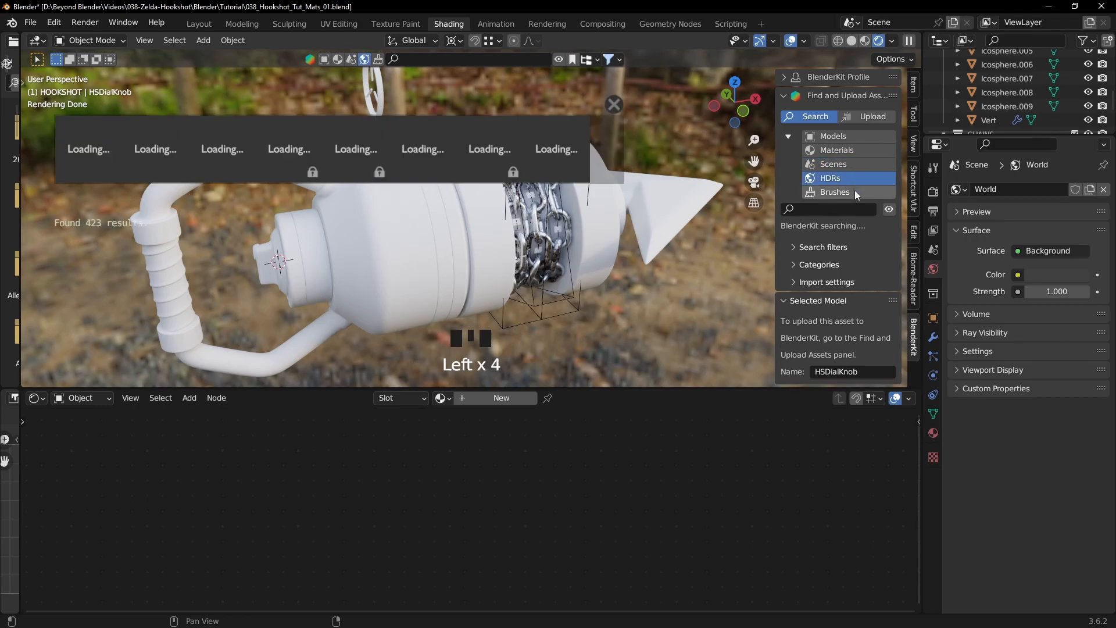
left_click(613, 104)
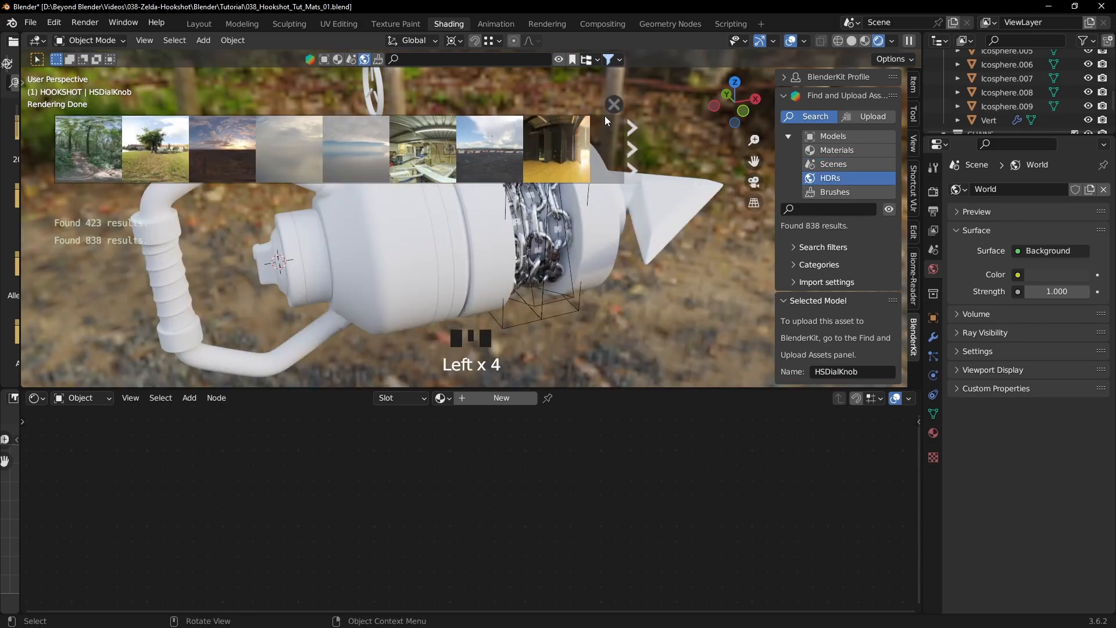
left_click(834, 192)
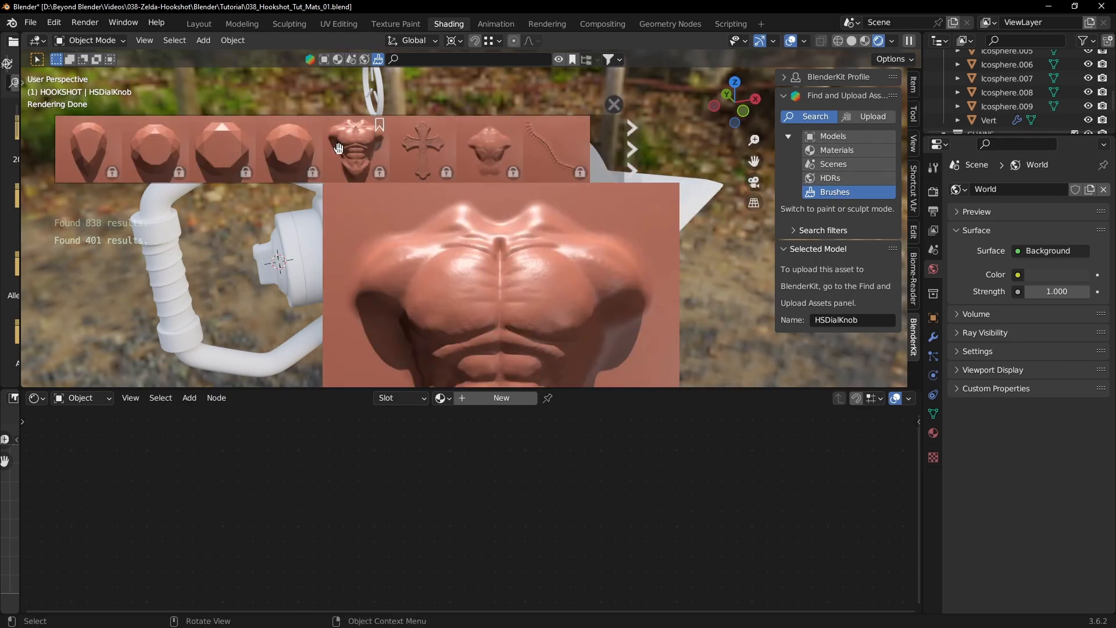
left_click(630, 152)
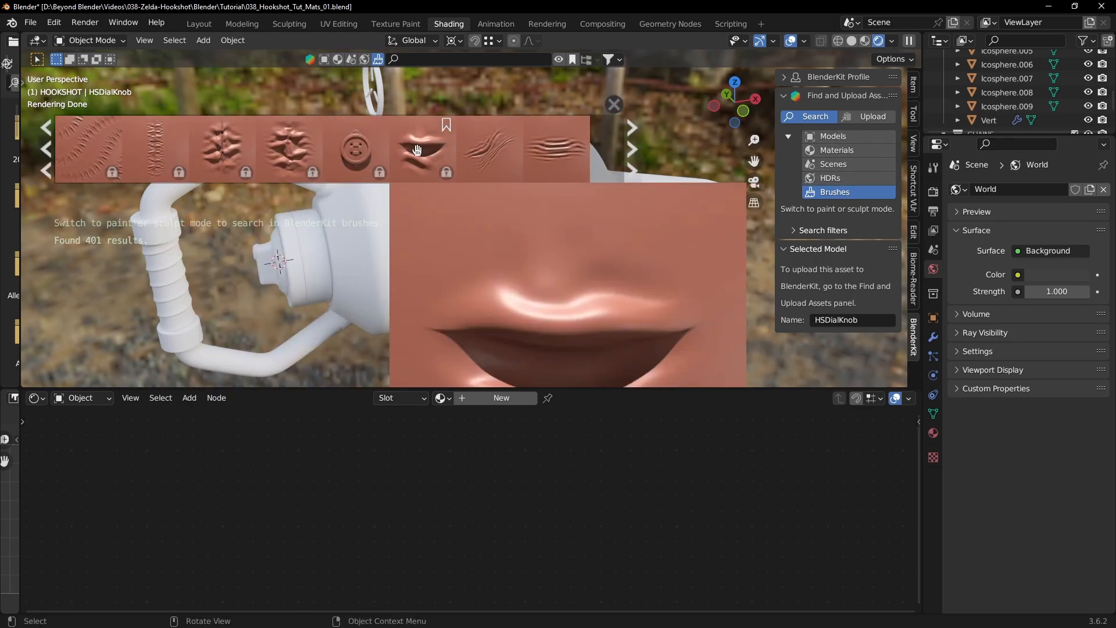
left_click(615, 106)
- Search the BlenderKit materials for "leather" and look through the first pages of results
left_click(846, 146)
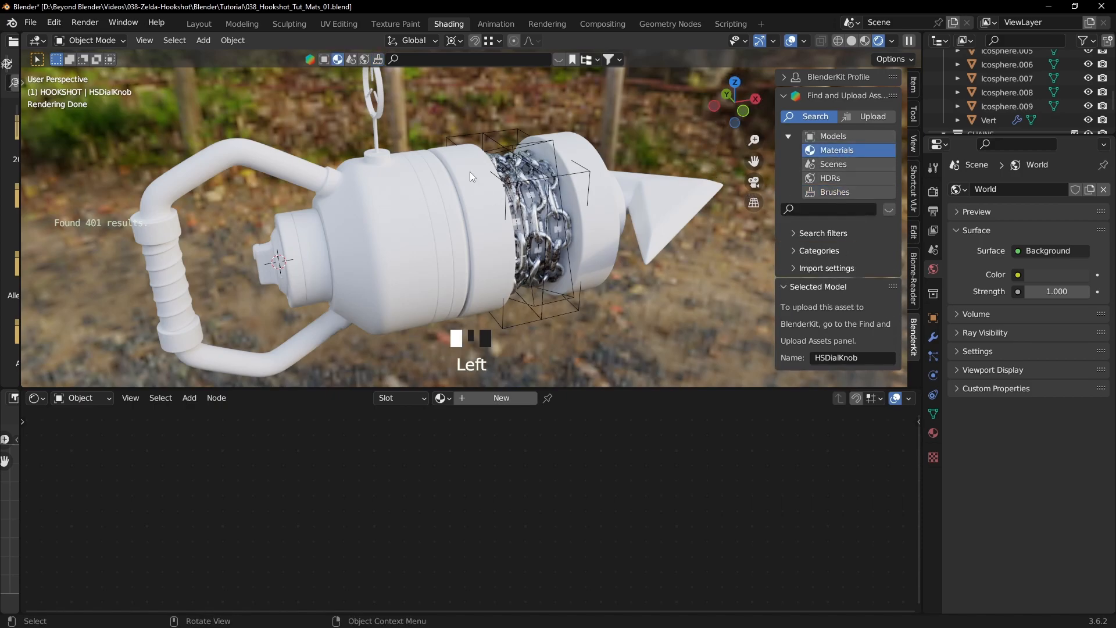
left_click(418, 58)
type("leather")
key("Return")
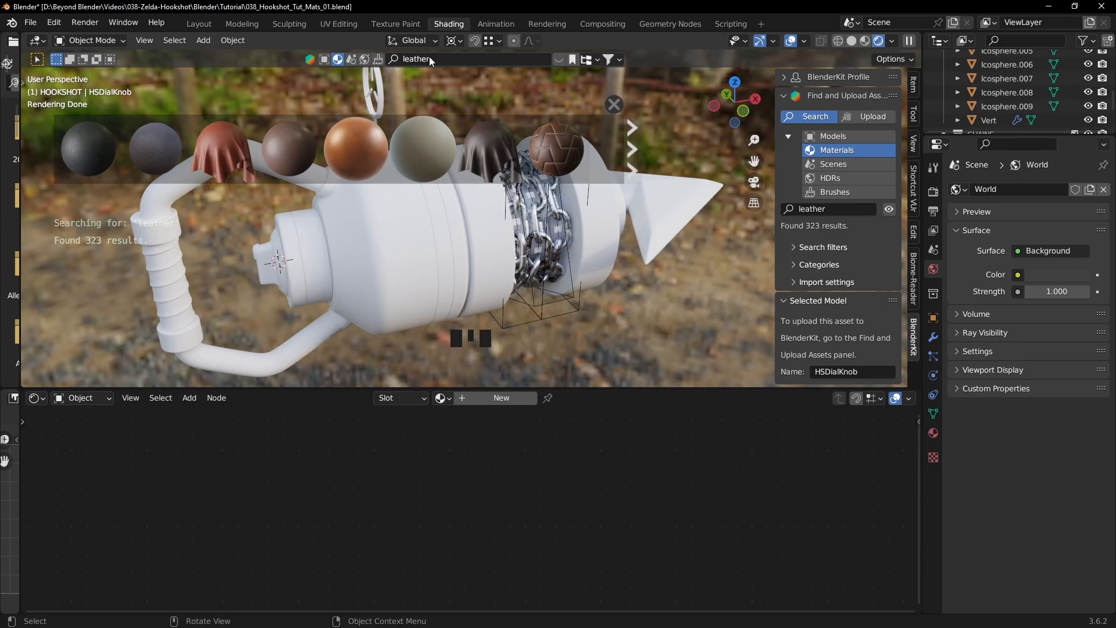
left_click(632, 150)
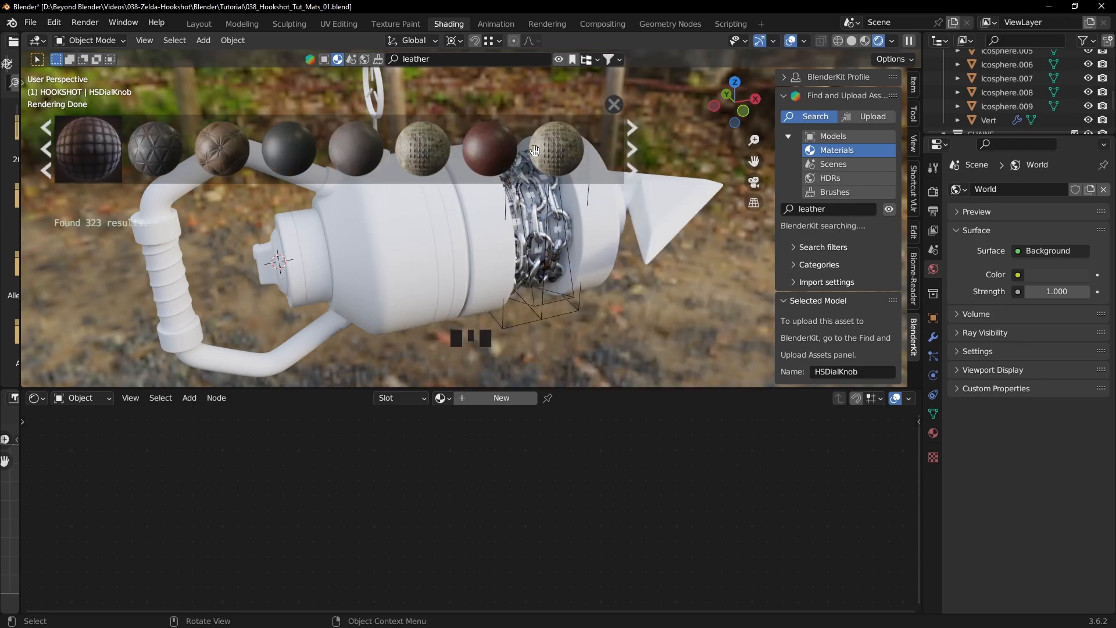
left_click(46, 152)
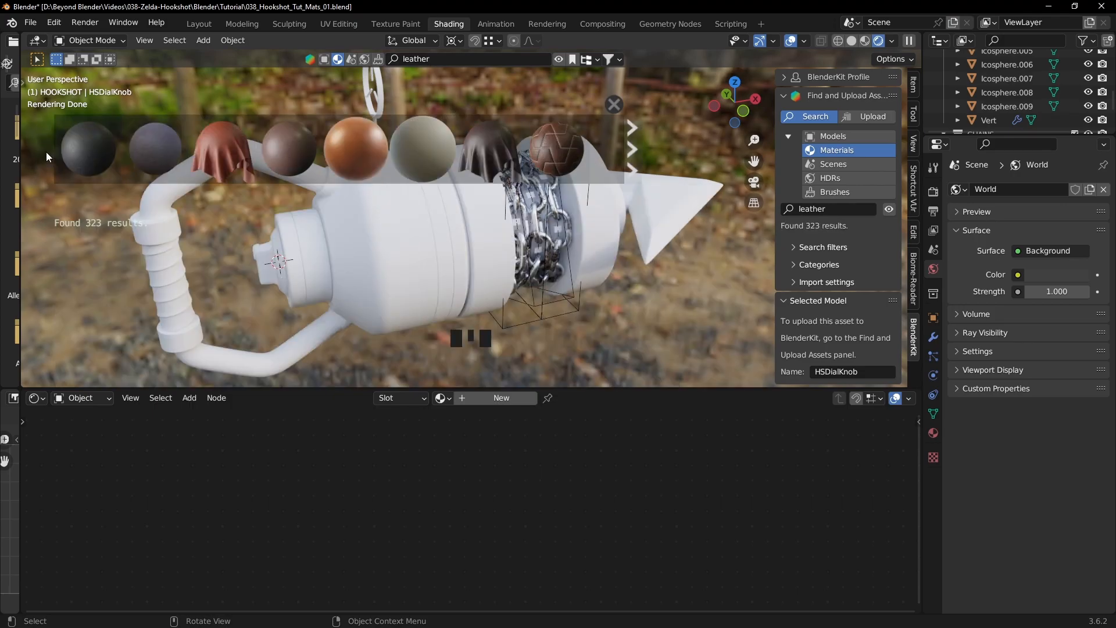
- Compare the leather previews and apply the first black leather material to the hookshot's handle grip
mouse_move(94, 150)
mouse_move(148, 152)
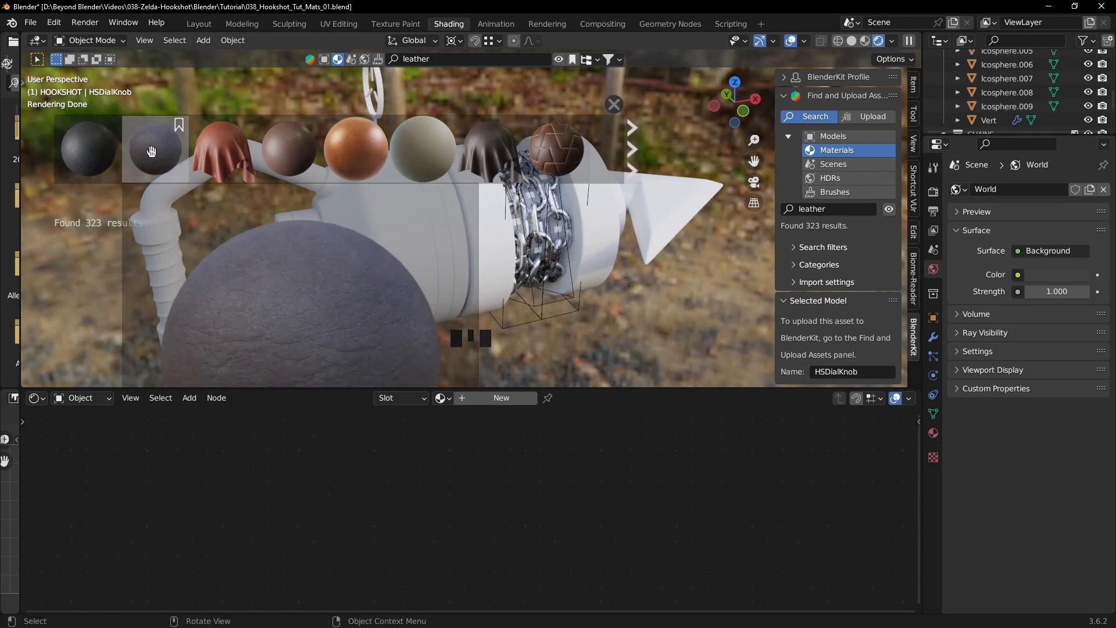
mouse_move(214, 158)
mouse_move(276, 156)
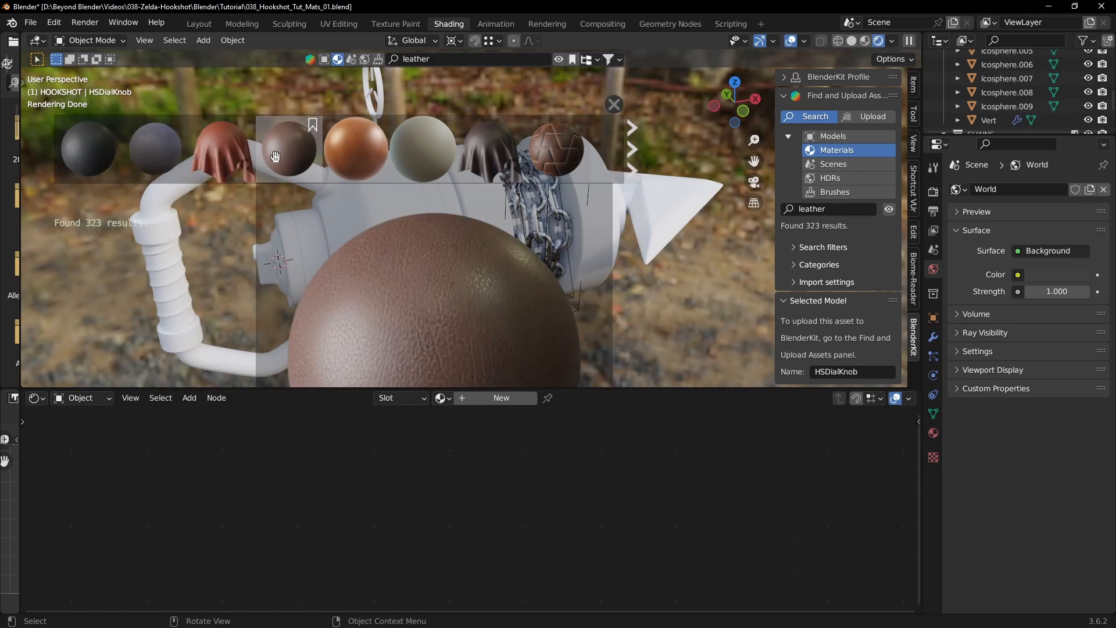
mouse_move(349, 153)
left_click_drag(103, 150, 172, 263)
left_click(170, 269)
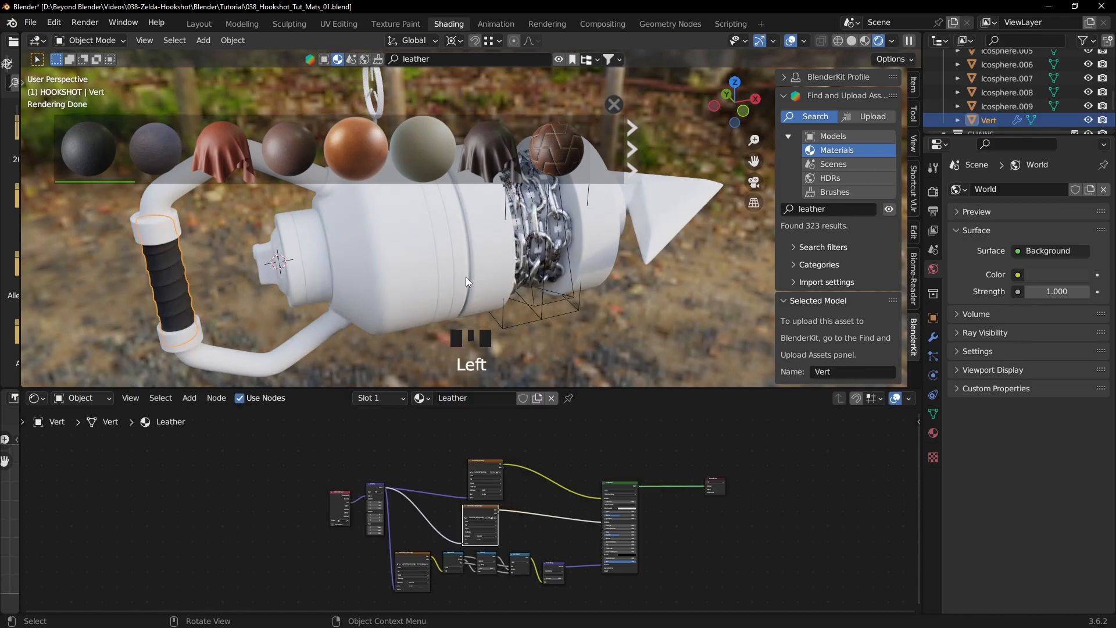
- Close the asset bar and examine the leather surface on the handle grip up close
key("KP_Decimal")
left_click(613, 105)
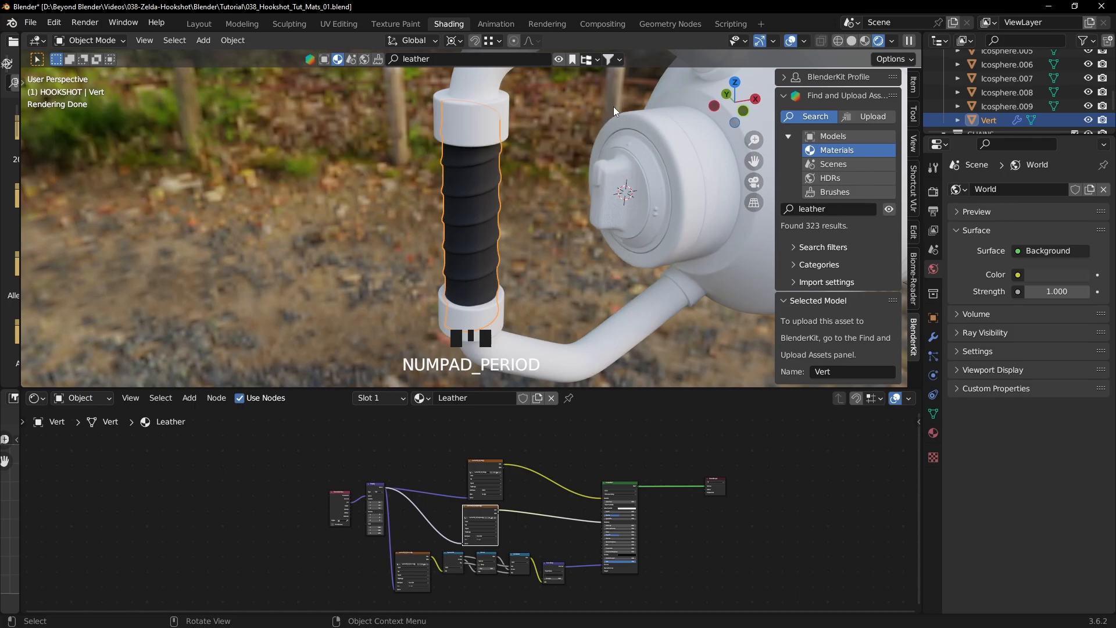
middle_click_drag(543, 181, 567, 143)
scroll(544, 188, "up", 3)
middle_click_drag(544, 189, 501, 190)
scroll(512, 190, "up", 1)
scroll(512, 195, "up", 1)
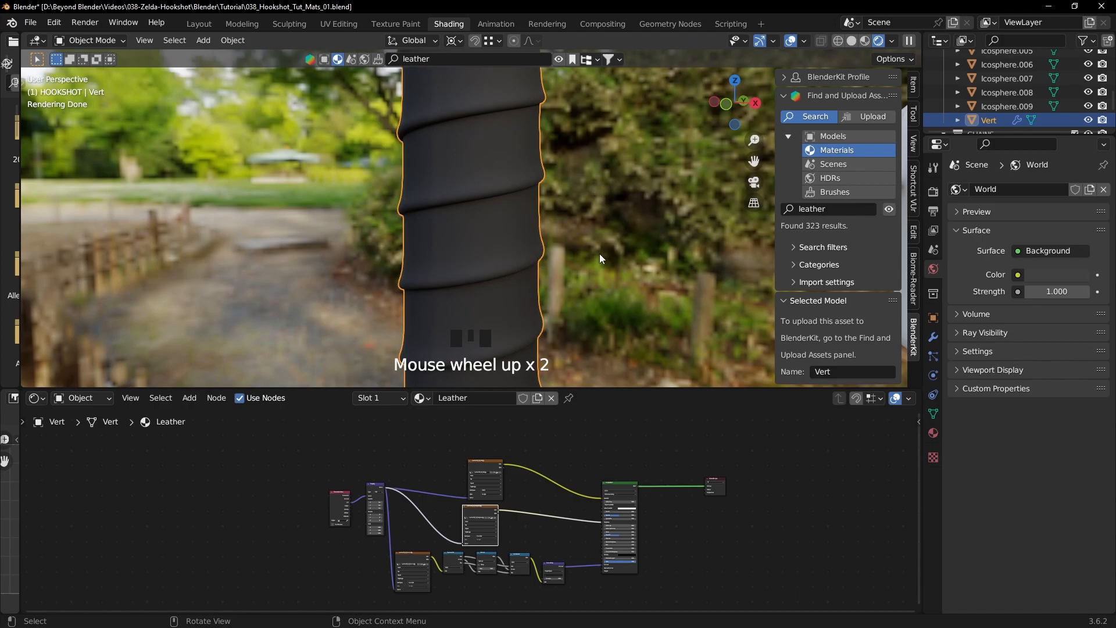
- Enlarge the node editor area and look over the Leather material's node setup
left_click_drag(613, 389, 607, 277)
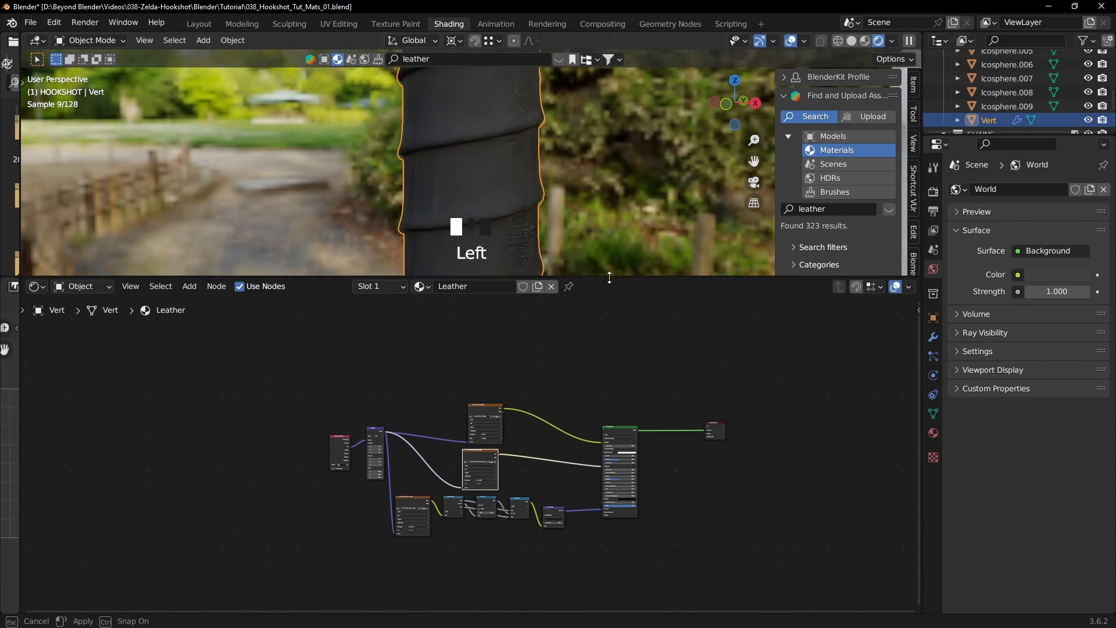
scroll(552, 505, "up", 2)
scroll(552, 506, "up", 5)
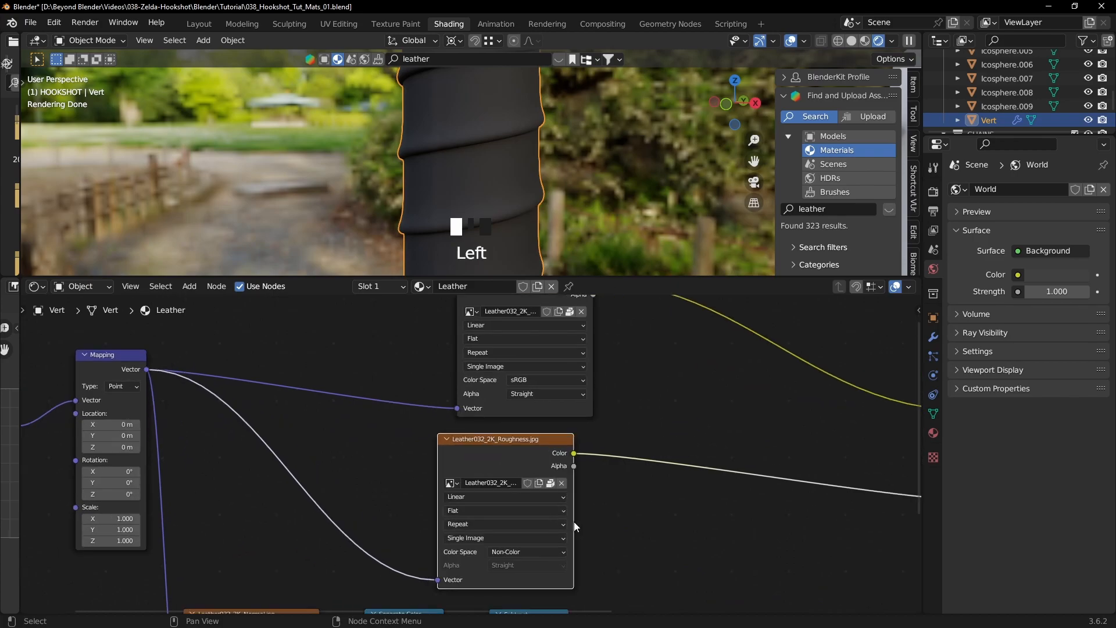
scroll(620, 516, "down", 3)
middle_click_drag(620, 516, 542, 471)
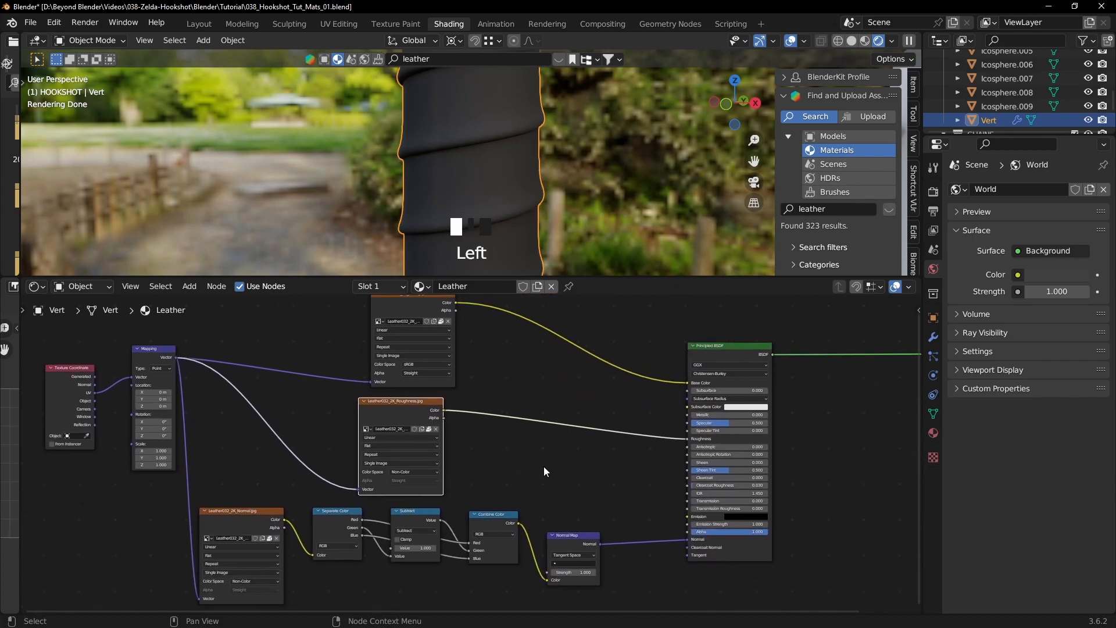
- Maximize the node editor and widen the roughness texture node so its full image name can be read
key("ctrl+space")
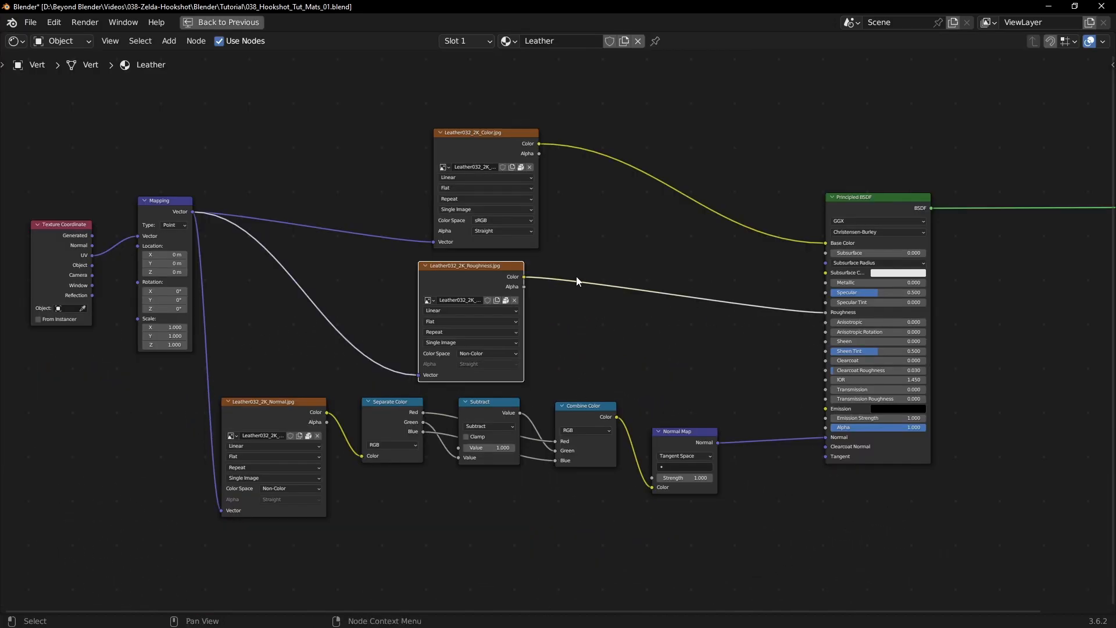
middle_click_drag(583, 279, 607, 292)
scroll(593, 270, "up", 4)
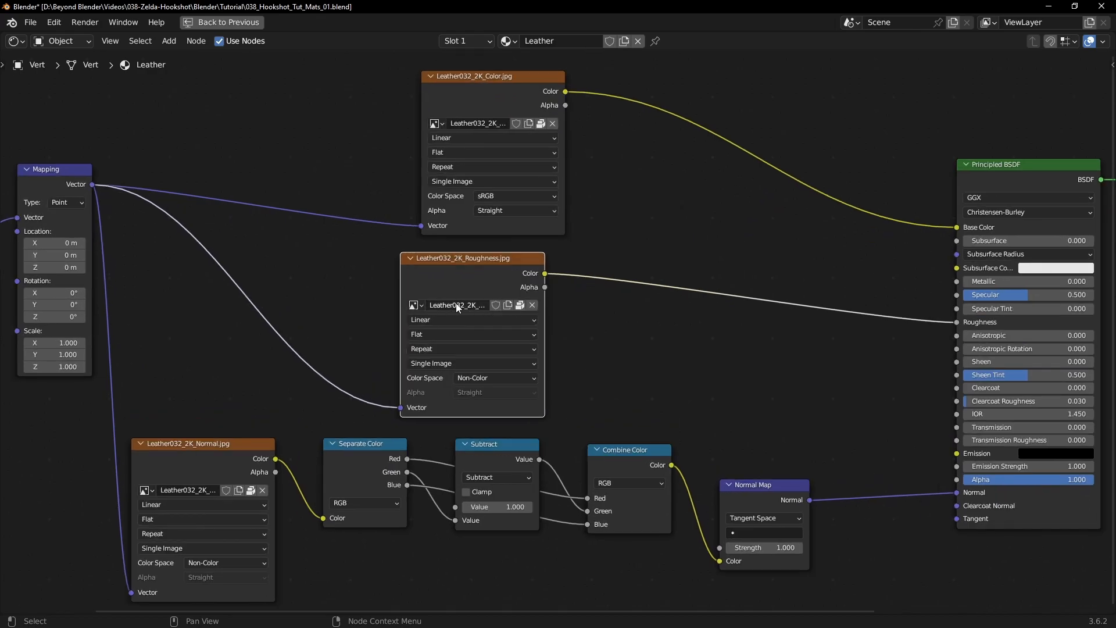
left_click(547, 310)
left_click(540, 305)
left_click_drag(400, 288, 354, 288)
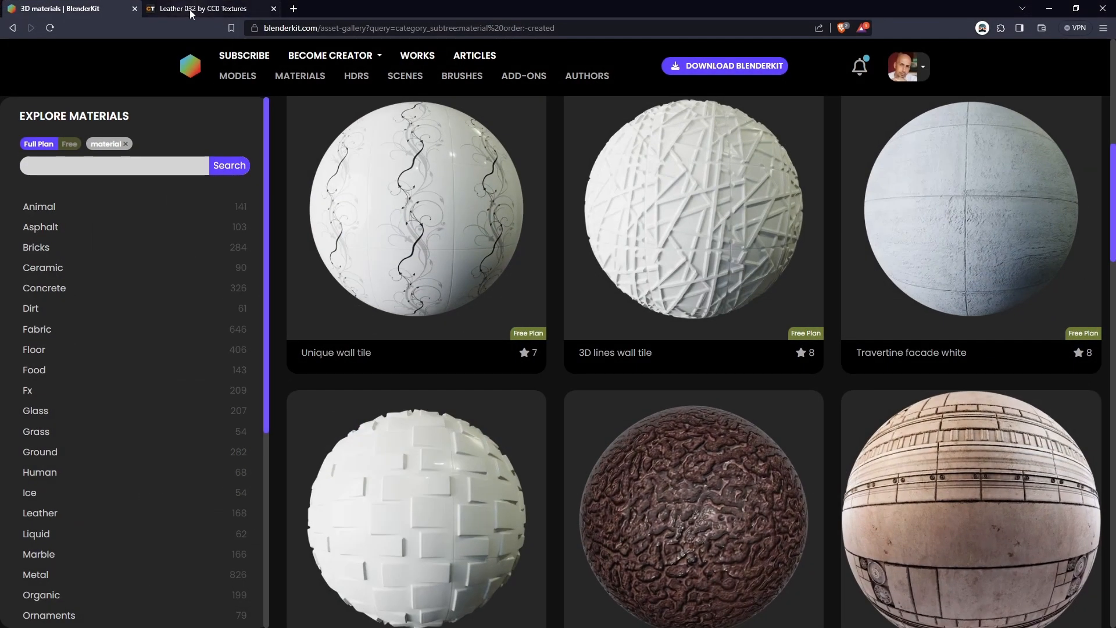
- View the Leather 032 page on CC0 Textures in the browser and check the texture's title
left_click(191, 10)
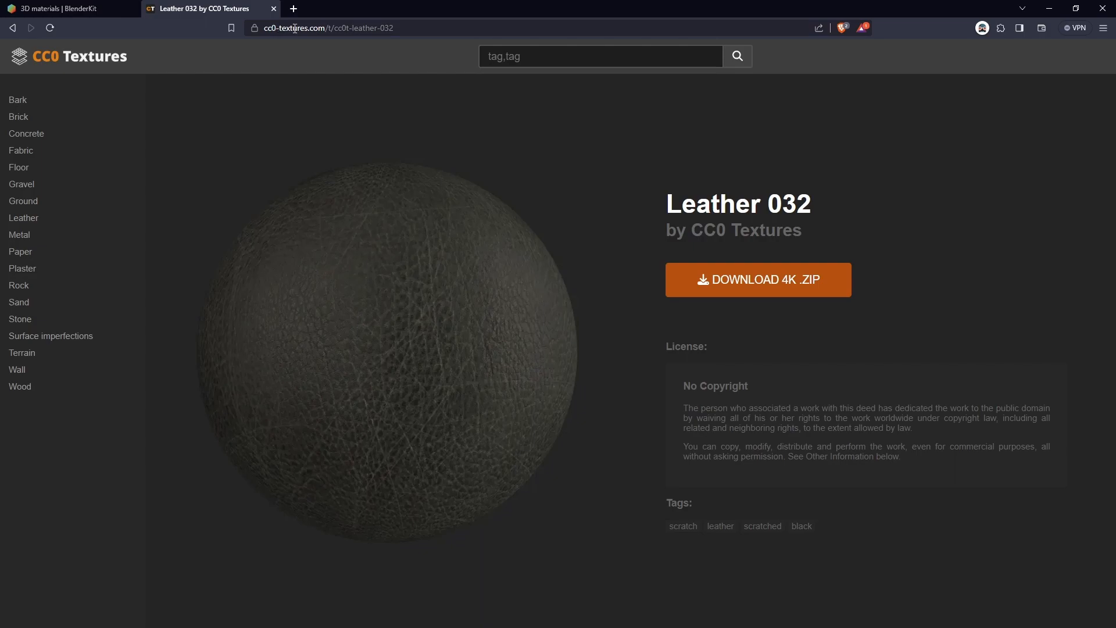
left_click_drag(667, 203, 846, 208)
left_click(962, 193)
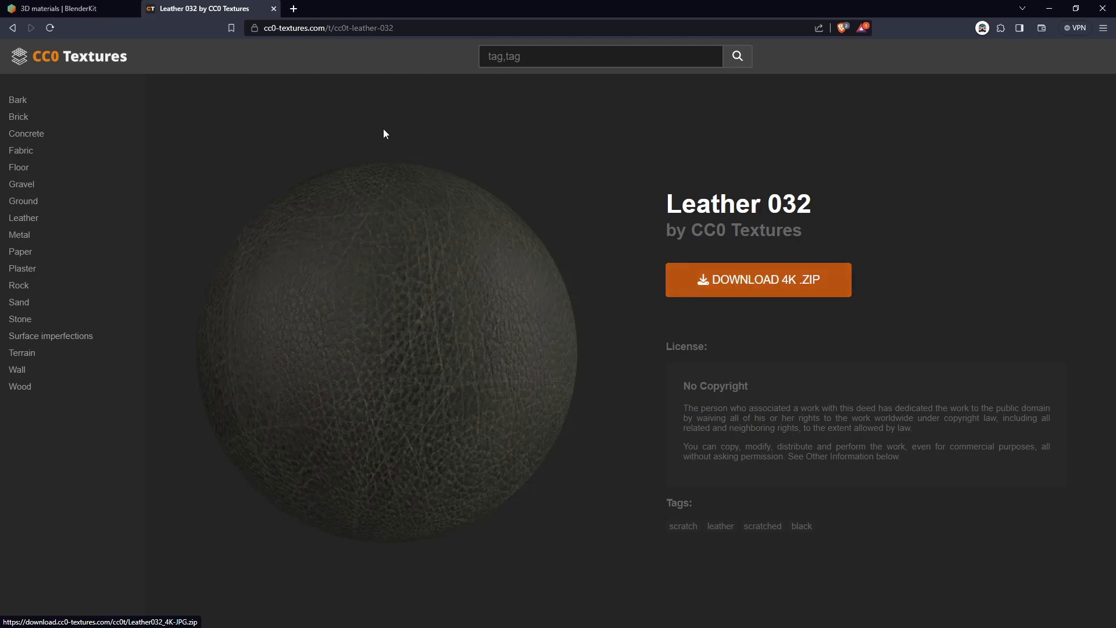
- Switch back to Blender and feed the Mapping node from the Texture Coordinate node's Object output
left_click(1051, 13)
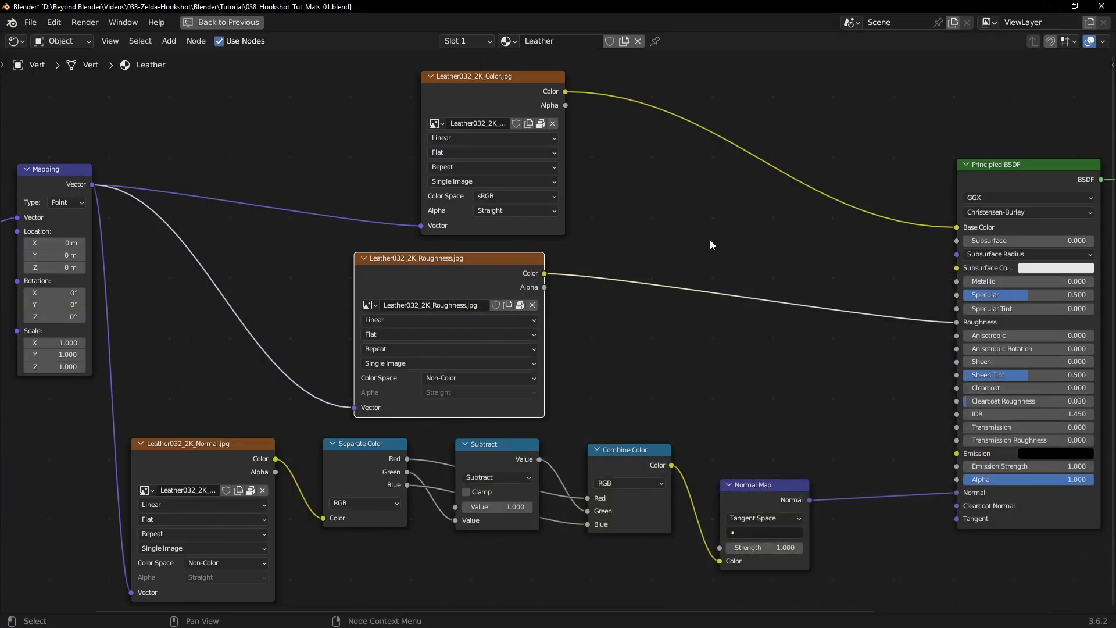
key("ctrl+space")
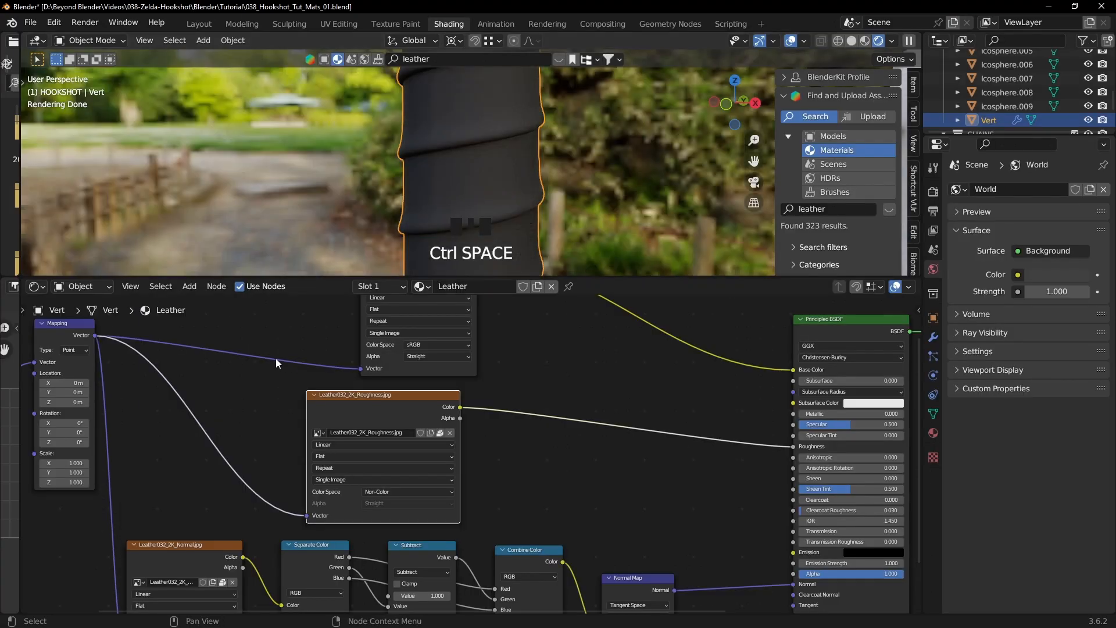
middle_click_drag(163, 384, 523, 383)
scroll(536, 385, "up", 3)
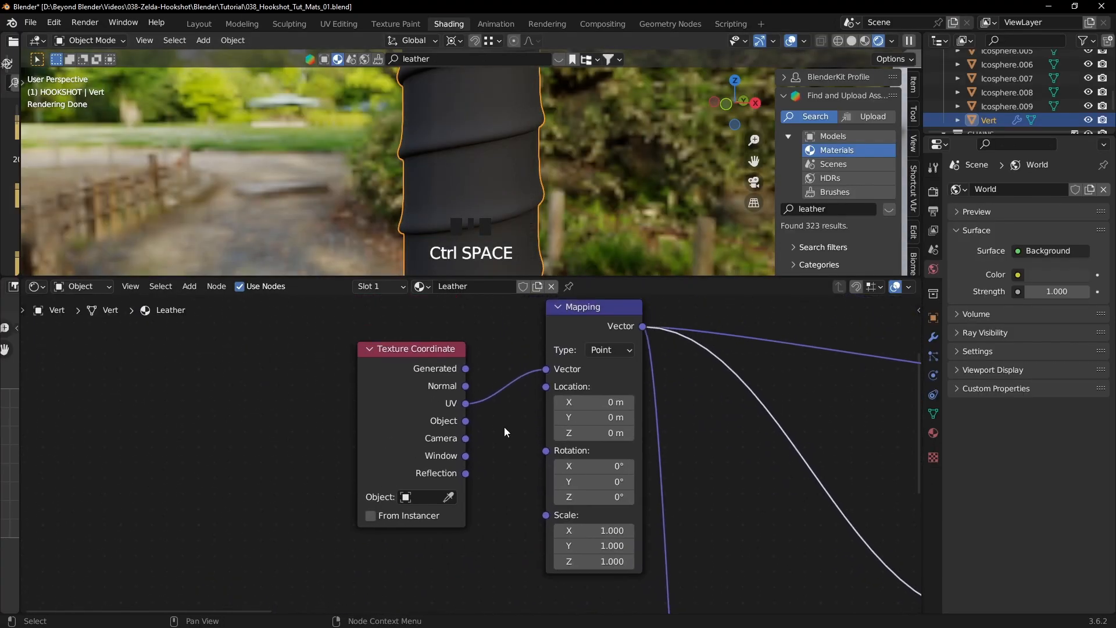
scroll(497, 420, "up", 2)
left_click_drag(464, 413, 566, 348)
middle_click_drag(483, 197, 539, 179)
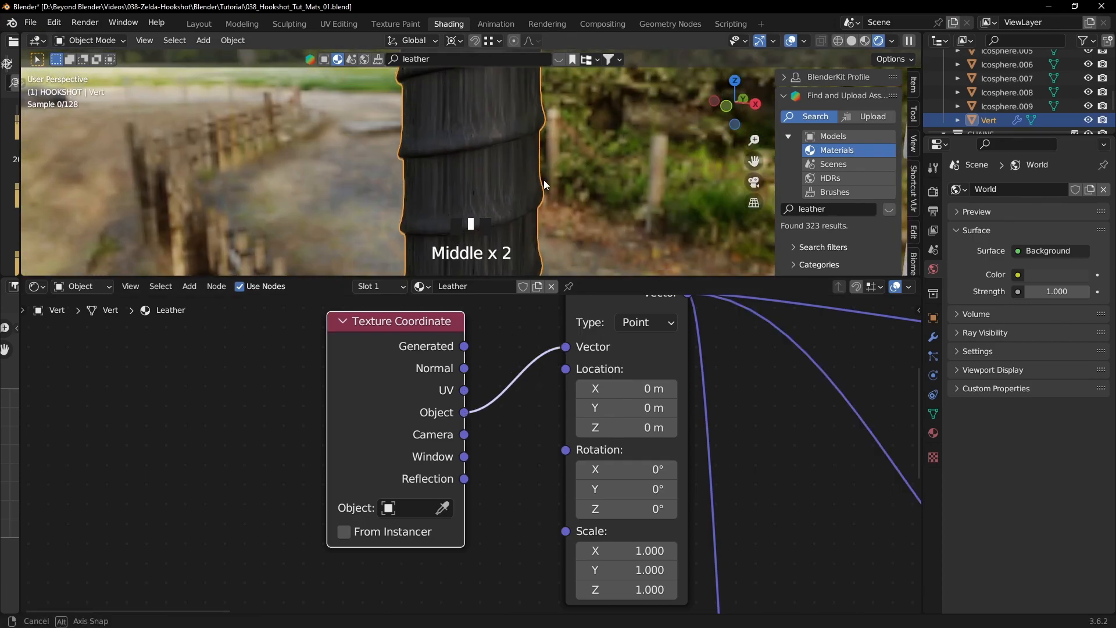
- Set the leather color texture's projection to Box with a Blend of 1.000
scroll(513, 375, "down", 3)
scroll(513, 376, "down", 1)
middle_click_drag(675, 419, 486, 453)
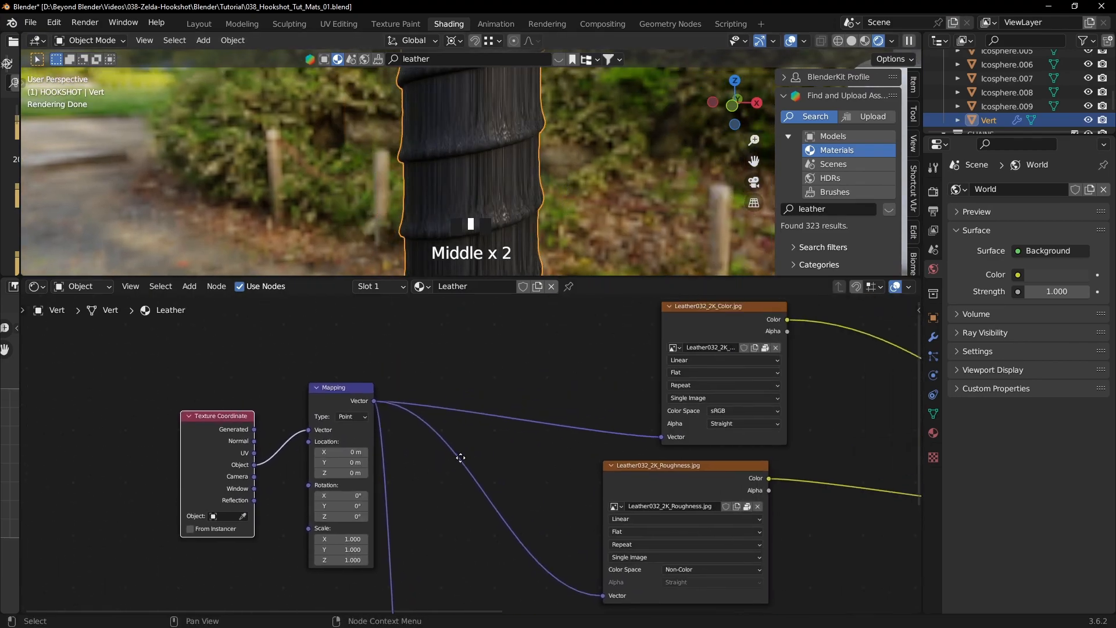
middle_click_drag(665, 397, 389, 444)
middle_click_drag(650, 422, 559, 405)
scroll(510, 413, "up", 1)
scroll(509, 418, "up", 1)
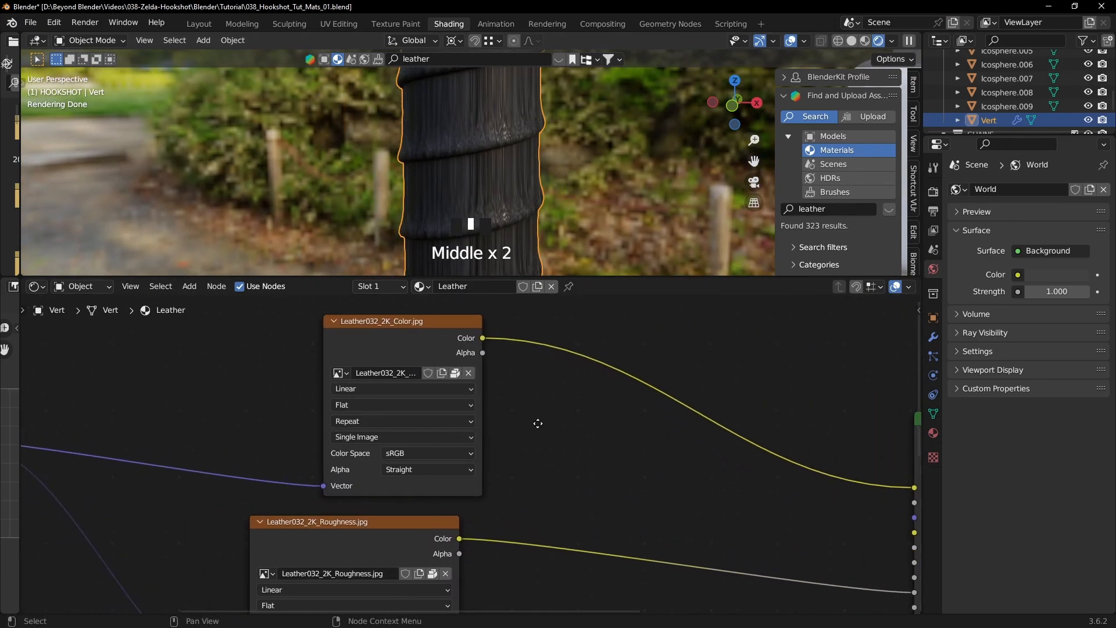
left_click(358, 402)
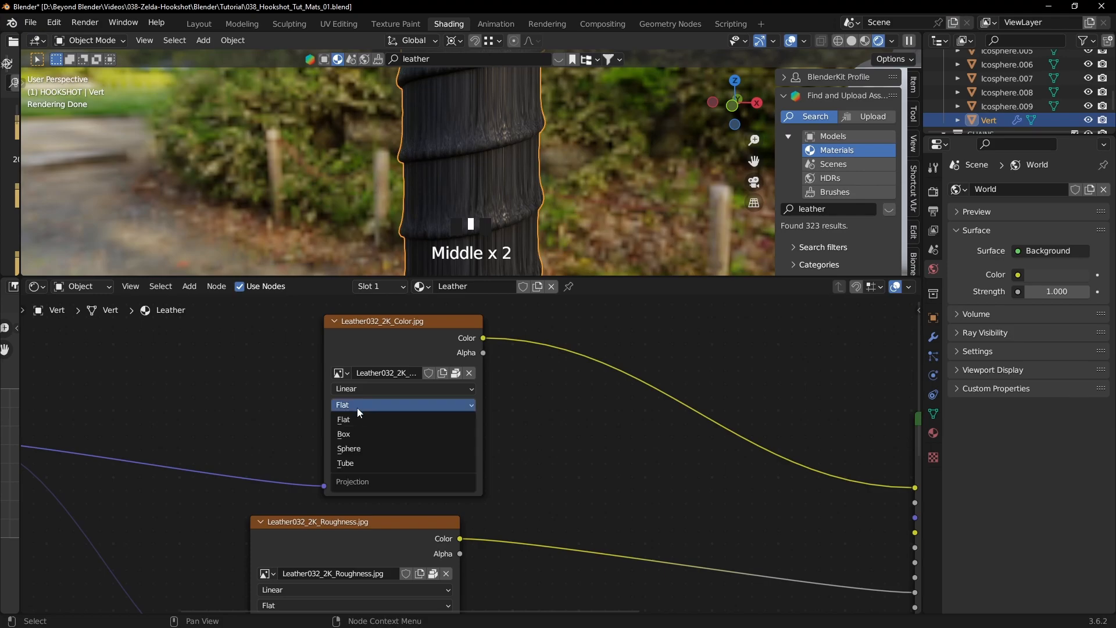
left_click(348, 433)
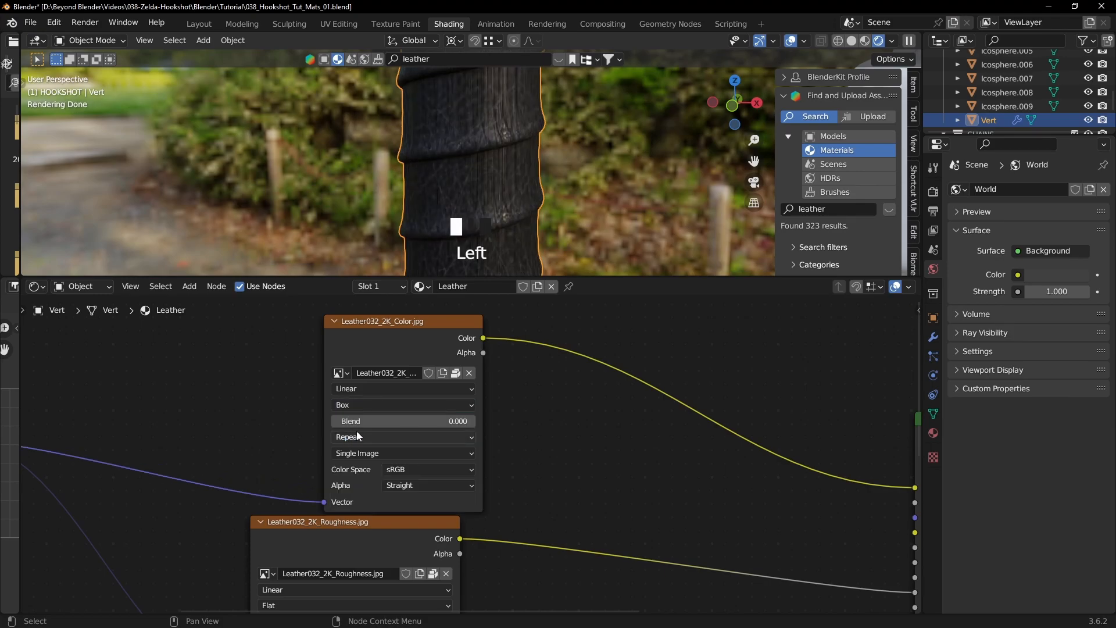
left_click_drag(372, 422, 474, 430)
- Switch the leather roughness texture to Box projection and raise its Blend to 1.000
middle_click_drag(523, 462, 592, 376)
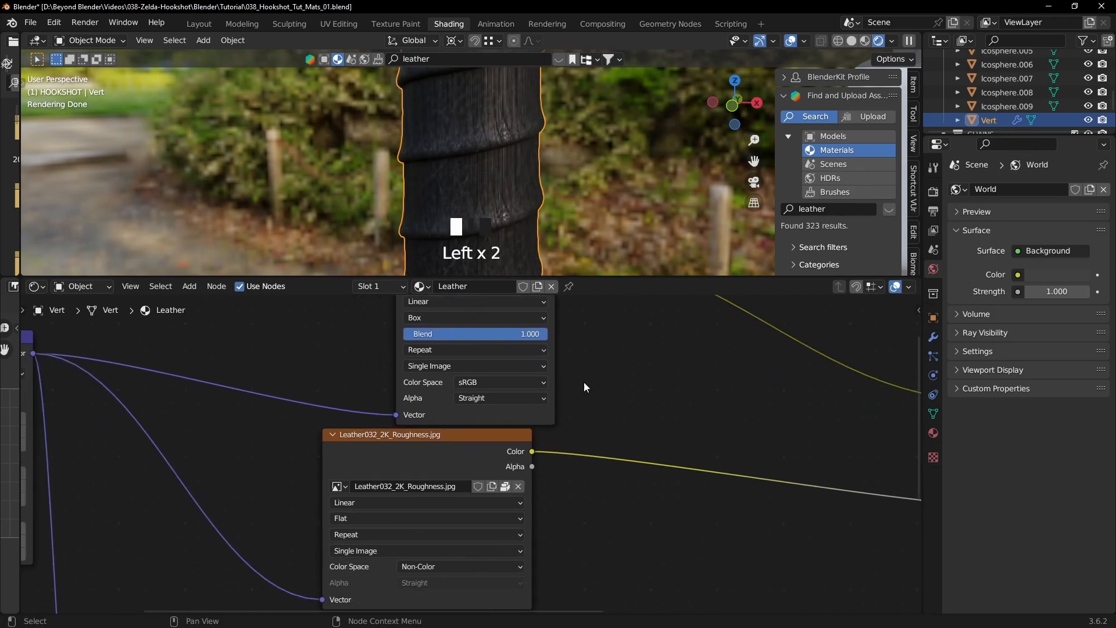
left_click(350, 519)
left_click(354, 547)
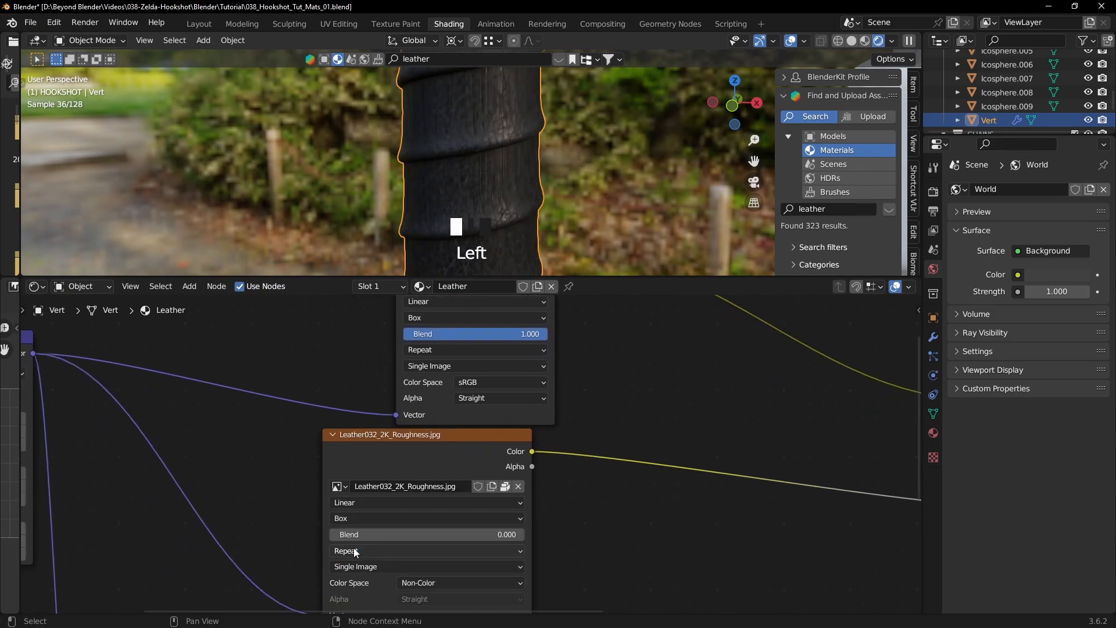
left_click_drag(358, 536, 528, 540)
- Give the leather normal texture Box projection with Blend 1.000, and deselect the grip
middle_click_drag(584, 548, 629, 354)
middle_click_drag(344, 512, 471, 490)
left_click(270, 454)
left_click(272, 484)
left_click_drag(277, 471, 401, 471)
left_click(612, 134)
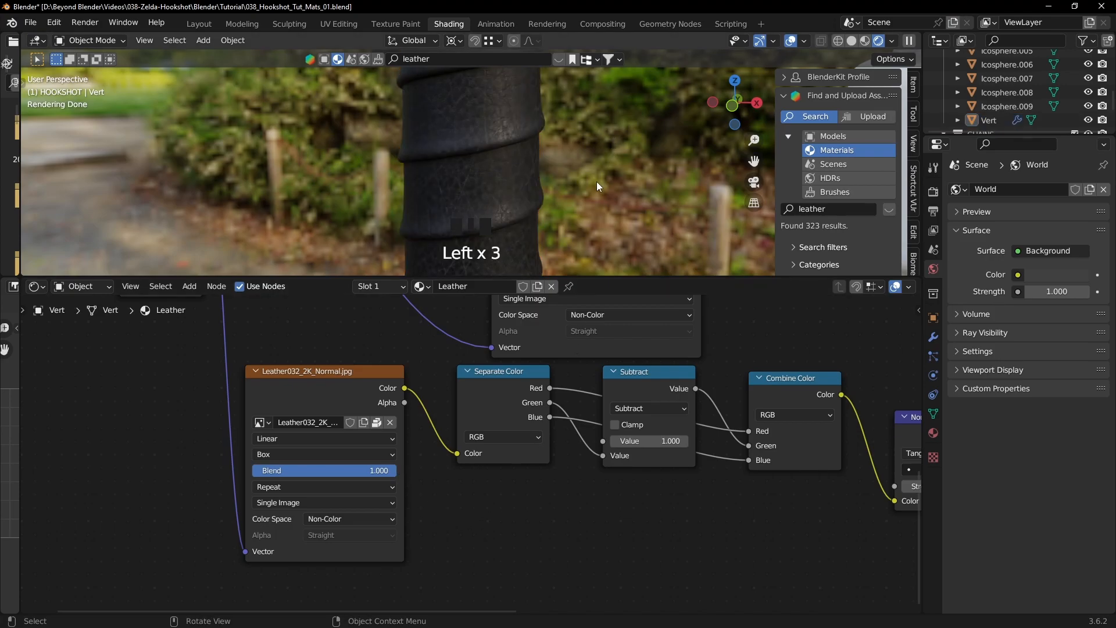
- Move the Material Output node close beside the Principled BSDF node
middle_click_drag(543, 428, 521, 493)
scroll(520, 493, "down", 4)
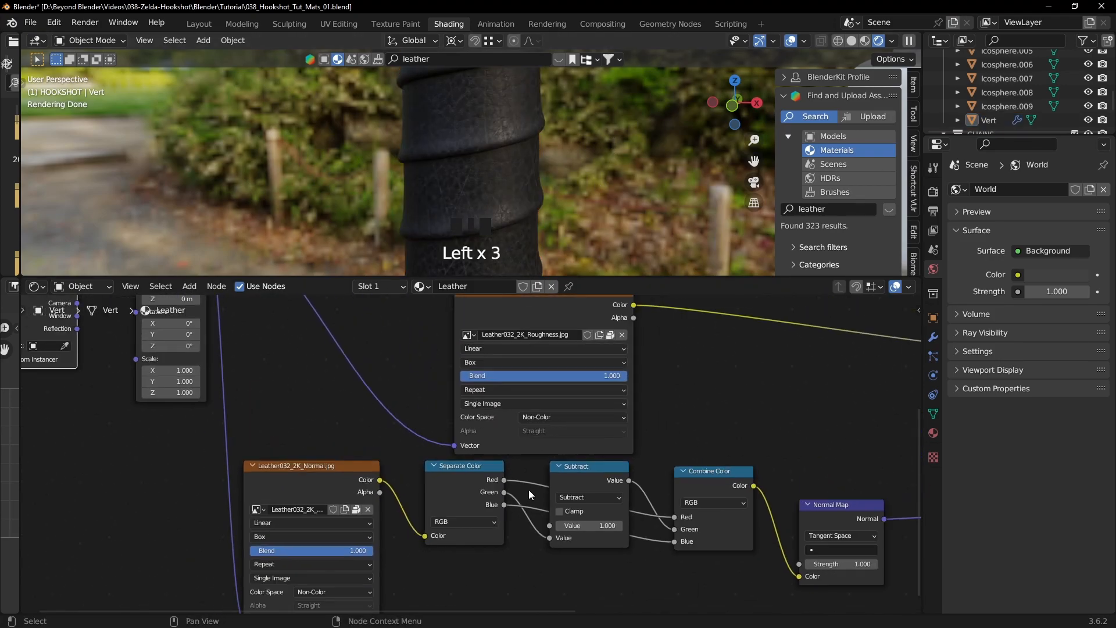
middle_click_drag(634, 474, 464, 451)
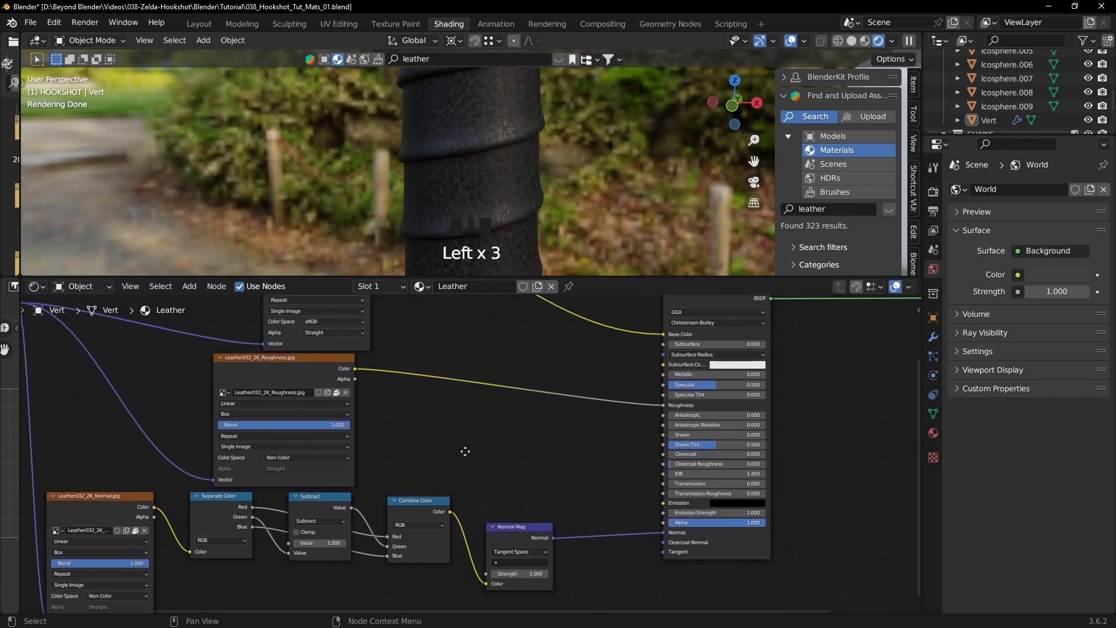
middle_click_drag(553, 439, 444, 481)
middle_click_drag(722, 426, 484, 456)
left_click_drag(644, 355, 477, 357)
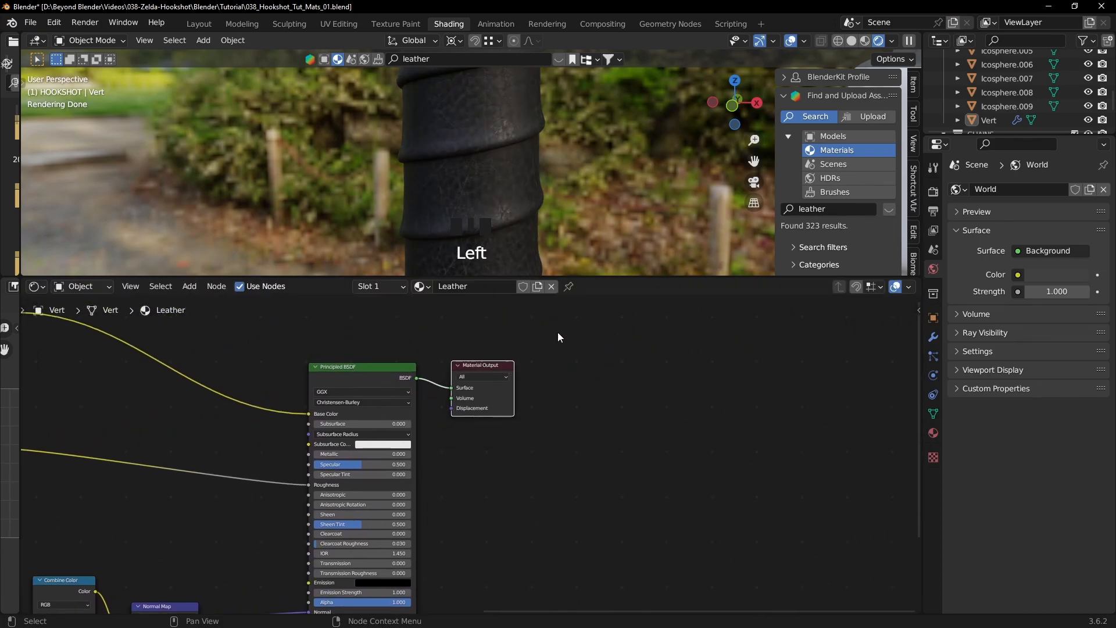
- Maximize the 3D viewport and examine the leather along the whole handle grip
key("ctrl+space")
scroll(562, 285, "down", 2)
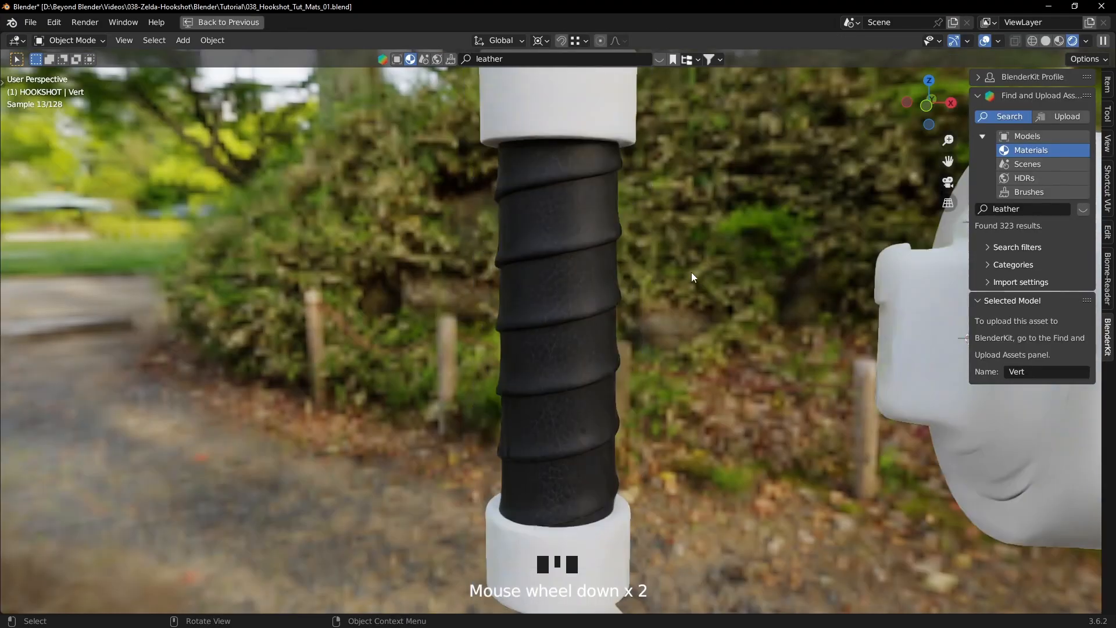
mouse_move(723, 275)
middle_mouse_down()
mouse_move(800, 260)
mouse_move(765, 257)
mouse_move(744, 276)
middle_mouse_up()
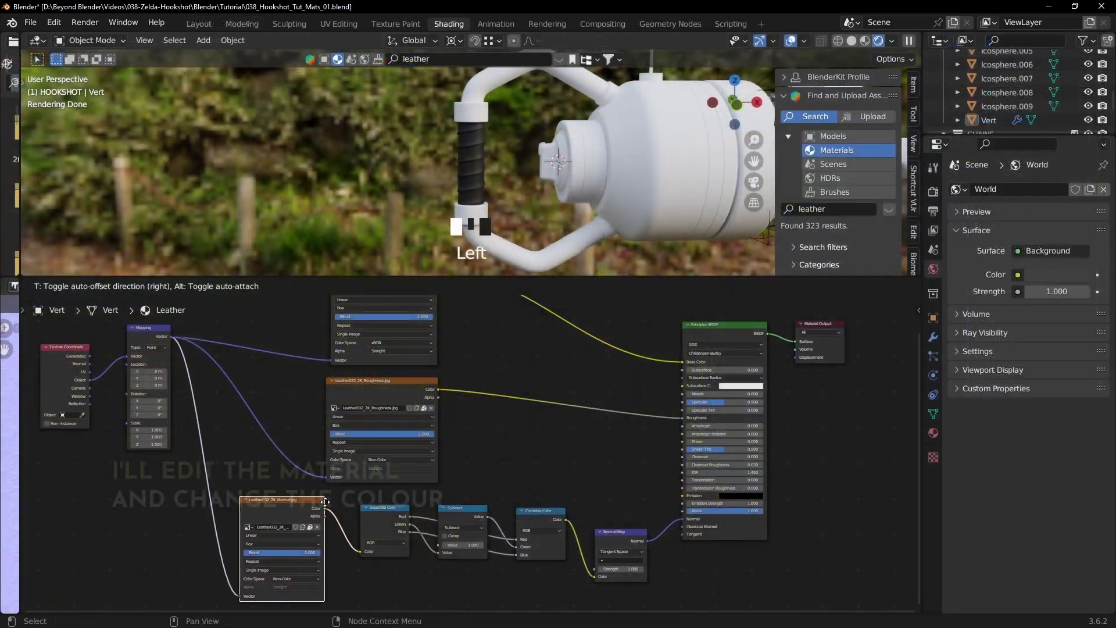
- Move the roughness and color texture nodes closer to the Principled BSDF to tidy the layout
middle_click_drag(525, 454, 483, 526)
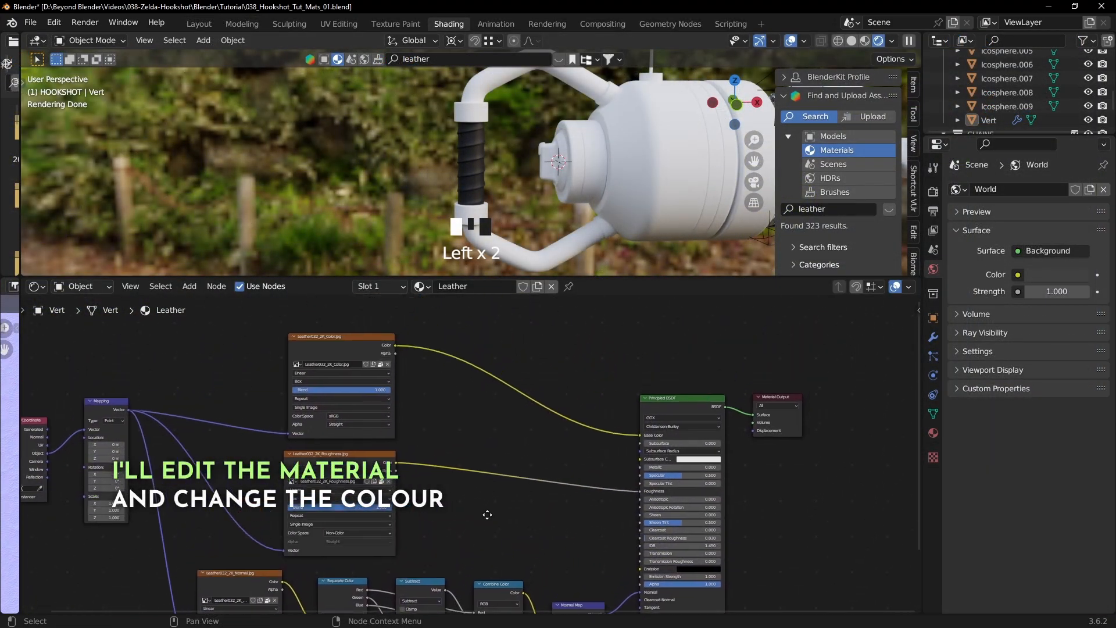
left_click_drag(381, 459, 569, 458)
left_click_drag(378, 339, 445, 338)
left_click(584, 337)
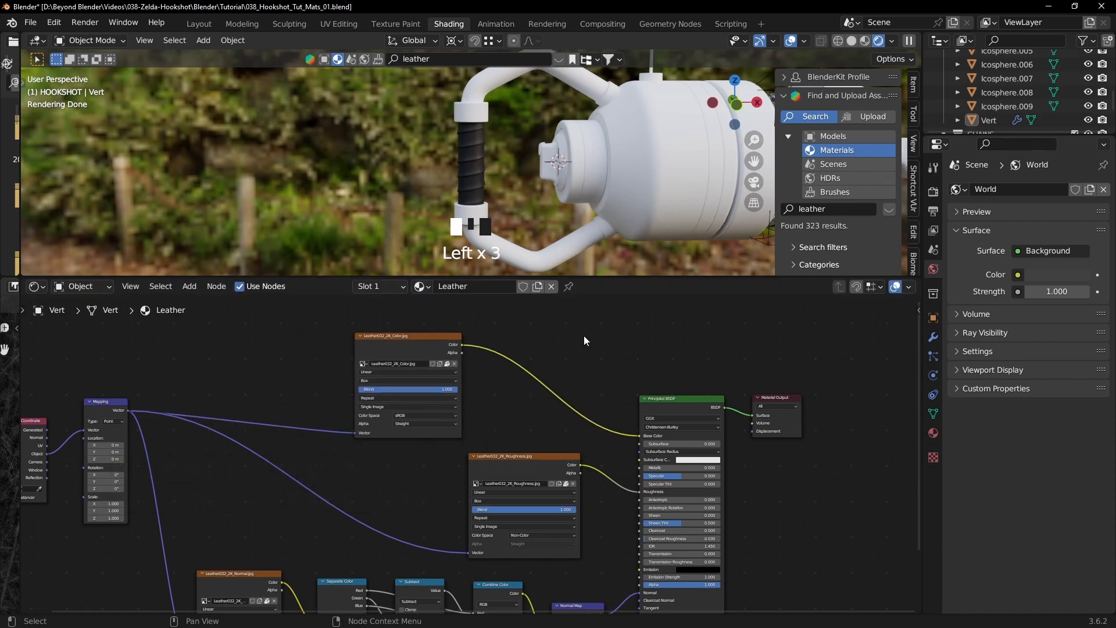
- Insert a Color Ramp node between the leather color texture and the Principled BSDF's Base Color
scroll(582, 343, "up", 2)
middle_click_drag(579, 349, 510, 422)
scroll(509, 422, "up", 1)
key("shift+a")
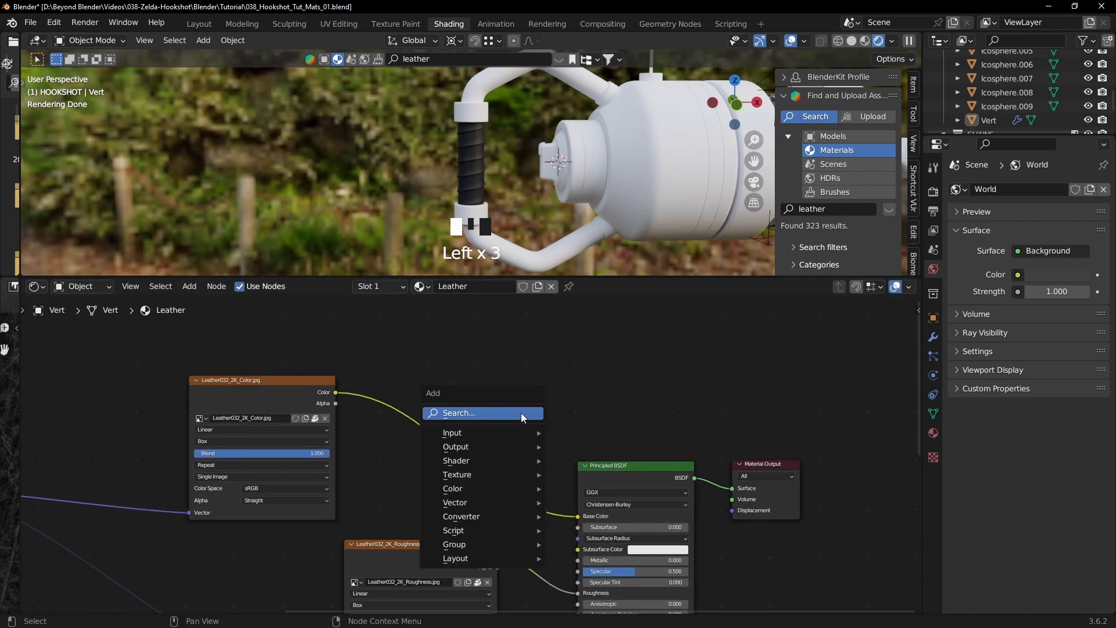
mouse_move(539, 517)
left_click(590, 362)
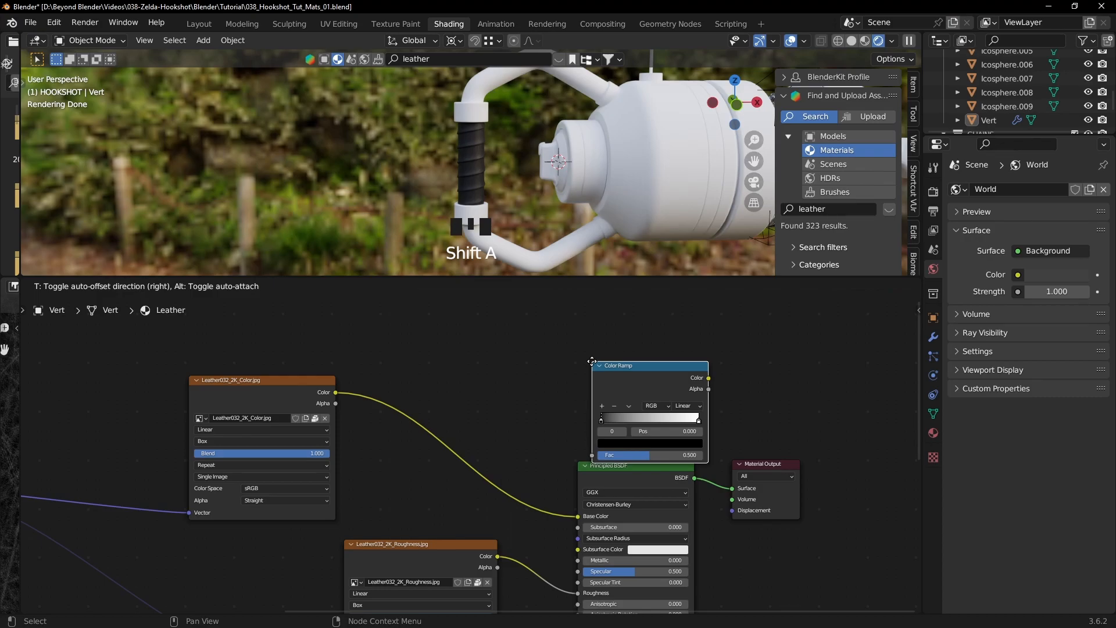
left_click(396, 384)
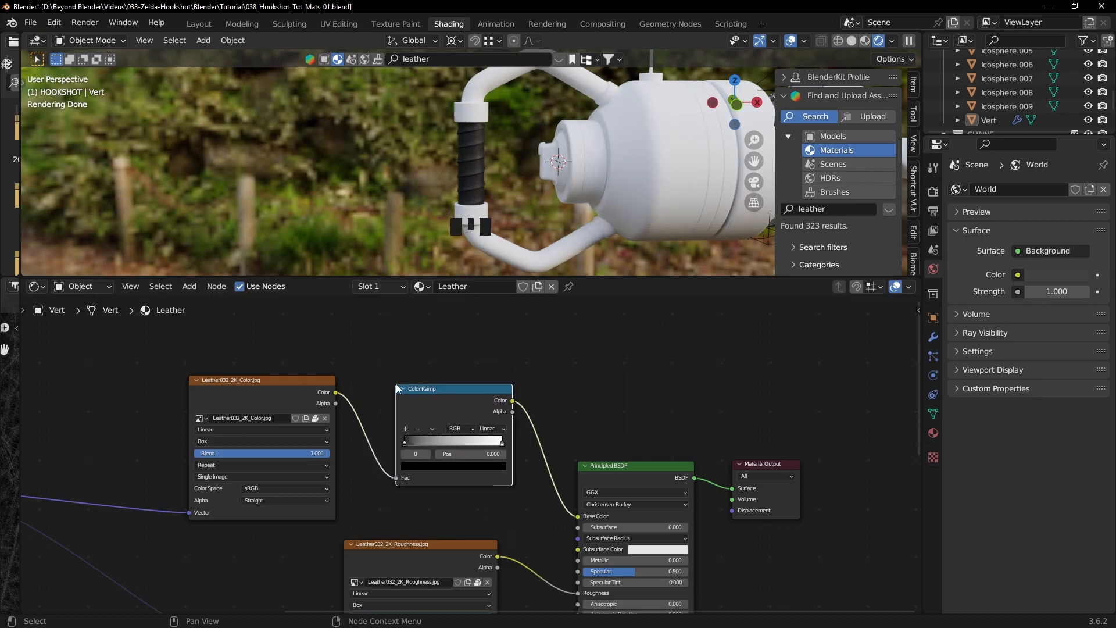
- Change the Color Ramp's black stop to a dark brown
scroll(460, 118, "up", 2)
scroll(486, 149, "up", 7)
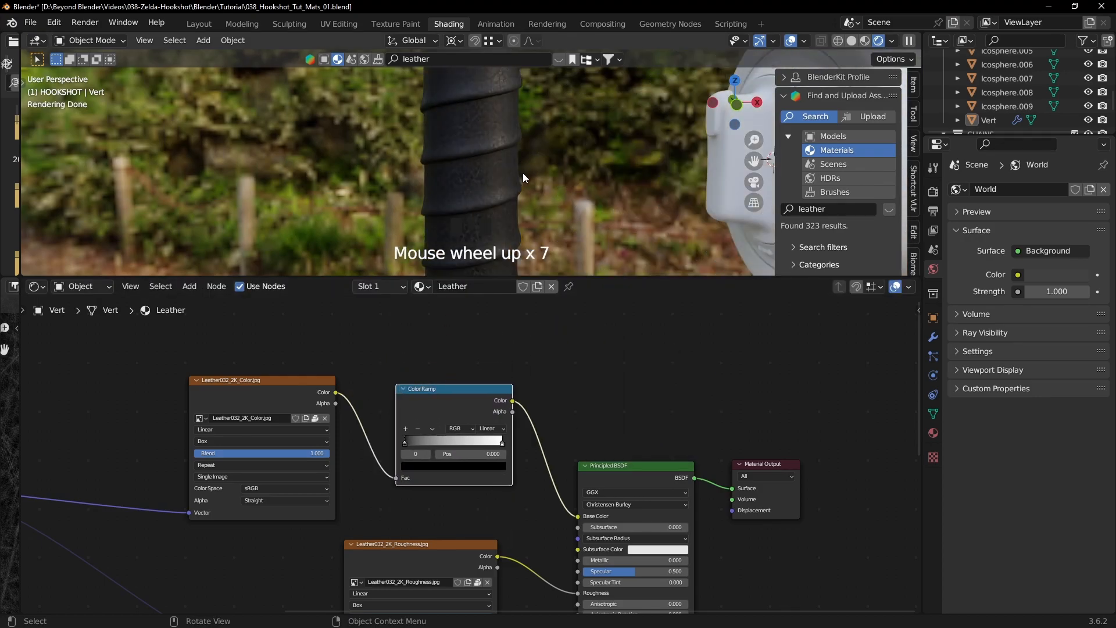
middle_click_drag(608, 299, 599, 337)
middle_click_drag(598, 336, 531, 429)
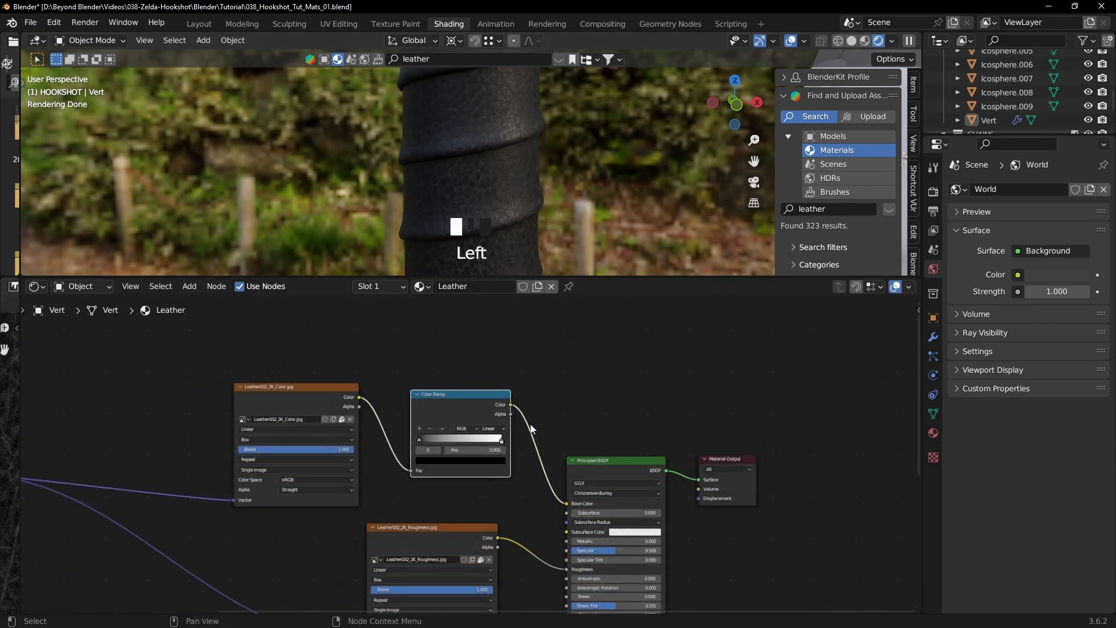
scroll(530, 429, "up", 5)
left_click(413, 463)
mouse_move(495, 373)
left_mouse_down()
mouse_move(495, 350)
mouse_move(433, 344)
mouse_move(495, 357)
left_mouse_up()
- Paste the brown onto the Color Ramp's white stop and adjust it to a light brown, hex B9917C
left_click(518, 435)
left_click(518, 436)
key("ctrl+v")
left_click(470, 463)
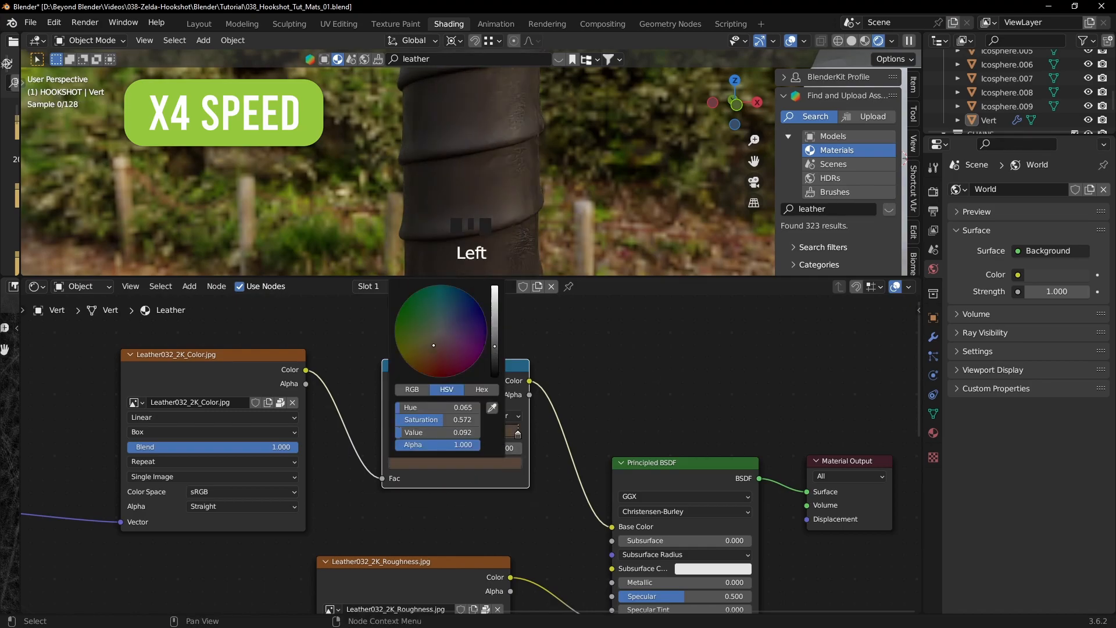
left_click_drag(433, 346, 435, 346)
- Check the hex color codes of the Color Ramp's dark and light stops
scroll(472, 455, "up", 3)
left_click(370, 429)
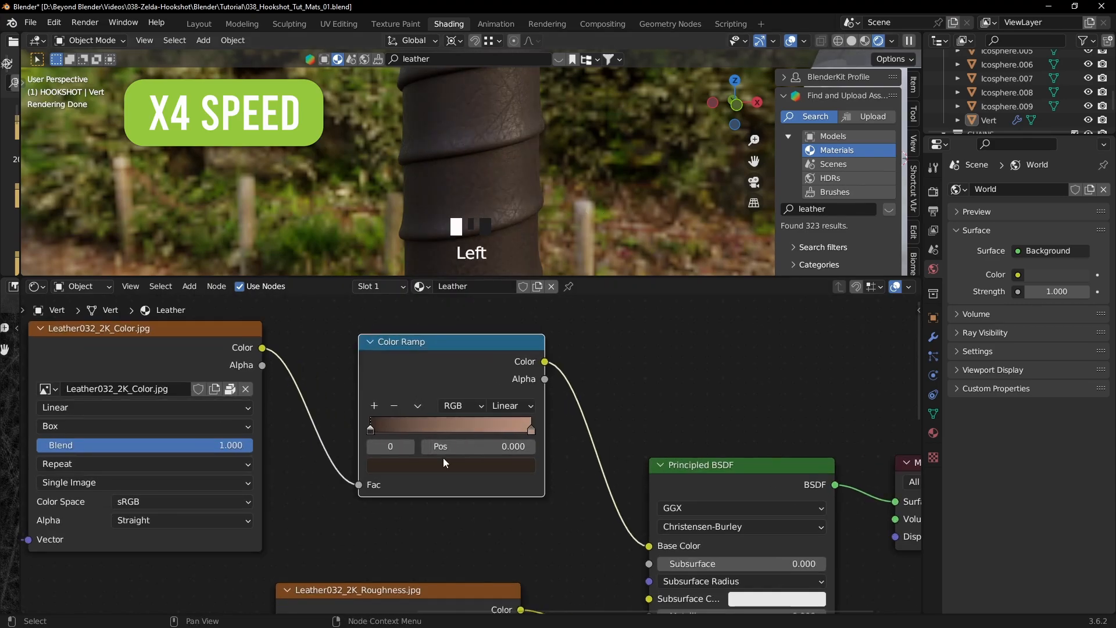
left_click(437, 464)
left_click(483, 372)
left_click(530, 429)
left_click(487, 462)
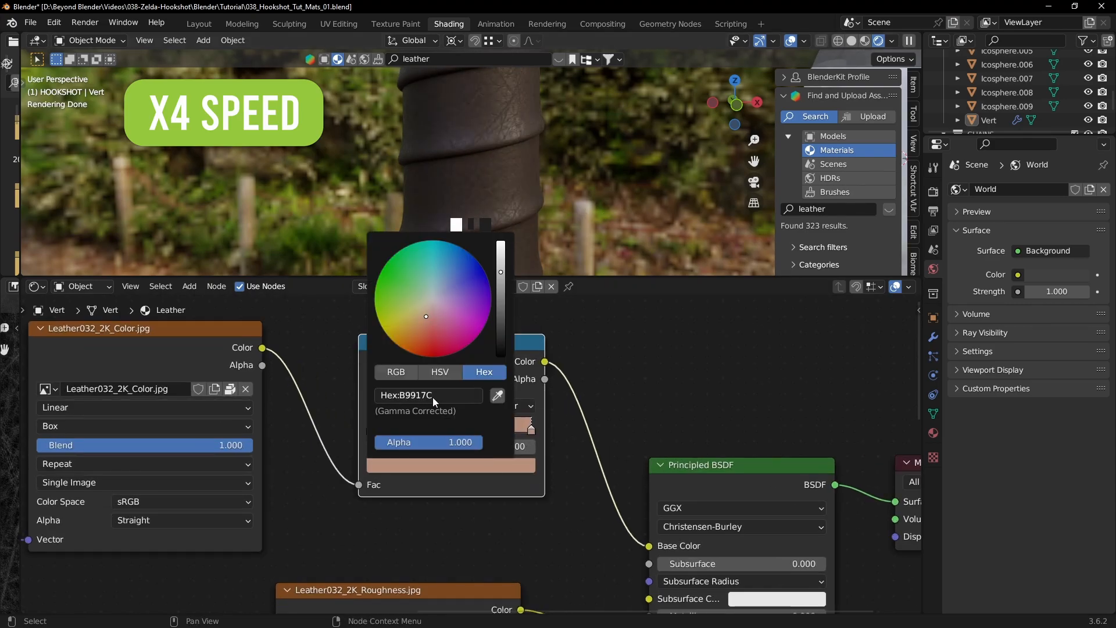
left_click(621, 396)
- Try other Color Ramp stop arrangements, comparing the ramp's raw output with the full shader on the grip
left_click(473, 343, "ctrl+shift")
left_click_drag(529, 429, 377, 429)
left_click(680, 465, "ctrl+shift")
left_click(418, 405)
left_click(434, 421)
left_click(442, 345, "ctrl+shift")
scroll(417, 407, "down", 2)
left_click(531, 431)
left_click(680, 464, "ctrl+shift")
- Move the Color Ramp's light stop to position 0.427 while previewing the raw color, and restore the Principled BSDF output
left_click(371, 430)
left_click(475, 340, "ctrl+shift")
left_click(466, 431)
left_click_drag(466, 433, 439, 431)
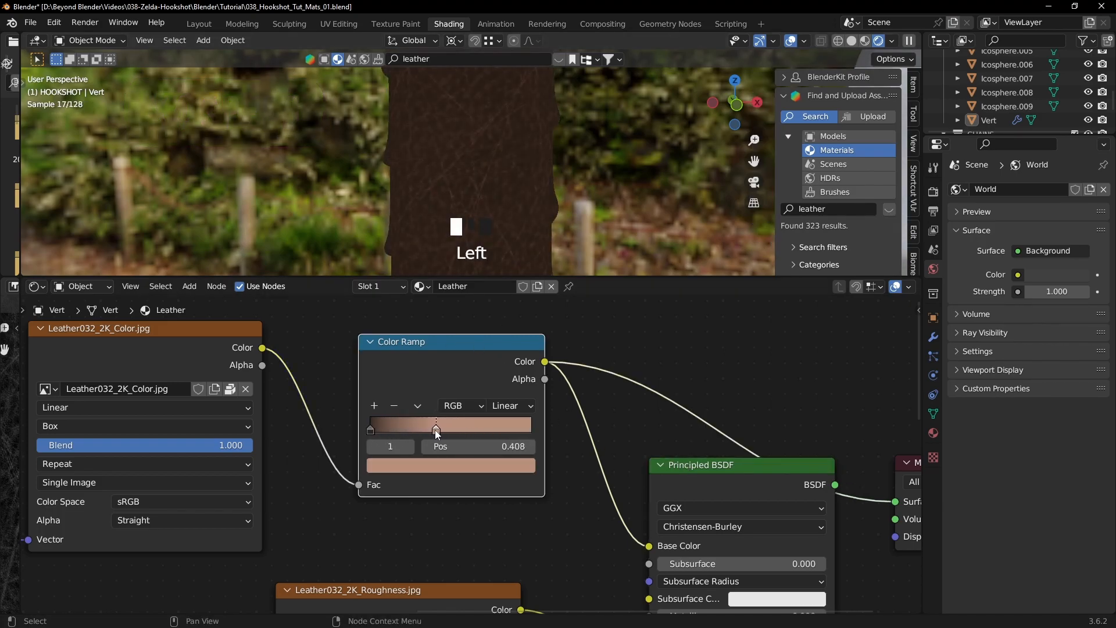
left_click(700, 467, "ctrl+shift")
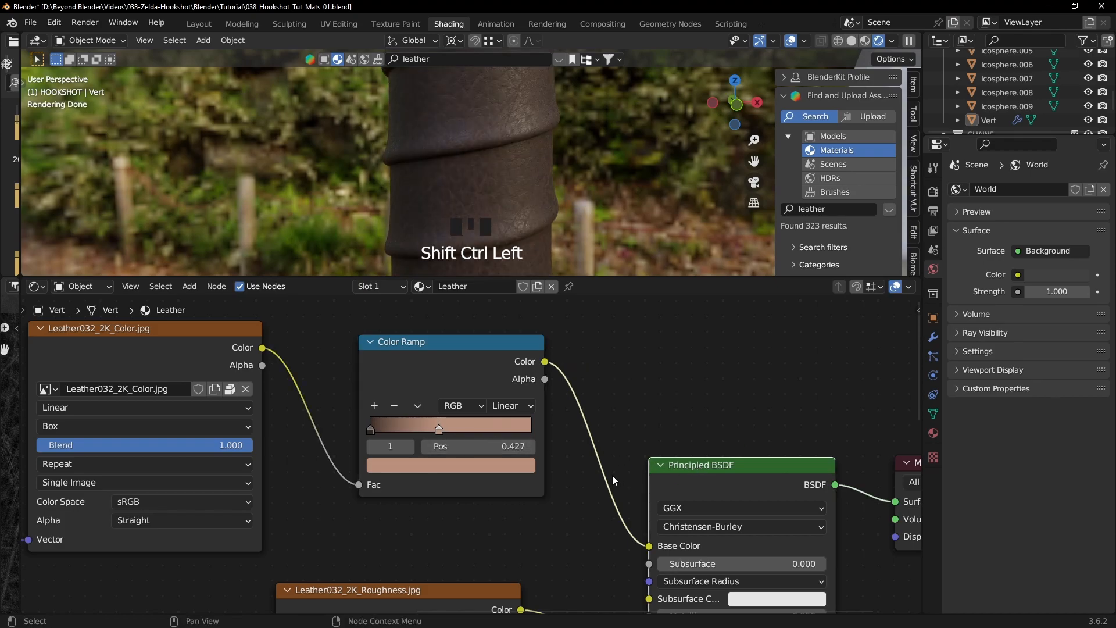
- Examine the brown leather grip in context with the rest of the hookshot
scroll(485, 179, "down", 9)
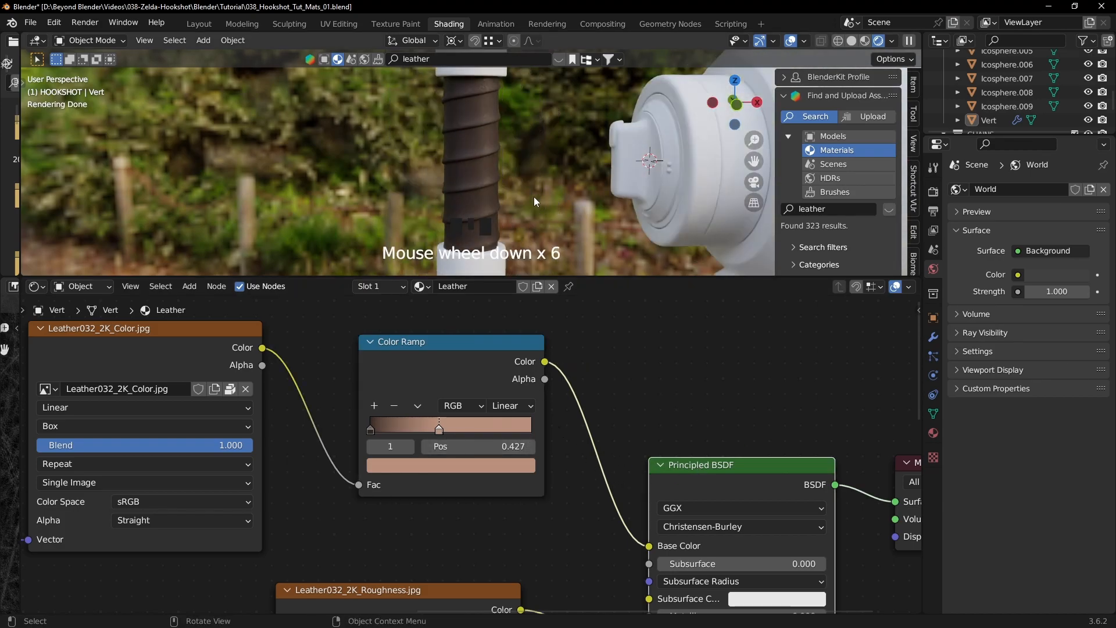
middle_click_drag(522, 195, 549, 183)
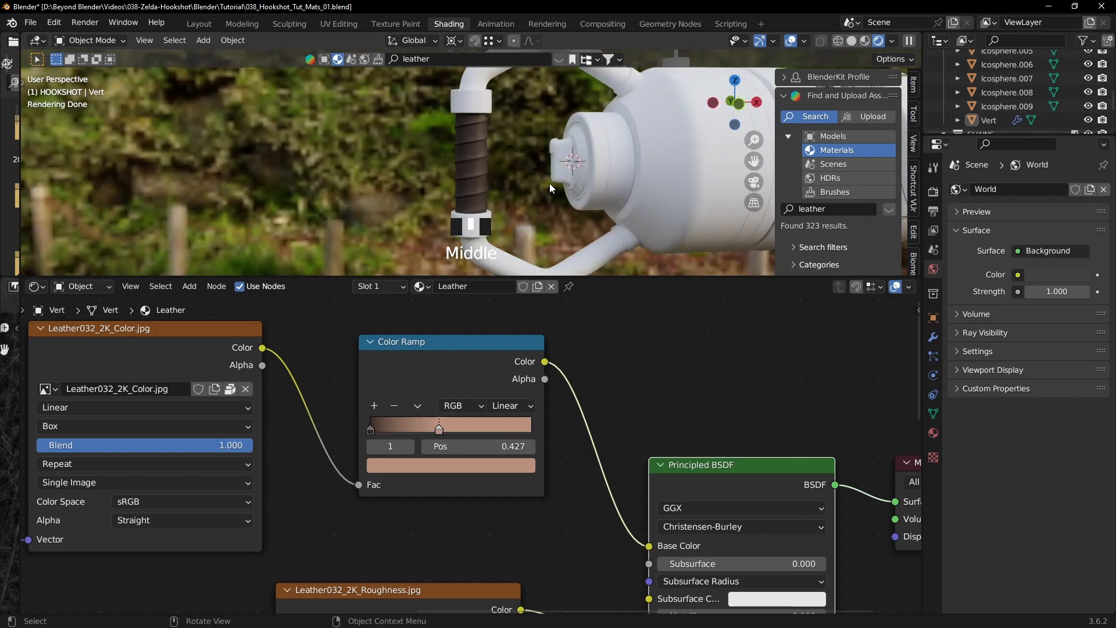
scroll(605, 430, "down", 2)
scroll(604, 431, "down", 4)
middle_click_drag(608, 431, 662, 371)
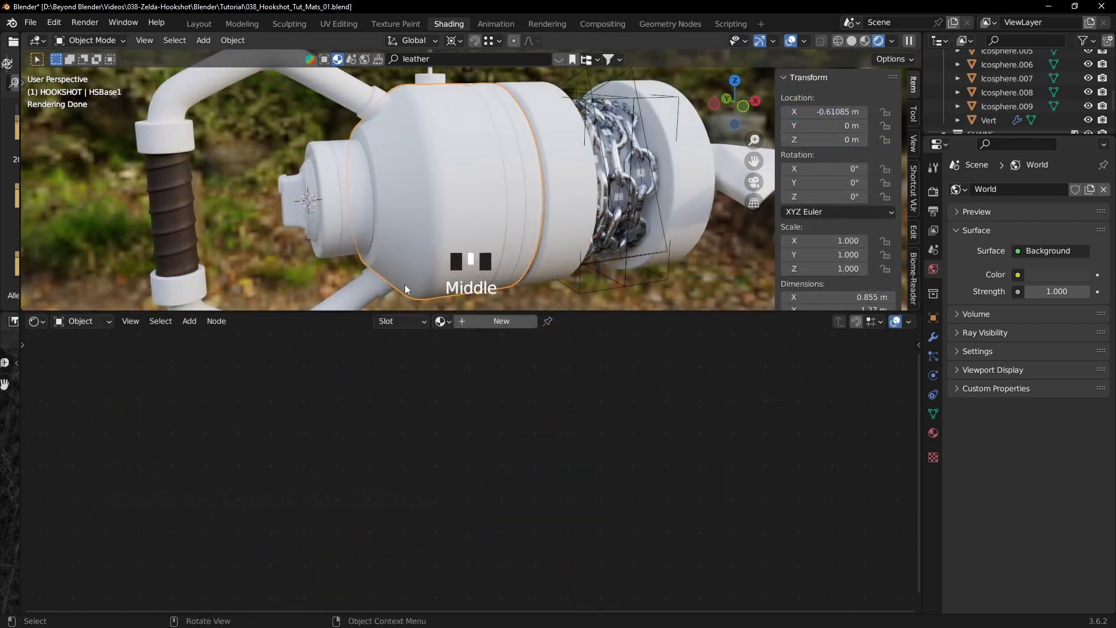
- Create a new material named HSMetalBlue on the hookshot's main body and select its Principled BSDF node
left_click(486, 322)
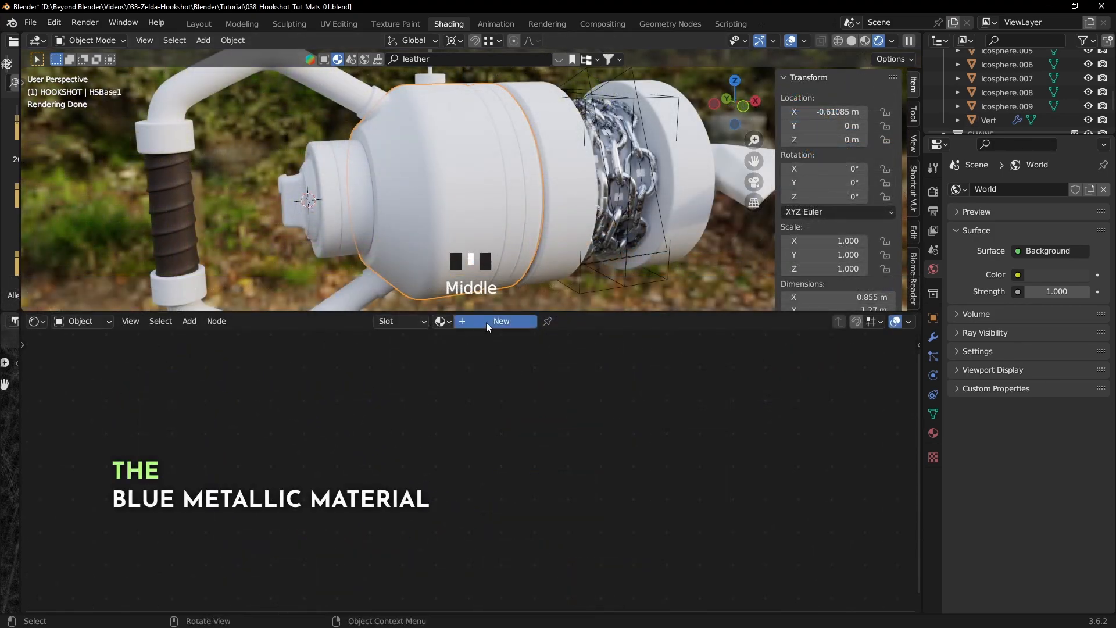
left_click(503, 322)
type("HSMetalBlue")
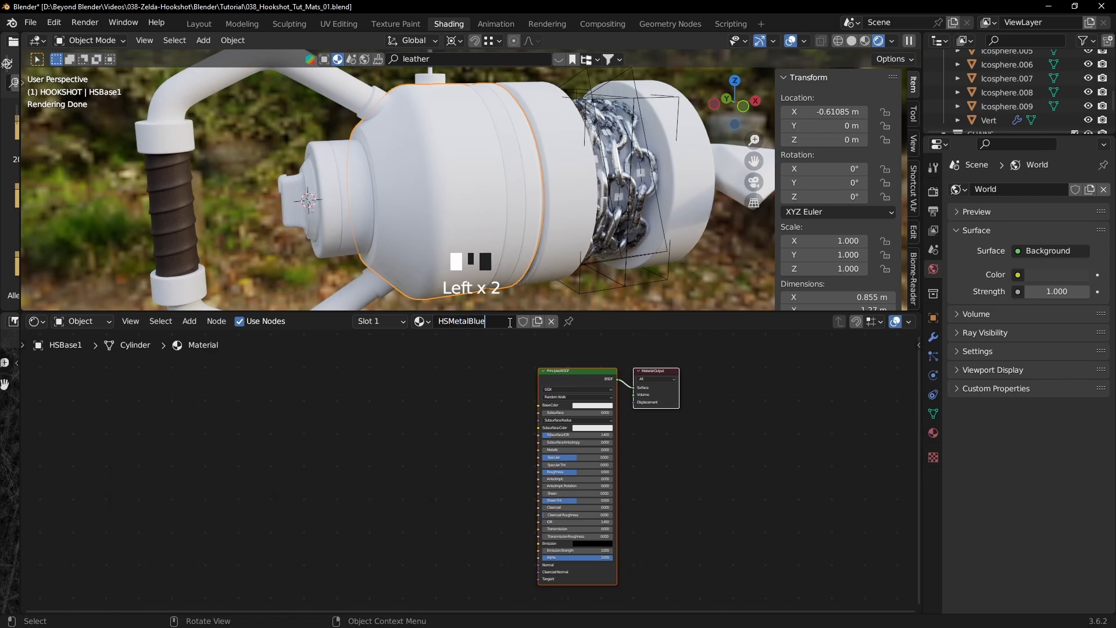
key("Return")
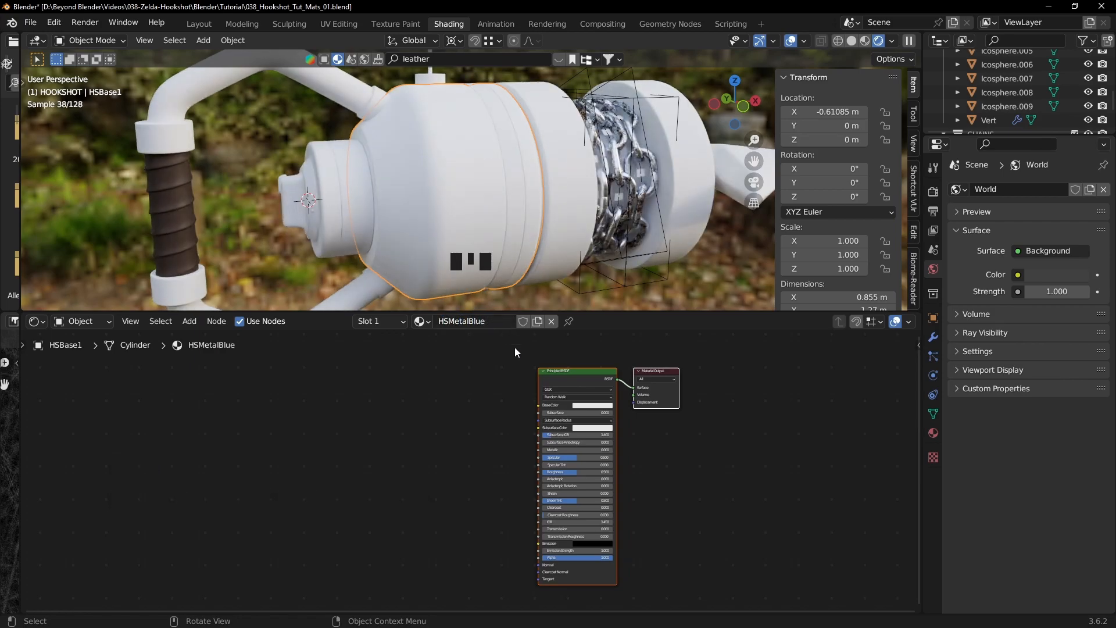
middle_click_drag(659, 434, 604, 431)
left_click(526, 368)
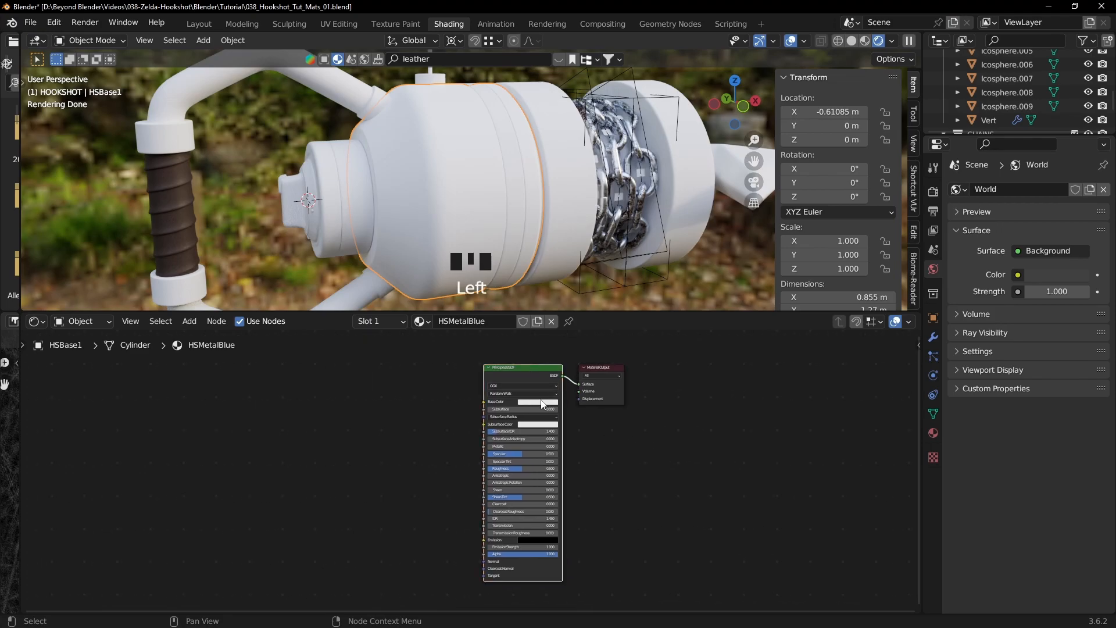
- Paste the copied navy blue, hex 344358, into the Base Color of HSMetalBlue's Principled BSDF and check its colour value
key("ctrl+v")
scroll(540, 407, "up", 4)
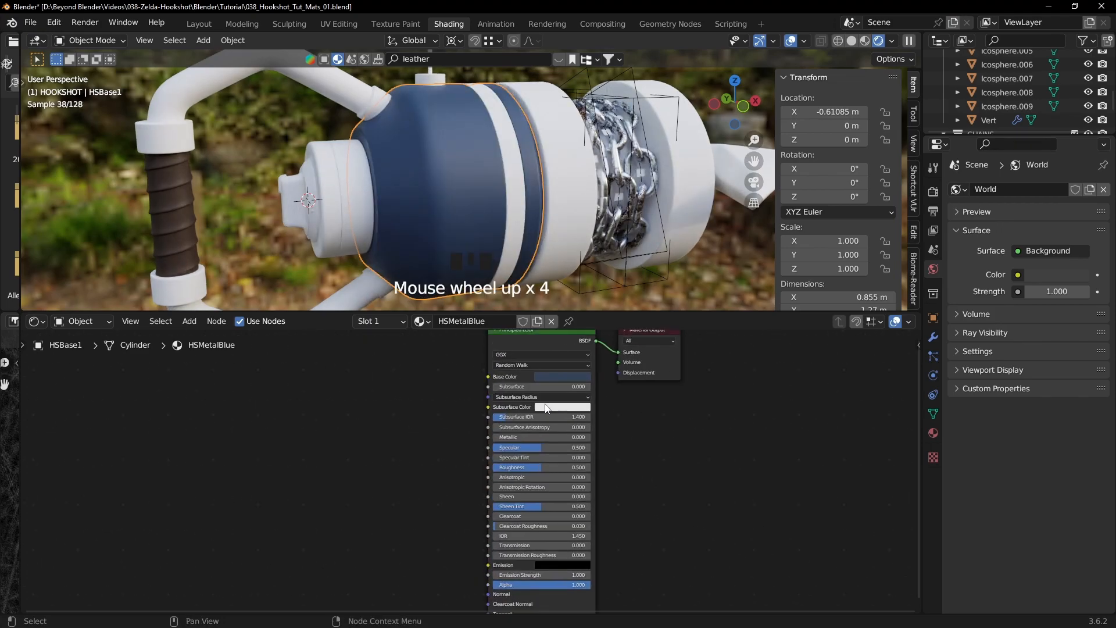
middle_click_drag(573, 416, 558, 484)
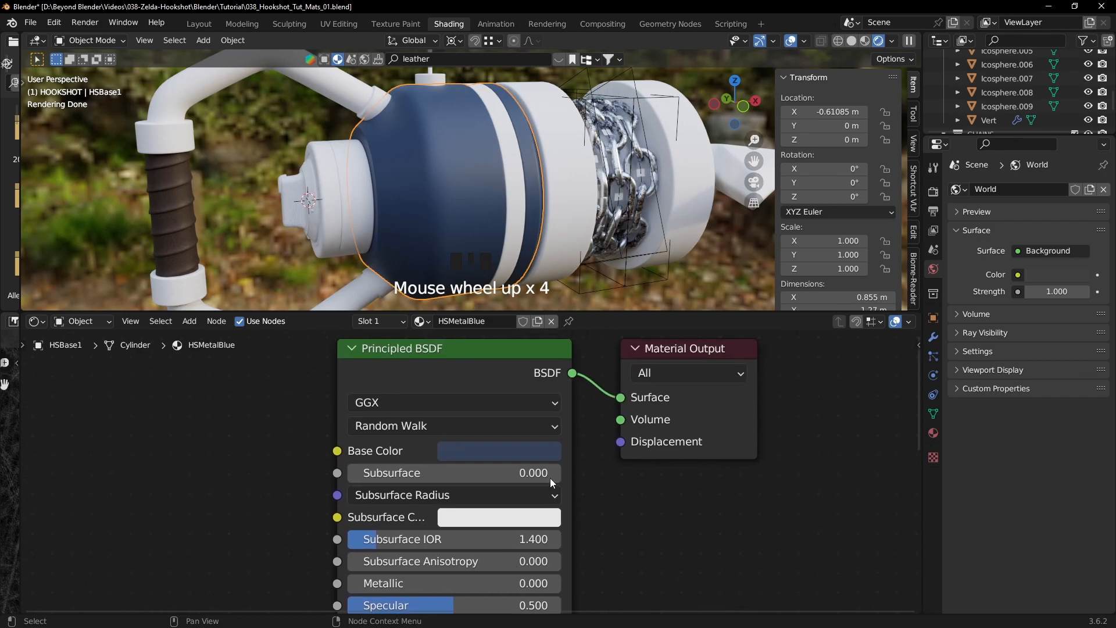
left_click(508, 451)
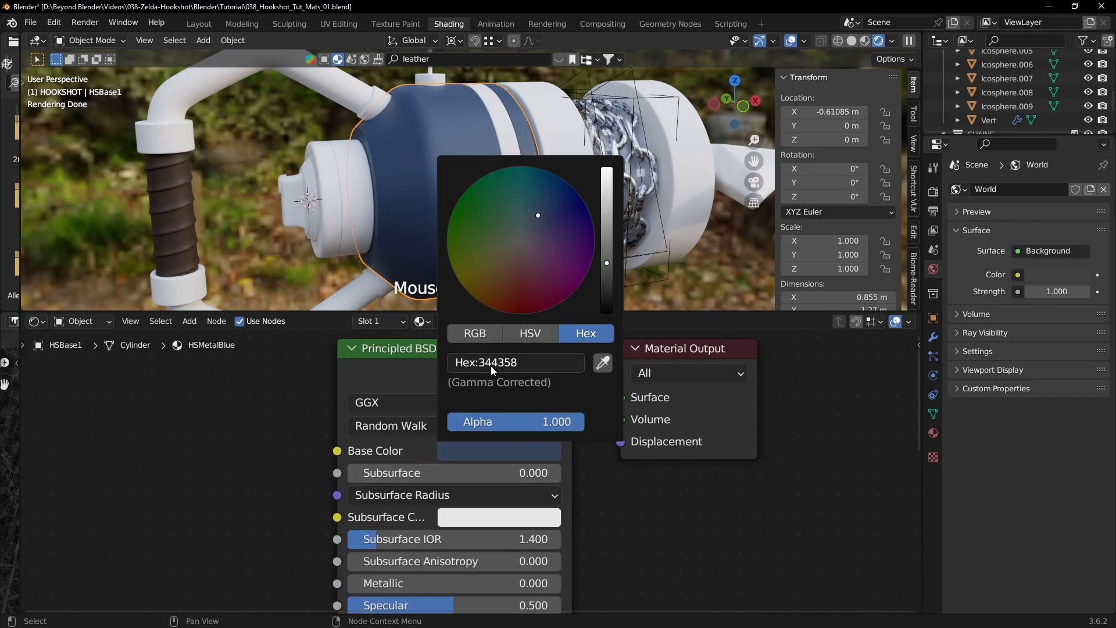
left_click(593, 544)
scroll(486, 225, "down", 2)
scroll(486, 221, "down", 1)
middle_click_drag(486, 220, 510, 170)
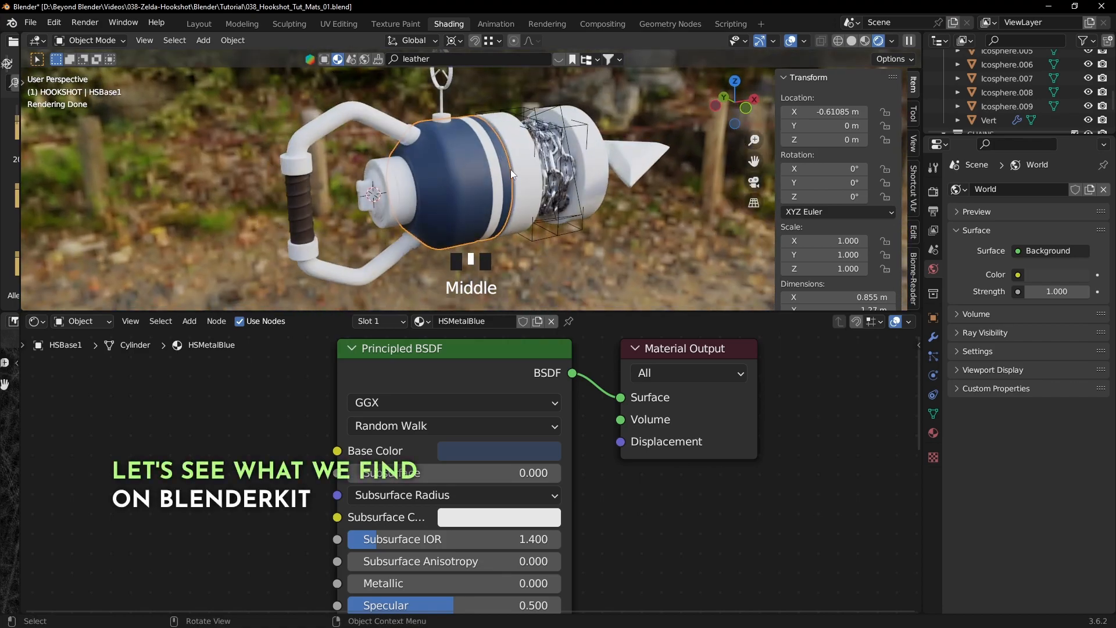
- Search the BlenderKit materials for "edge wear" and preview several of the resulting materials at a larger size
left_click(463, 60)
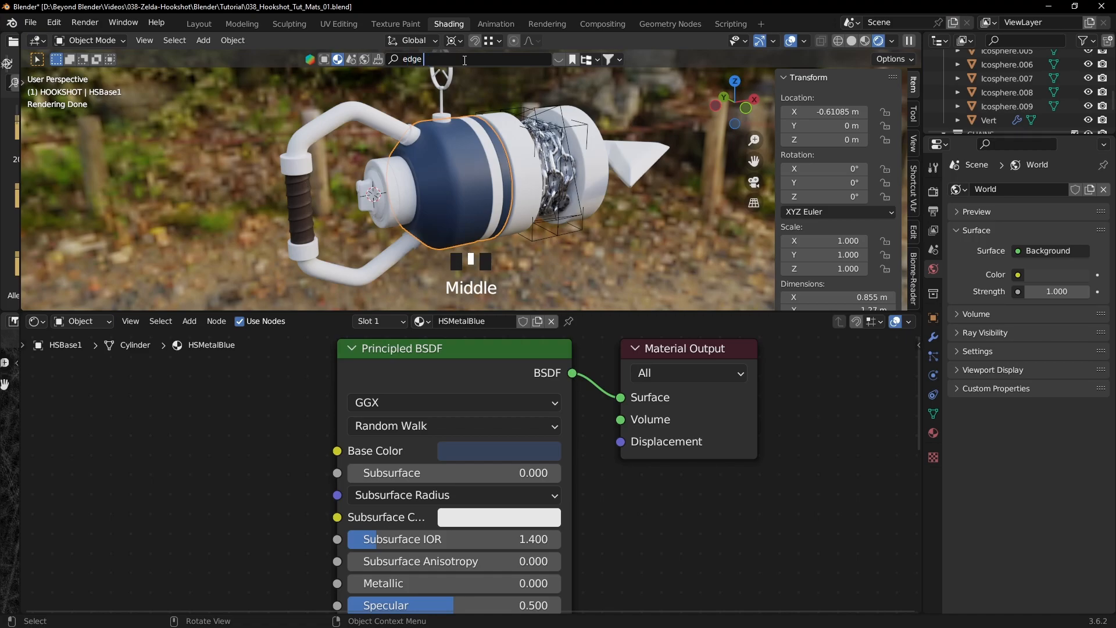
key("Return")
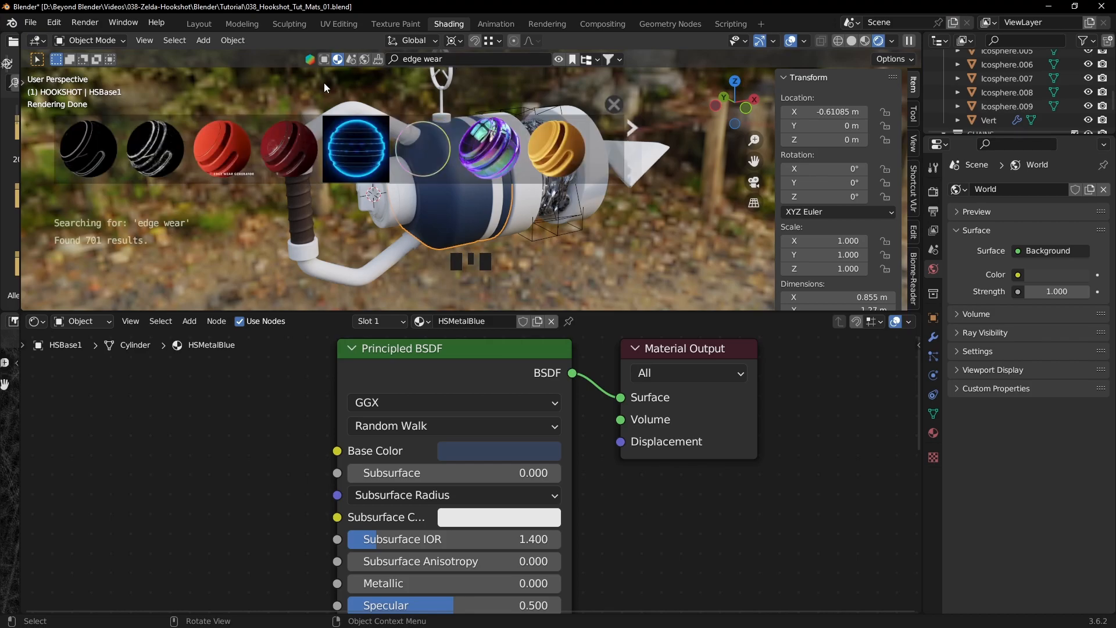
mouse_move(162, 157)
left_click_drag(608, 320, 608, 505)
mouse_move(163, 145)
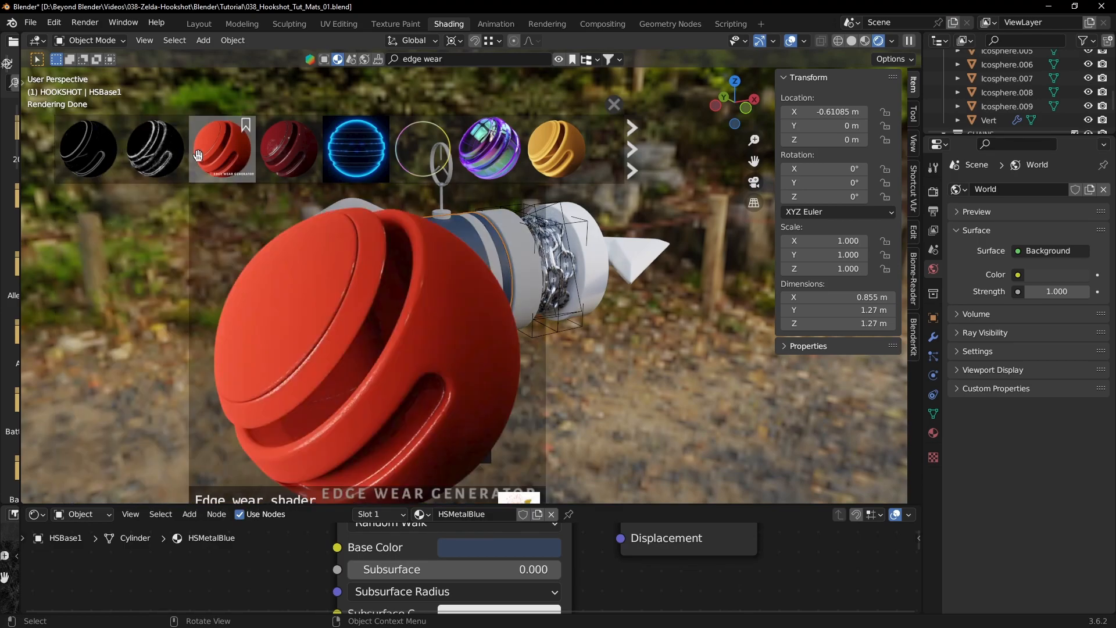
mouse_move(264, 156)
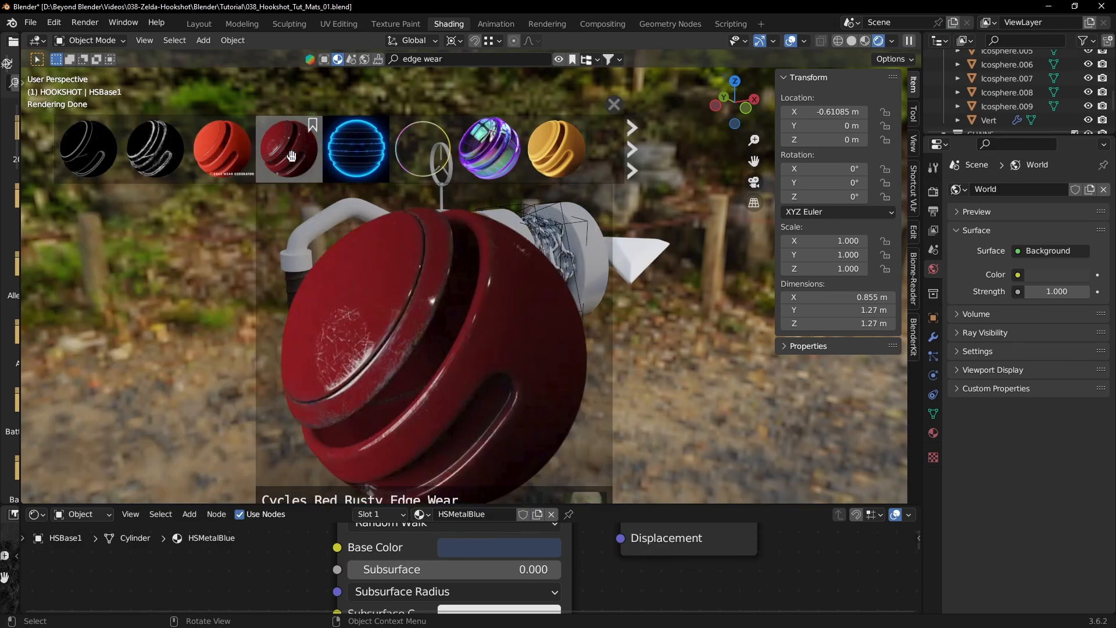
mouse_move(404, 157)
- Apply the BlenderKit material "Edge wear with imperfections (Cycles)" to the hookshot's main body and close the search results
left_click_drag(157, 151, 504, 330)
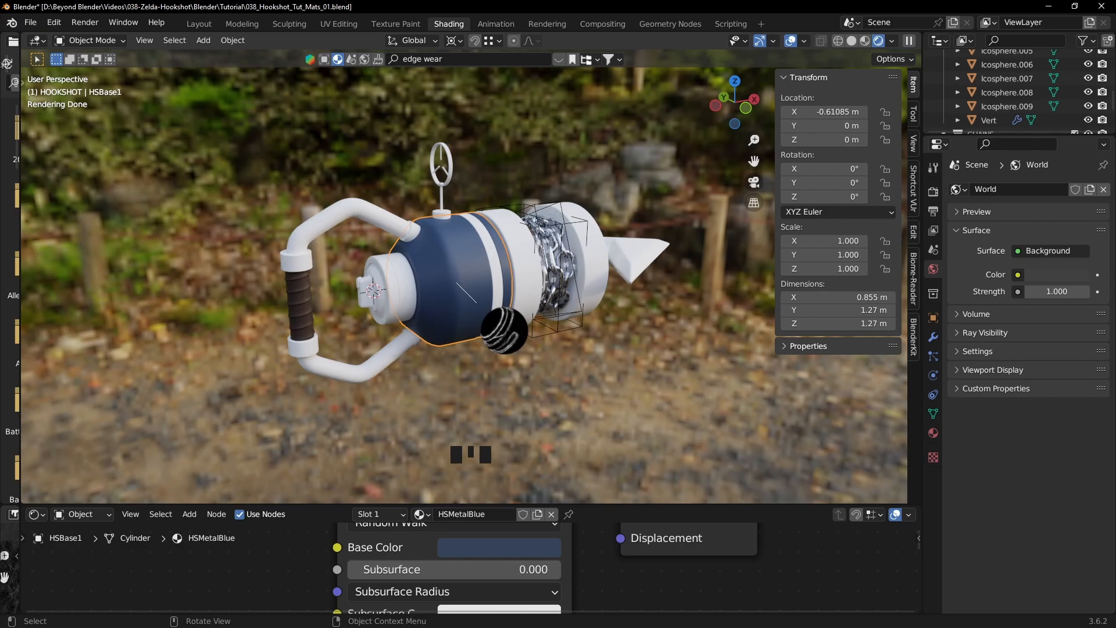
left_click_drag(456, 281, 455, 281)
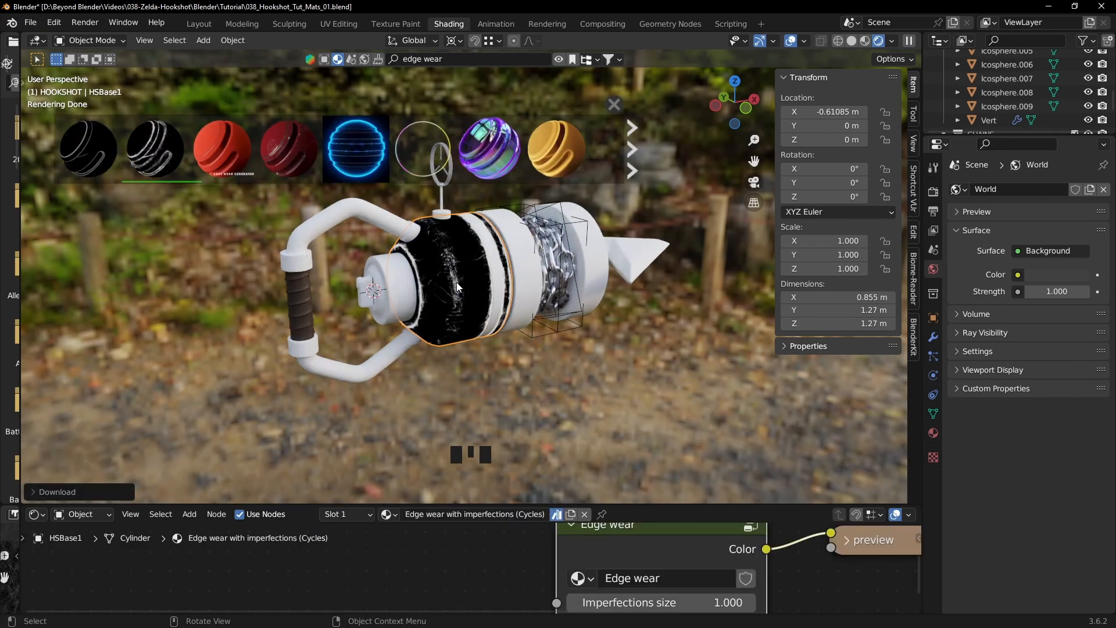
left_click_drag(500, 505, 506, 362)
left_click(613, 104)
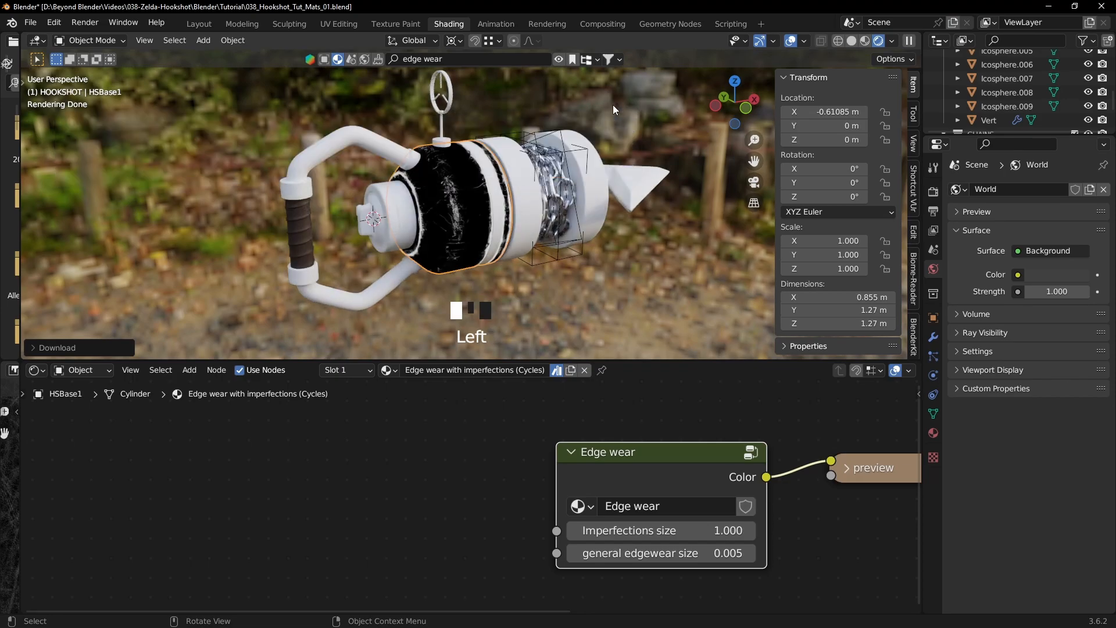
- Connect the Edge wear group's Color straight to the Material Output's Surface and delete the preview emission node
scroll(500, 203, "up", 4)
middle_click_drag(525, 207, 587, 233)
scroll(651, 497, "down", 4)
middle_click_drag(729, 511, 451, 509)
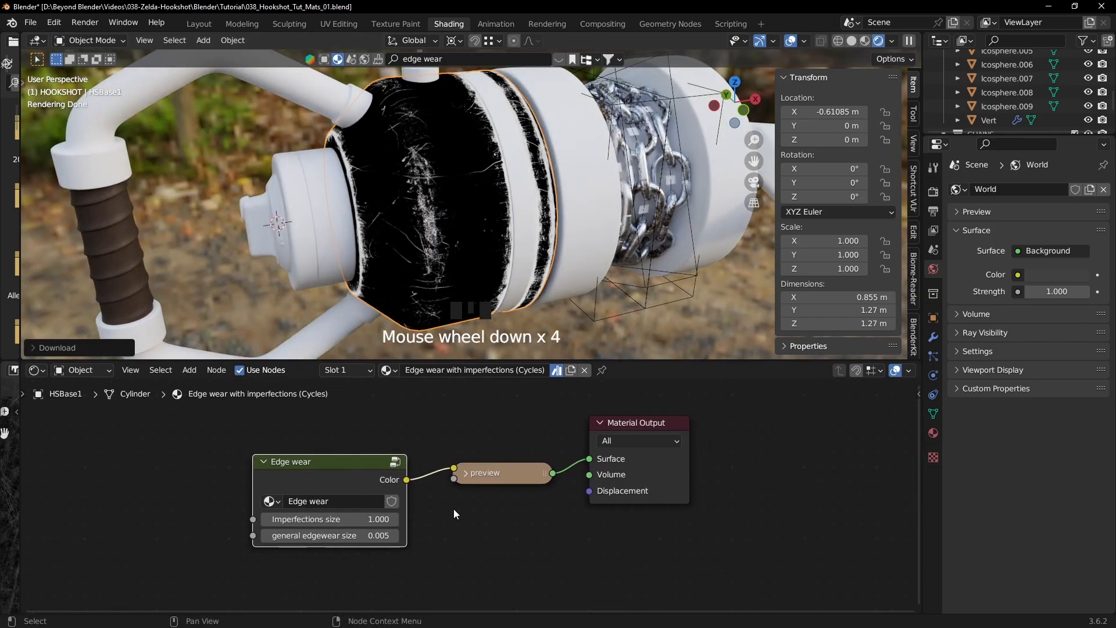
scroll(483, 506, "down", 3)
left_click(466, 478)
middle_click_drag(590, 521, 577, 505)
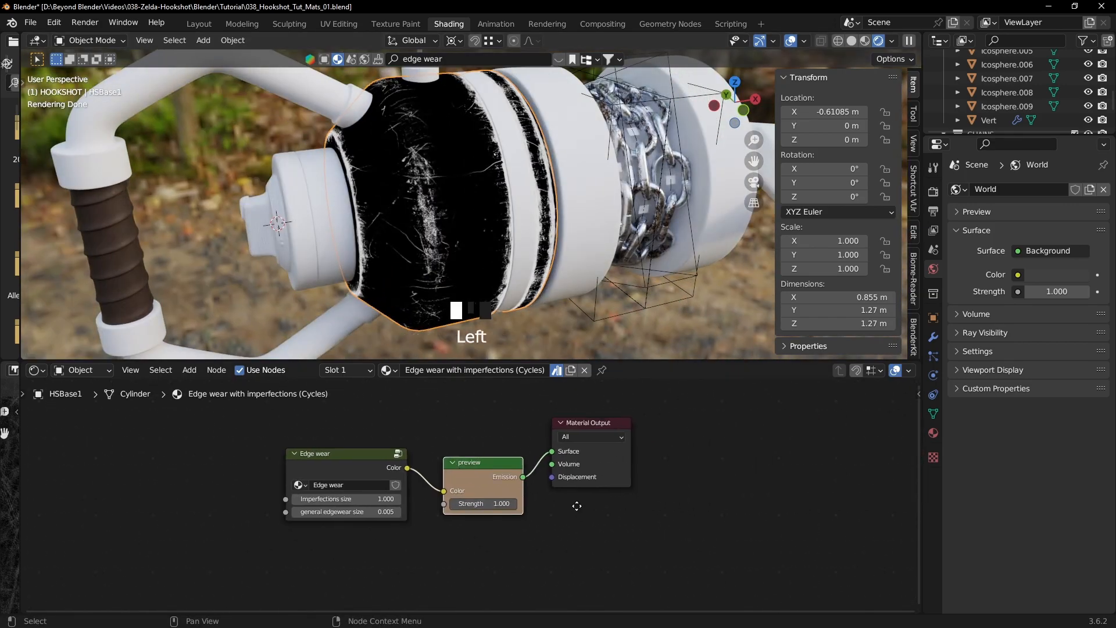
left_click_drag(408, 472, 514, 499)
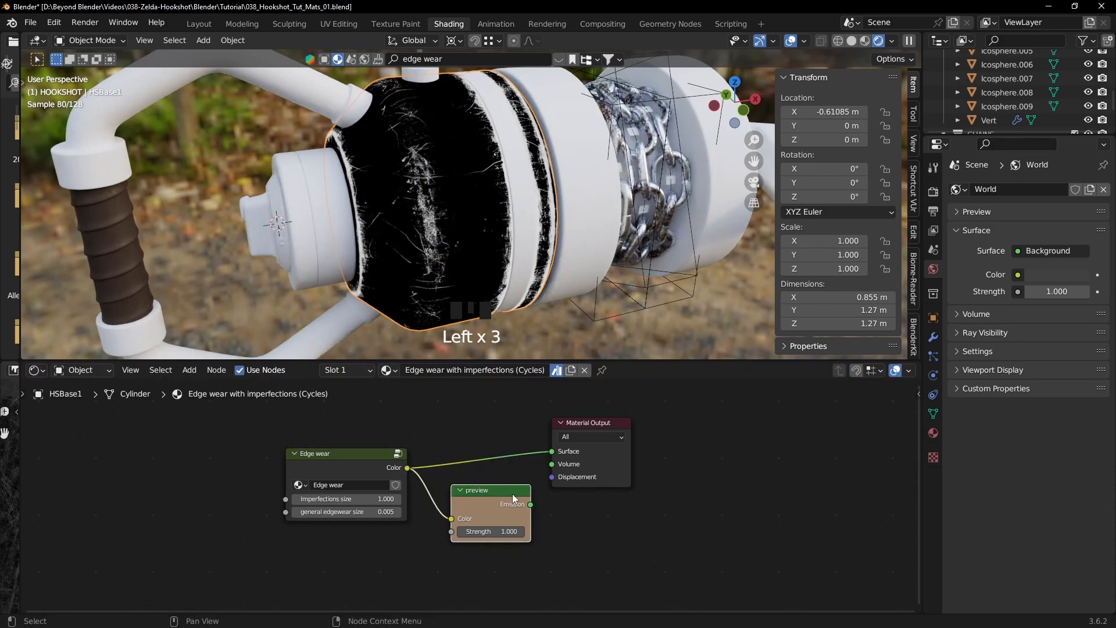
key("Delete")
- Examine the Edge wear group's internal nodes, including its texture coordinates, mapping, scratch and imperfection images, and Map Range, and exit the group
scroll(499, 487, "down", 1)
middle_click_drag(471, 486, 605, 491)
scroll(500, 466, "up", 3)
left_click_drag(507, 441, 474, 442)
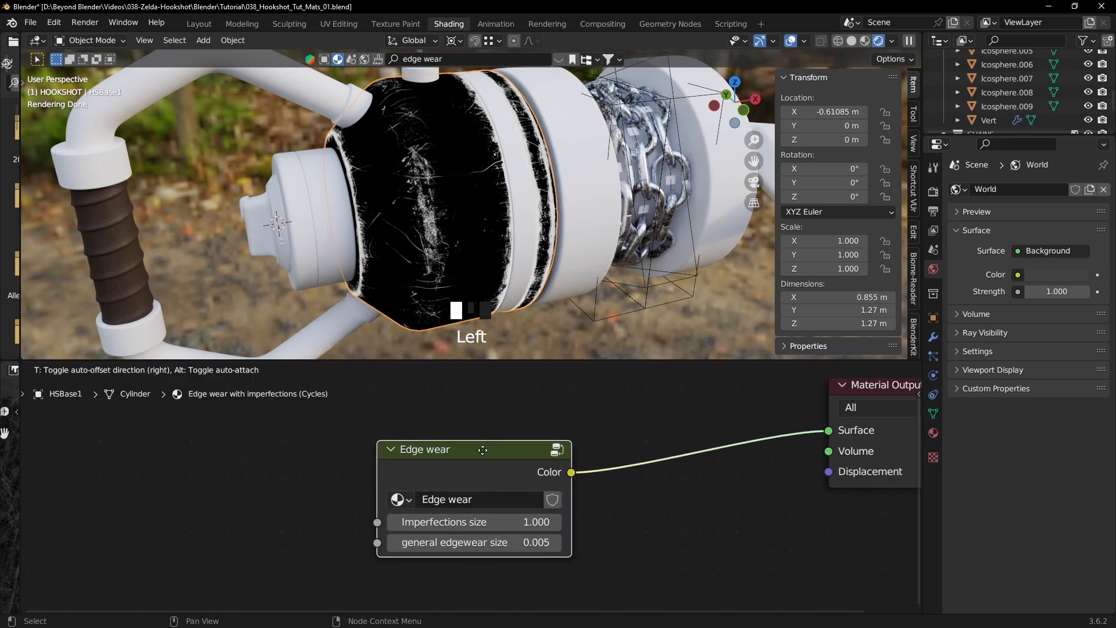
left_click_drag(487, 364, 474, 115)
left_click_drag(459, 313, 457, 320)
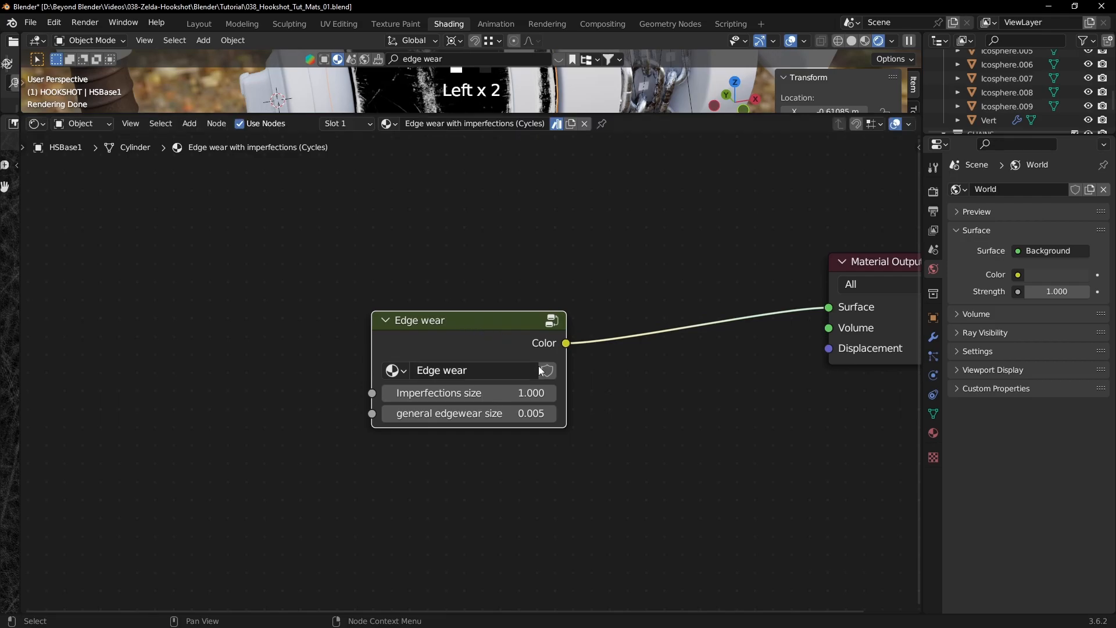
scroll(541, 371, "down", 1)
left_click(546, 326)
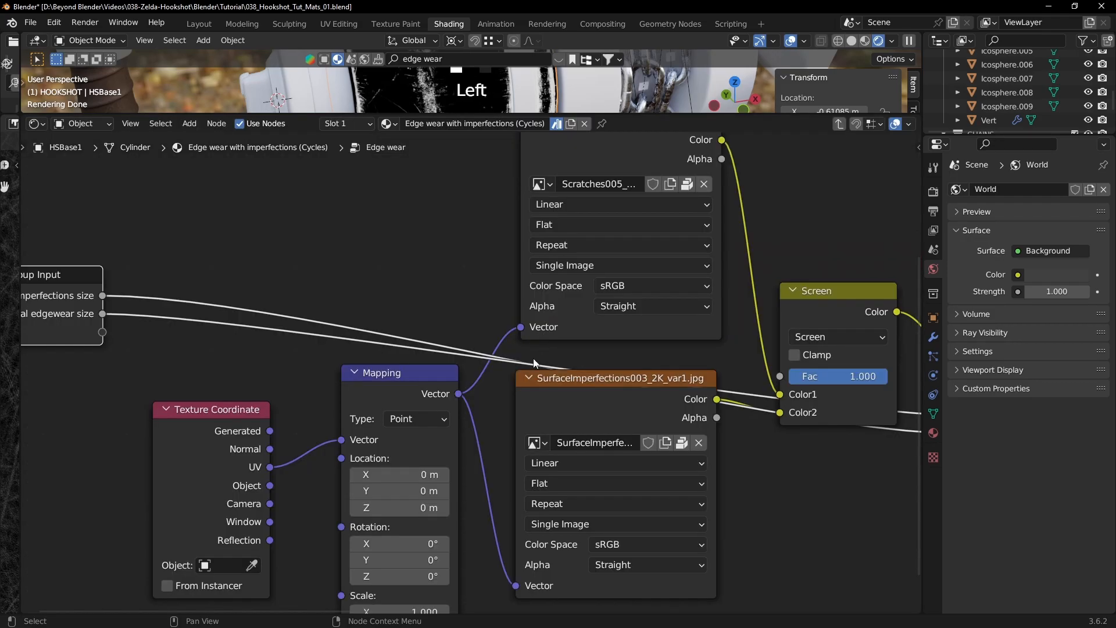
scroll(533, 358, "down", 5)
middle_click_drag(635, 349, 413, 352)
mouse_move(707, 361)
middle_mouse_down()
mouse_move(411, 361)
mouse_move(799, 352)
middle_mouse_up()
scroll(472, 347, "up", 6)
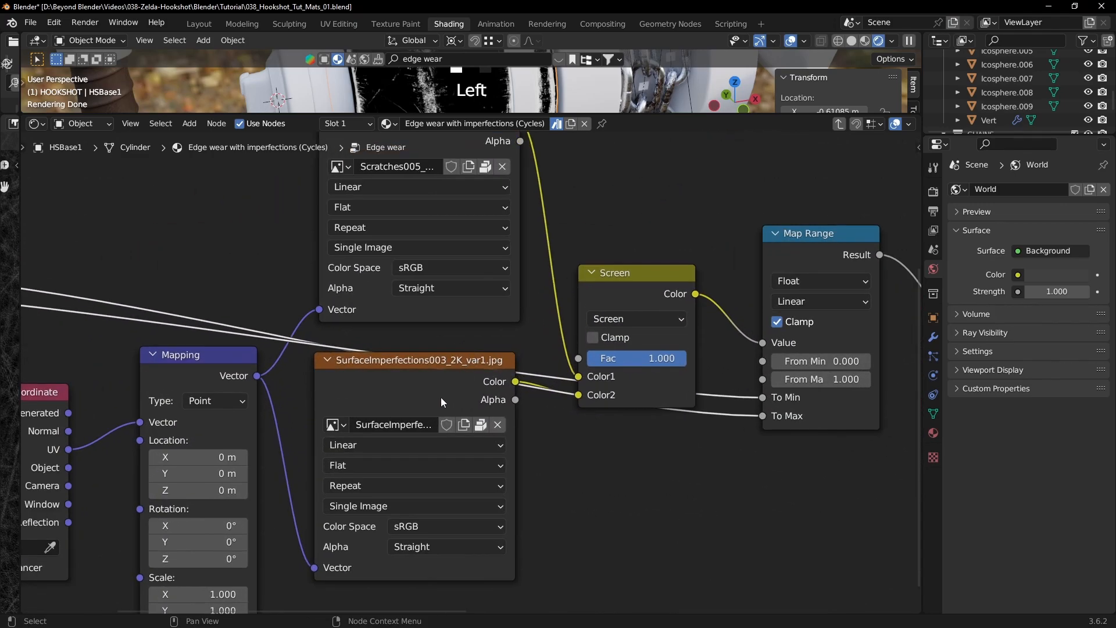
middle_click_drag(412, 206, 439, 250)
middle_click_drag(351, 481, 525, 381)
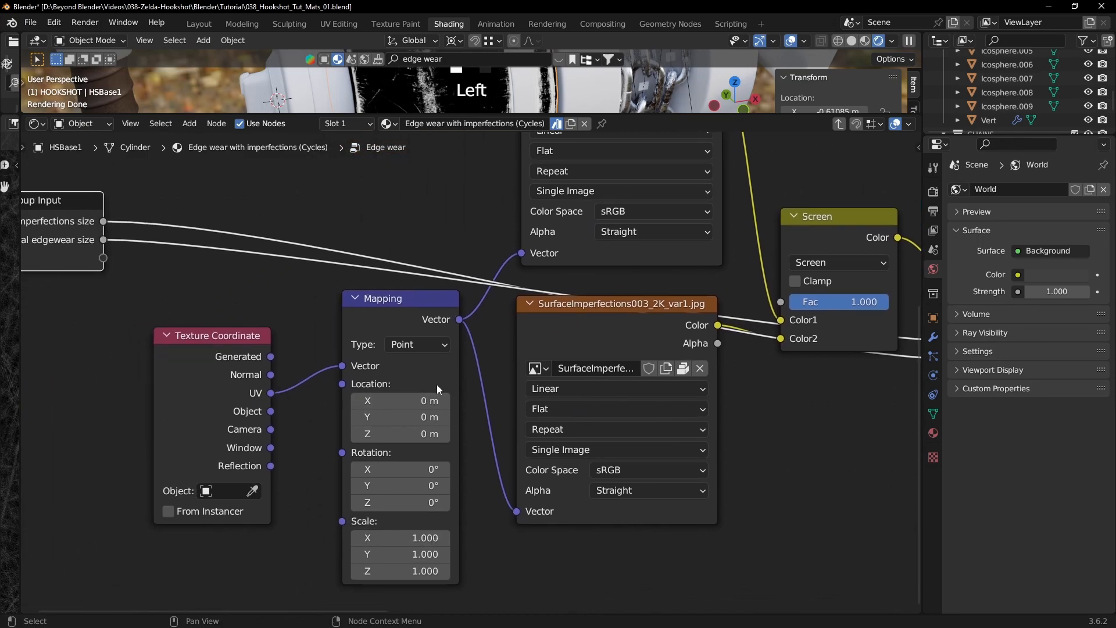
scroll(431, 390, "down", 4)
middle_click_drag(654, 386, 504, 434)
key("Tab")
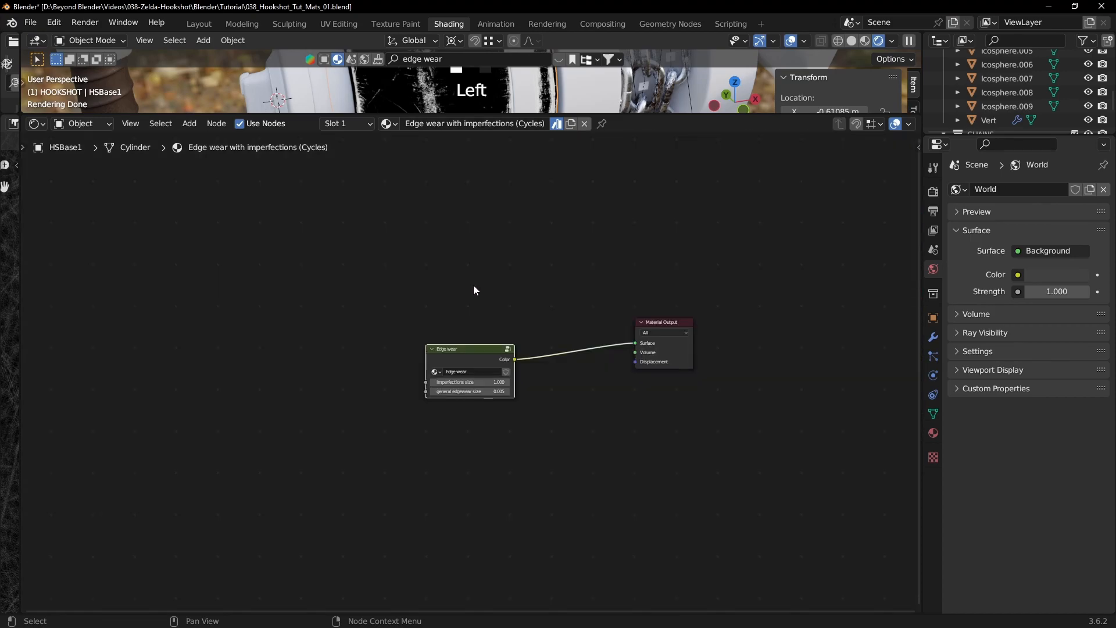
- Show the hookshot at a larger size again, reposition the Edge wear group node and copy it
left_click_drag(610, 115, 619, 384)
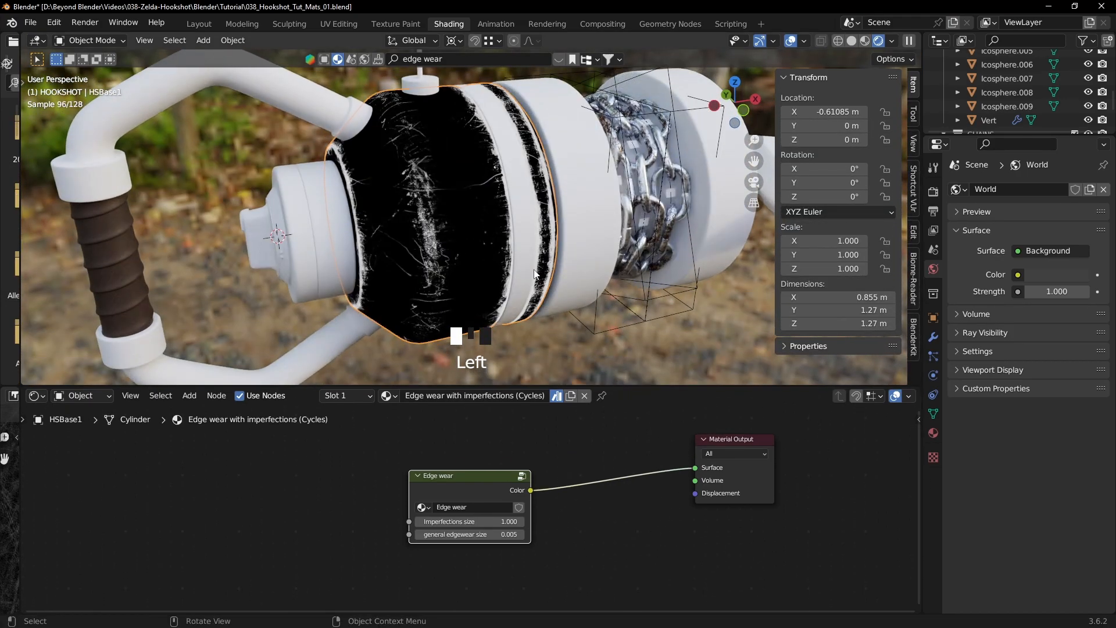
middle_click_drag(550, 273, 540, 265)
left_click_drag(489, 475, 474, 453)
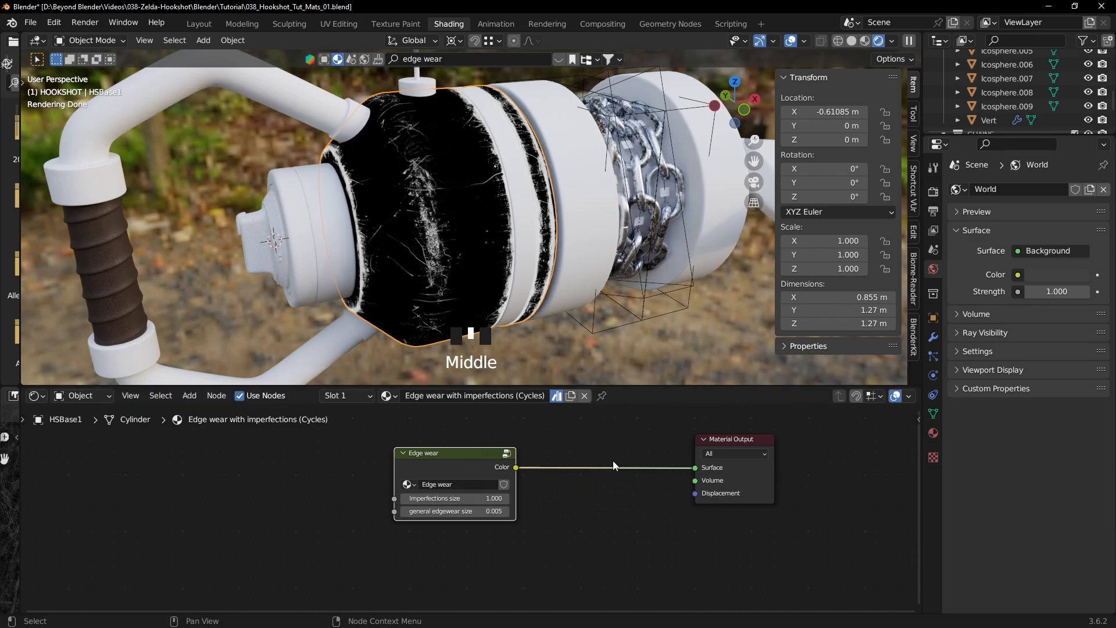
double_click(394, 397)
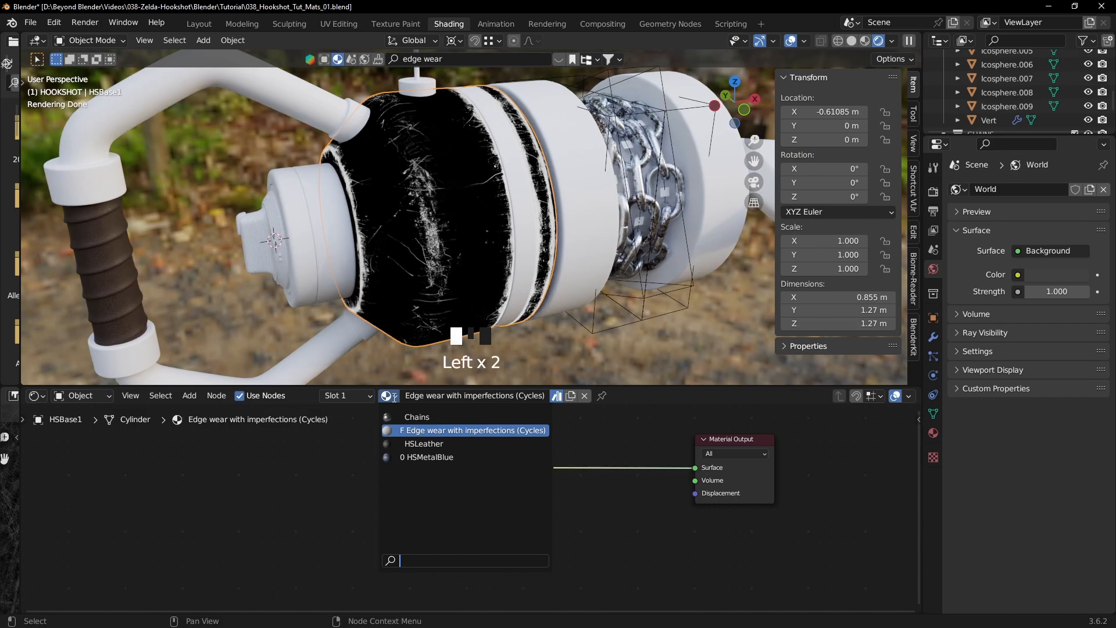
left_click(435, 421)
left_click(462, 457)
mouse_move(454, 452)
left_mouse_down()
mouse_move(489, 448)
mouse_move(473, 453)
left_mouse_up()
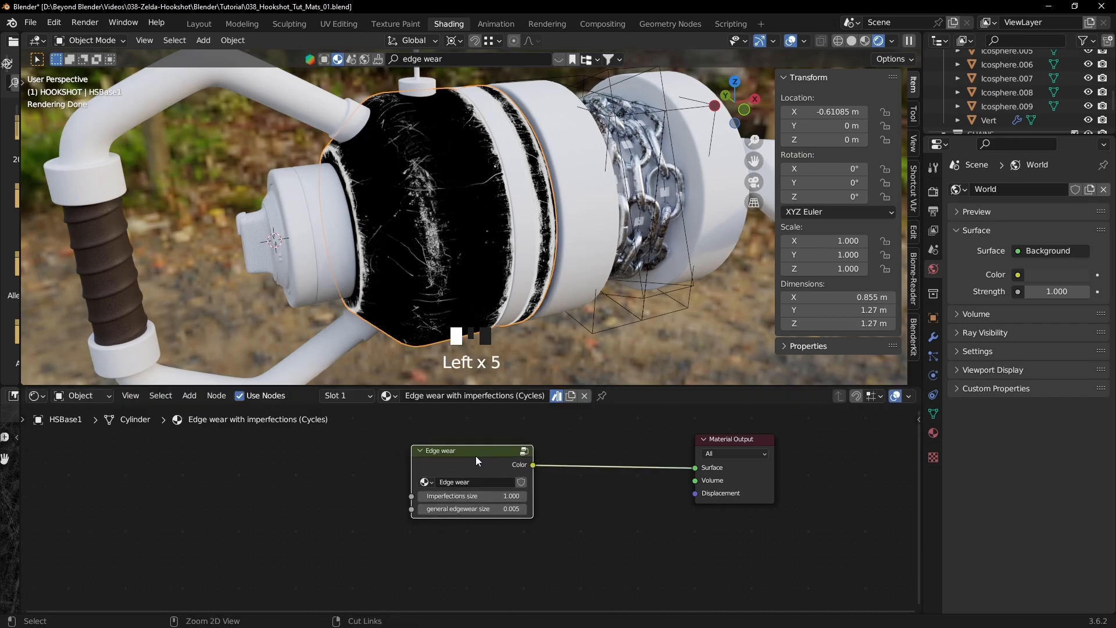
left_click(452, 255)
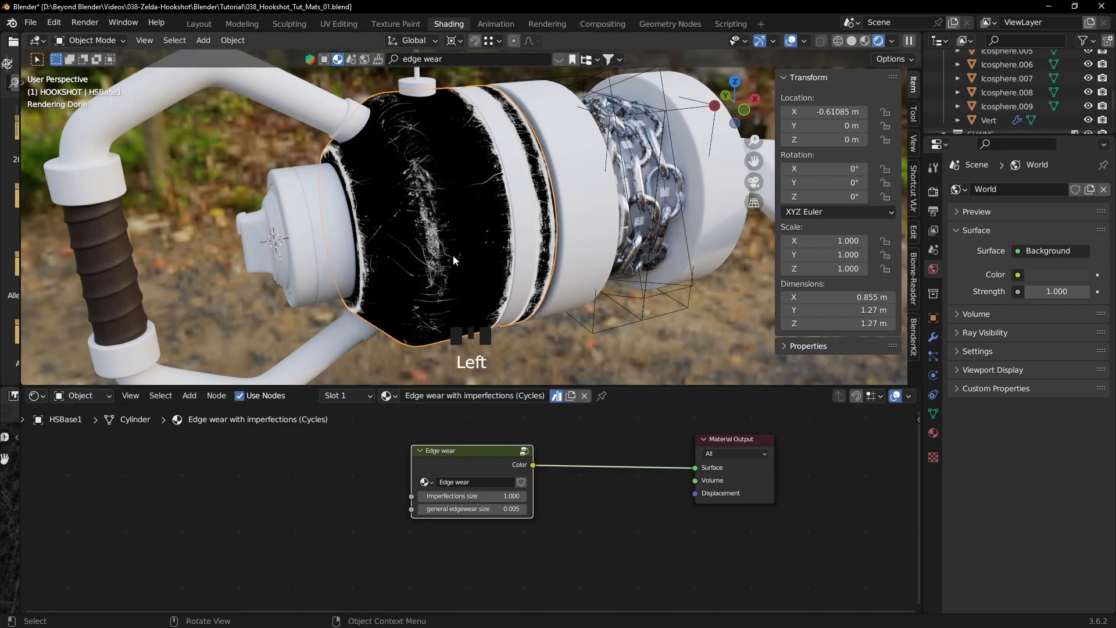
- Assign the HSMetalBlue material back to the hookshot's main body
left_click(396, 395)
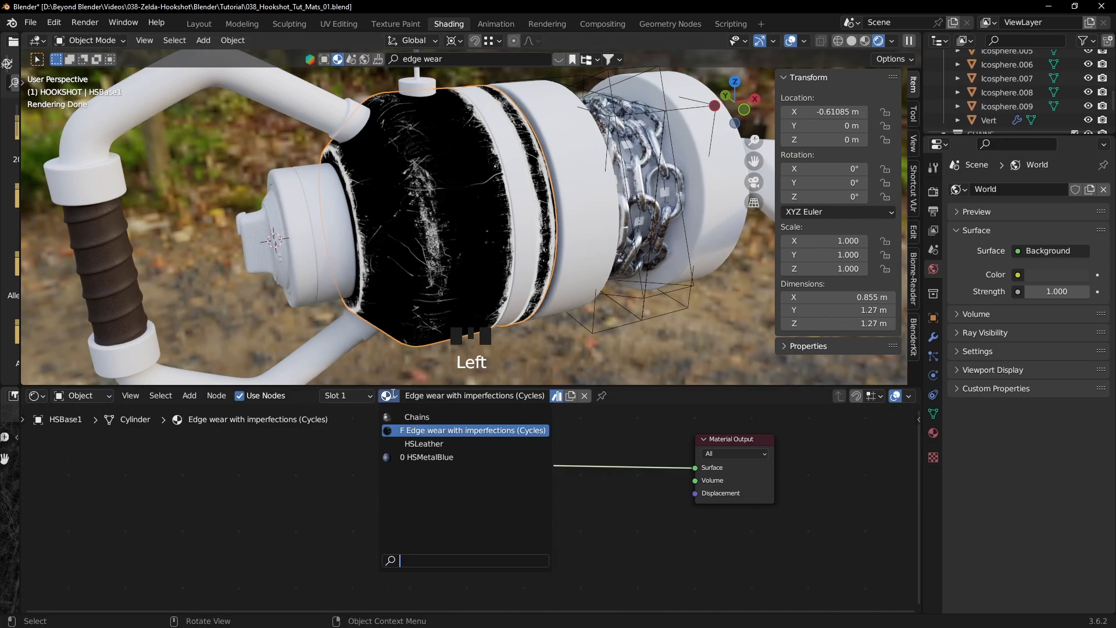
left_click(427, 444)
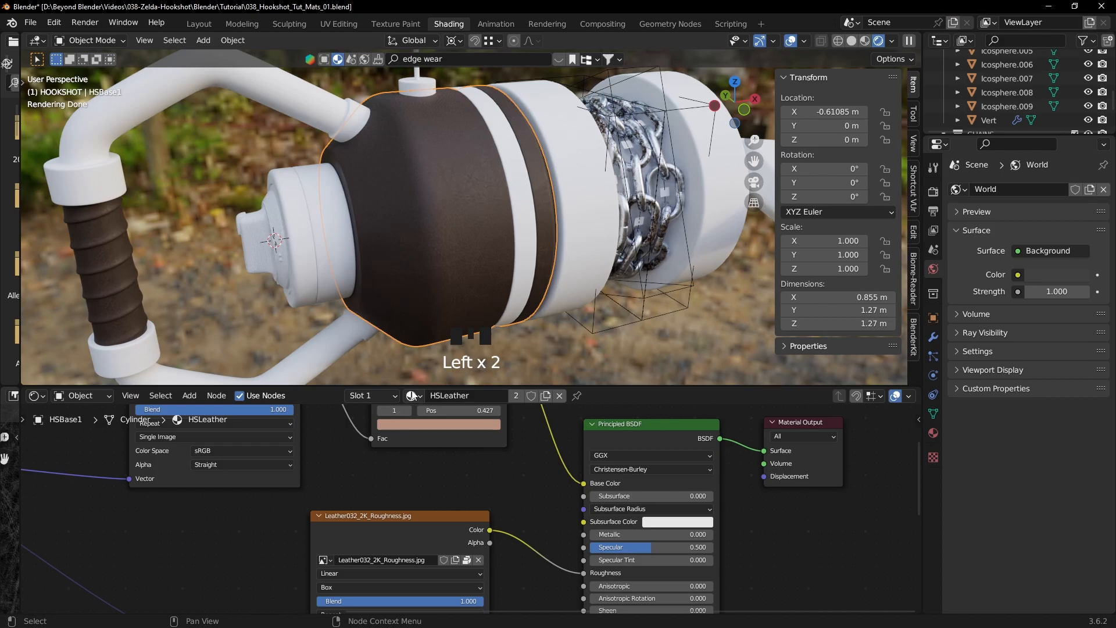
left_click(413, 396)
left_click(436, 452)
scroll(496, 500, "down", 4)
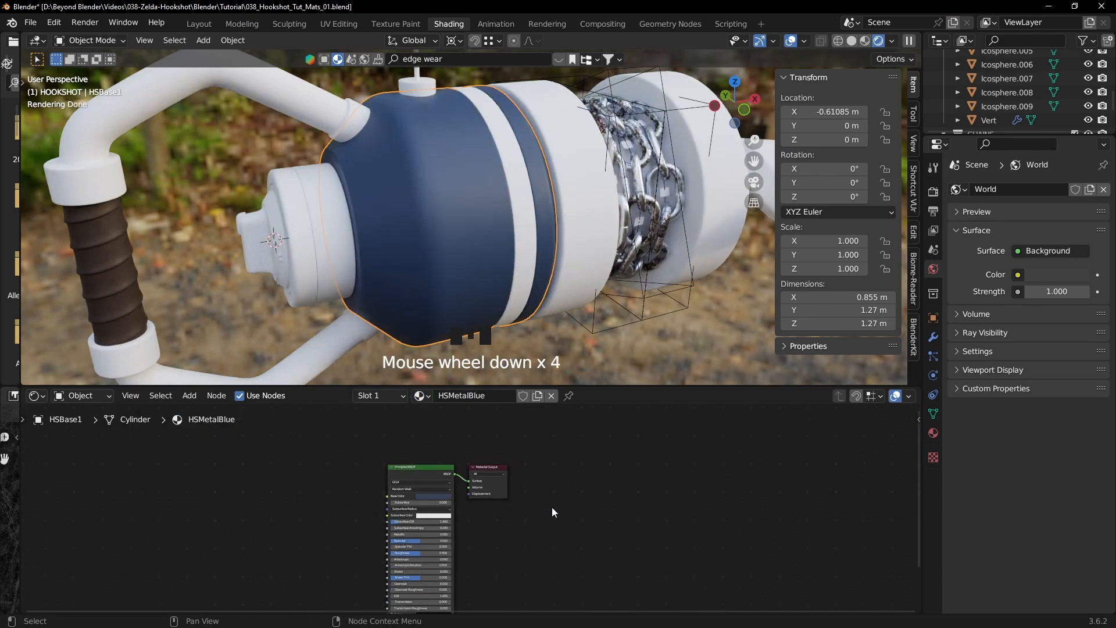
- Paste the Edge wear group into HSMetalBlue above the Principled BSDF and link its Color to the Material Output's Surface
left_click(597, 495)
key("ctrl+v")
left_click_drag(678, 488, 480, 485)
middle_click_drag(582, 487, 478, 472)
scroll(631, 474, "up", 10)
left_click_drag(451, 457, 464, 461)
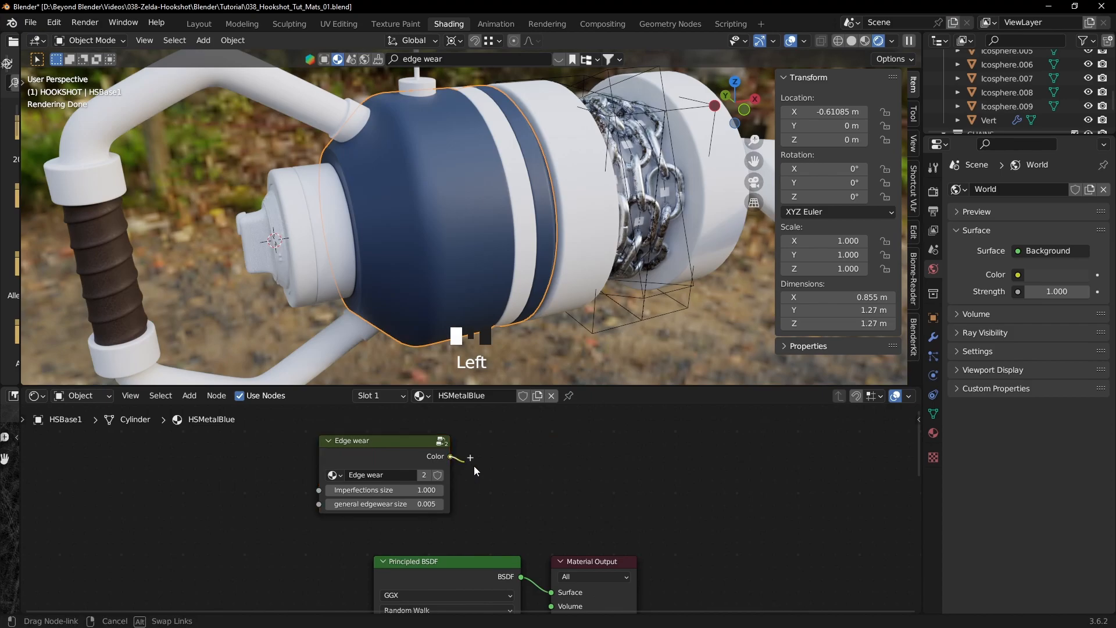
left_click_drag(550, 587, 547, 591)
left_click(548, 590)
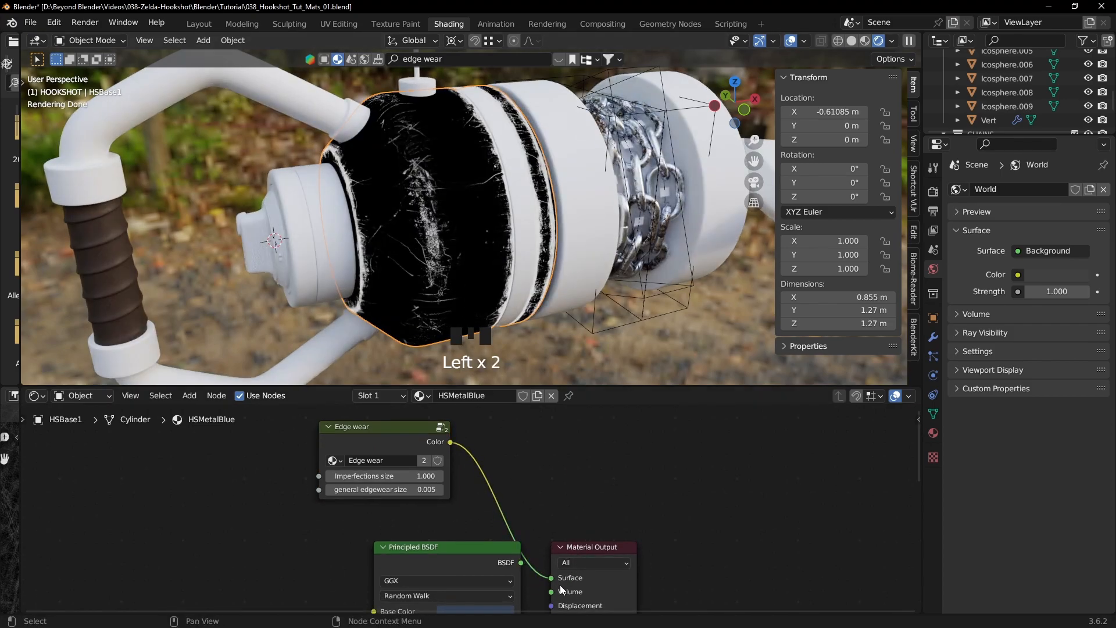
- Move the Principled BSDF directly below the Edge wear node and examine the wear mask around the main body
left_click_drag(479, 550, 423, 541)
scroll(449, 286, "up", 1)
scroll(449, 286, "up", 1)
middle_click_drag(532, 260, 417, 288)
middle_click_drag(557, 232, 601, 218)
scroll(535, 234, "down", 3)
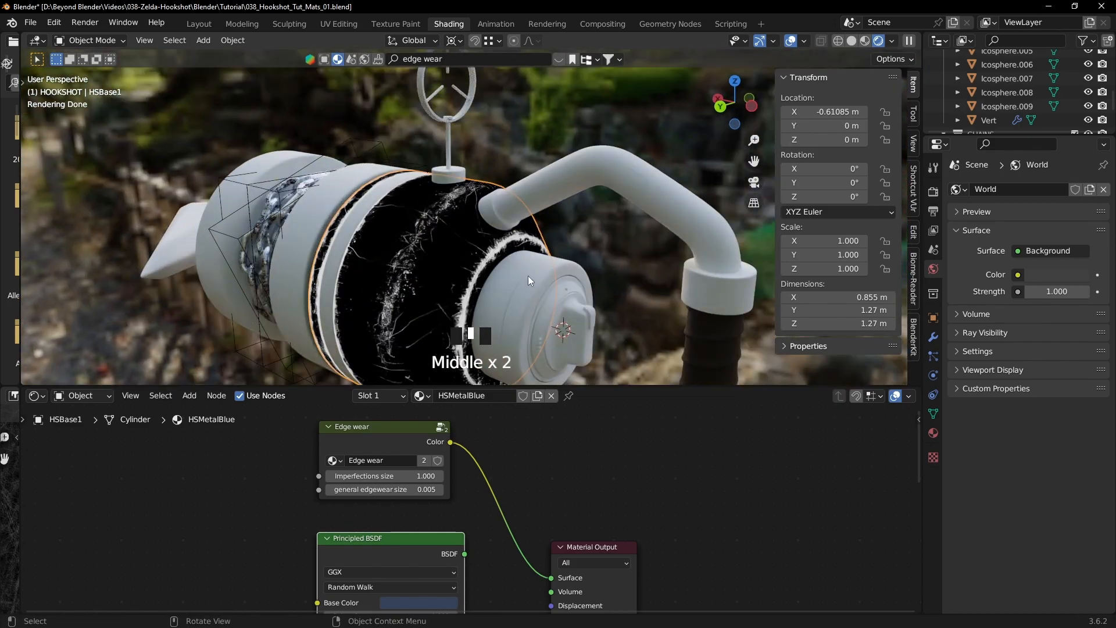
middle_click_drag(528, 277, 531, 232)
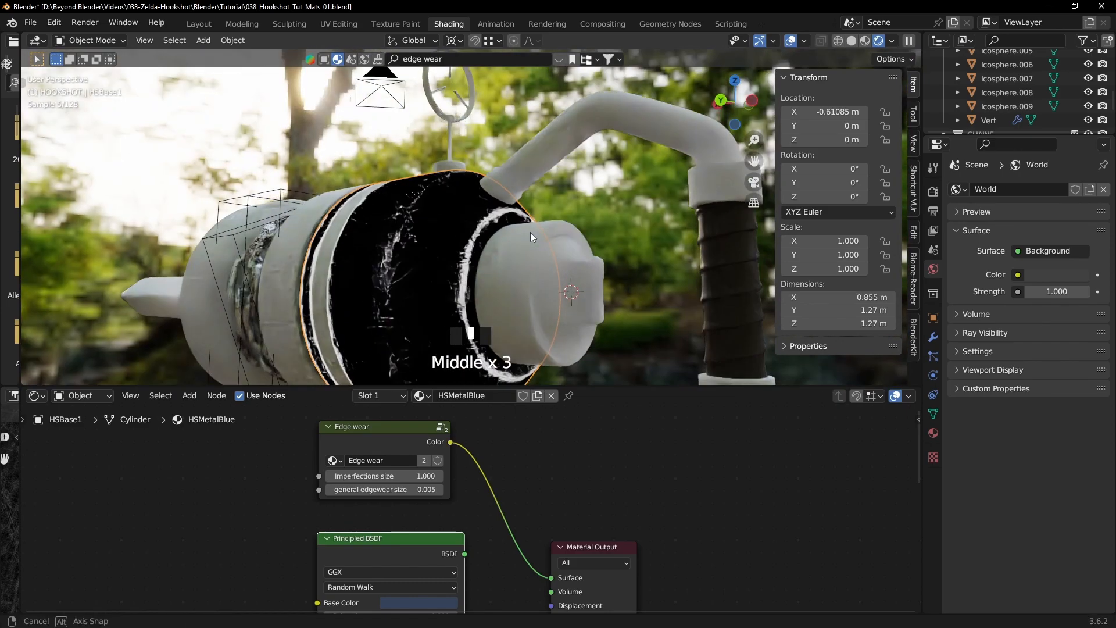
- Inside the Edge wear group, link the Texture Coordinate's Object output to the Mapping node's Vector input
left_click(395, 429)
key("Tab")
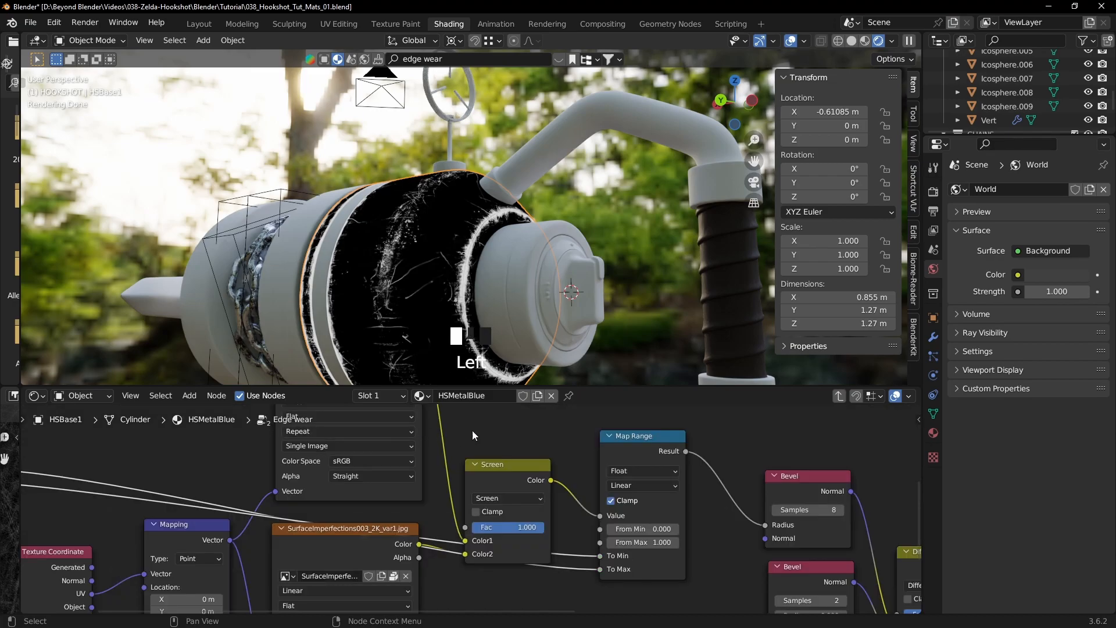
left_click_drag(582, 388, 583, 108)
middle_click_drag(416, 363, 543, 350)
scroll(497, 259, "up", 3)
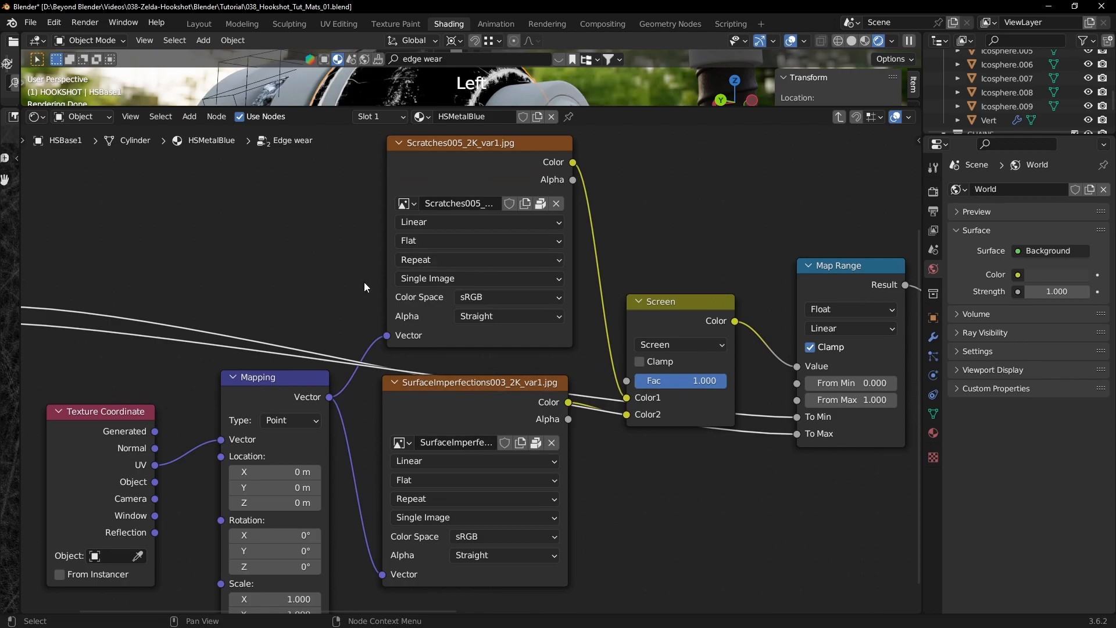
middle_click_drag(250, 365, 395, 270)
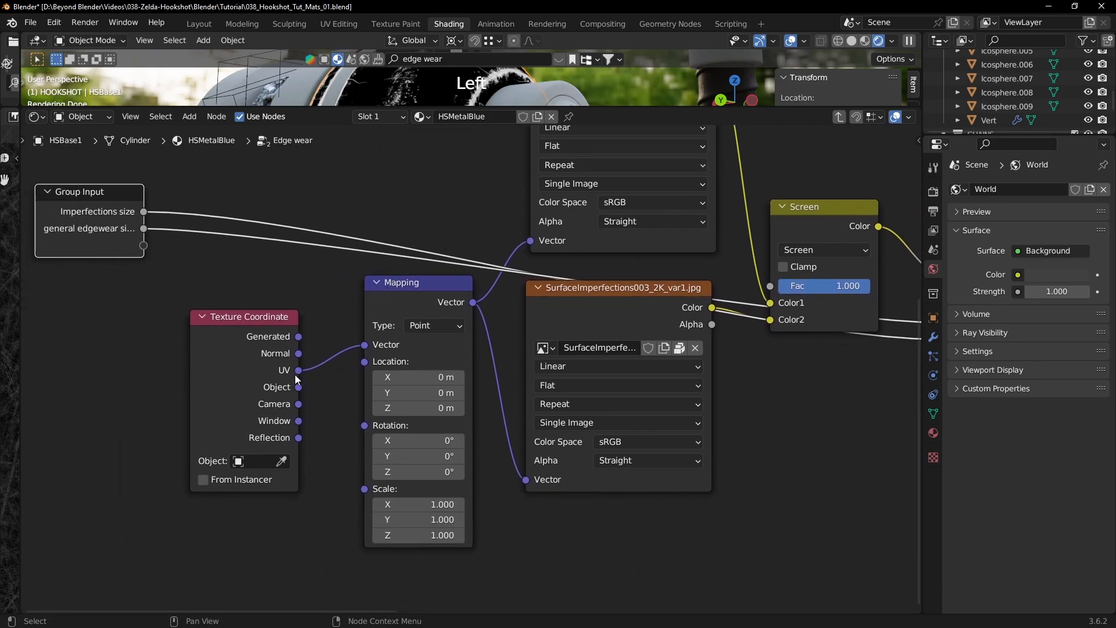
left_click_drag(297, 386, 364, 345)
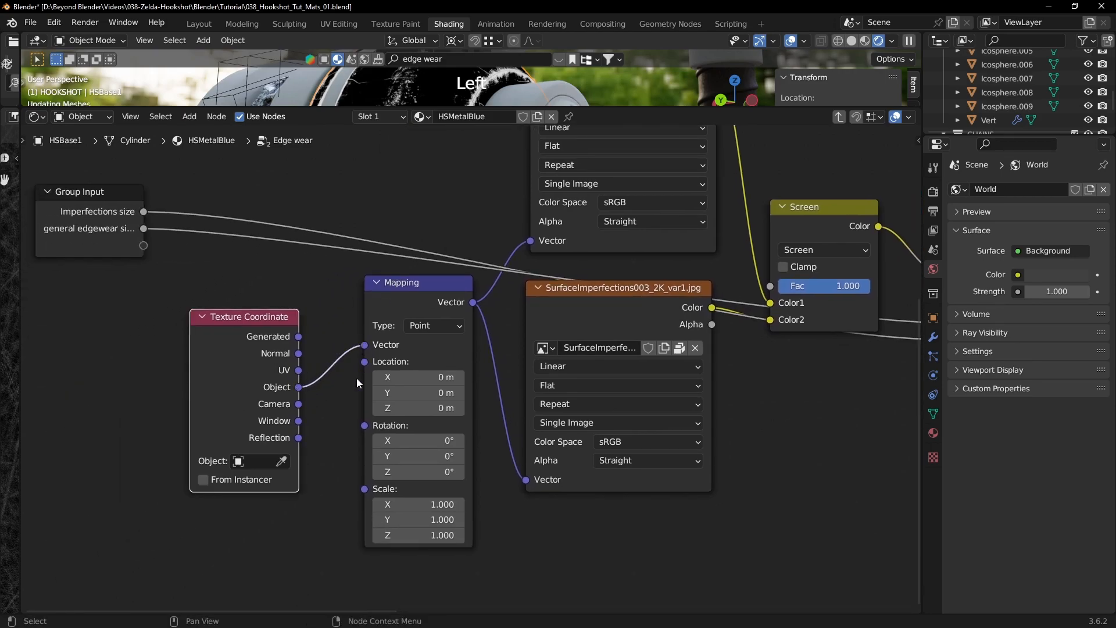
- Set the Scratches005_2K_var1.jpg texture to Box projection with a Blend of 1.000, checking the wear mask on the body
left_click_drag(459, 110, 476, 254)
middle_click_drag(482, 209, 506, 156)
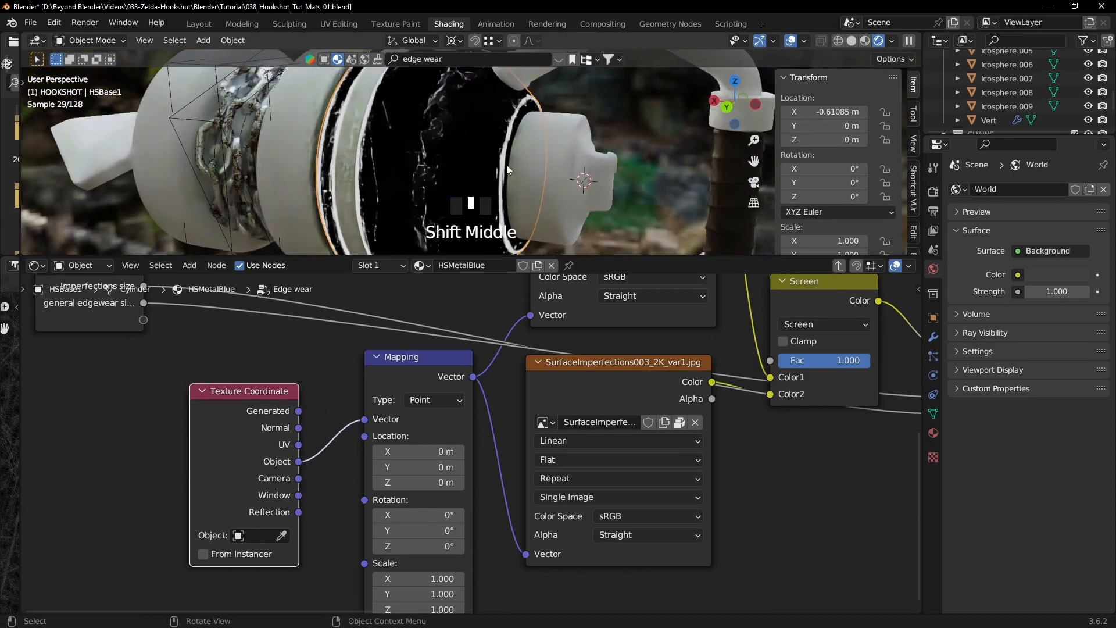
middle_click_drag(366, 189, 441, 184)
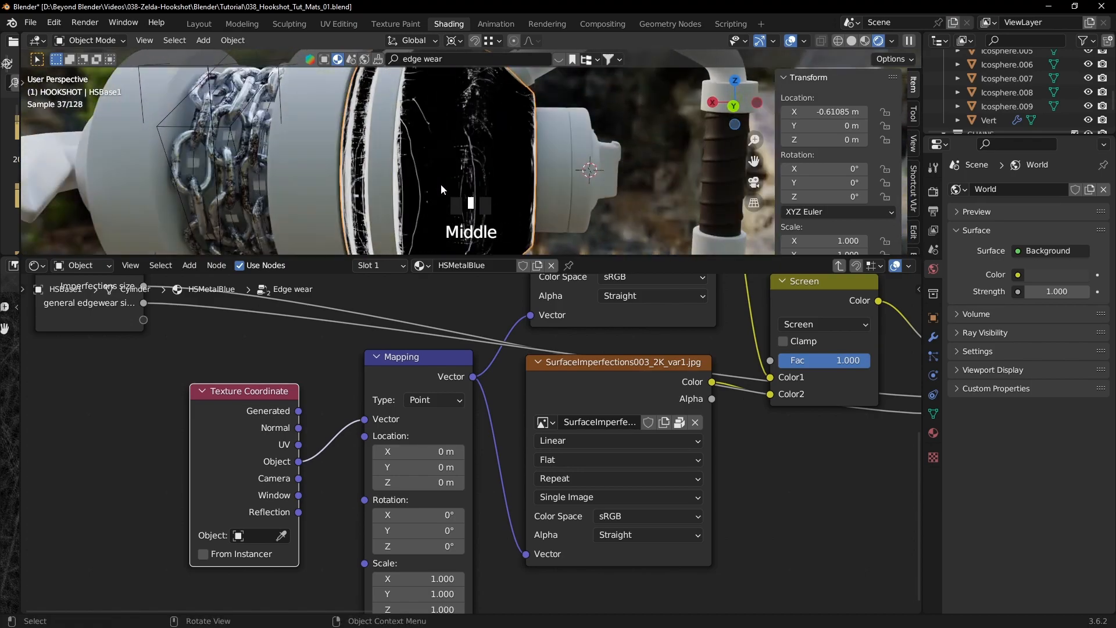
middle_click_drag(610, 390, 500, 428)
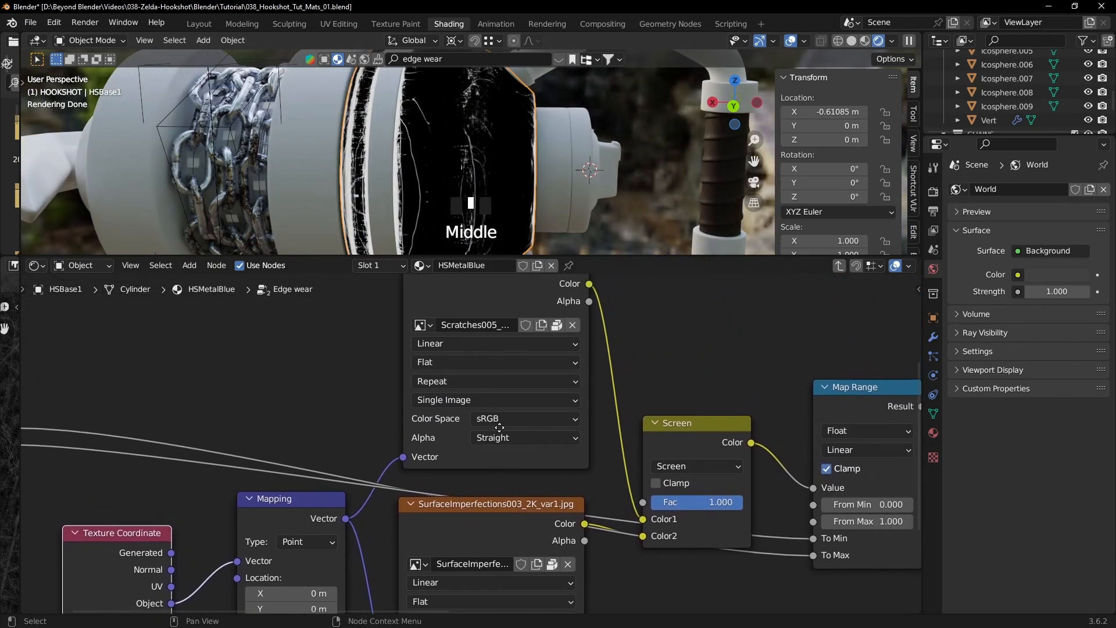
left_click(446, 362)
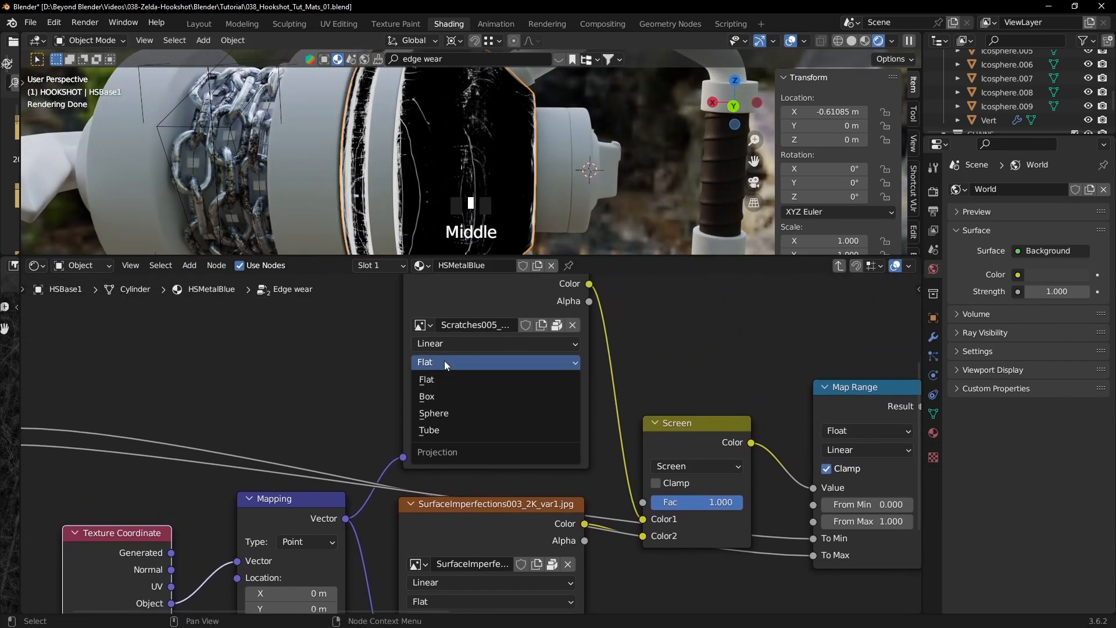
left_click(432, 397)
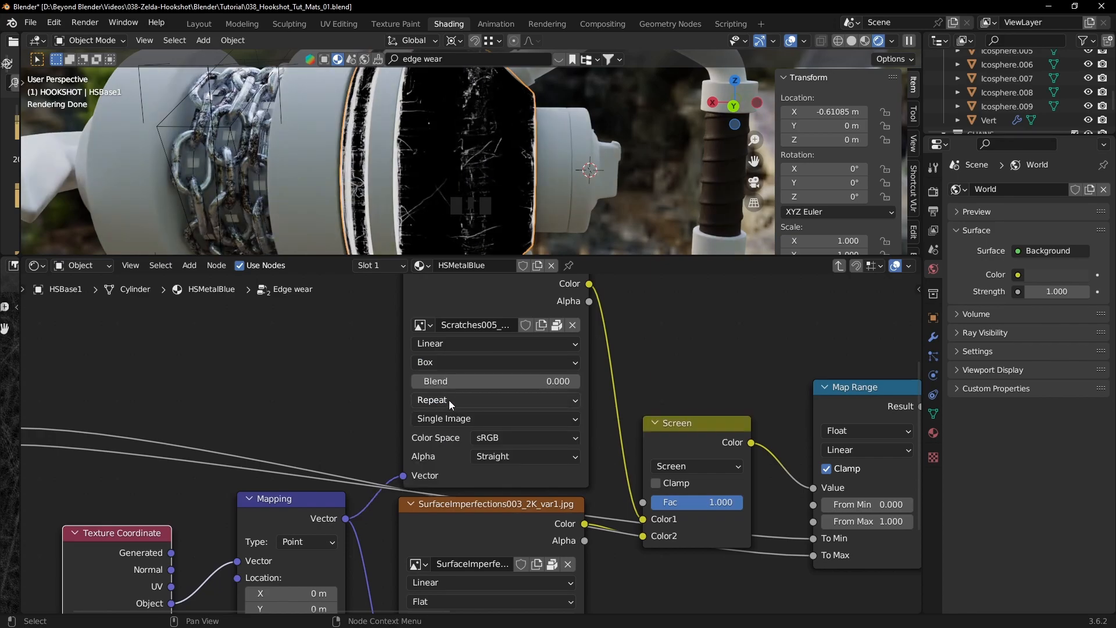
left_click_drag(440, 383, 578, 384)
- Set the SurfaceImperfections003_2K_var1.jpg texture to Box projection with a Blend of 1.000 and inspect the body's wear mask
middle_click_drag(519, 467, 521, 344)
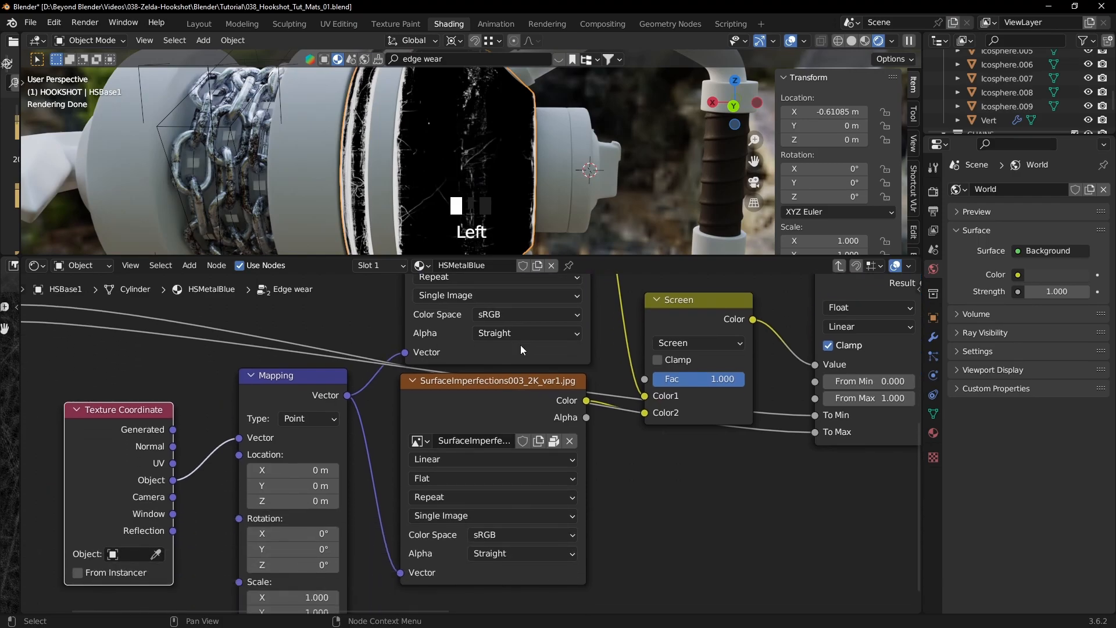
left_click(428, 478)
left_click(427, 515)
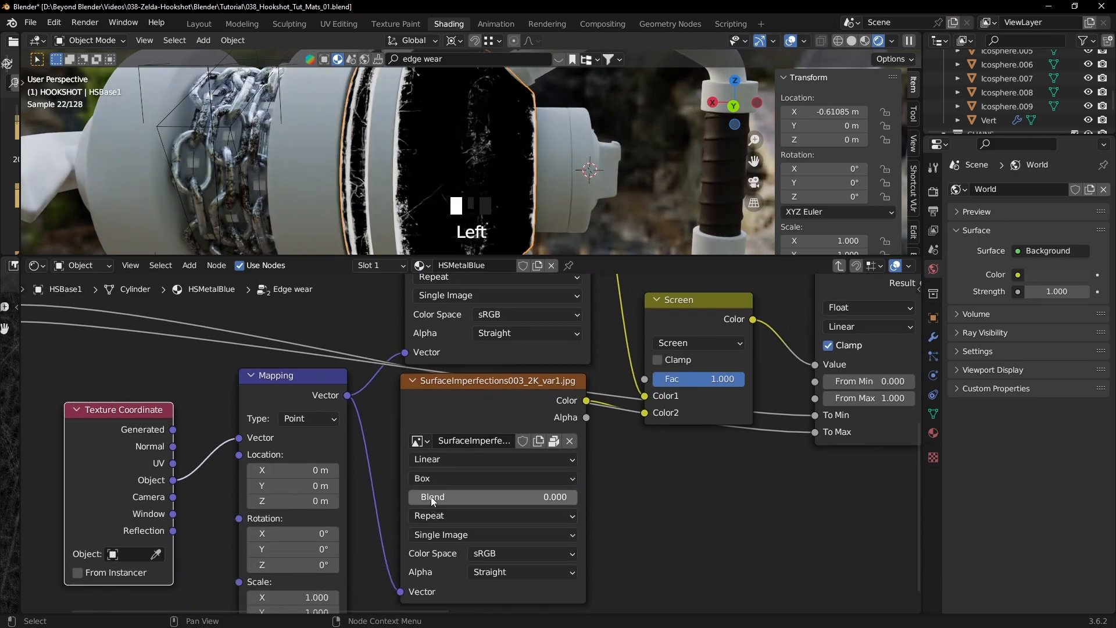
scroll(650, 511, "down", 5)
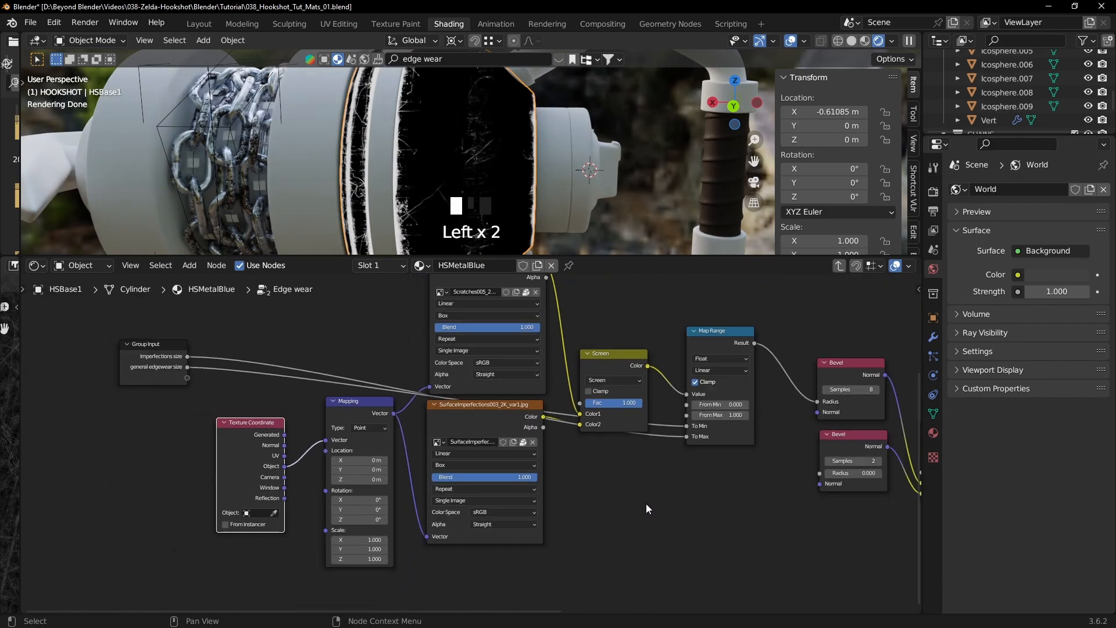
middle_click_drag(617, 499, 563, 506)
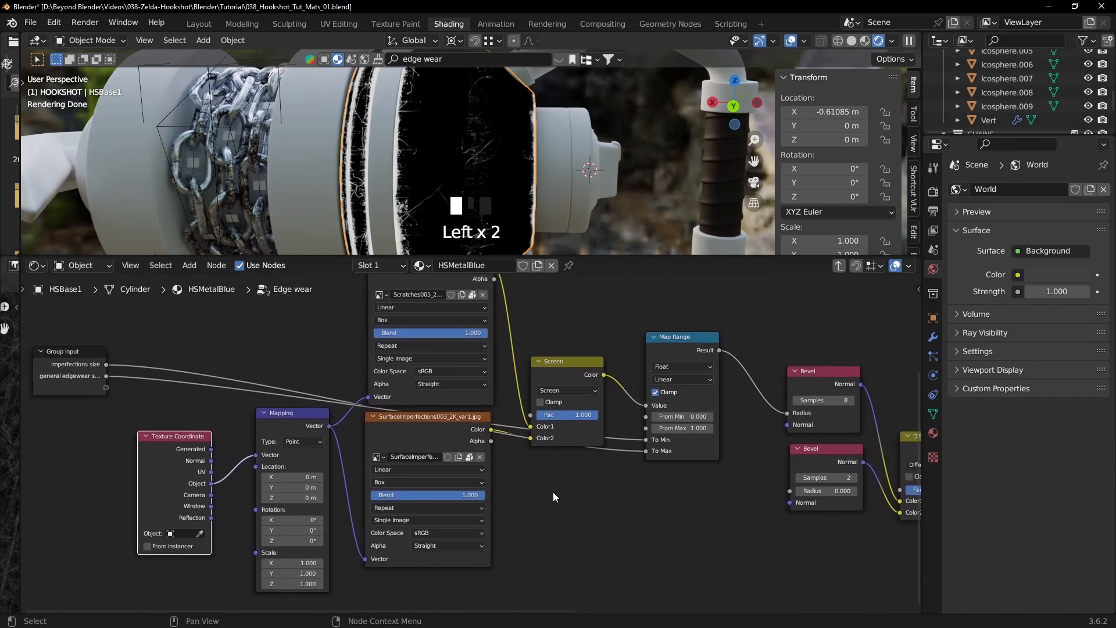
mouse_move(491, 169)
middle_mouse_down()
mouse_move(445, 175)
mouse_move(484, 184)
middle_mouse_up()
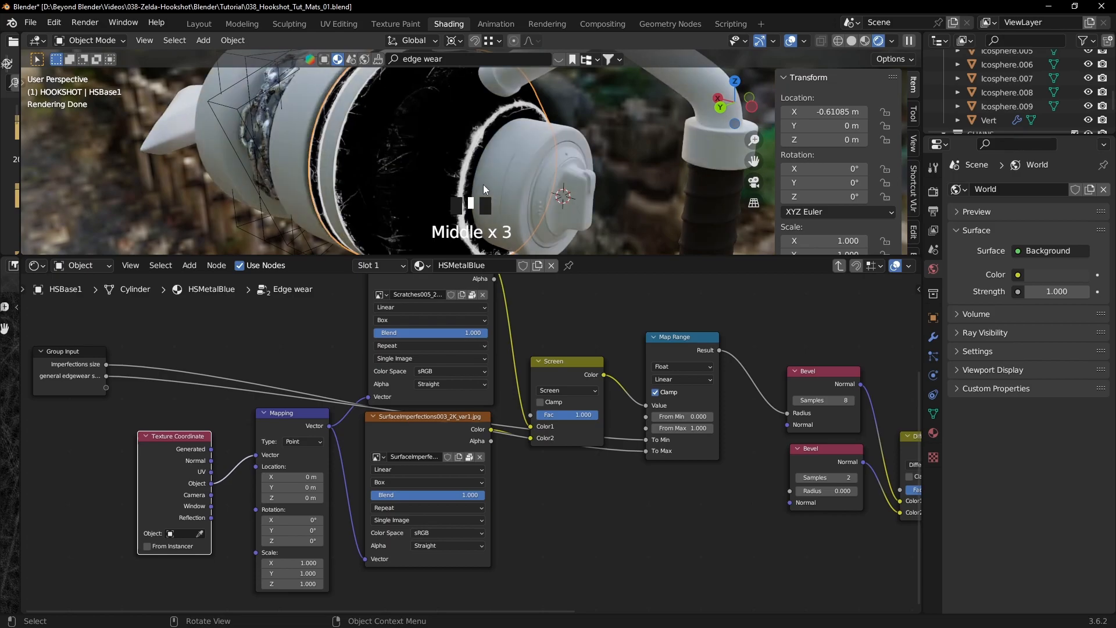
- Leave the Edge wear group and set its Imperfections size to 1.200
key("Tab")
middle_click_drag(529, 403, 575, 398)
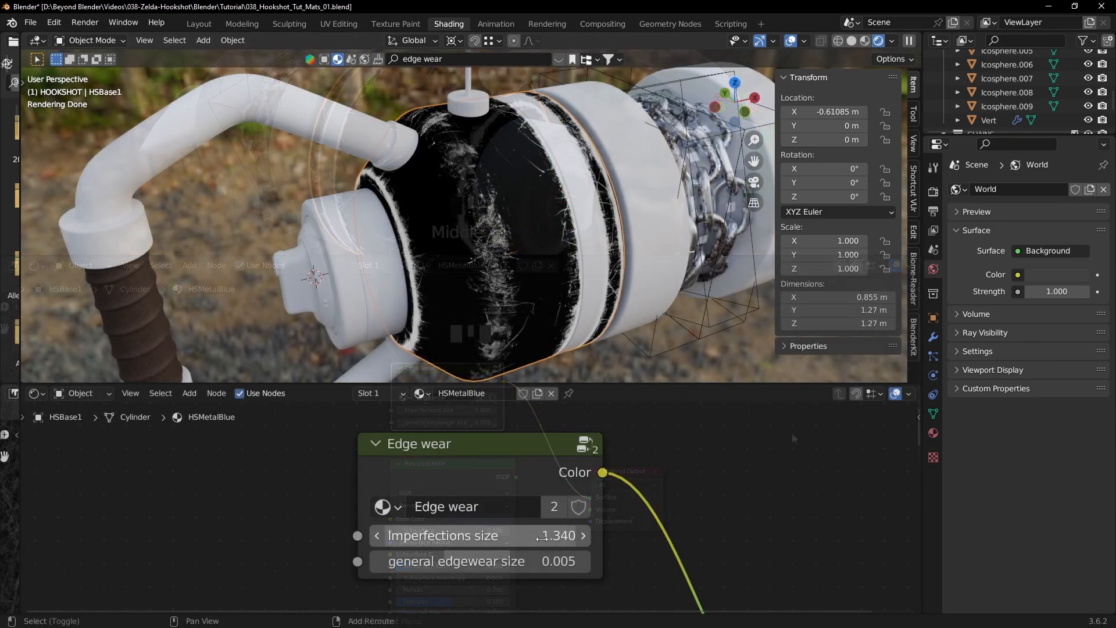
left_click(547, 536)
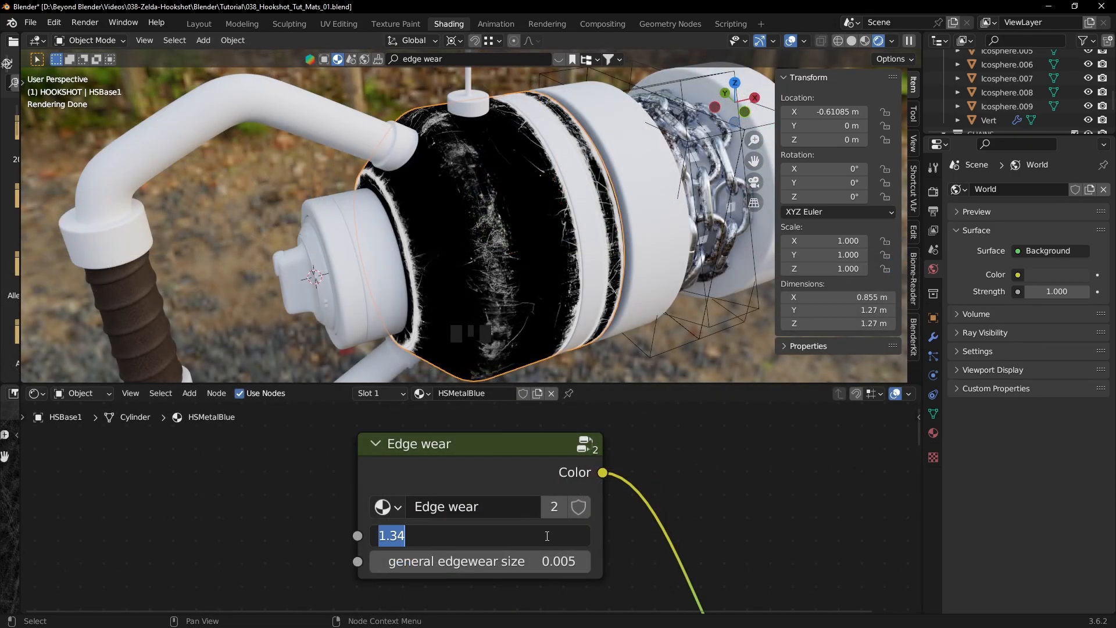
type("1.")
key("Return")
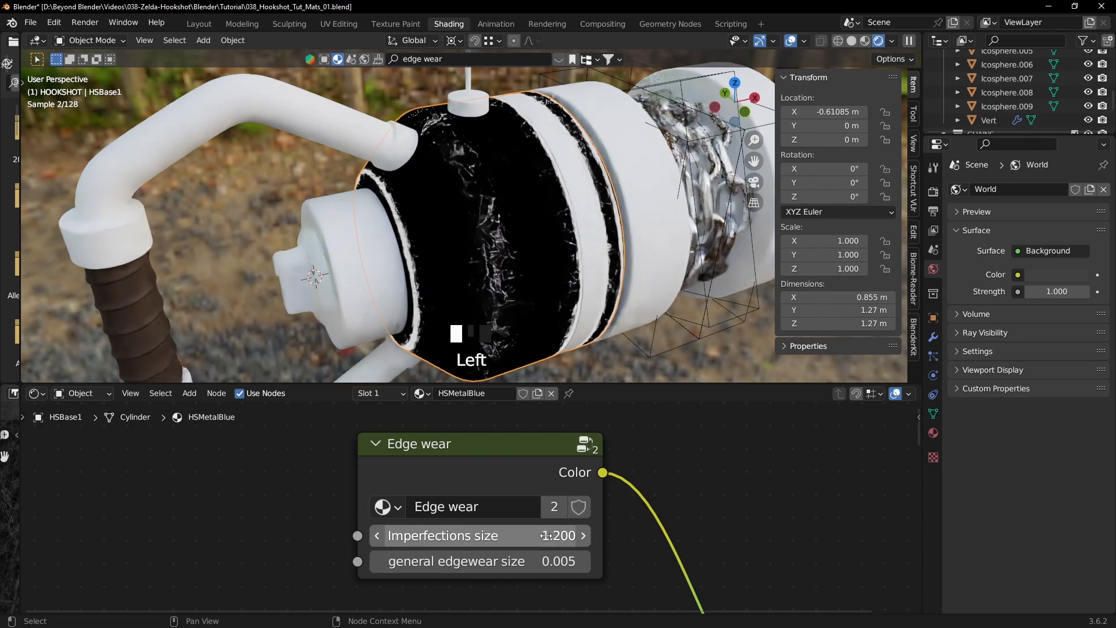
scroll(706, 479, "down", 2)
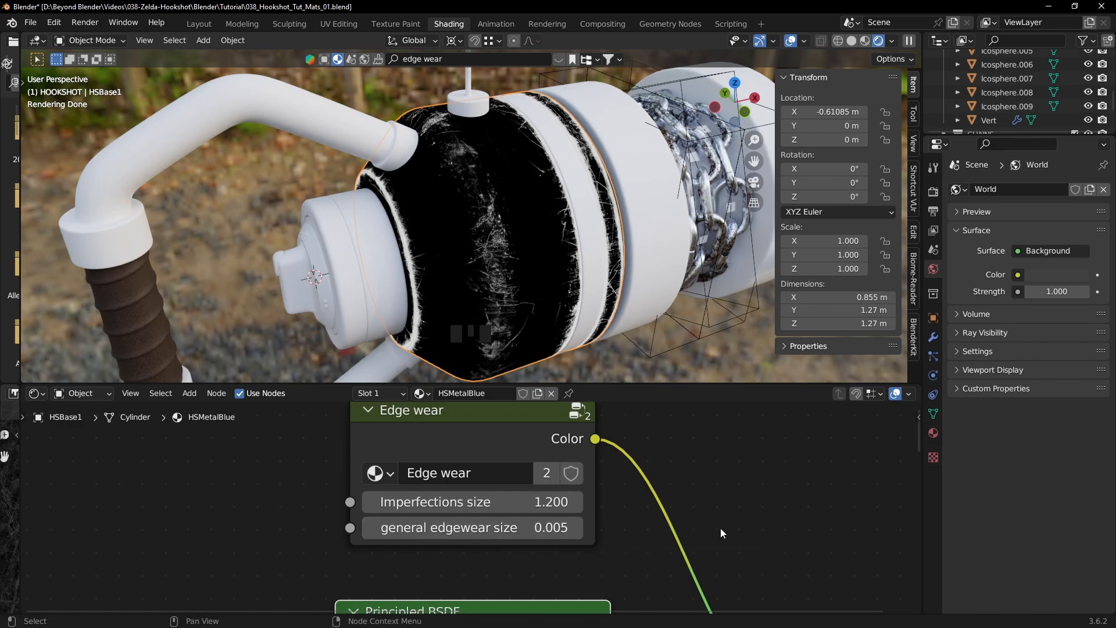
- Try a general edgewear size of 0.025 on the Edge wear node and restore it to 0.005
left_click_drag(472, 527, 512, 530, "shift")
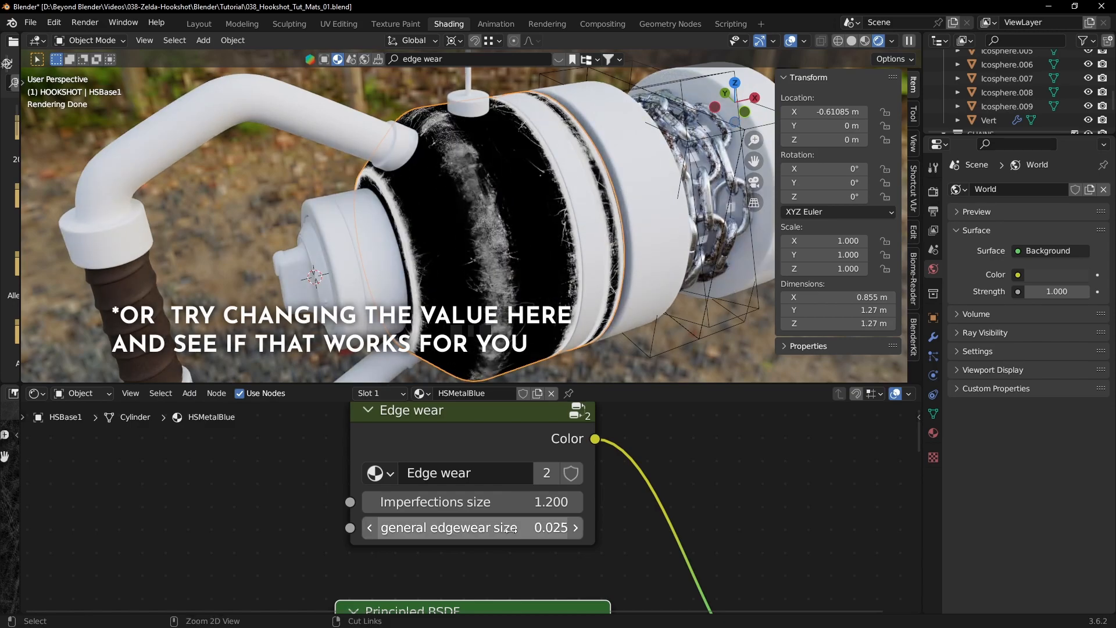
type("0.005")
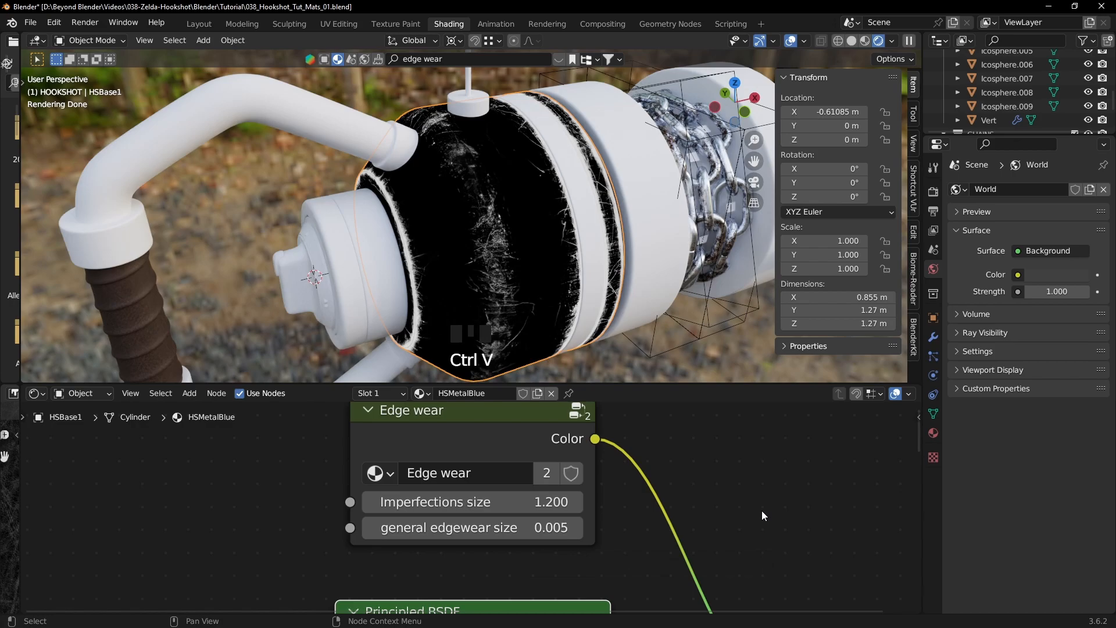
left_click(708, 522)
- Link the Principled BSDF back to the Material Output's Surface and set its Metallic value to 1.000
scroll(707, 522, "down", 3)
left_click_drag(532, 379, 644, 401)
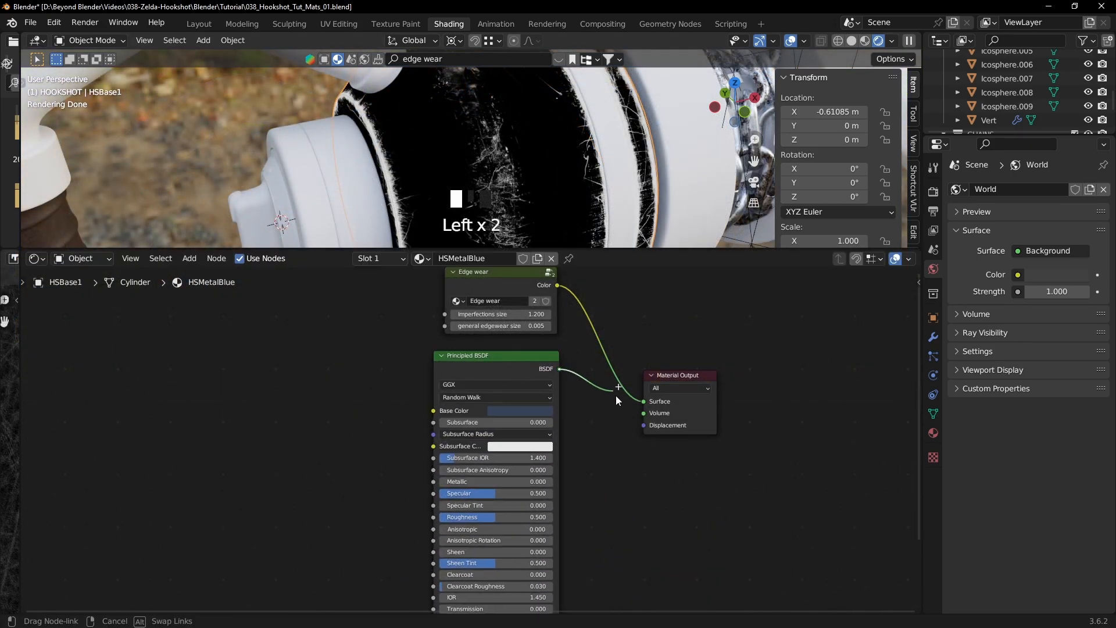
scroll(622, 452, "up", 2)
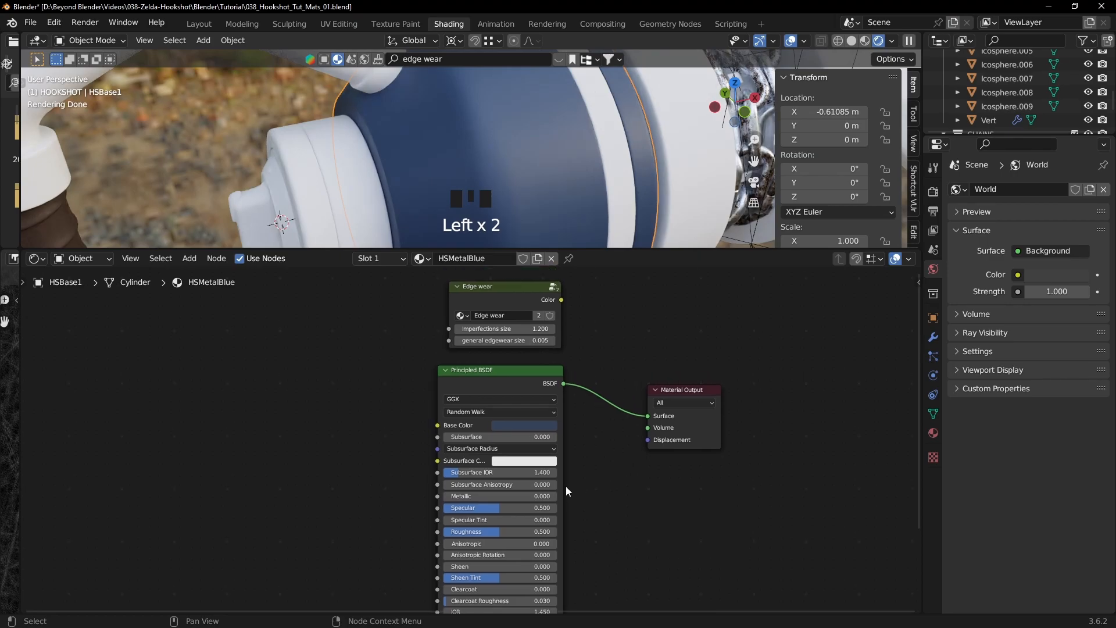
left_click_drag(466, 505, 581, 504)
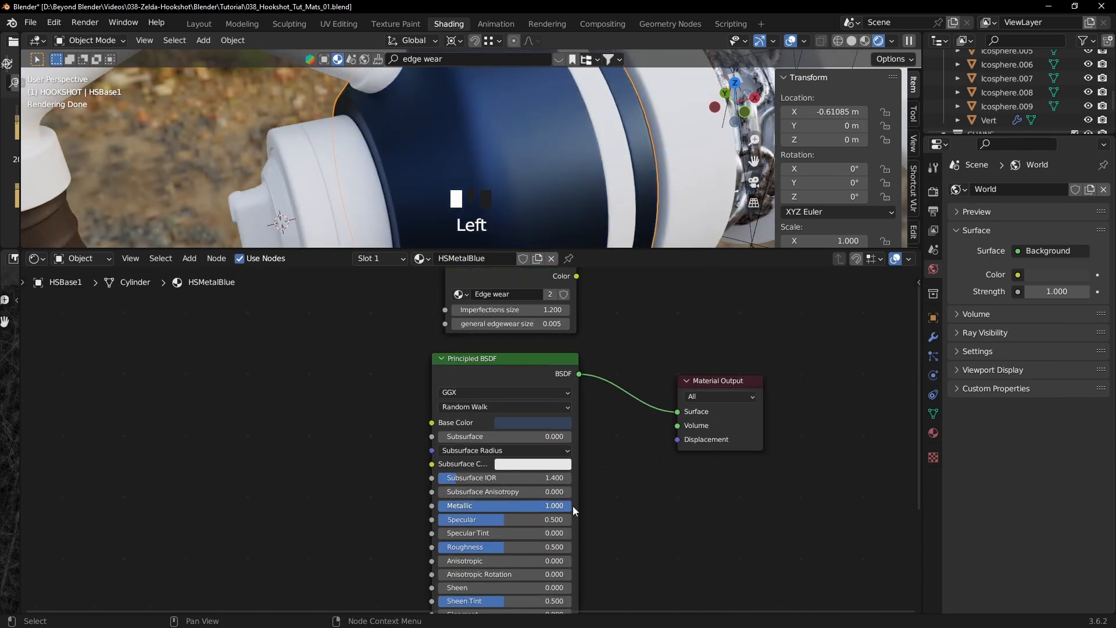
- Set the Principled BSDF's Specular value to 0.75
middle_click_drag(645, 534, 637, 504)
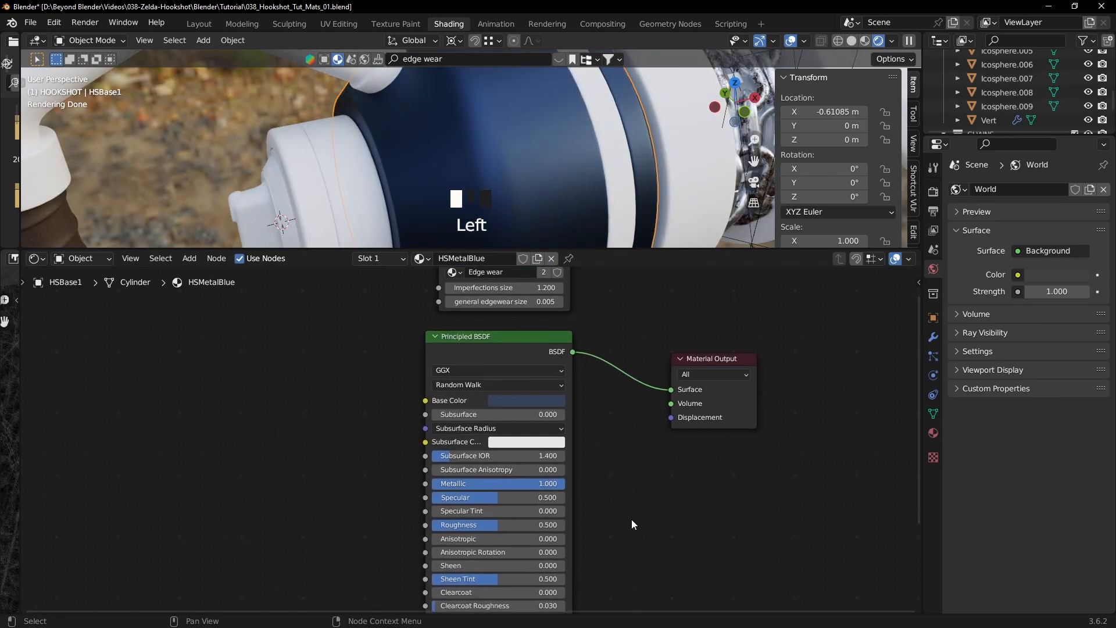
left_click(473, 496)
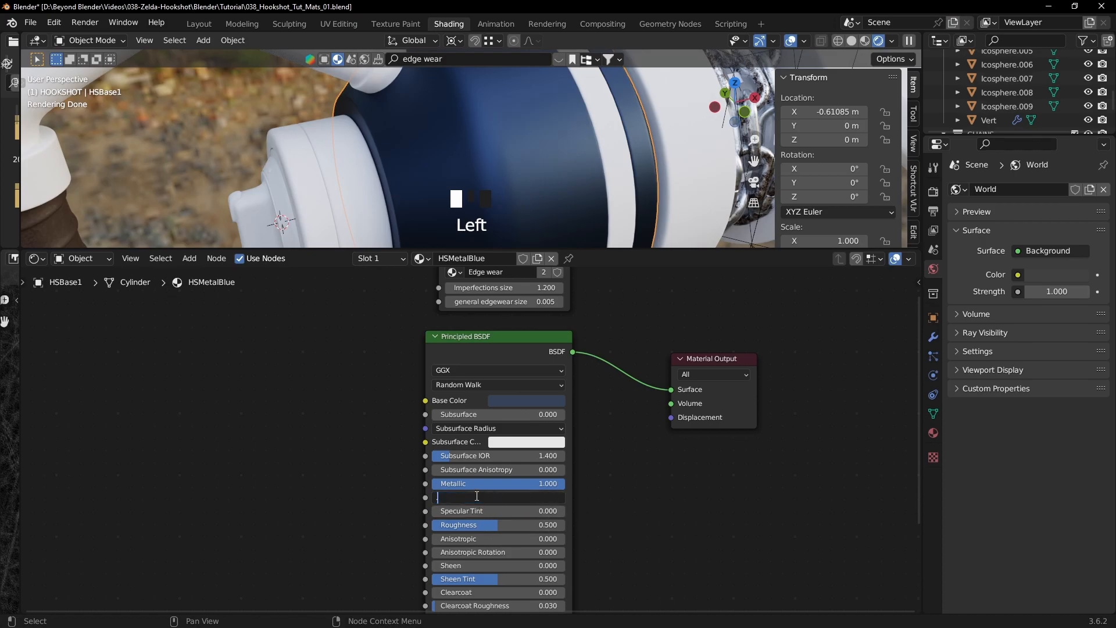
type(".75")
key("Return")
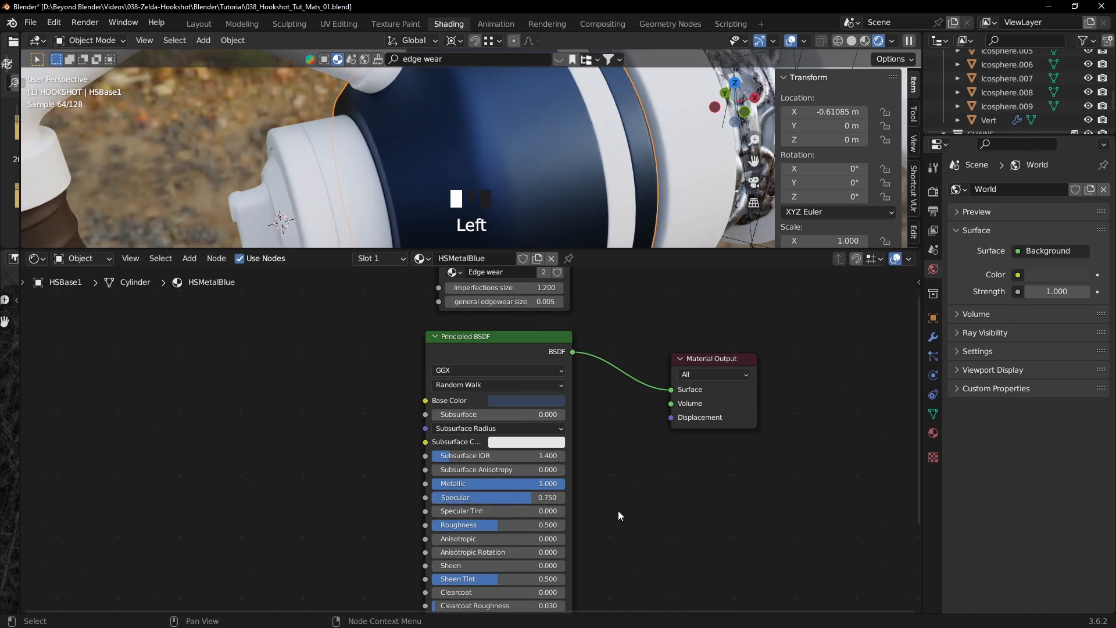
- Add a Musgrave Texture node in the empty space before the Principled BSDF
middle_click_drag(678, 515, 665, 441)
scroll(665, 441, "down", 2)
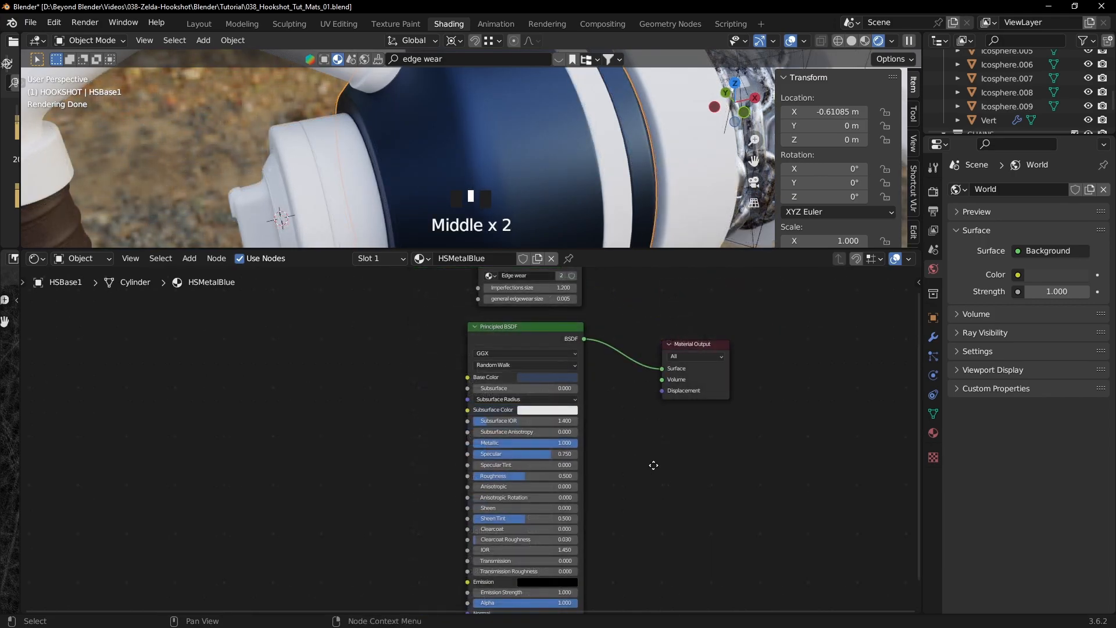
key("shift+a")
mouse_move(276, 391)
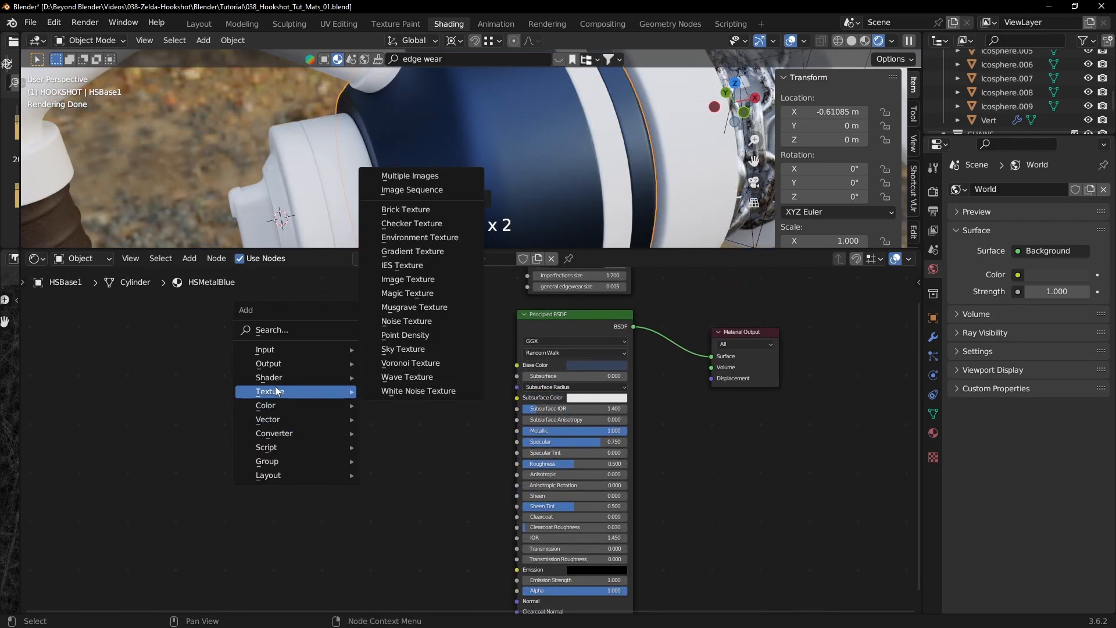
left_click(407, 307)
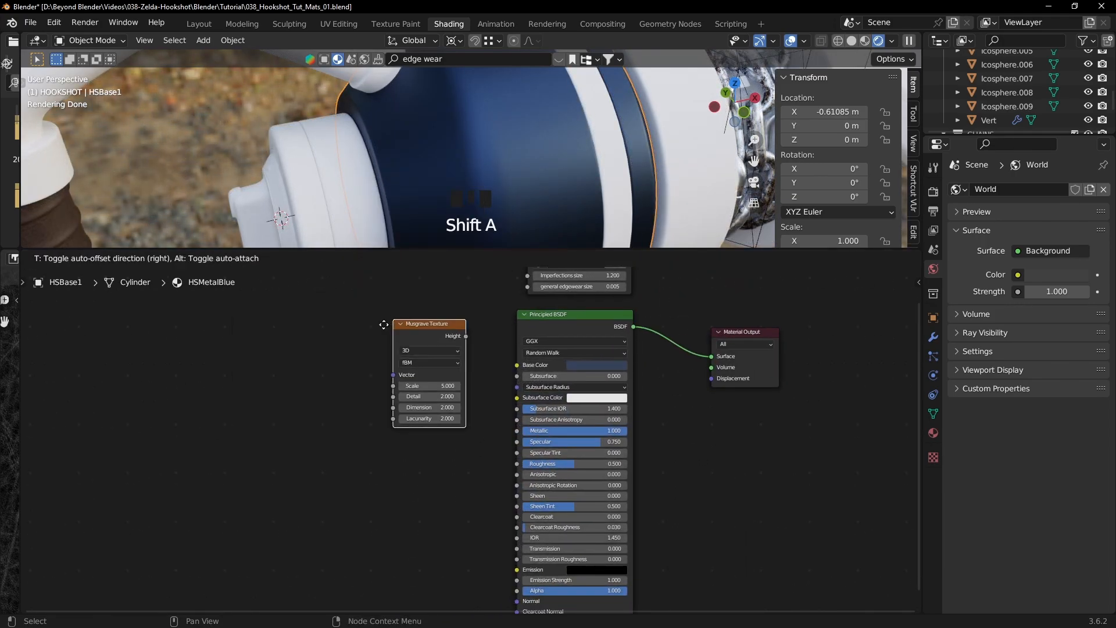
left_click(336, 348)
- Link the Musgrave Texture's Height output to the Principled BSDF's Roughness input
scroll(337, 385, "up", 3)
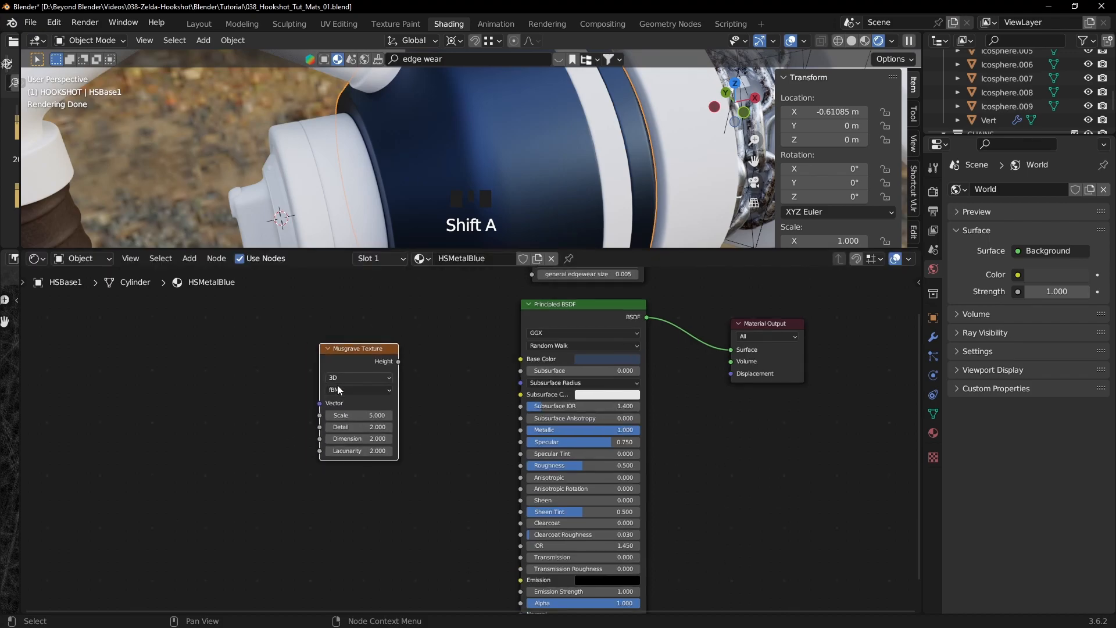
middle_click_drag(412, 414, 358, 482)
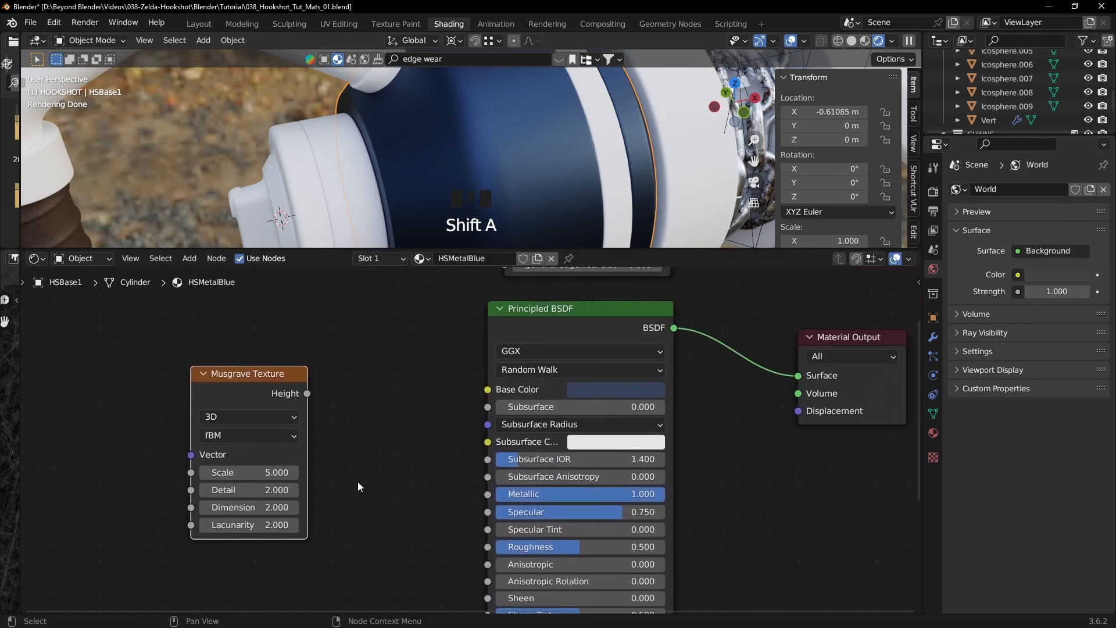
scroll(357, 482, "down", 2)
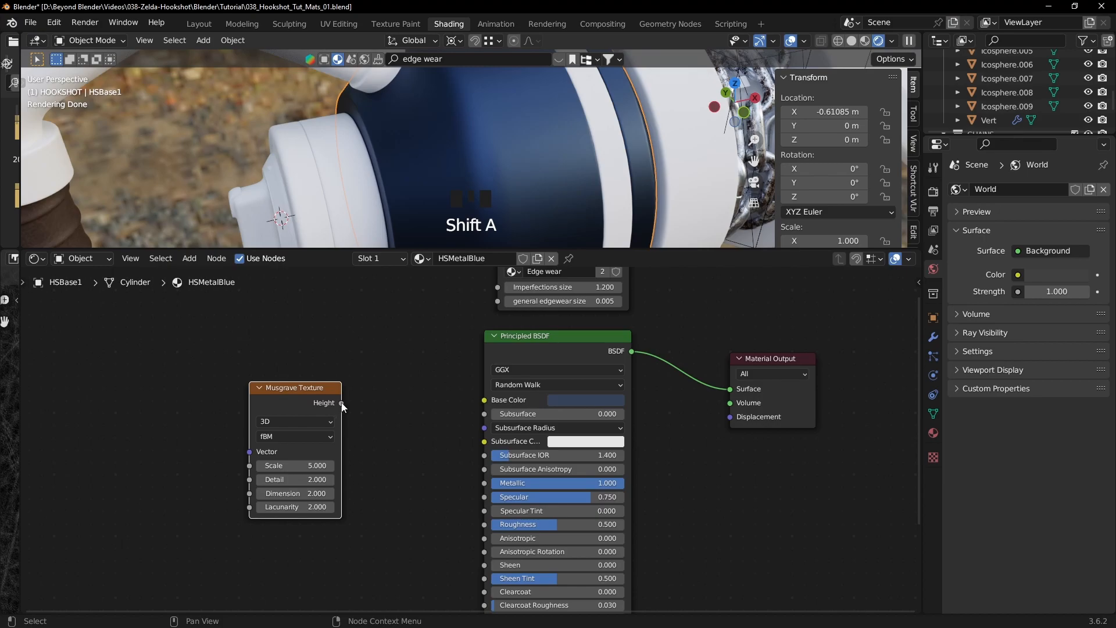
left_click_drag(342, 404, 353, 404)
left_click_drag(396, 475, 483, 525)
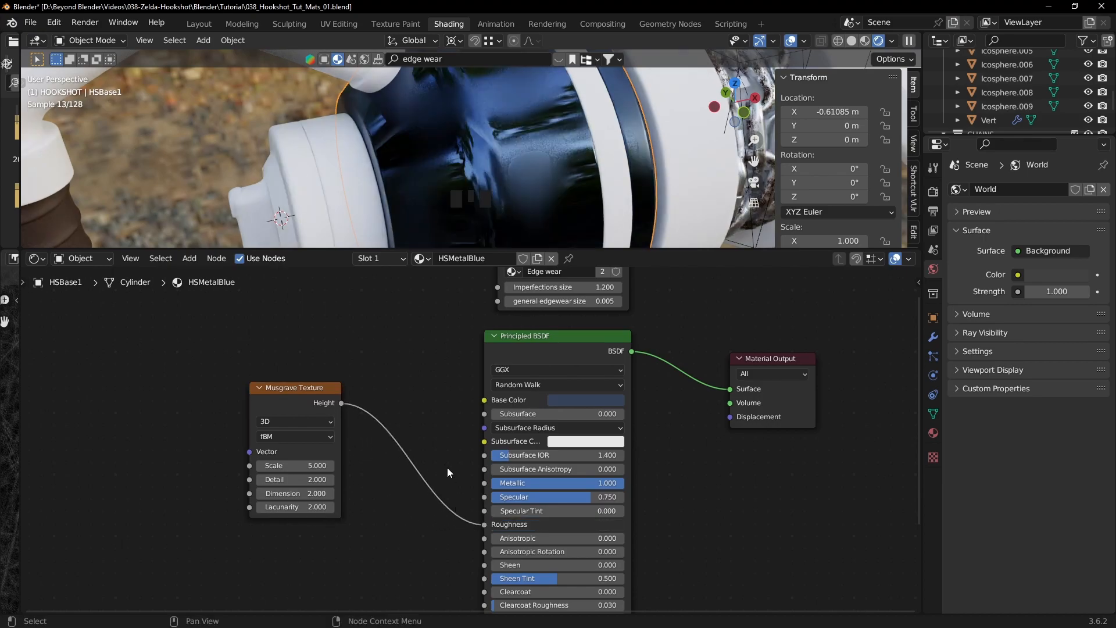
- Preview the Musgrave Texture's output directly on the hookshot's main body
scroll(517, 173, "down", 2)
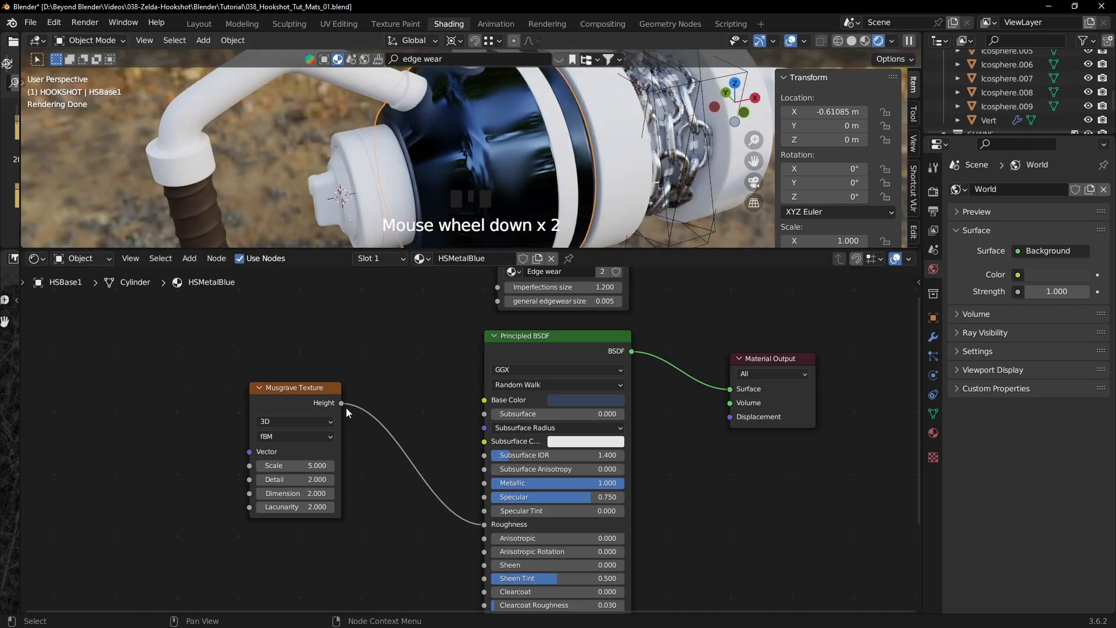
left_click(323, 386, "ctrl+shift")
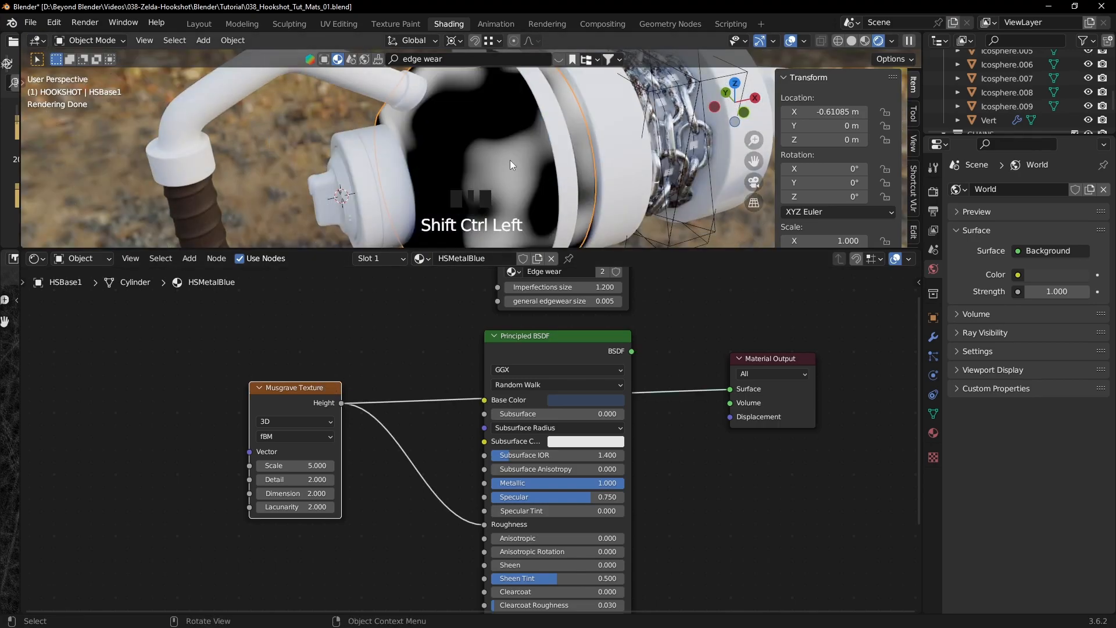
- Switch the Musgrave Texture's type to Ridged Multifractal
scroll(346, 484, "up", 2)
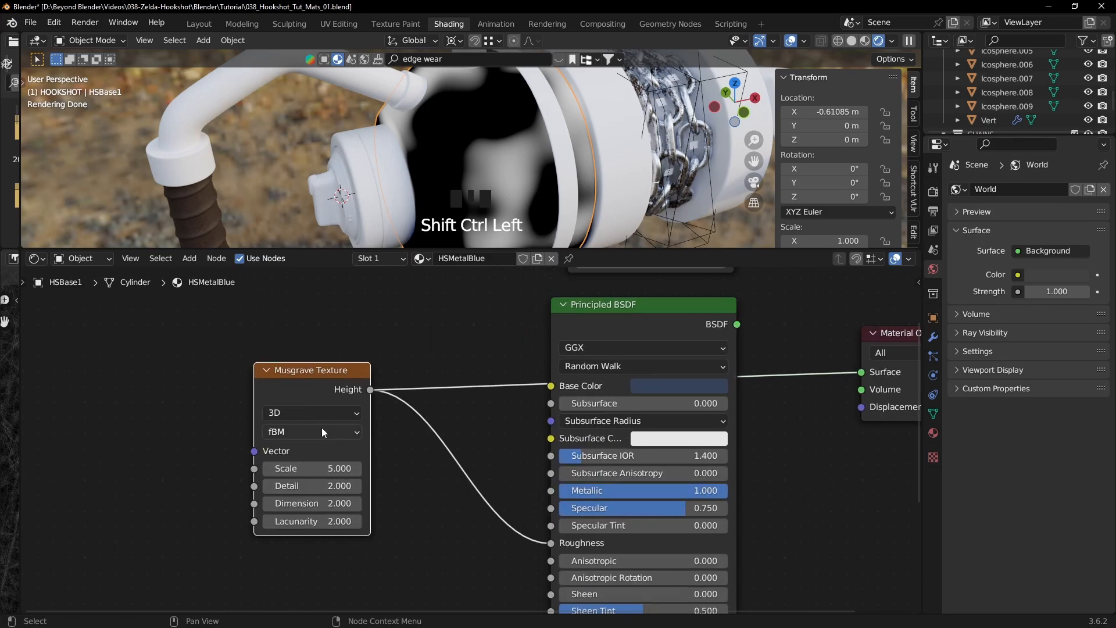
left_click(285, 432)
left_click(297, 465)
- Set the Musgrave Texture's Lacunarity to 1.2, Offset to 0.140 and Gain to 47
middle_click_drag(409, 491, 421, 443)
scroll(421, 452, "up", 1)
left_click(342, 475)
type("1.2")
key("Return")
left_click(329, 493)
type(".140")
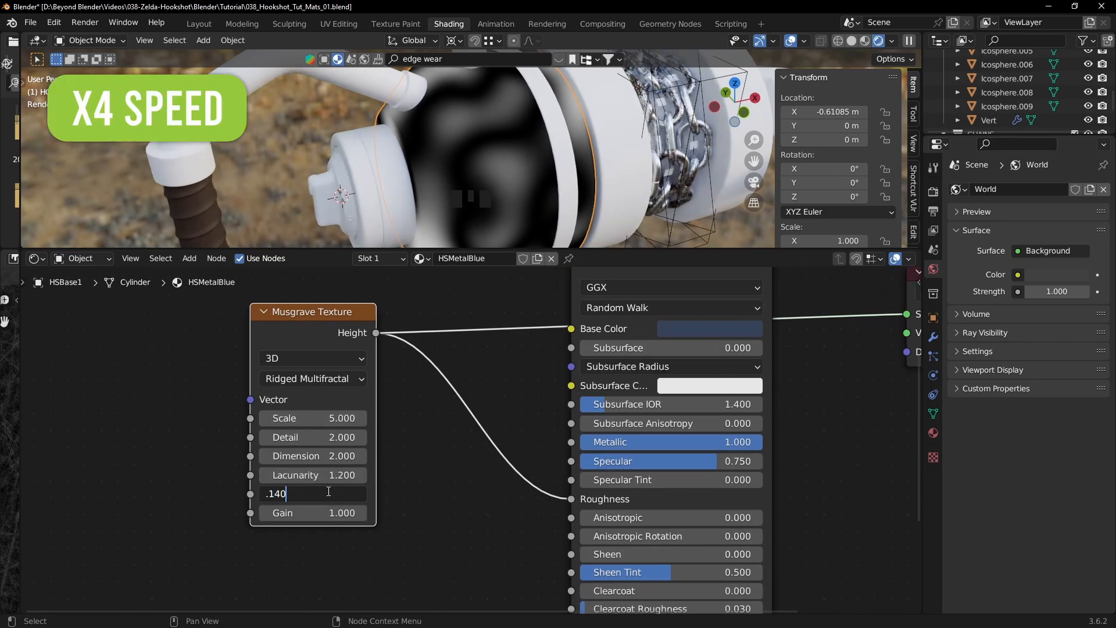
key("Tab")
type("47")
key("Return")
- Add Texture Coordinate and Mapping nodes ahead of the Musgrave Texture and move them clear of it
scroll(501, 177, "down", 1)
scroll(501, 177, "down", 1)
scroll(449, 369, "down", 2)
middle_click_drag(451, 404, 554, 428)
left_click(483, 383)
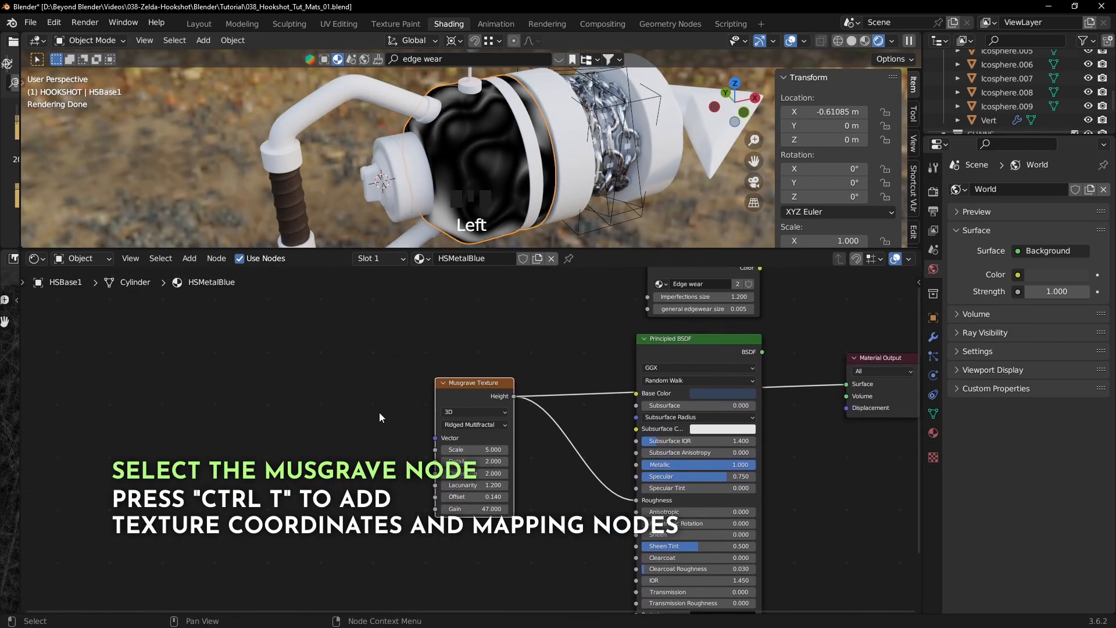
key("ctrl+t")
left_click_drag(377, 397, 286, 462)
left_click(357, 501)
- Link the Texture Coordinate's Object output to the Mapping node's Vector input
middle_click_drag(365, 507, 459, 416)
scroll(460, 415, "up", 3)
left_click_drag(244, 406, 277, 396)
middle_click_drag(497, 183, 544, 160)
scroll(503, 163, "up", 4)
scroll(482, 396, "down", 2)
middle_click_drag(494, 412, 375, 455)
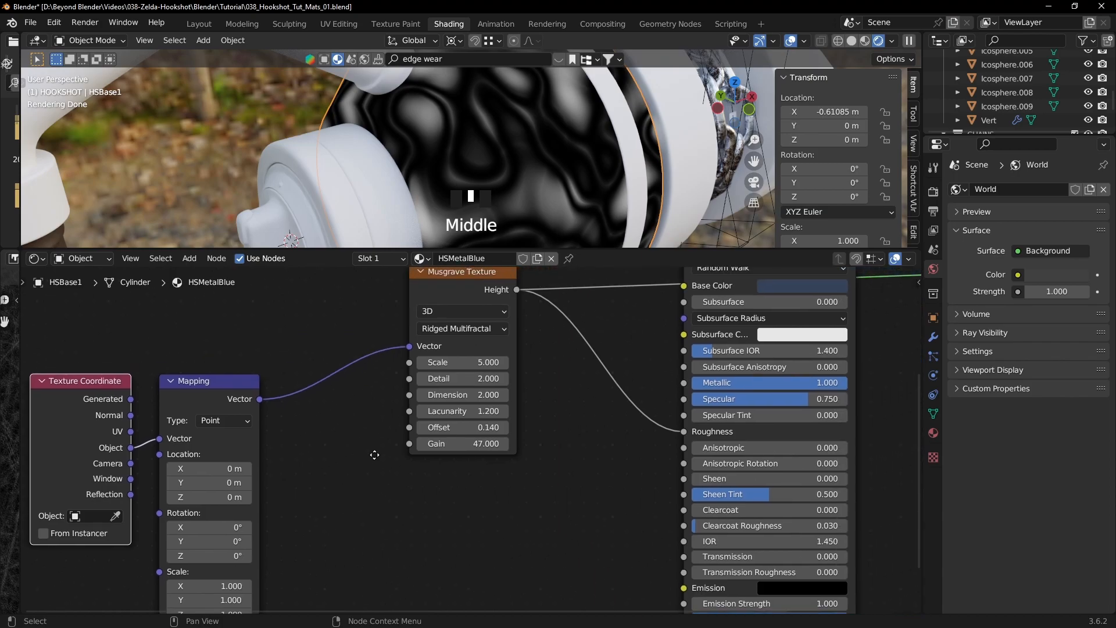
- Add a Noise Texture node below the link between the Mapping node and the Musgrave Texture
scroll(505, 203, "down", 2)
scroll(504, 465, "down", 4)
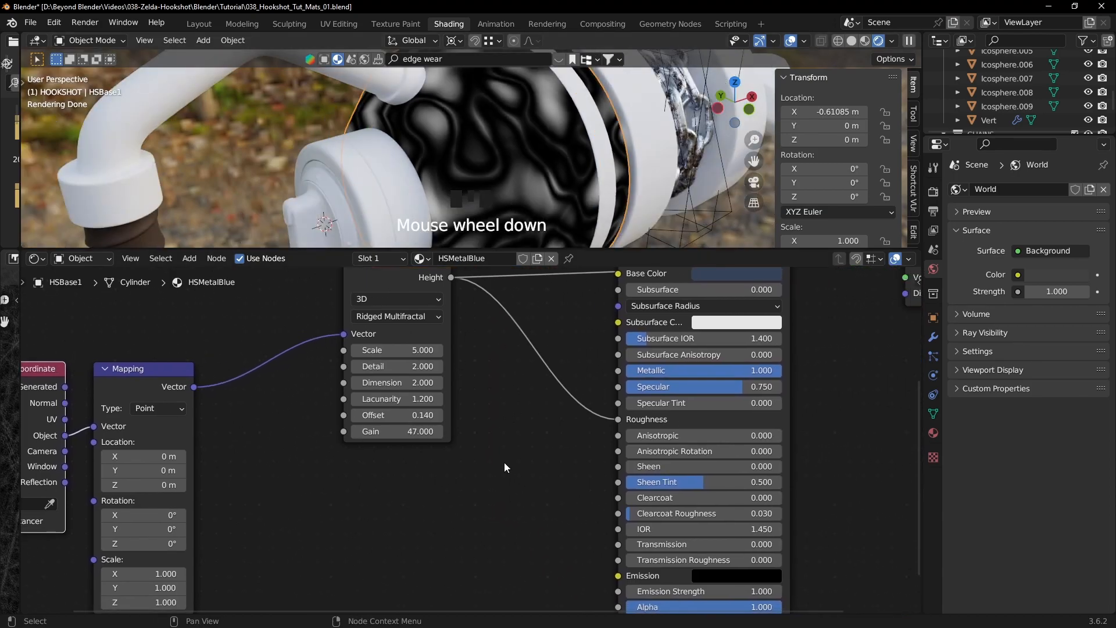
middle_click_drag(476, 475, 501, 471)
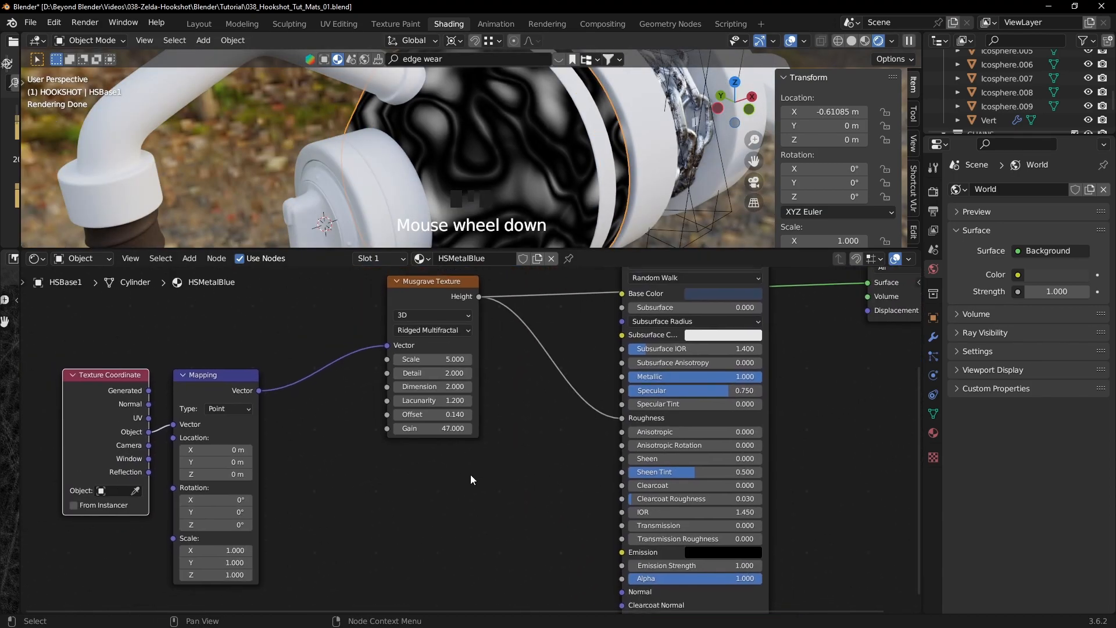
key("shift+a")
mouse_move(462, 474)
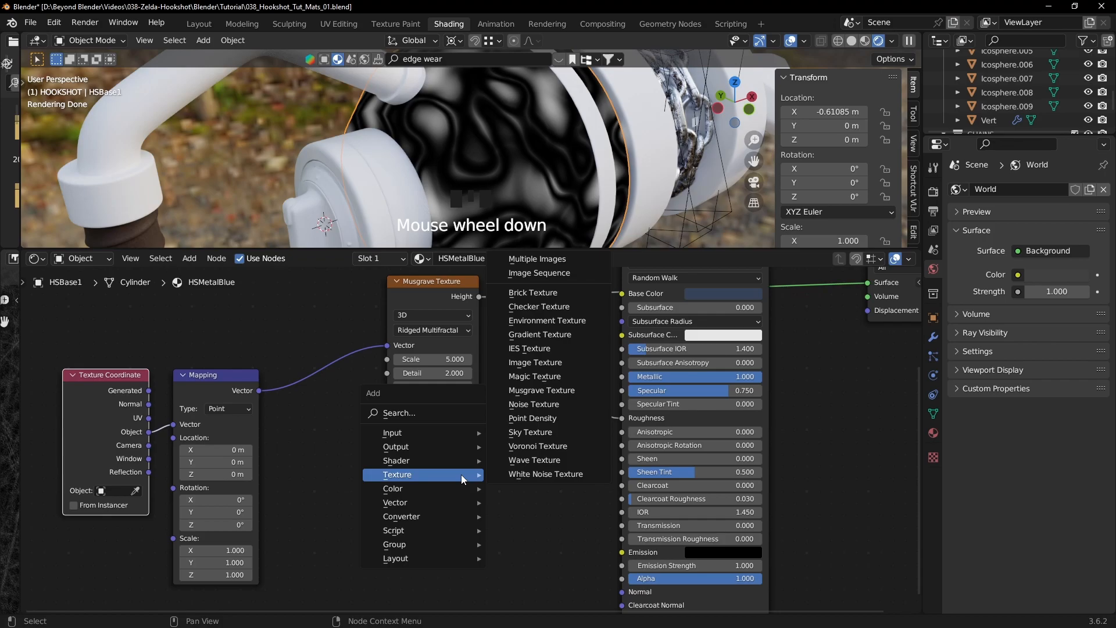
left_click(525, 405)
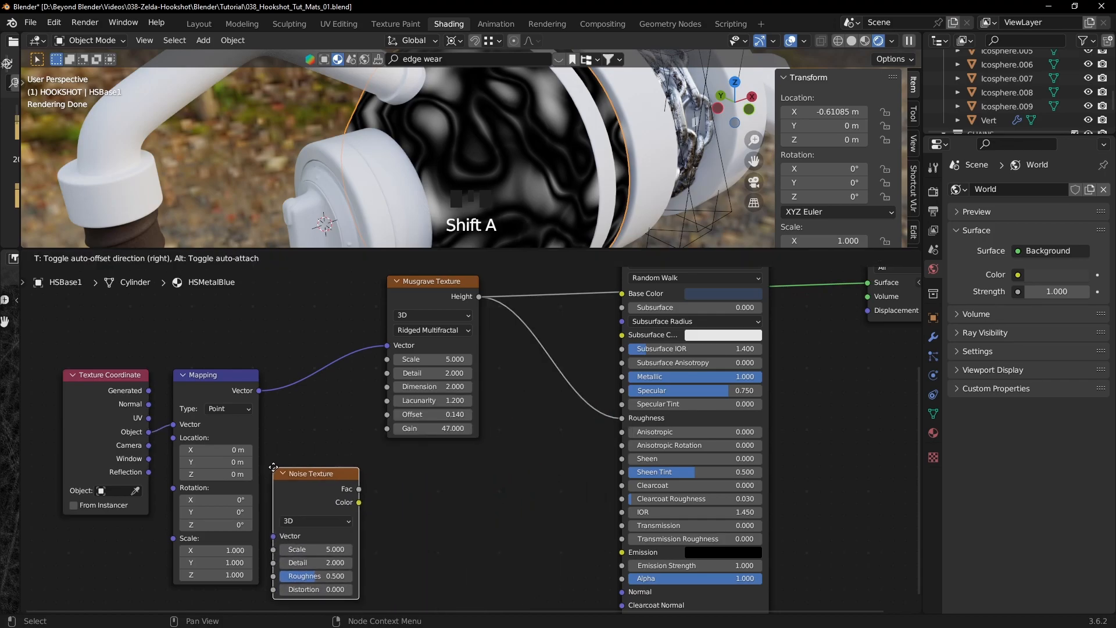
left_click(286, 462)
- Space out the Musgrave and Noise Texture nodes and place a Mix Color node between them
scroll(459, 483, "down", 2)
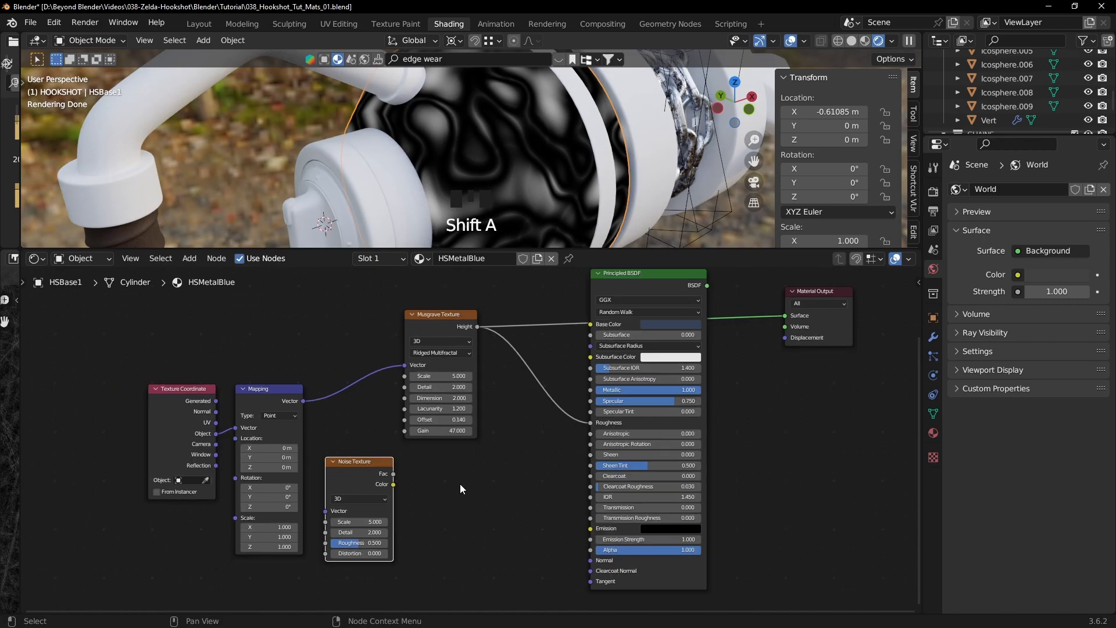
left_click_drag(447, 339, 507, 344)
left_click_drag(355, 488, 321, 488)
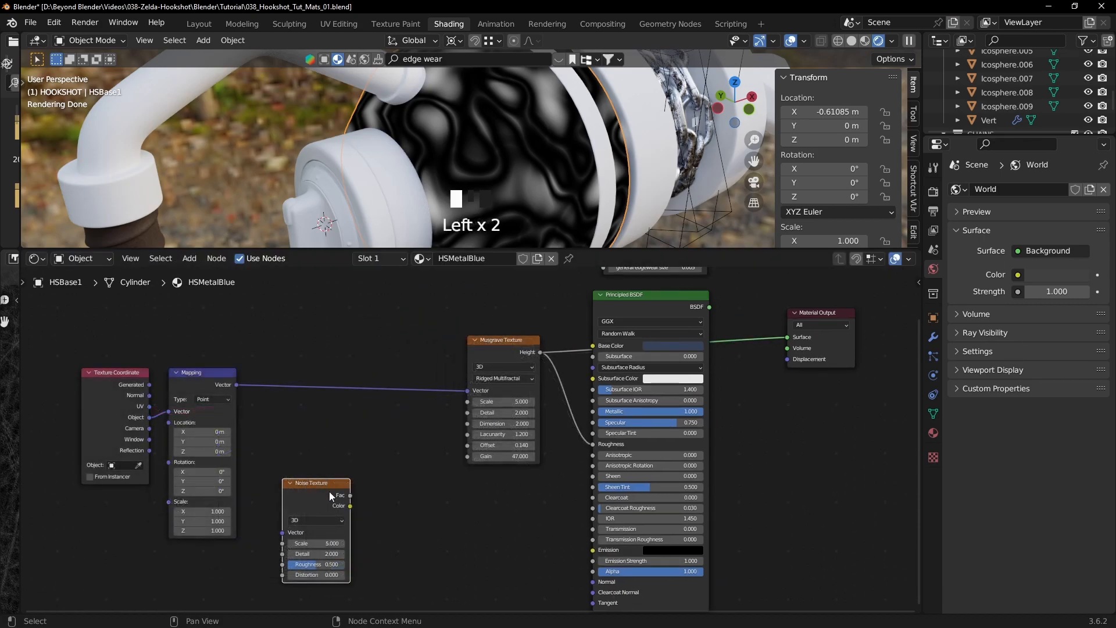
key("shift+a")
mouse_move(379, 475)
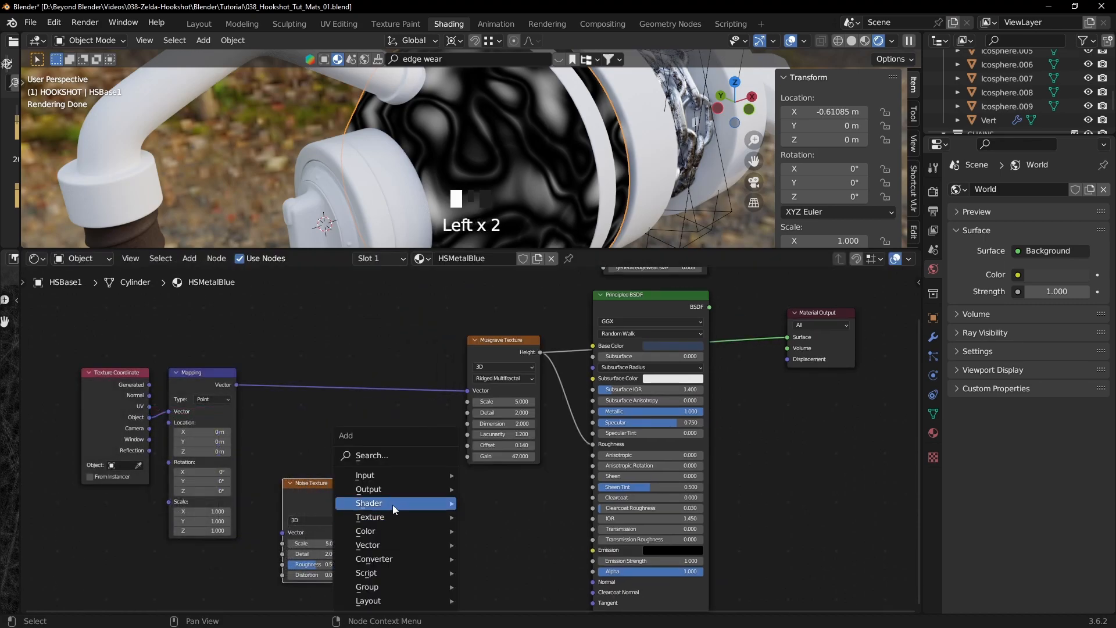
mouse_move(381, 530)
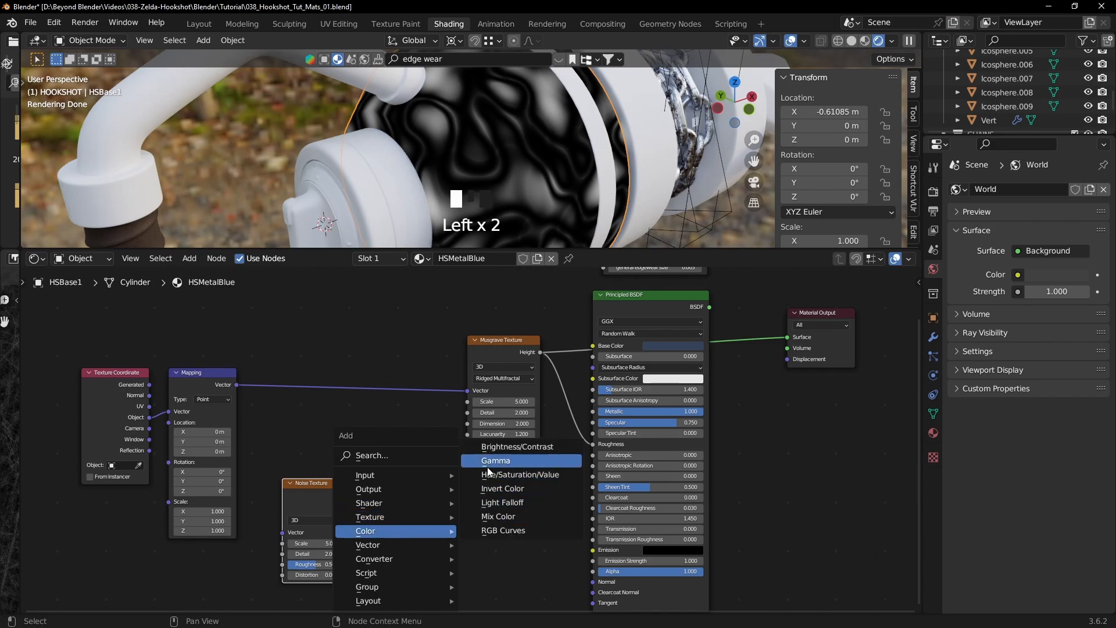
left_click(494, 516)
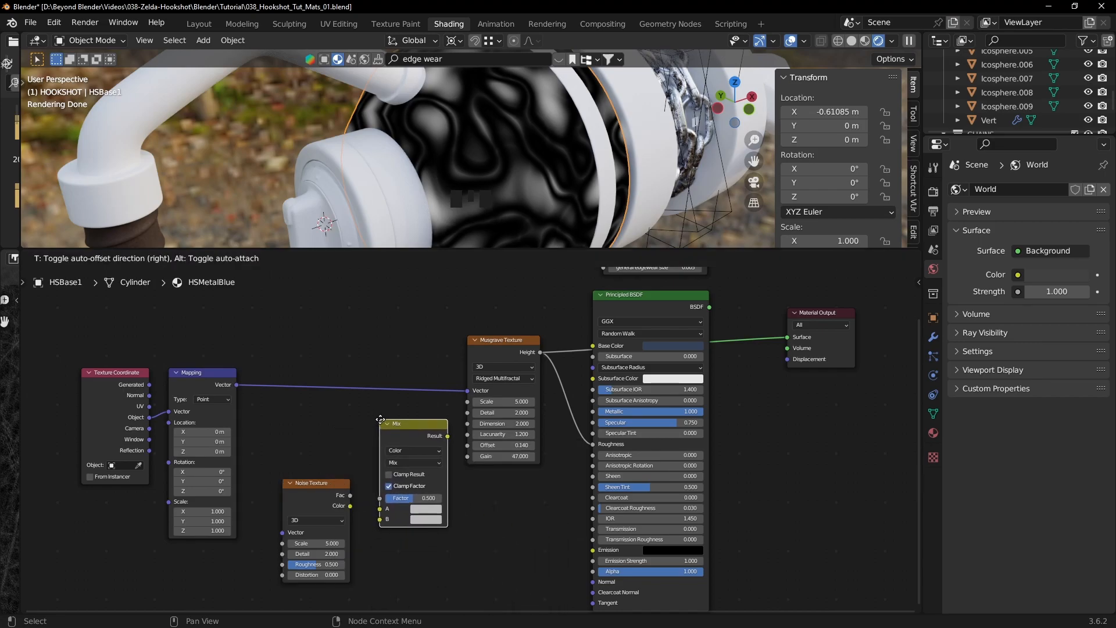
left_click(380, 419)
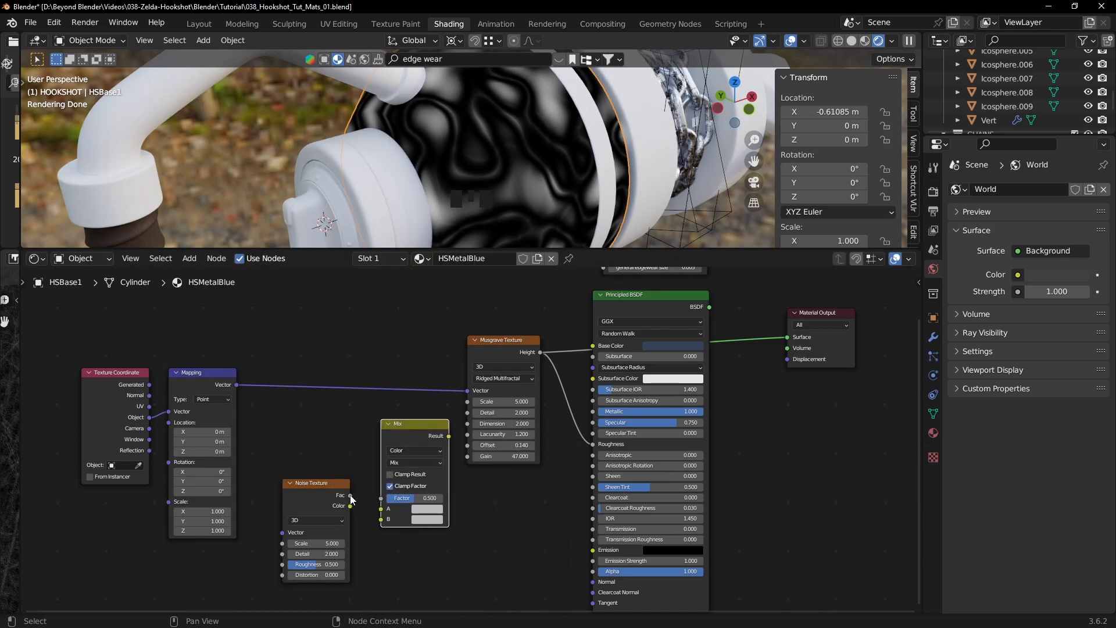
- Link Mapping's Vector to Mix input A, Noise Fac to input B, and the Mix Result to the Musgrave Texture's Vector
left_click_drag(326, 483, 380, 522)
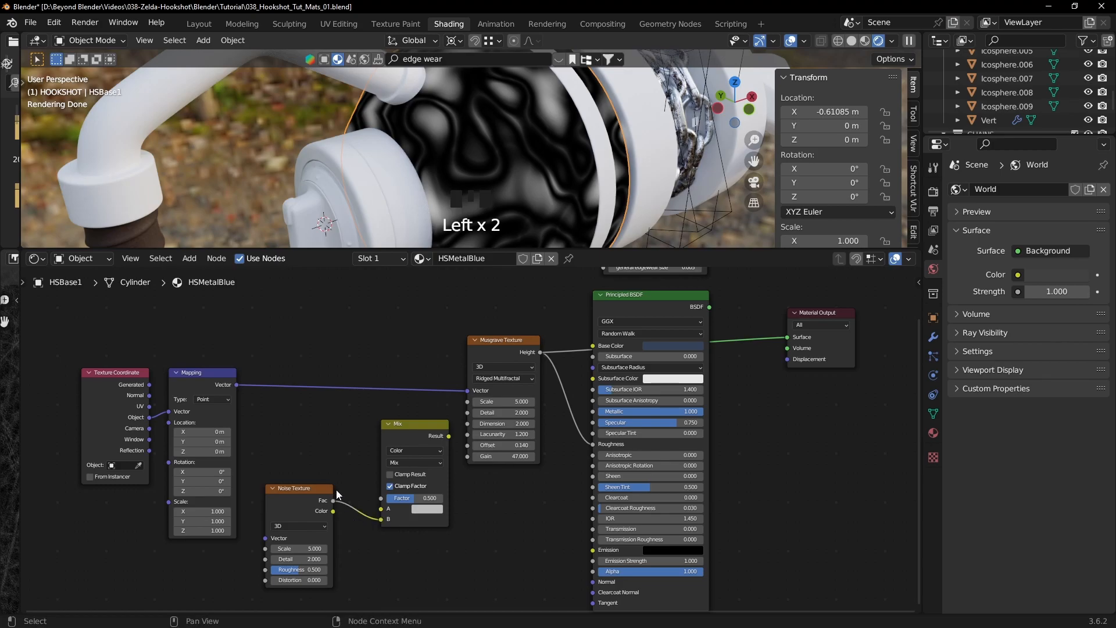
left_click_drag(449, 436, 466, 394)
left_click_drag(237, 385, 379, 512)
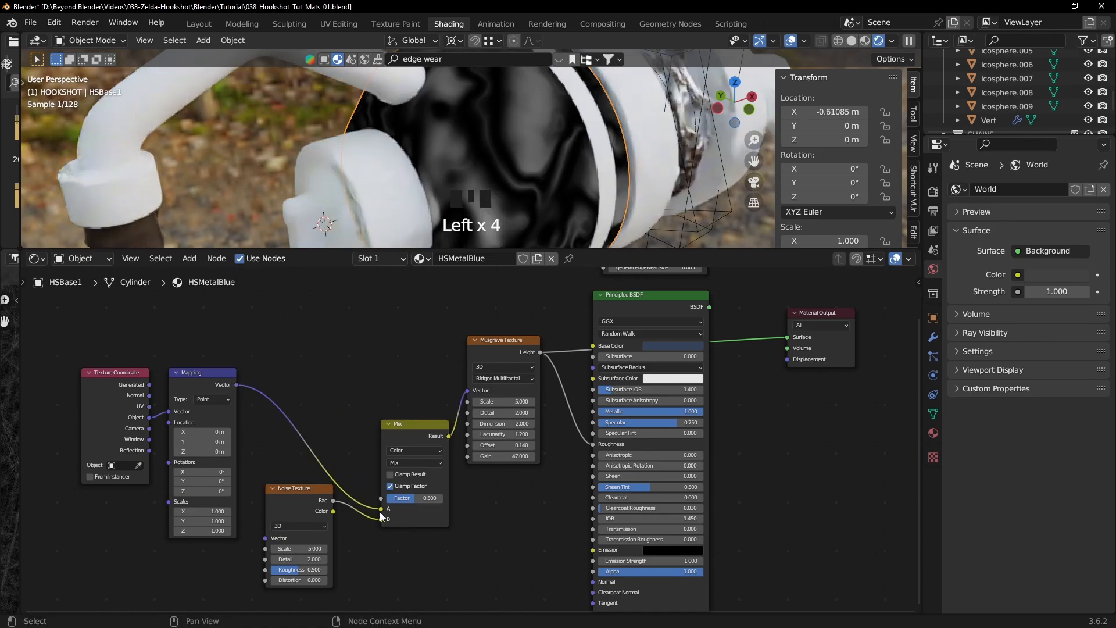
middle_click_drag(514, 184, 465, 218)
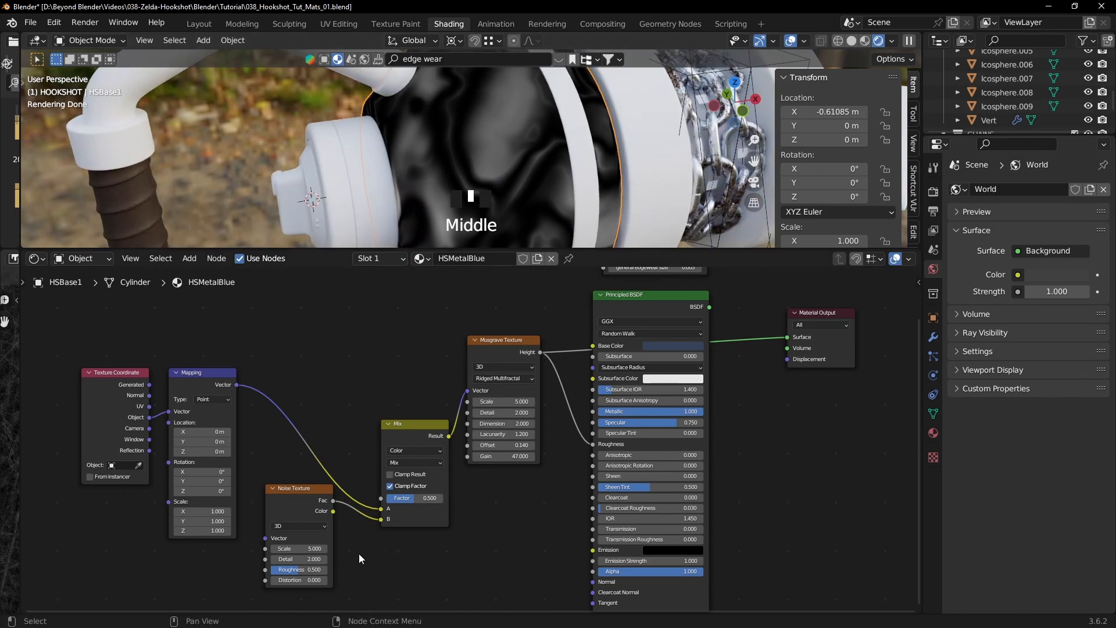
- Link the Mapping node's Vector to the Noise Texture's Vector input and realign the coordinate nodes beside it
middle_click_drag(358, 543, 406, 514)
left_click_drag(361, 459, 352, 480)
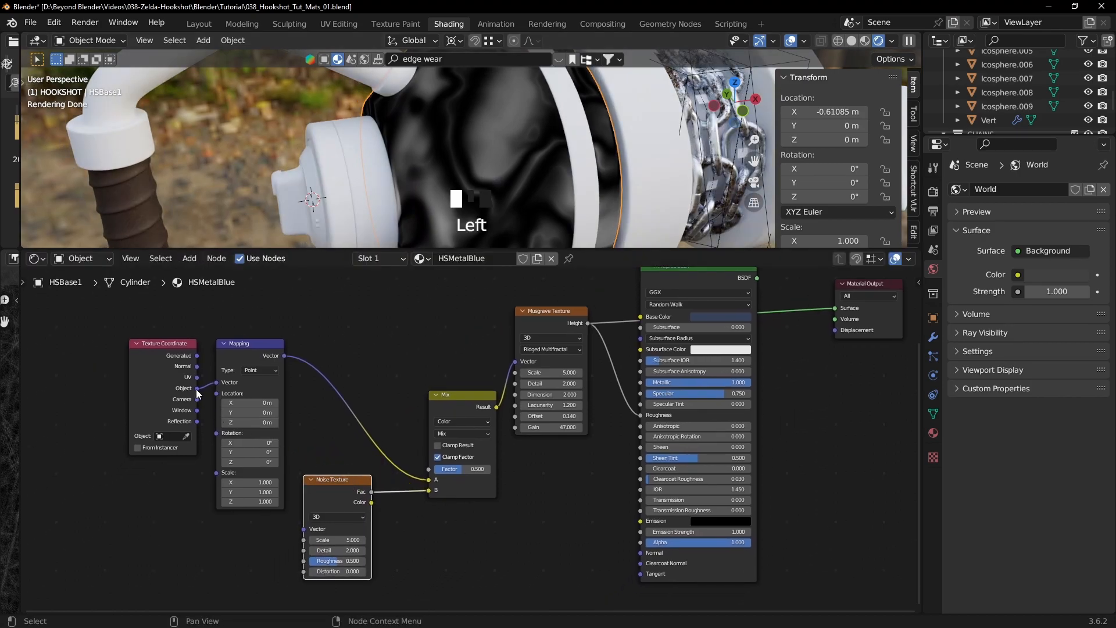
left_click_drag(285, 358, 304, 529)
left_click_drag(159, 326, 200, 423)
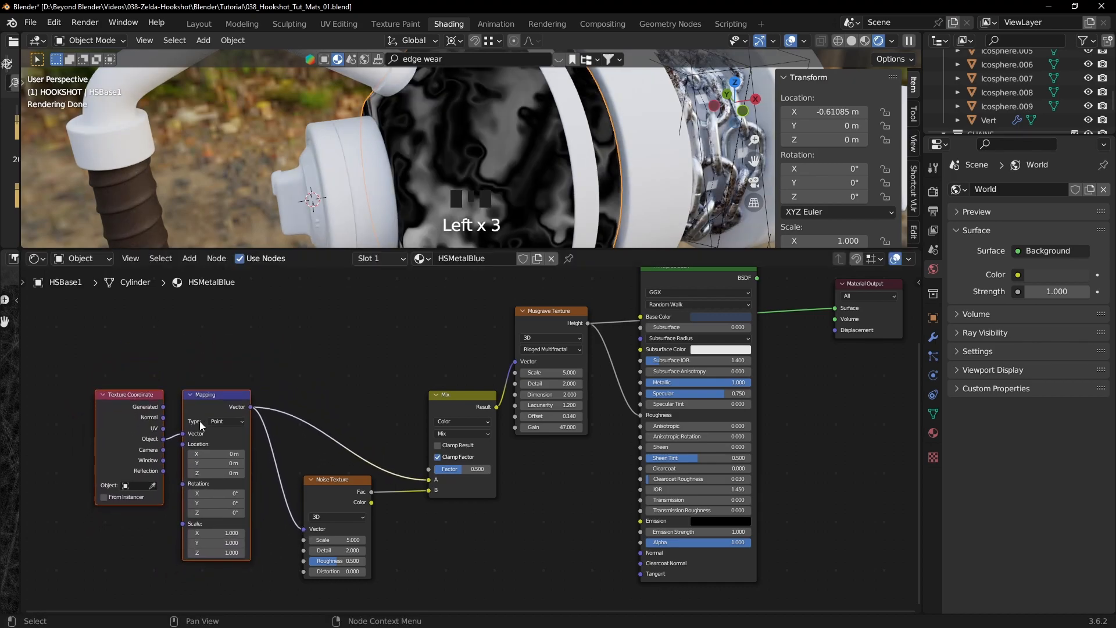
middle_click_drag(508, 206, 535, 175)
- Set the Noise Texture's Scale to 3.5, Detail to 5.5 and Roughness to 0.850
middle_click_drag(447, 527, 499, 452)
scroll(456, 497, "up", 3)
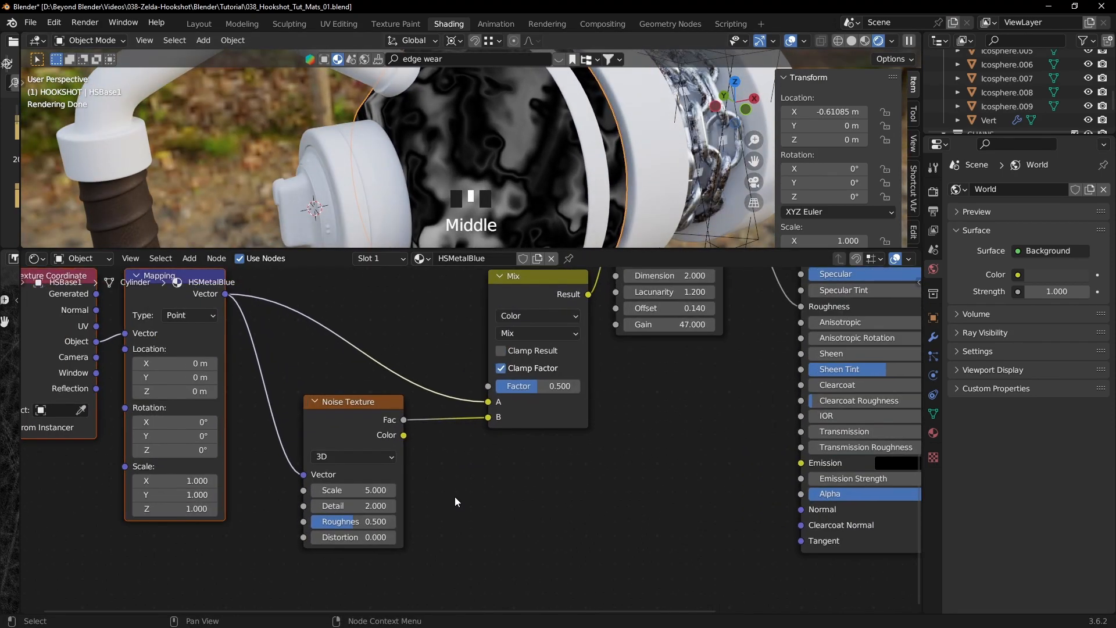
left_click(350, 499)
type("3.5")
key("Return")
left_click(351, 516)
type("5.5")
key("Return")
left_click_drag(354, 535, 368, 535)
- Set the Mix node's Factor to 0.451
scroll(645, 438, "down", 1)
middle_click_drag(645, 439, 605, 483)
mouse_move(545, 427)
left_mouse_down()
mouse_move(511, 427)
mouse_move(542, 428)
left_mouse_up()
- Route the Principled BSDF back to the Material Output and inspect the shaded hookshot body
scroll(518, 173, "down", 3)
middle_click_drag(519, 173, 508, 134)
scroll(637, 431, "down", 2)
middle_click_drag(636, 432, 516, 488)
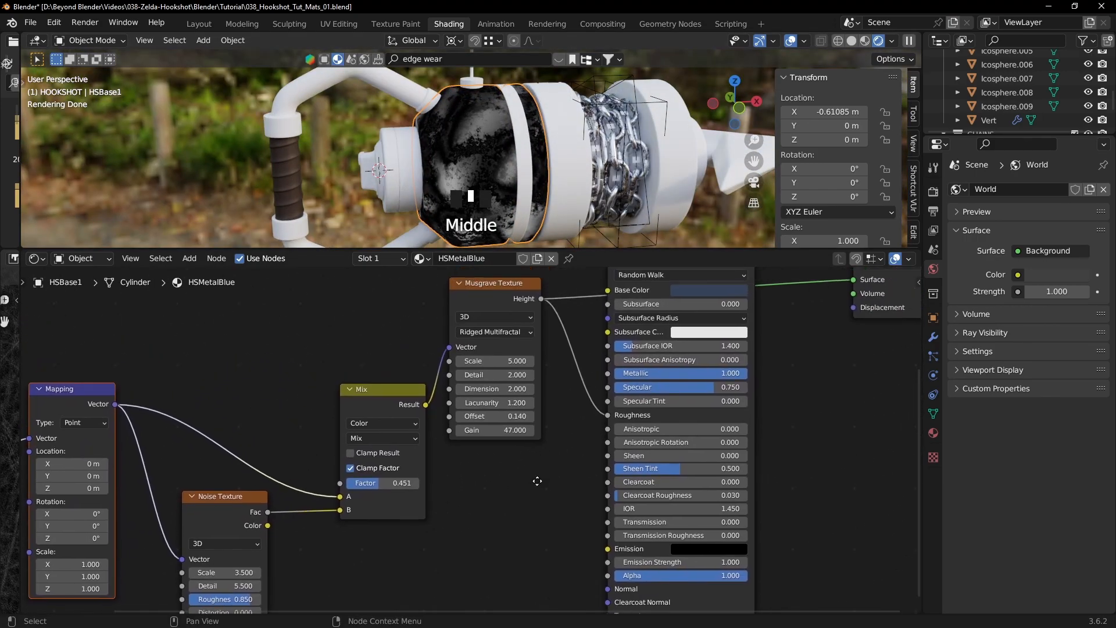
left_click(750, 353, "ctrl+shift")
mouse_move(552, 154)
middle_mouse_down()
mouse_move(588, 184)
mouse_move(624, 158)
mouse_move(559, 158)
middle_mouse_up()
scroll(605, 159, "up", 2)
- Move all the texture and mapping nodes together away from the Principled BSDF to make room for another node
scroll(522, 460, "down", 4)
middle_click_drag(494, 513, 555, 498)
left_click_drag(129, 348, 559, 528)
key("g")
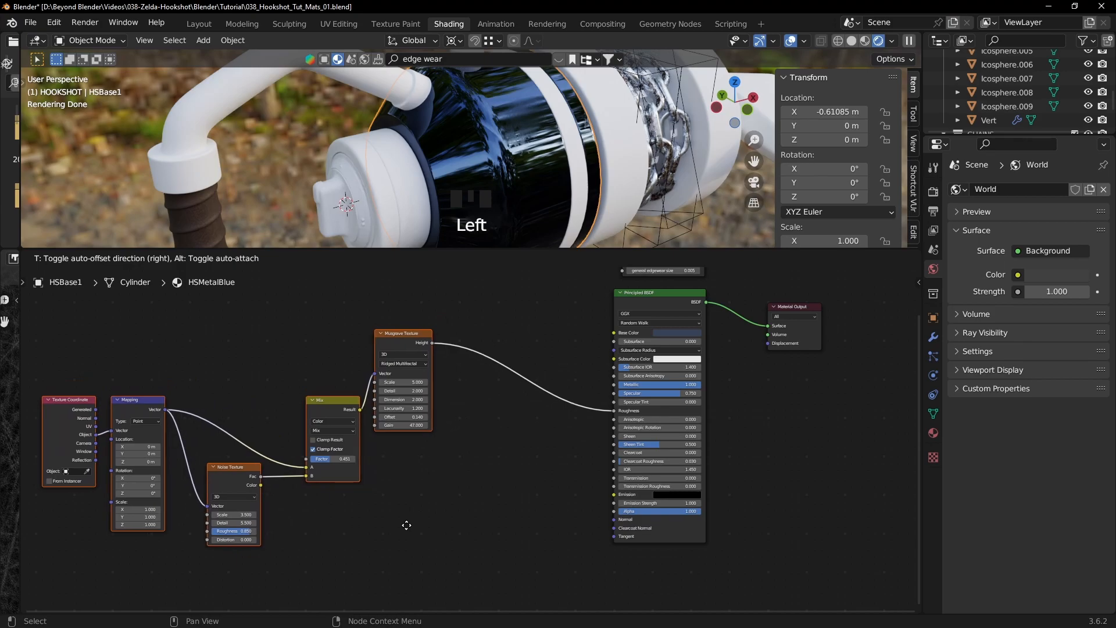
left_click(407, 526)
left_click(504, 490)
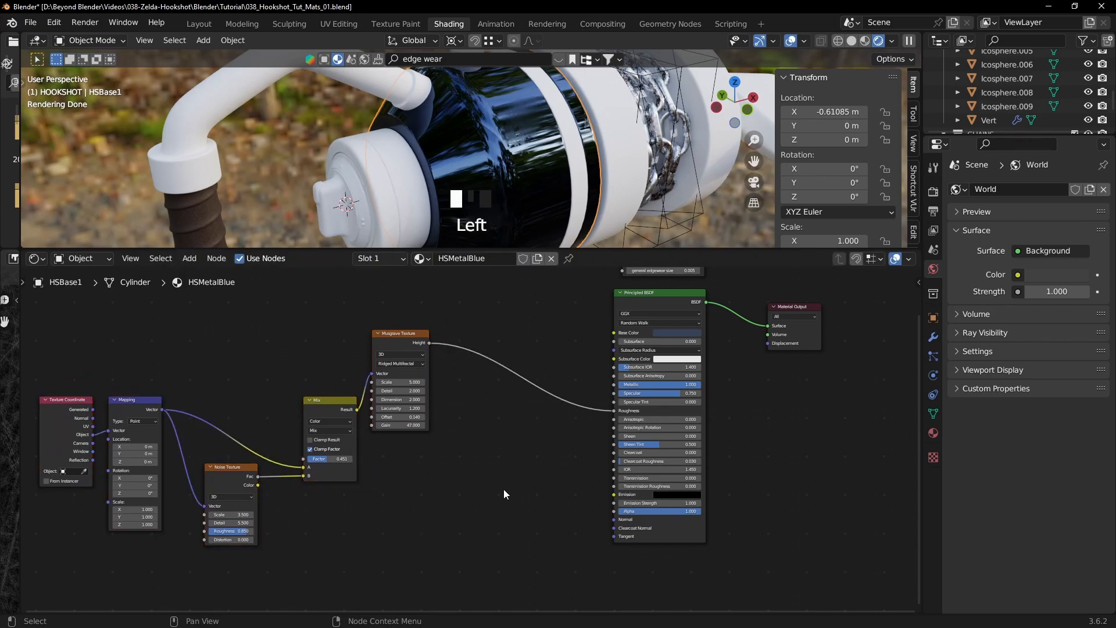
- Insert a Color Ramp node on the link between the Musgrave Texture's Height and the Principled BSDF's Roughness
key("shift+a")
mouse_move(469, 519)
left_click(573, 363)
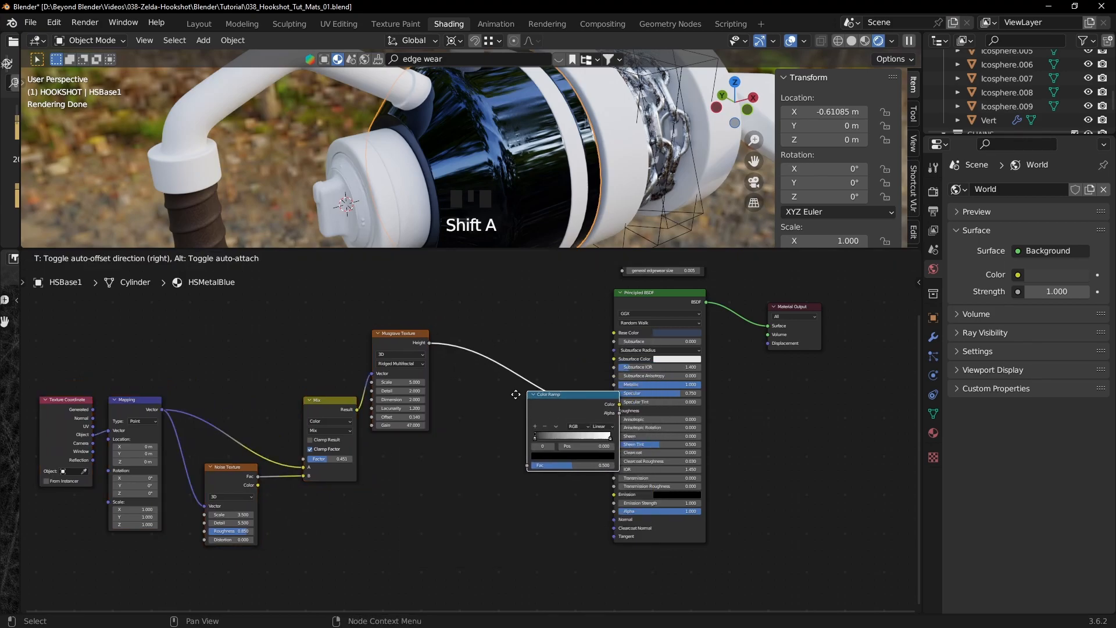
left_click(478, 348)
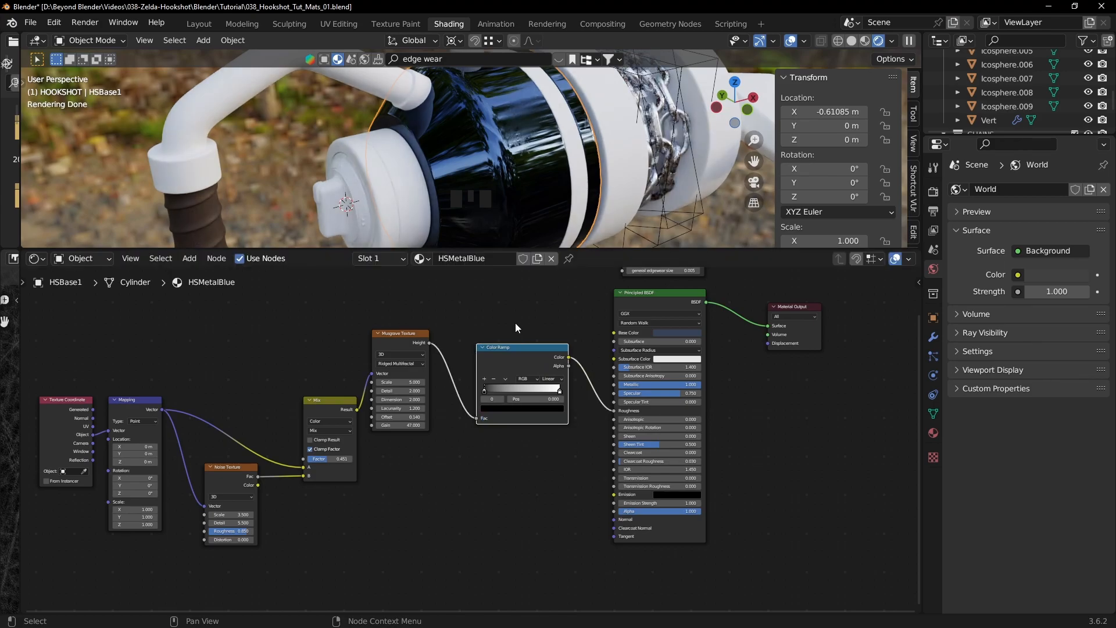
- Preview the Color Ramp's output directly on the hookshot's body
scroll(514, 322, "up", 4)
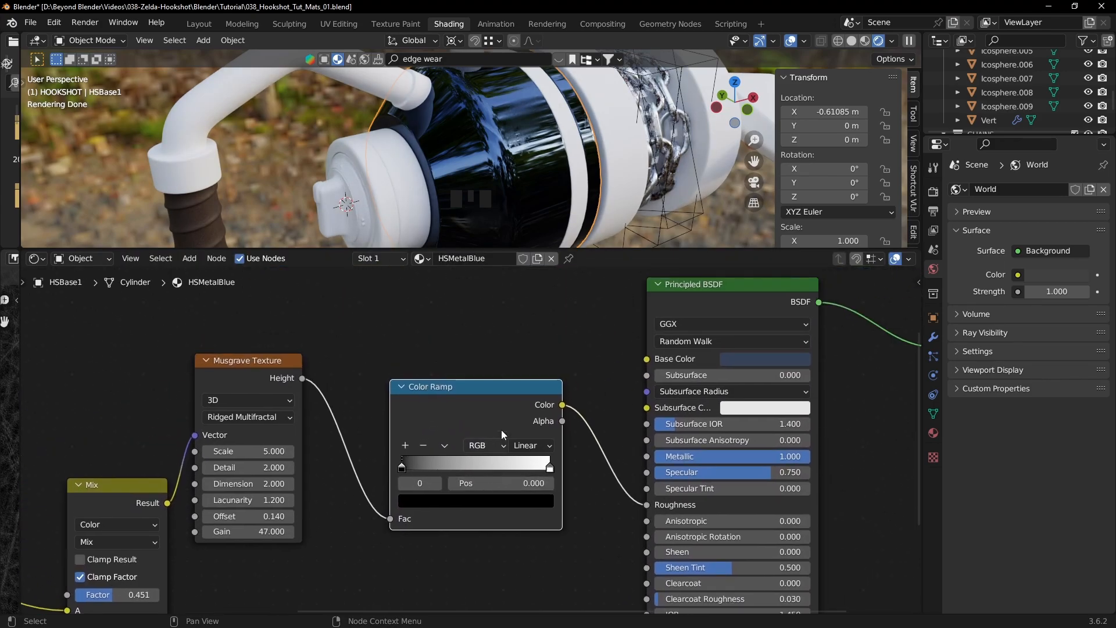
scroll(497, 437, "up", 2)
left_click(496, 371, "ctrl+shift")
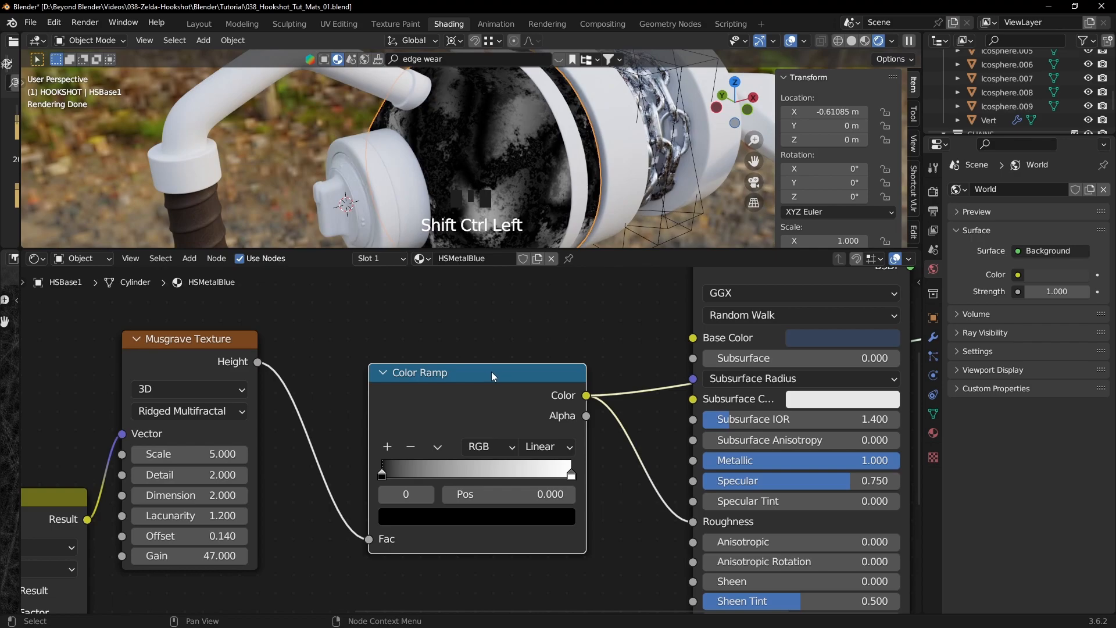
- Lighten the Color Ramp's black stop to grey, hex 747474
scroll(467, 404, "up", 2)
left_click(367, 482)
mouse_move(367, 483)
left_mouse_down()
mouse_move(392, 482)
mouse_move(364, 482)
left_mouse_up()
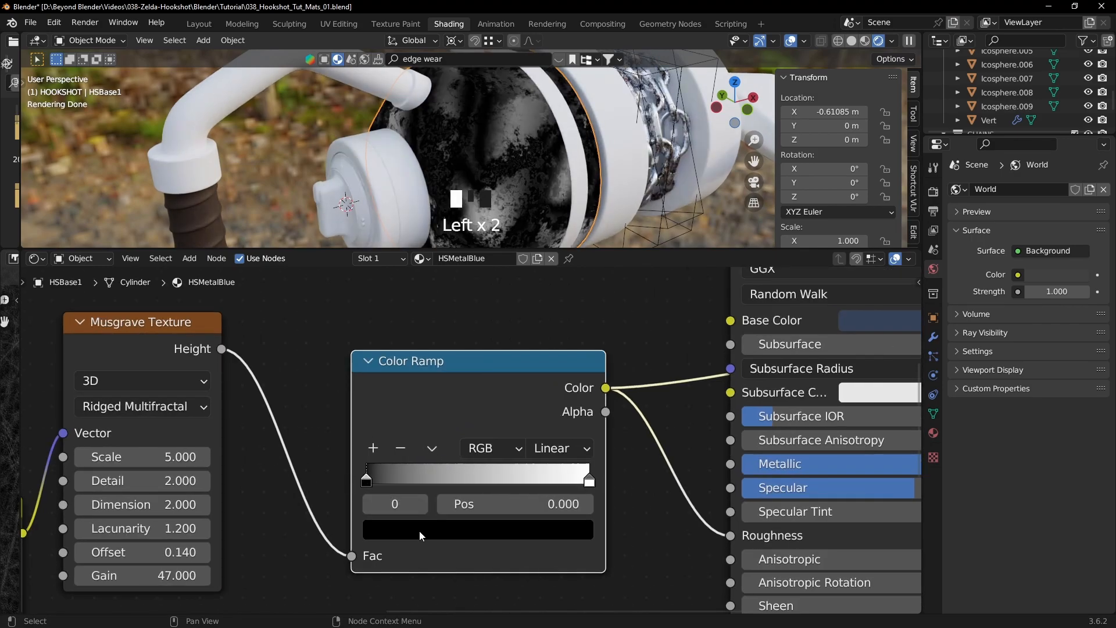
left_click(427, 530)
left_click(547, 374)
left_click_drag(546, 373, 546, 309)
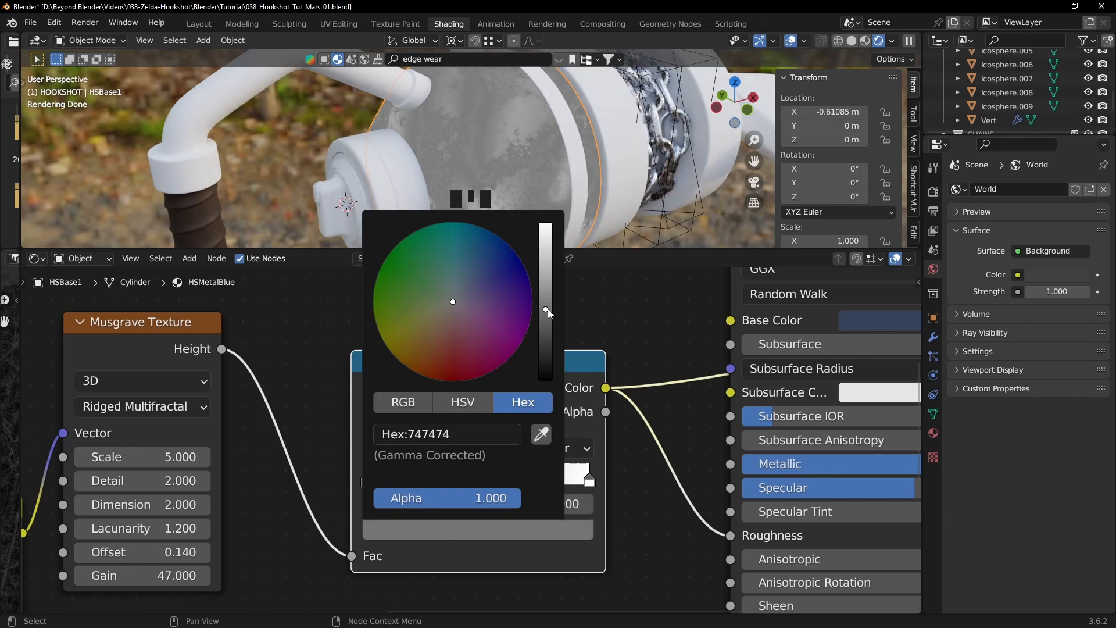
- Darken the Color Ramp's white stop to light grey, hex DCDCDC
left_click(589, 483)
left_click(575, 529)
left_click_drag(548, 231, 546, 237)
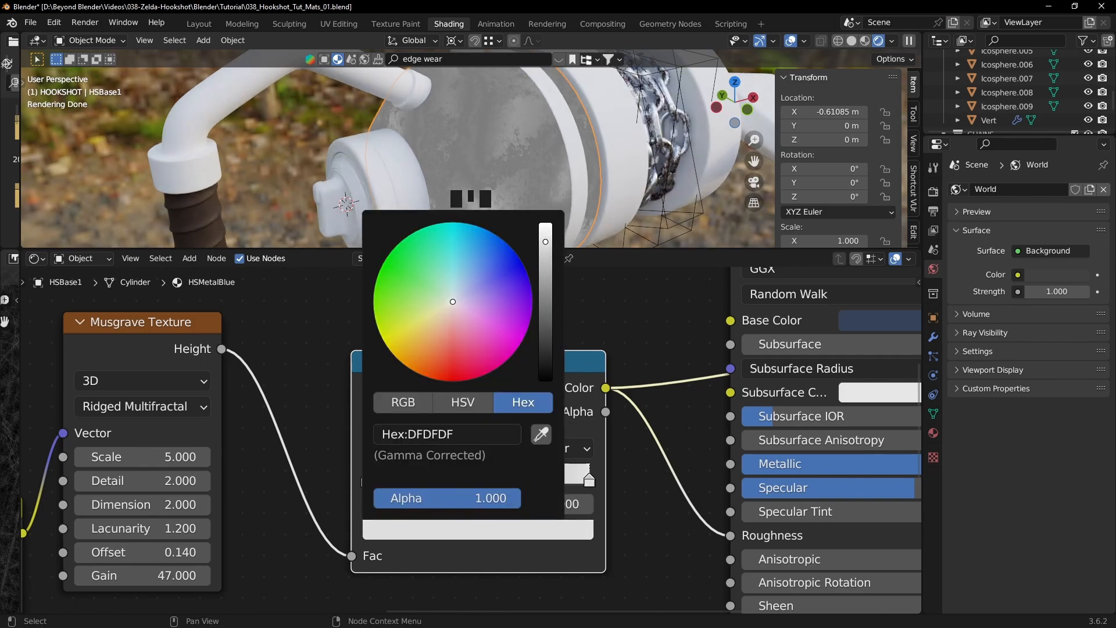
left_click_drag(545, 242, 545, 244)
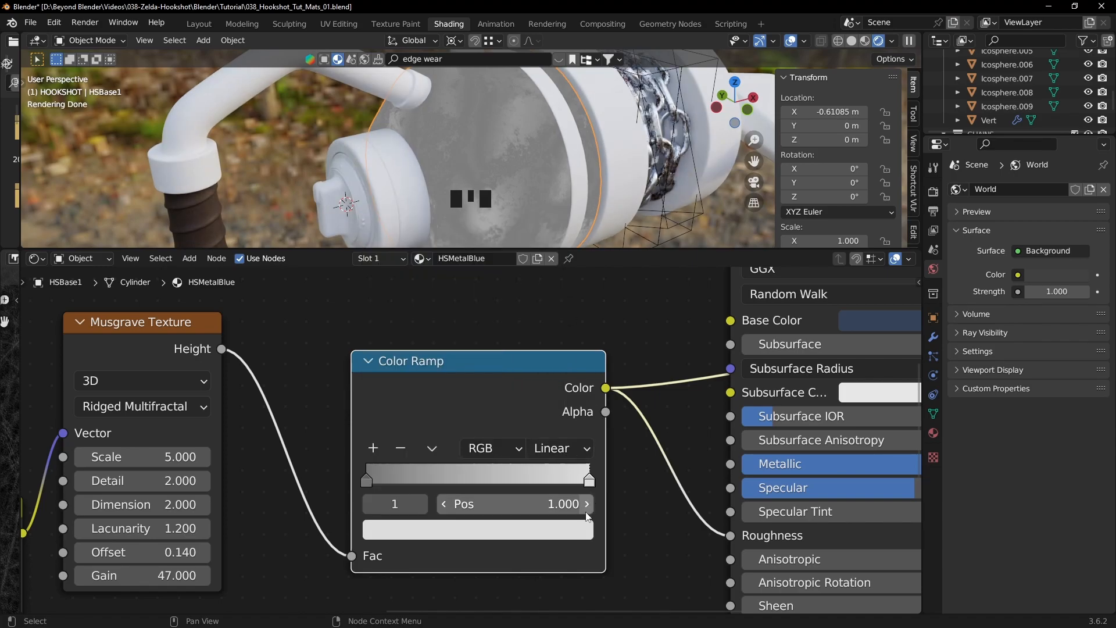
left_click(571, 538)
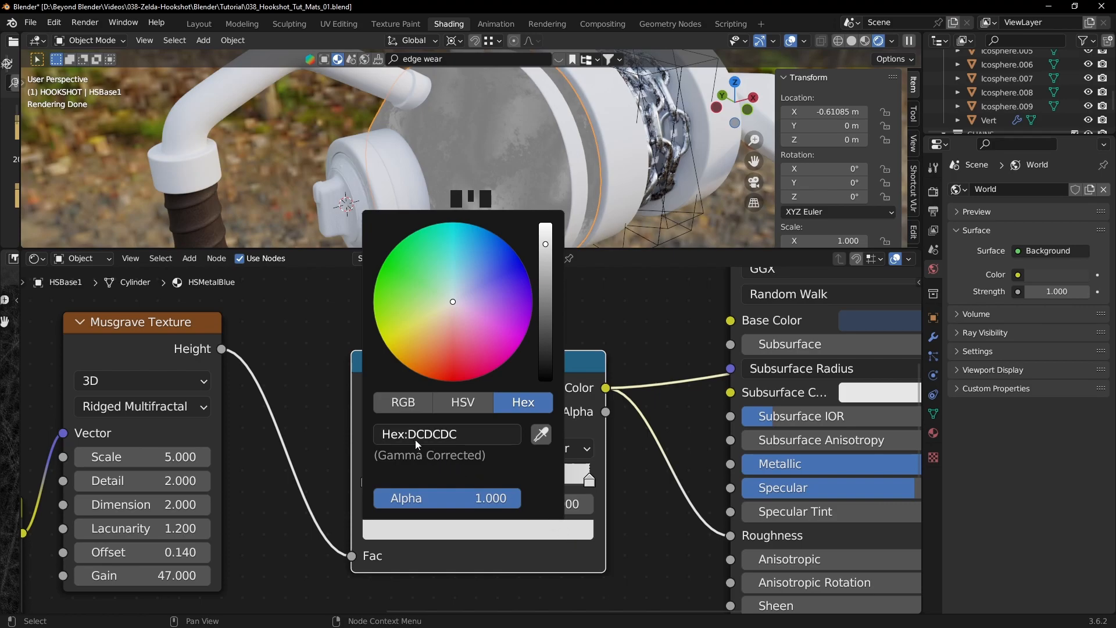
left_click(647, 326)
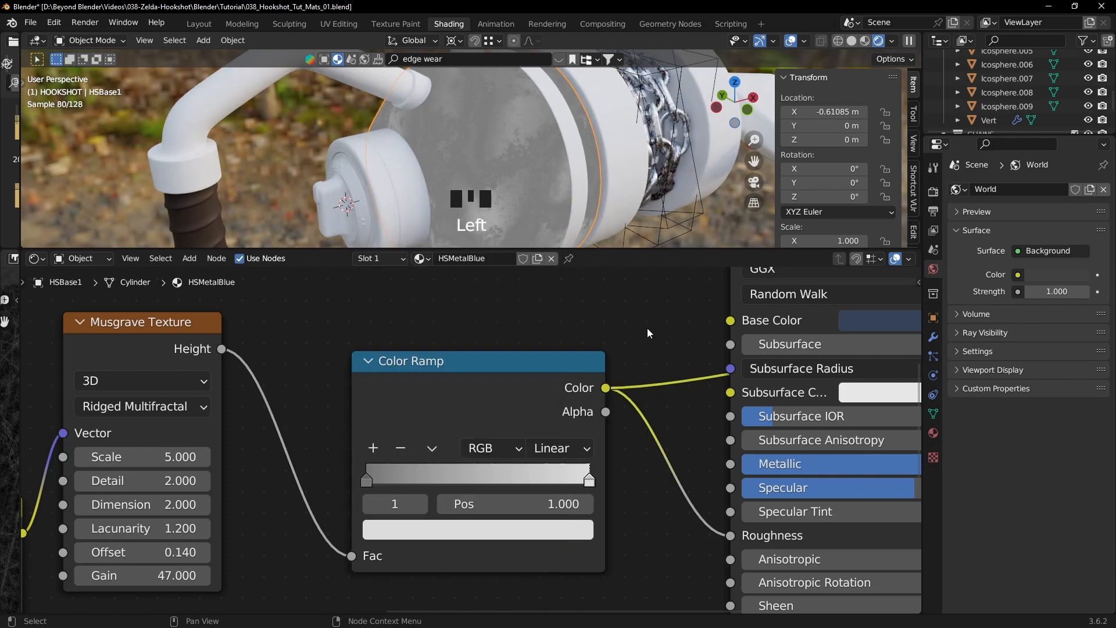
- Reconnect the Principled BSDF to the Material Output and check the roughness on the hookshot's body
scroll(646, 382, "down", 3)
left_click(728, 296, "ctrl+shift")
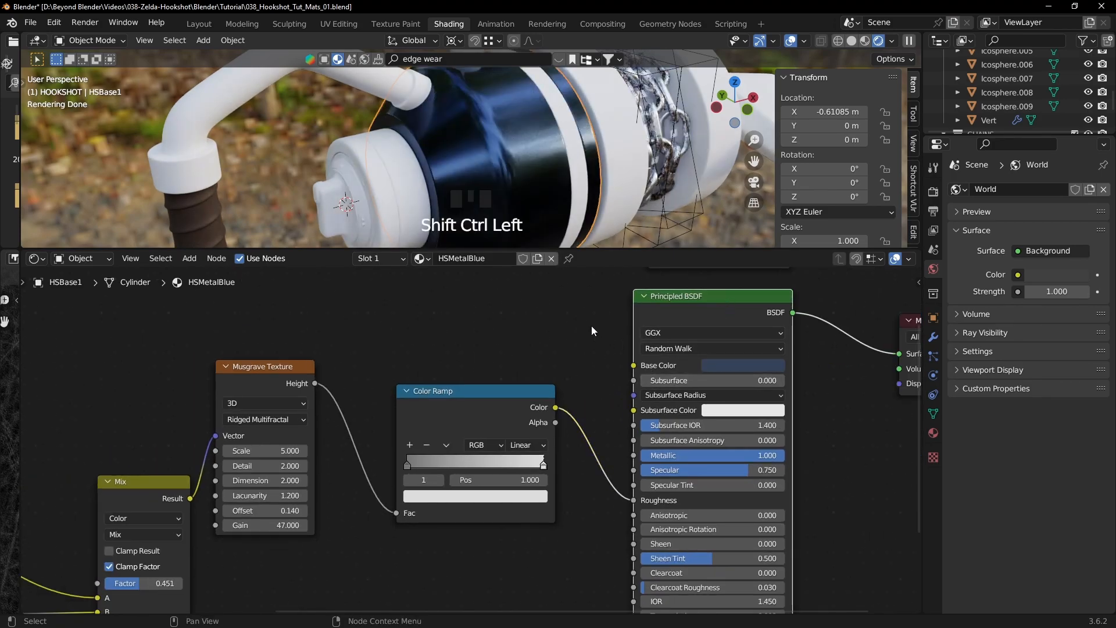
middle_click_drag(564, 164, 501, 151)
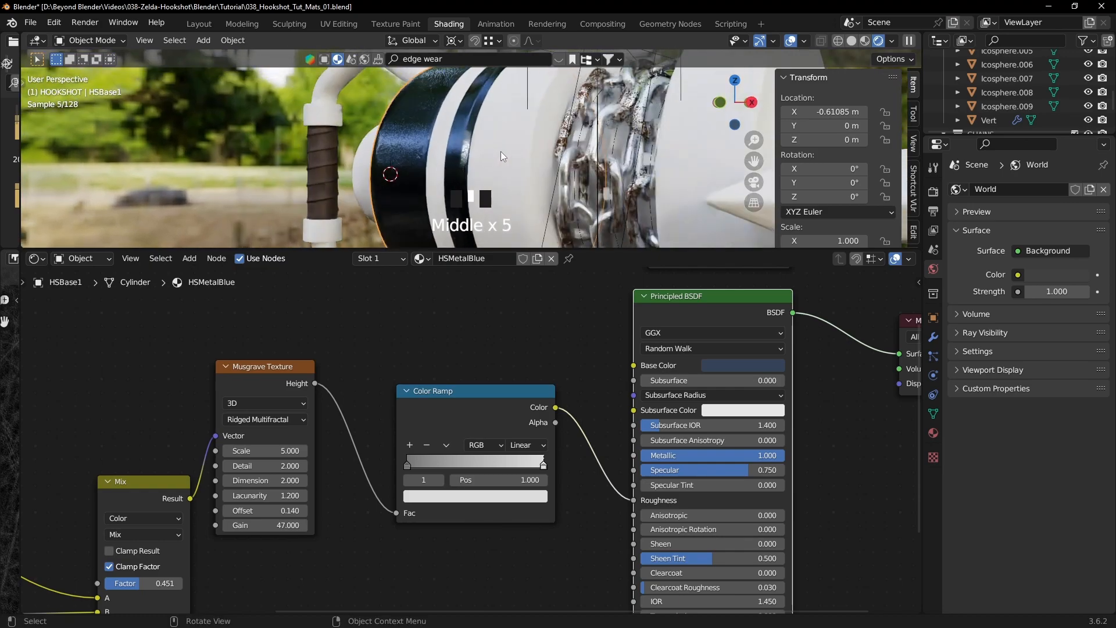
- Preview the Color Ramp's output directly on the hookshot's body and bring the Mix and Musgrave Texture nodes into view
left_click(487, 389, "ctrl+shift")
middle_click_drag(469, 177, 631, 224)
middle_click_drag(392, 401, 612, 337)
middle_click_drag(561, 402, 574, 395)
scroll(490, 499, "up", 1)
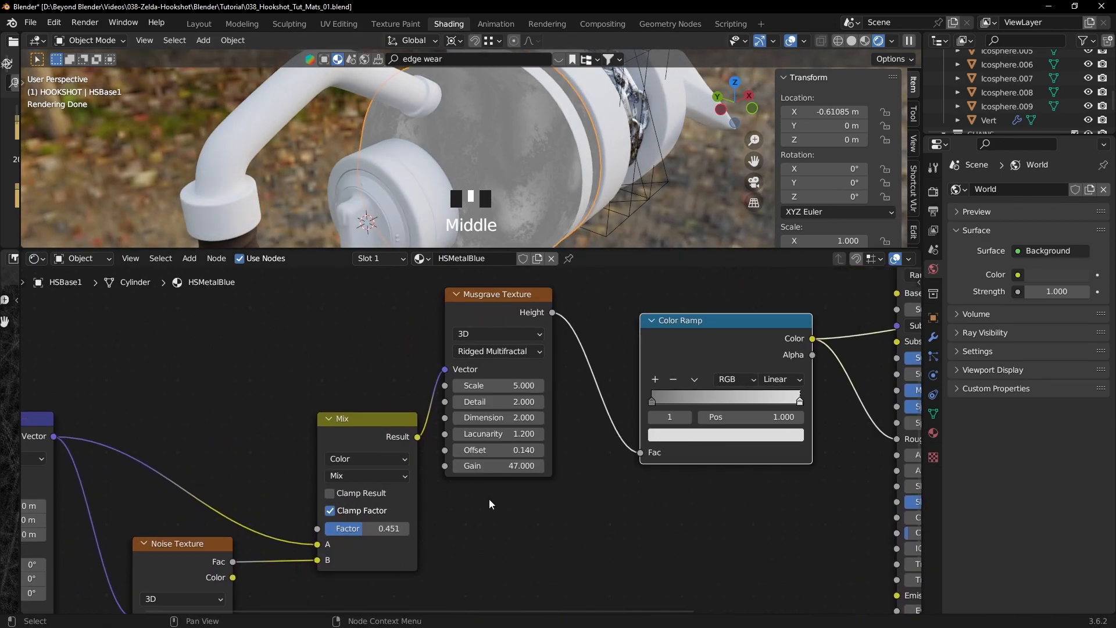
- Switch the Mix node's blending mode to Linear Light and set its factor to 1.000
mouse_move(360, 527)
left_mouse_down()
mouse_move(390, 527)
mouse_move(374, 526)
left_mouse_up()
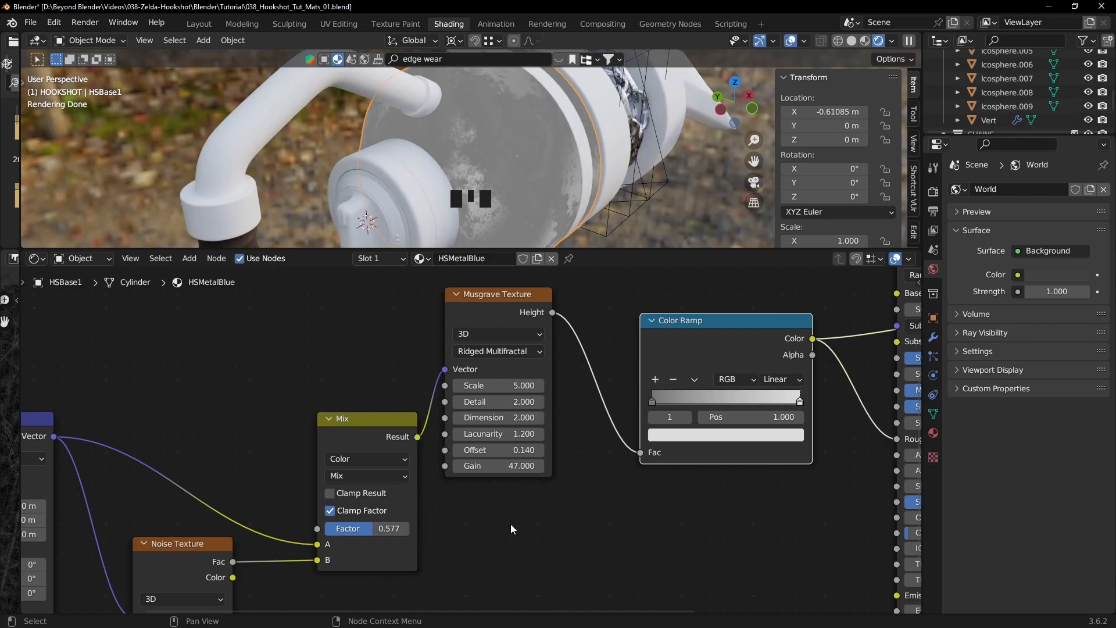
left_click(350, 476)
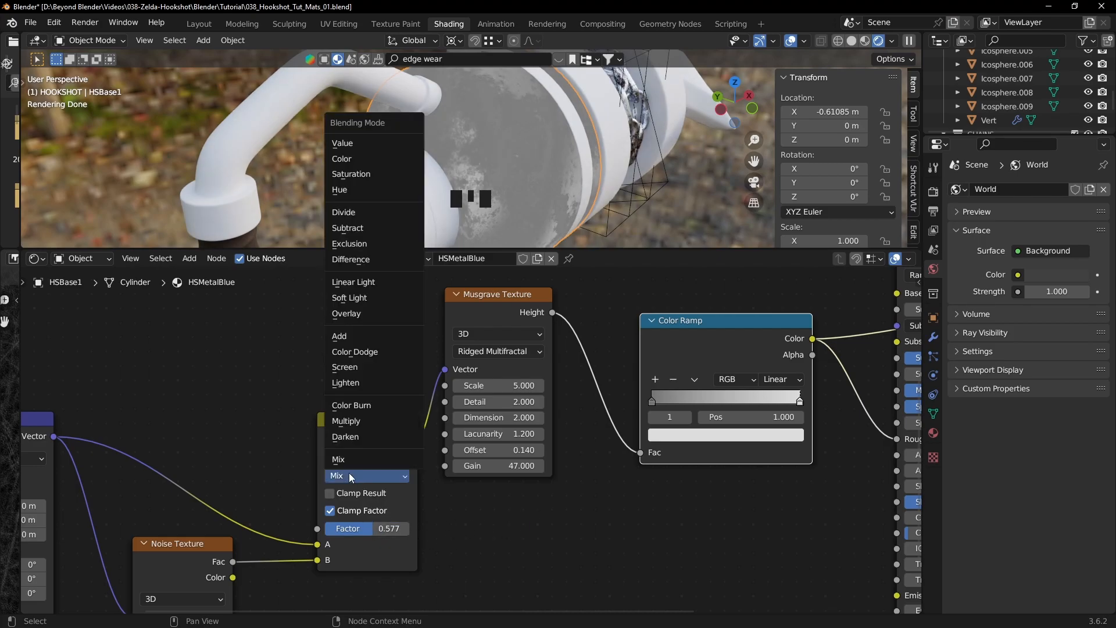
left_click(358, 283)
left_click_drag(380, 529, 358, 529)
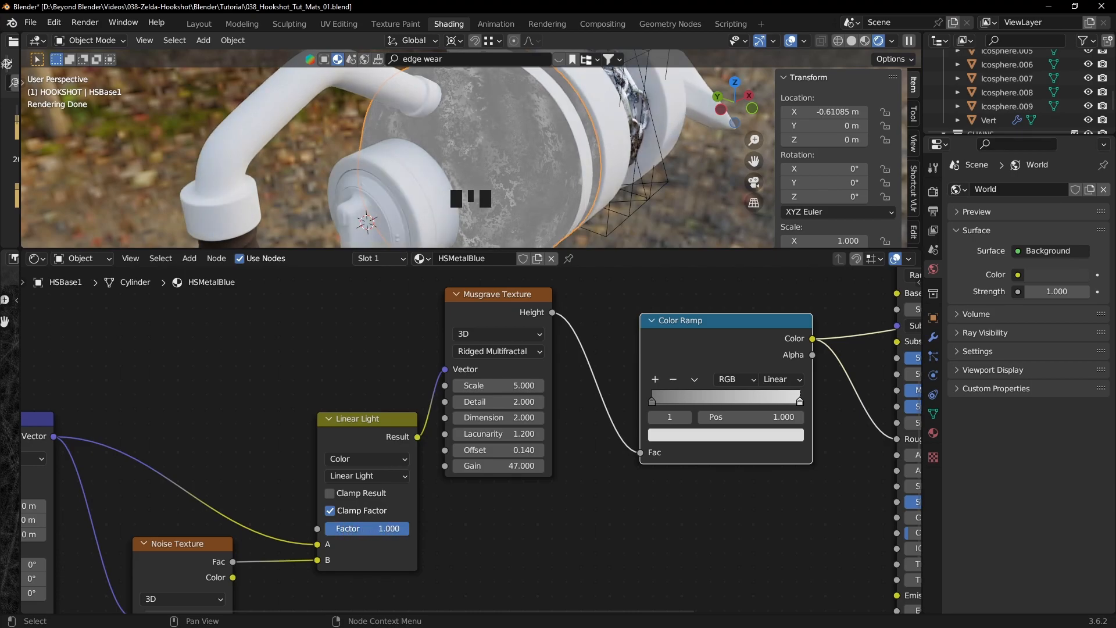
- Reconnect the Principled BSDF to the Material Output and inspect the body's roughness in an enlarged viewport
middle_click_drag(784, 416, 429, 510)
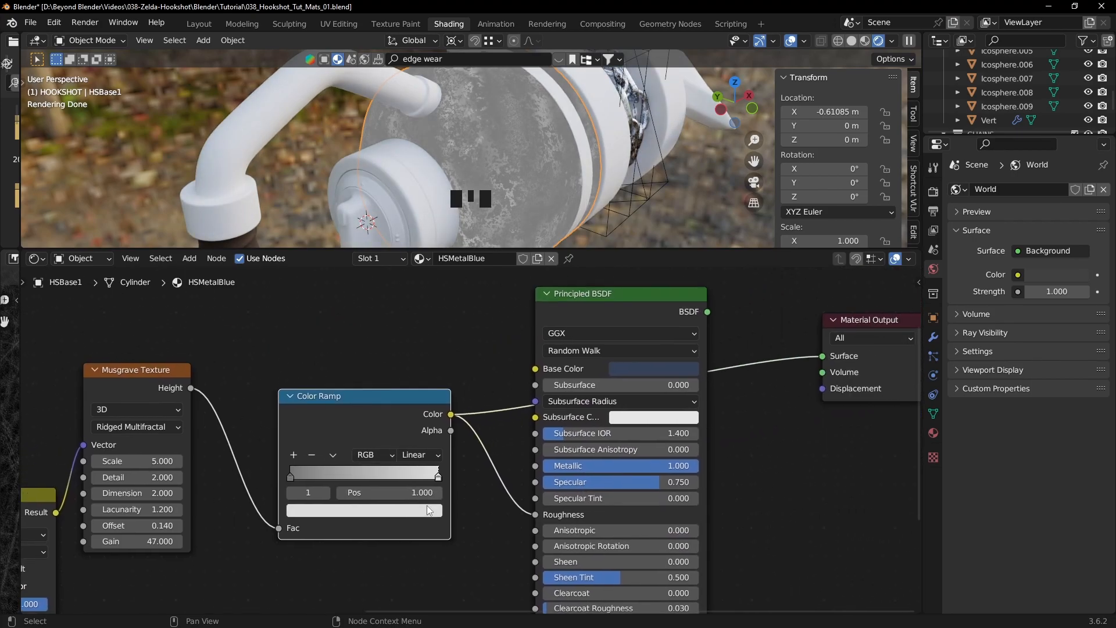
left_click(628, 297, "ctrl+shift")
middle_click_drag(559, 151, 626, 122)
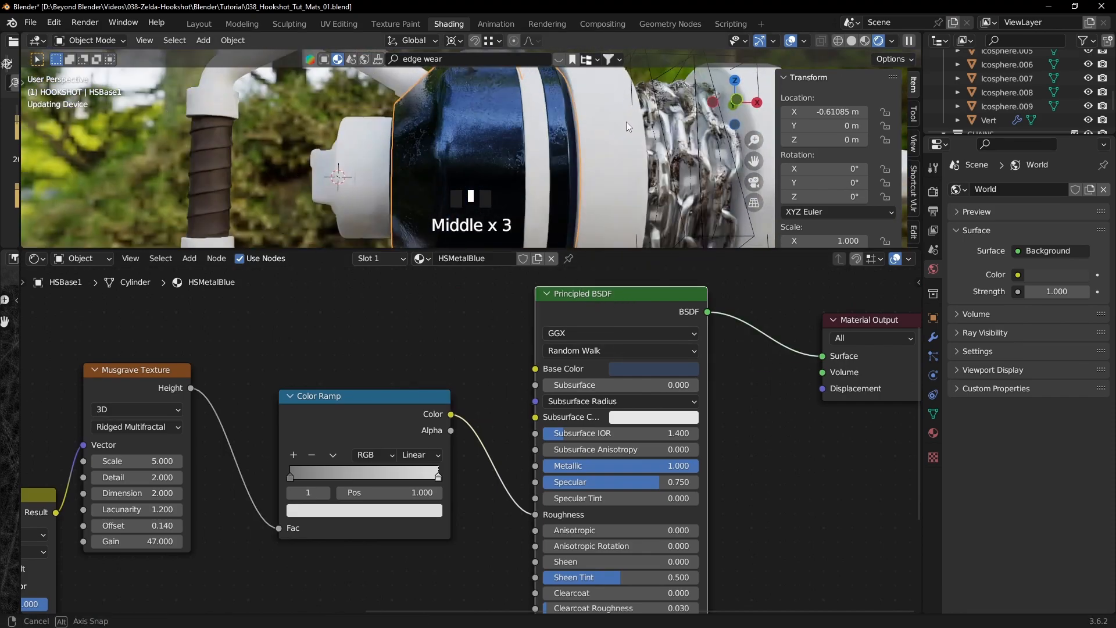
key("ctrl+space")
middle_click_drag(628, 368, 728, 368)
scroll(728, 368, "up", 3)
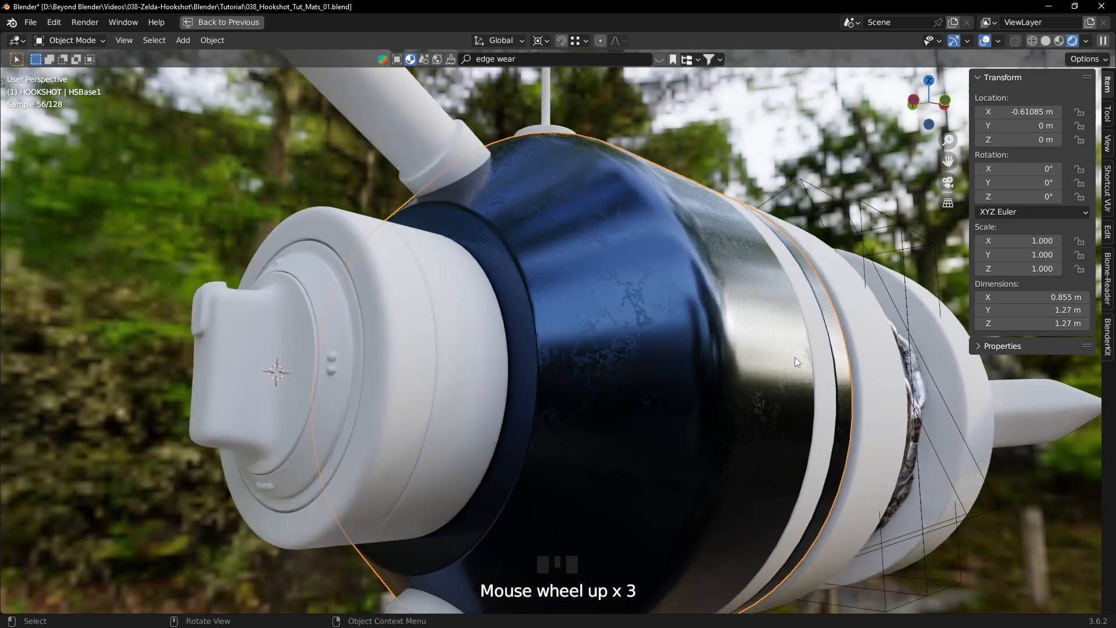
mouse_move(793, 340)
middle_mouse_down()
mouse_move(769, 308)
mouse_move(781, 302)
mouse_move(717, 382)
middle_mouse_up()
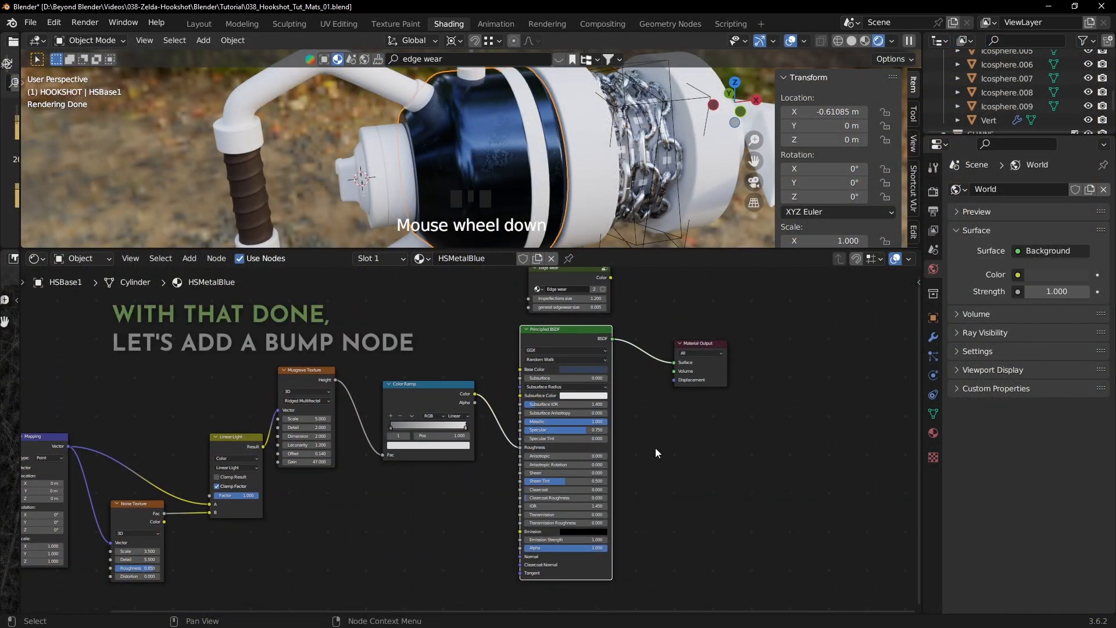
- Add a Bump node and connect its Normal output to the Principled BSDF's Normal input
left_click(375, 514)
key("shift+a")
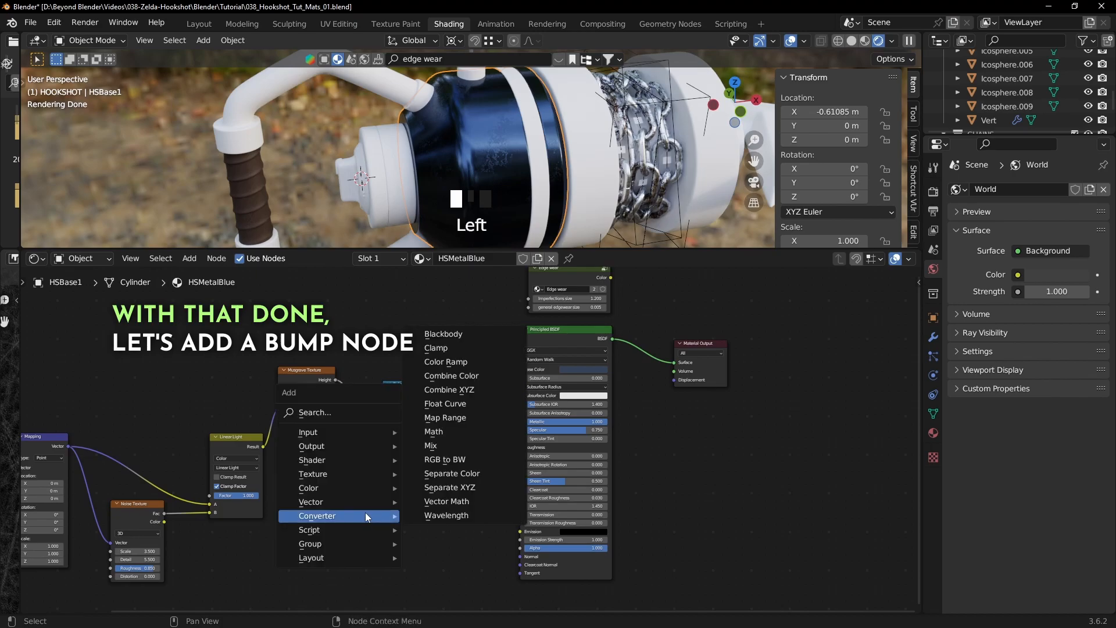
mouse_move(333, 500)
left_click(445, 394)
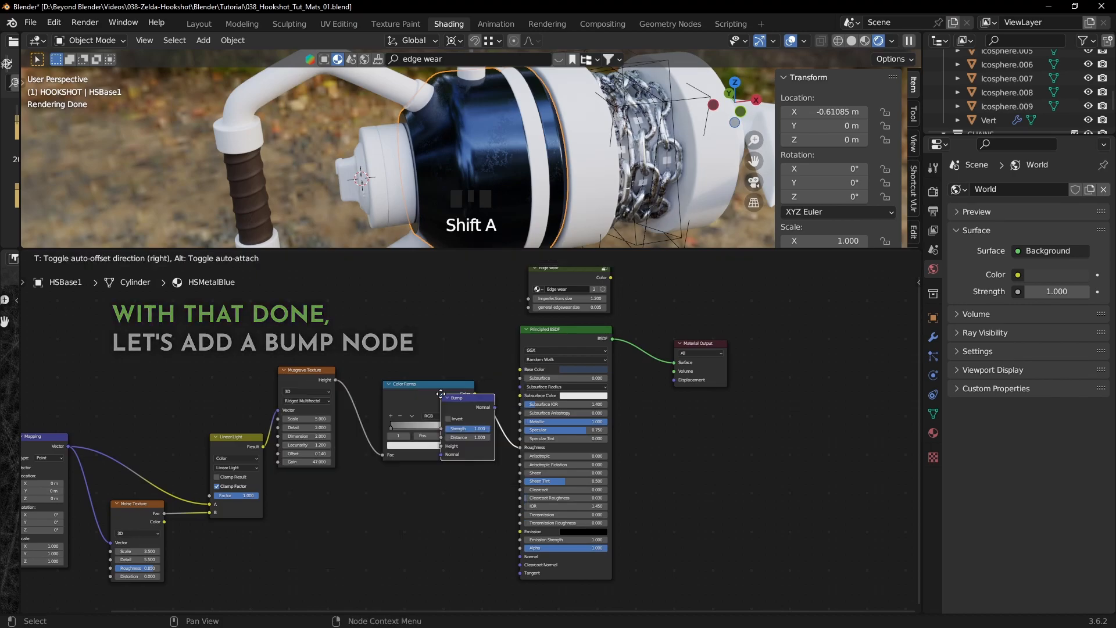
left_click(440, 516)
scroll(549, 484, "up", 3)
left_click(549, 444)
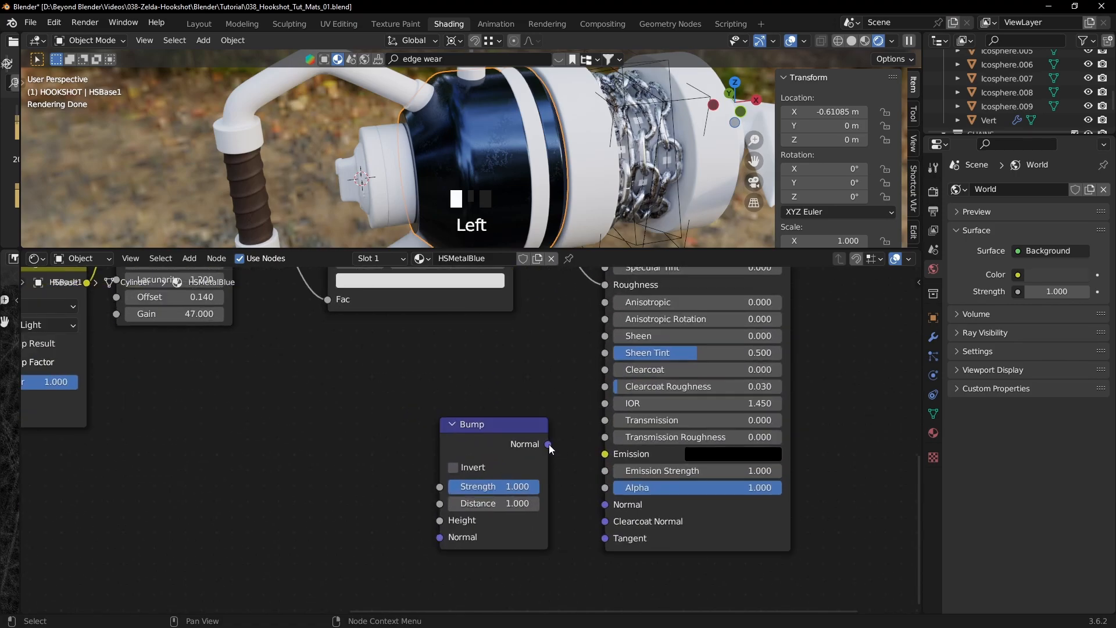
left_click_drag(605, 508, 604, 505)
scroll(562, 455, "down", 8)
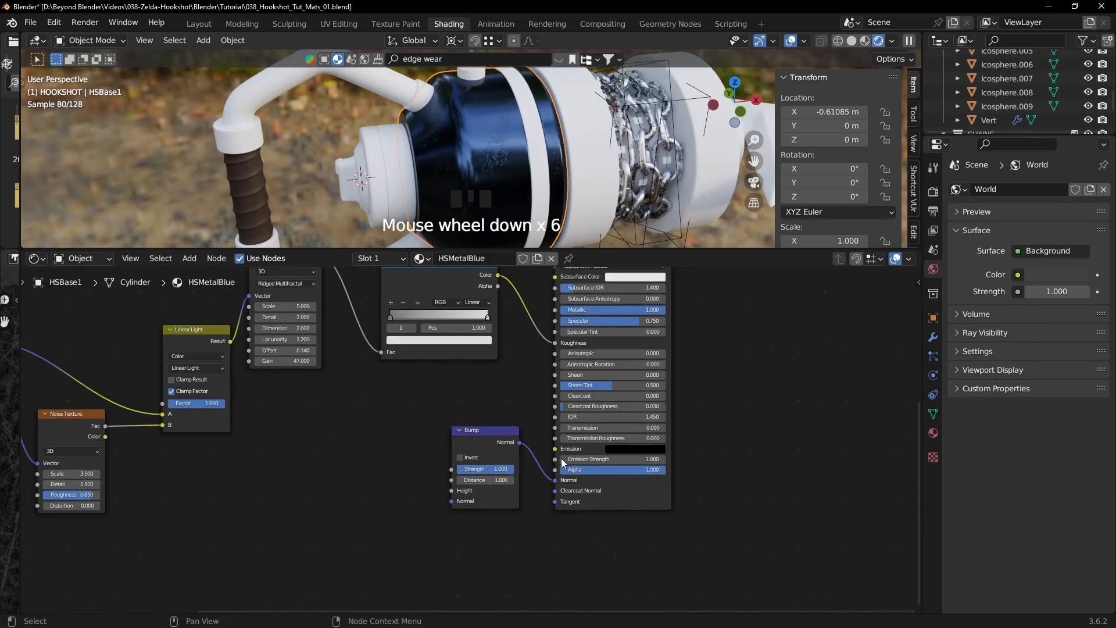
- Link the Color Ramp's Color output to the Bump node's Height input and space out the nodes
left_click_drag(492, 321, 449, 319)
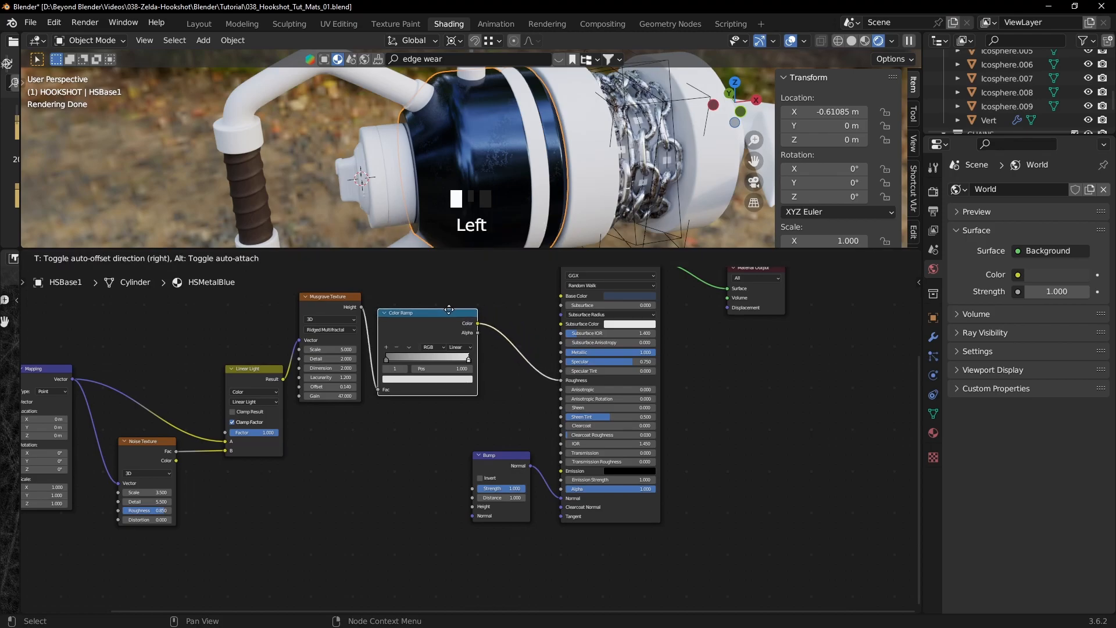
left_click_drag(509, 464, 528, 465)
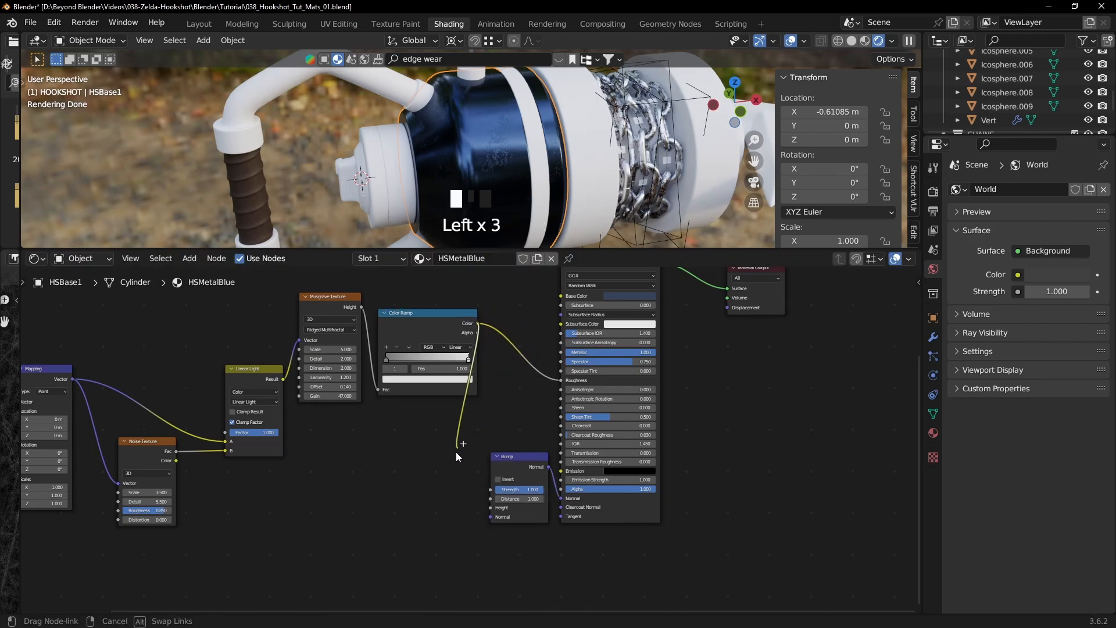
left_click_drag(488, 507, 488, 508)
left_click_drag(757, 414, 530, 522)
left_click_drag(592, 494, 639, 497)
left_click_drag(573, 476, 566, 477)
- Set the Bump node's strength to 0.1 and inspect the surface relief on the hookshot's body
scroll(552, 540, "up", 2)
middle_click_drag(521, 193, 588, 169)
scroll(532, 173, "up", 6)
scroll(588, 168, "down", 2)
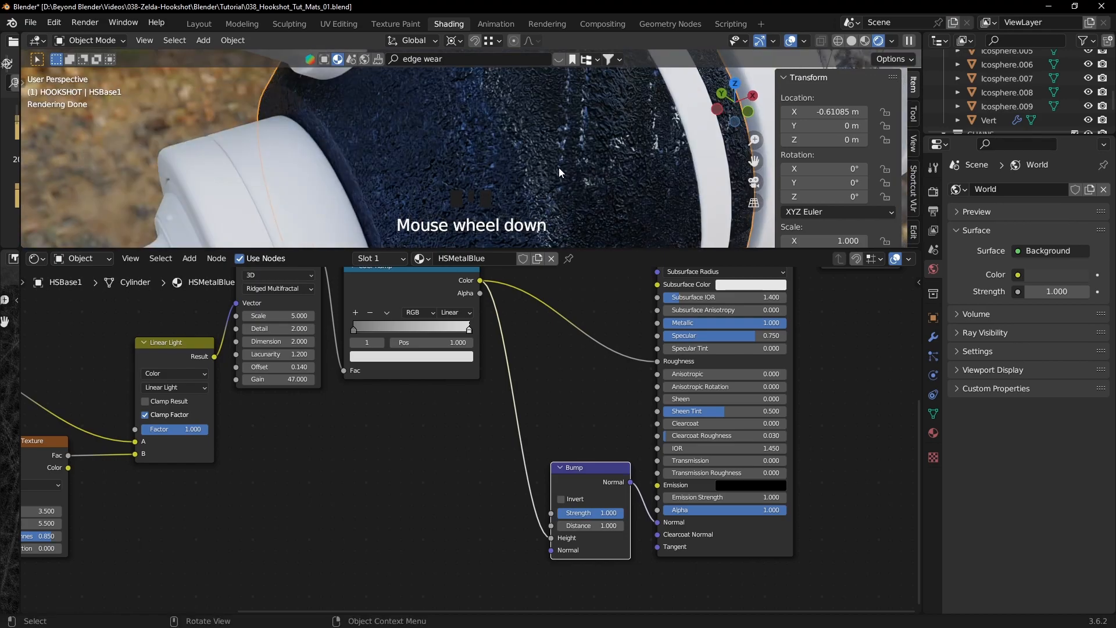
left_click(595, 511)
type("0.1")
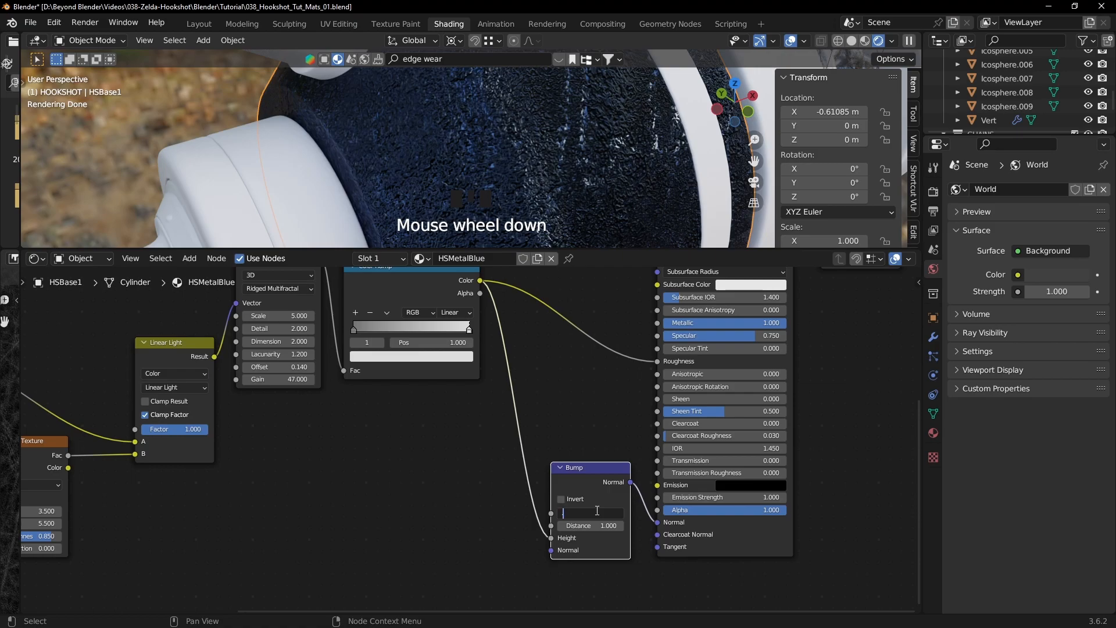
left_click(597, 511)
scroll(515, 144, "down", 4)
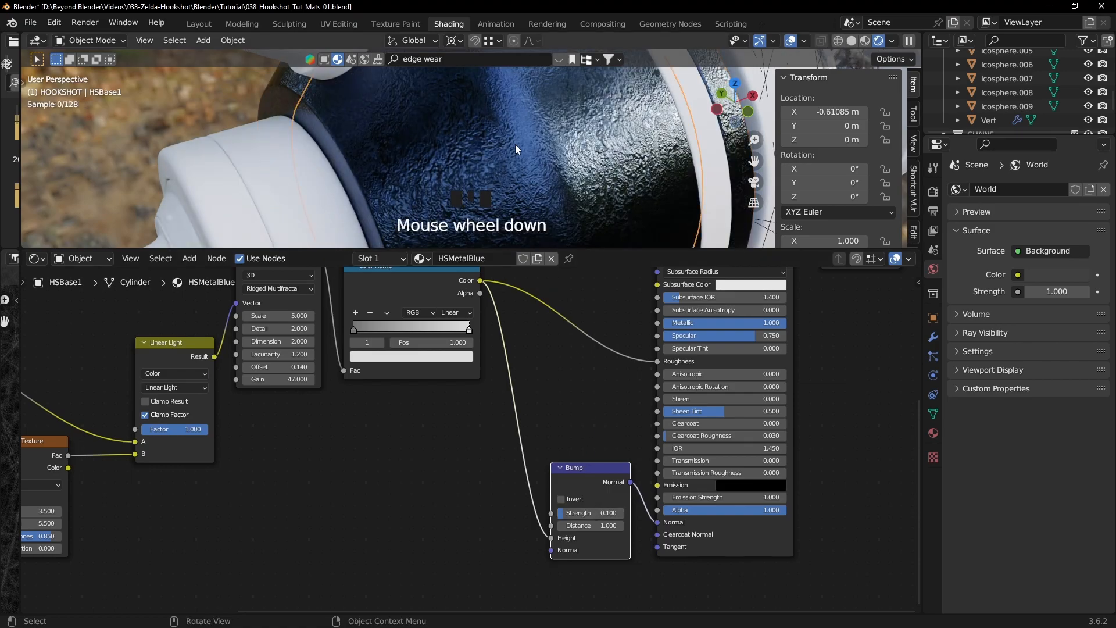
middle_click_drag(539, 175, 597, 159)
scroll(636, 520, "up", 1)
- Set the Bump node's strength to 0.03 and check the subtler relief on the body
scroll(636, 519, "up", 3)
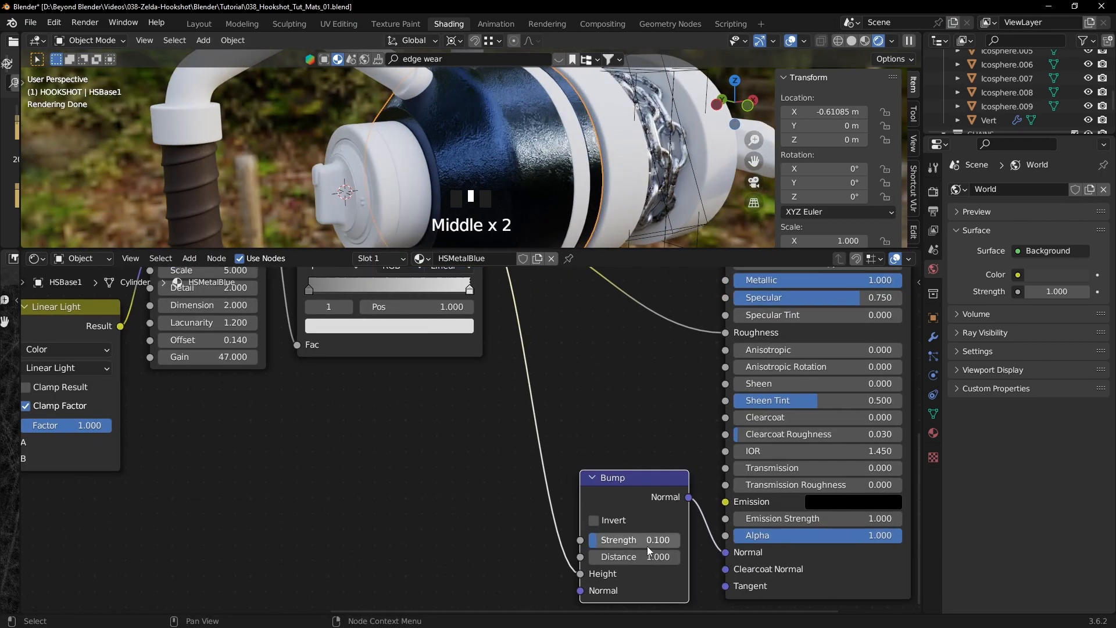
middle_click_drag(638, 532, 501, 452)
scroll(501, 452, "up", 3)
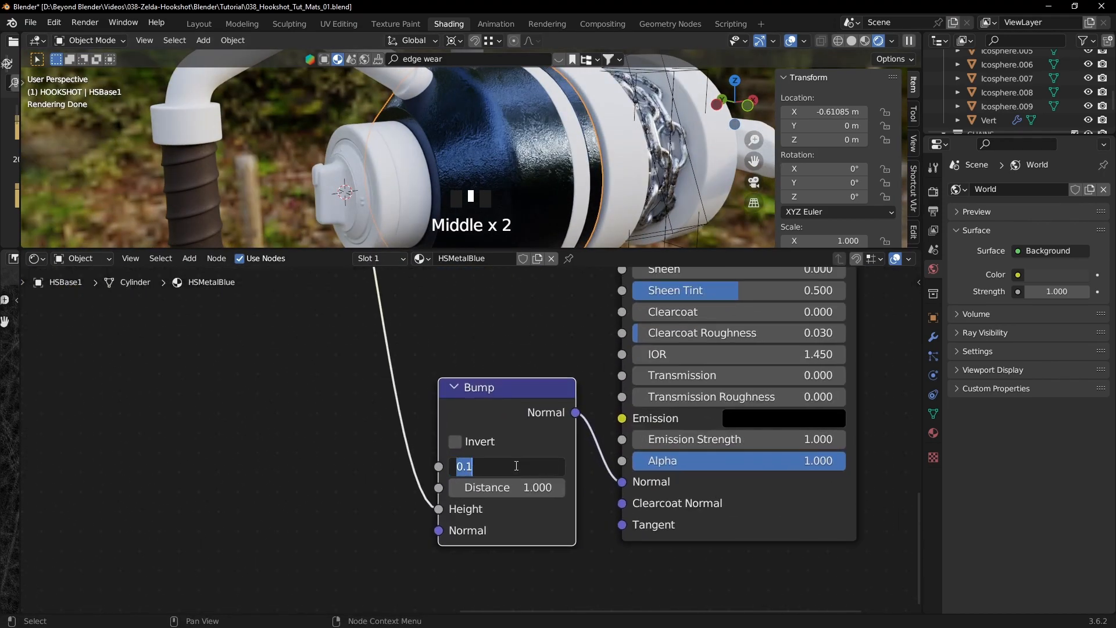
type("3")
left_click(516, 465)
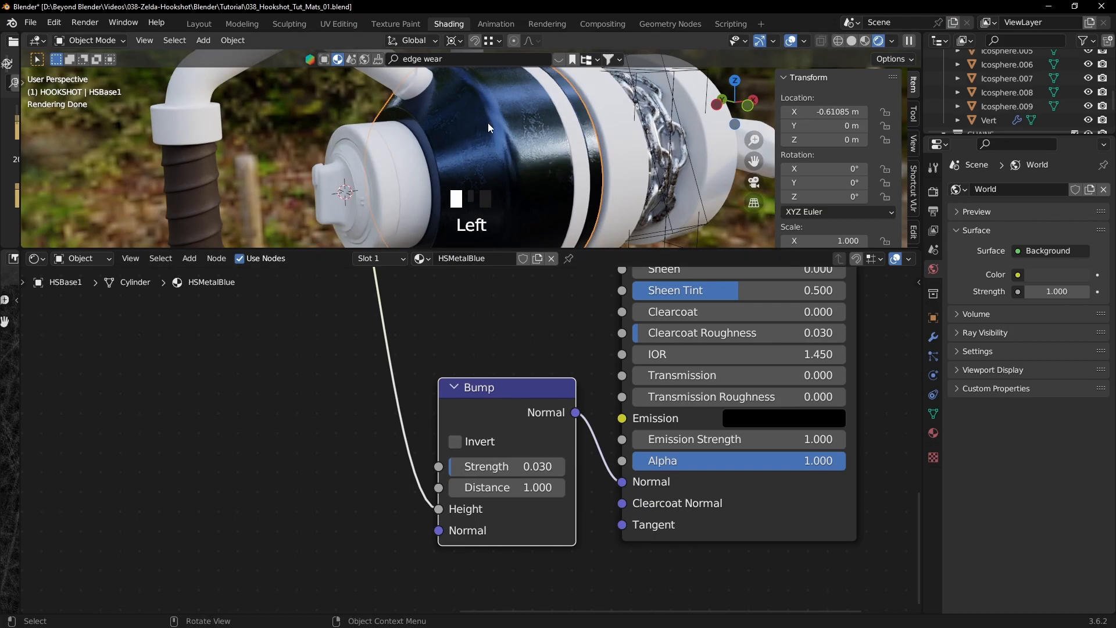
middle_click_drag(554, 153, 474, 177)
scroll(456, 144, "up", 4)
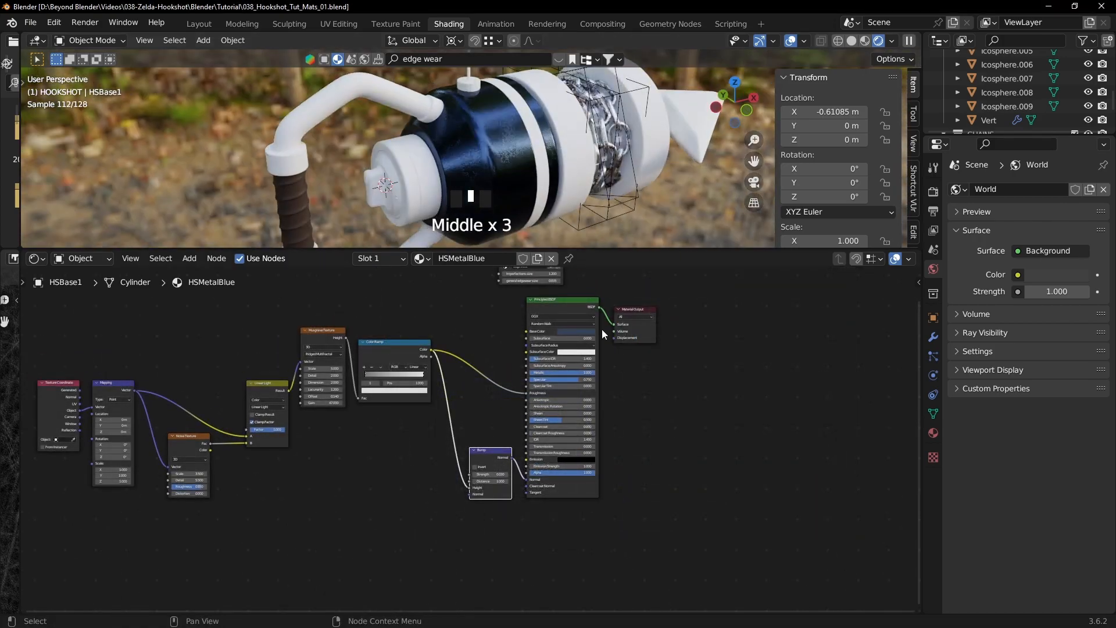
- Preview the edge wear group on the body, and restore the Principled BSDF link with the Material Output moved farther away
middle_click_drag(651, 387, 658, 442)
left_click_drag(561, 312, 610, 379)
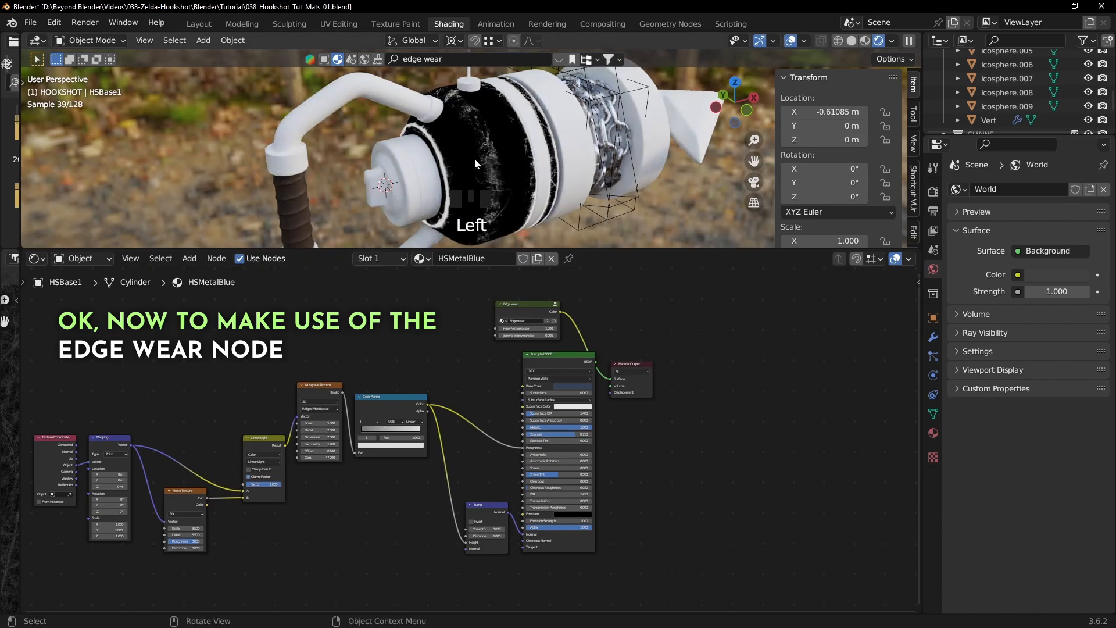
left_click_drag(594, 362, 682, 360)
left_click_drag(545, 305, 571, 305)
left_click_drag(672, 358, 688, 357)
left_click(666, 340)
middle_click_drag(655, 388, 619, 343)
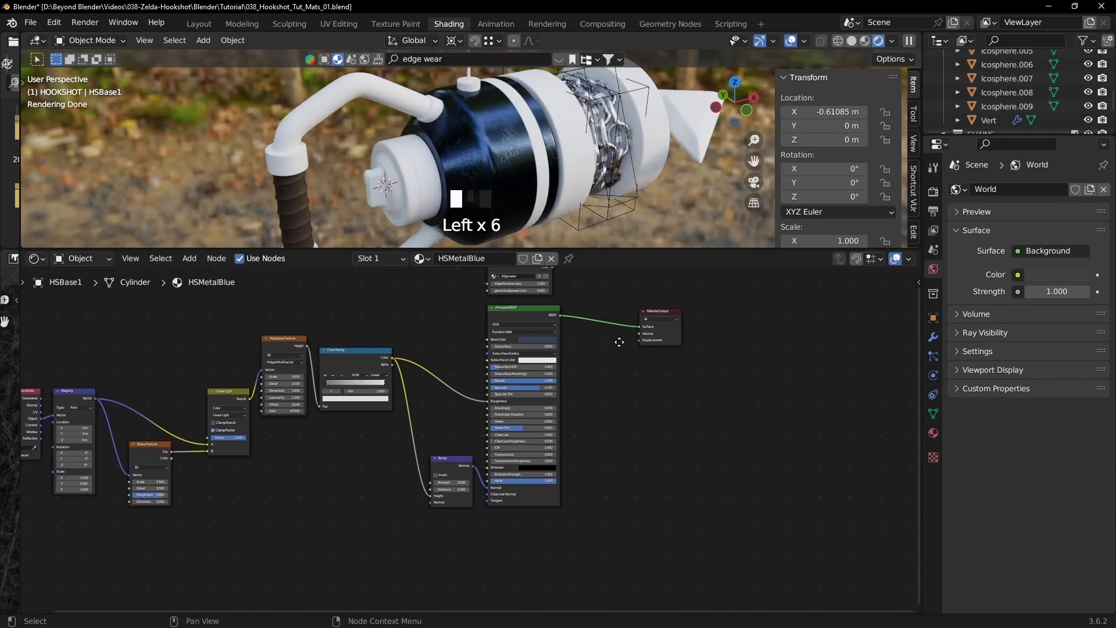
- Duplicate the Principled BSDF and place the copy below the original
left_click(534, 309)
key("shift+d")
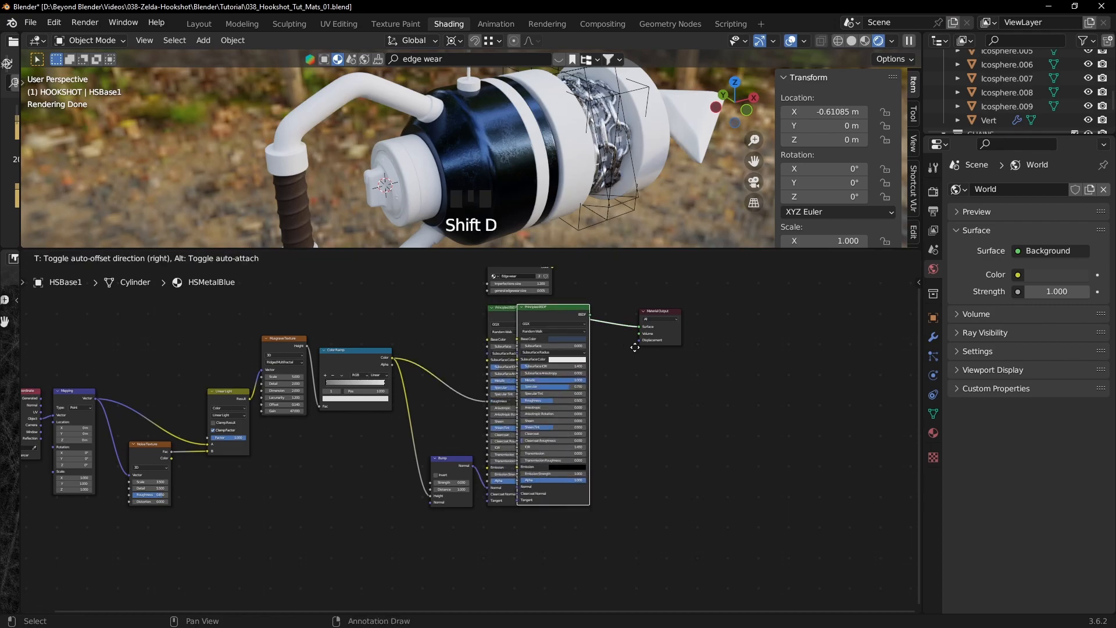
left_click(598, 559)
middle_click_drag(661, 443, 635, 345)
scroll(609, 391, "up", 3)
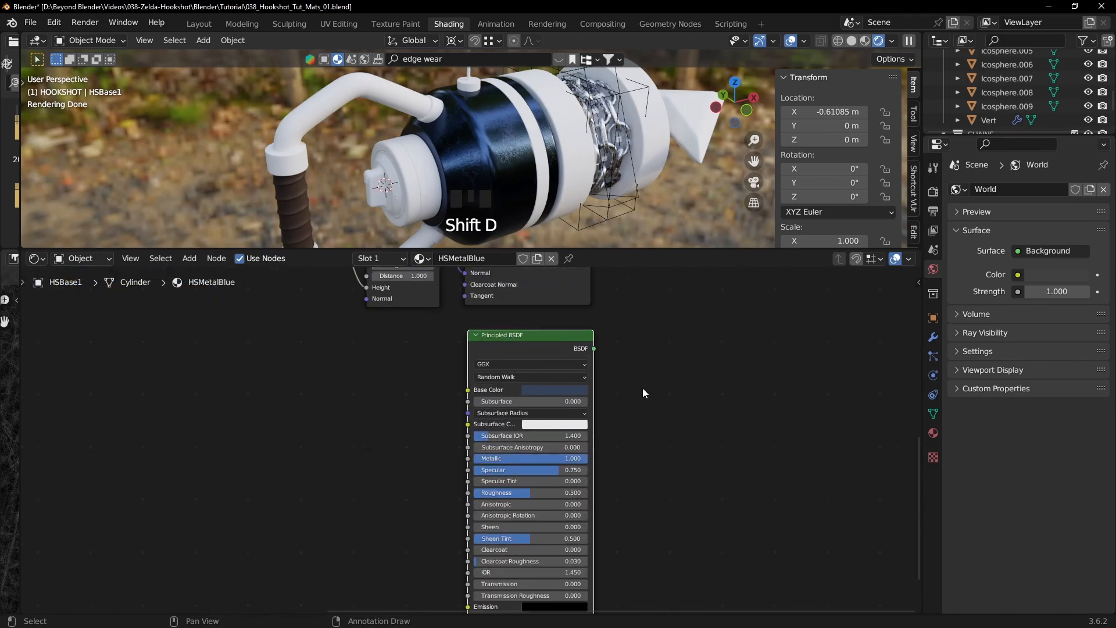
- Set the duplicated Principled BSDF's base color to pale blue, with hue 0.610, saturation 0.175 and value 0.806
left_click(567, 388)
left_click_drag(611, 285, 611, 248)
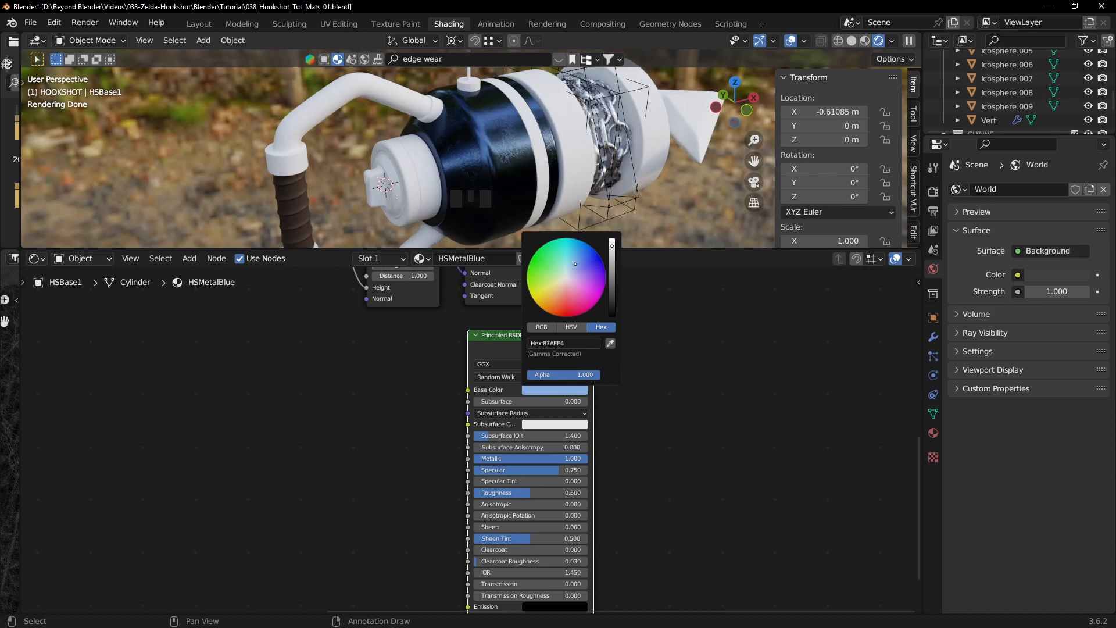
left_click(573, 327)
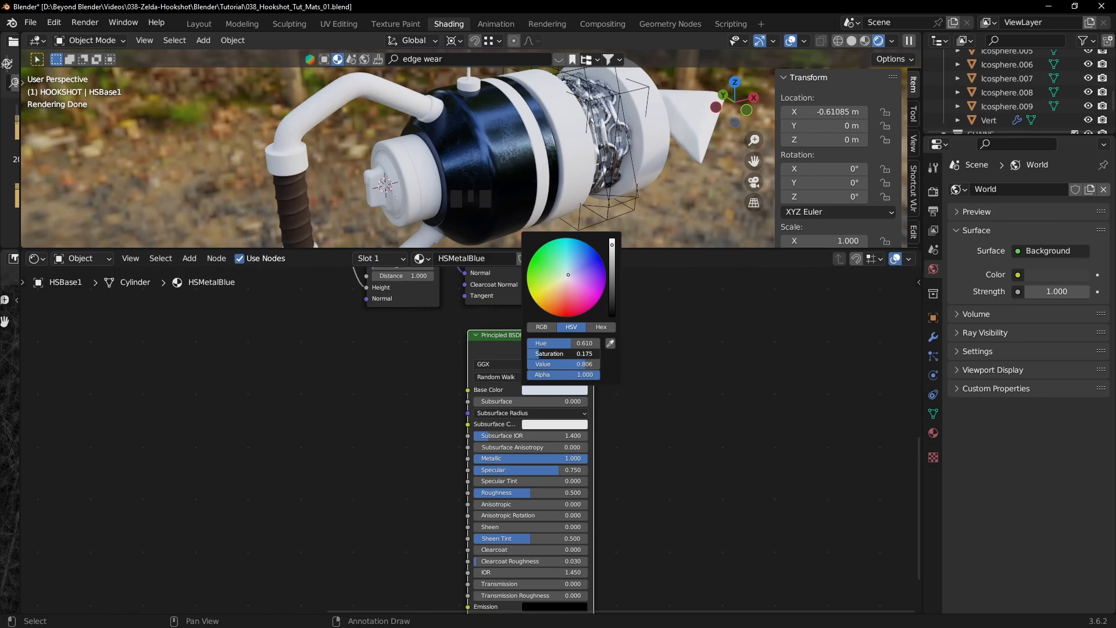
left_click(671, 417)
- Set the duplicated Principled BSDF's specular to 1.000 and its roughness to 0.256
scroll(664, 399, "up", 3)
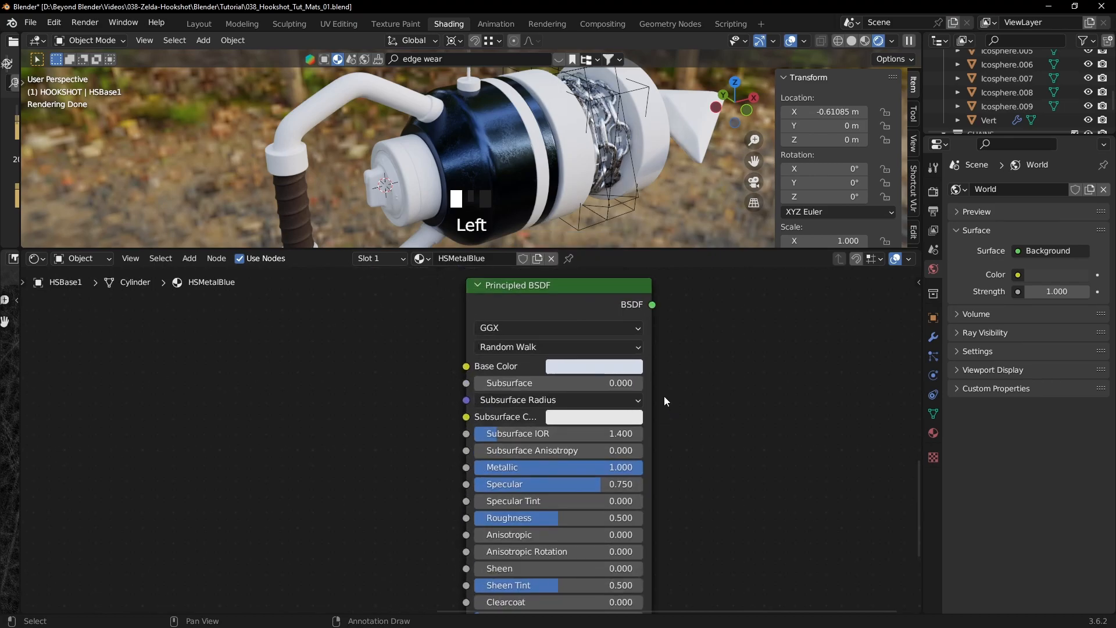
scroll(703, 421, "down", 1)
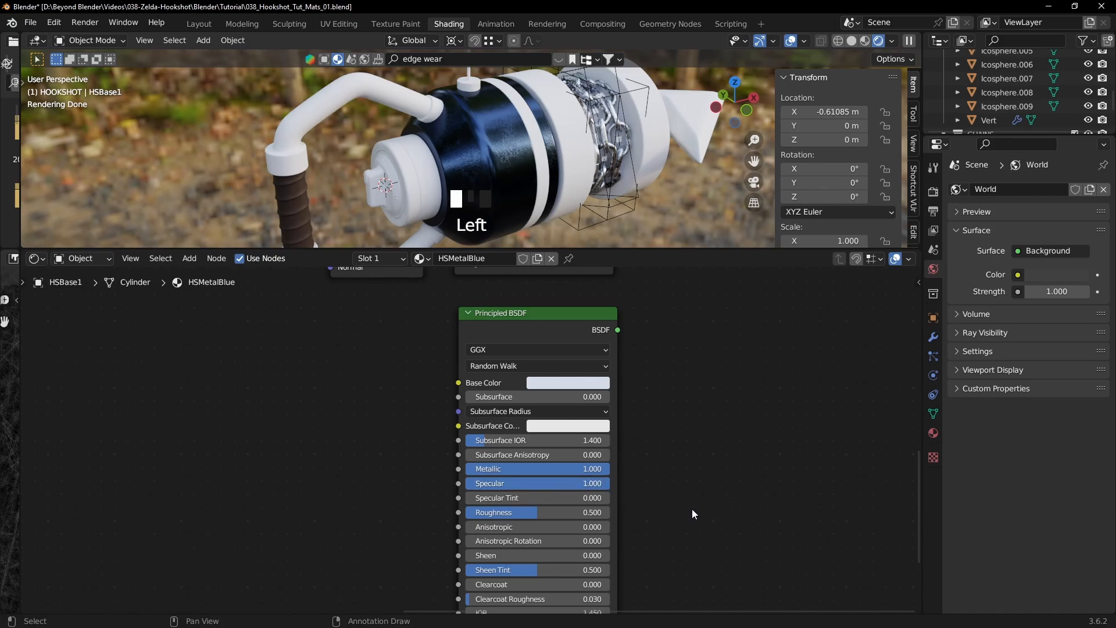
middle_click_drag(692, 511, 688, 438)
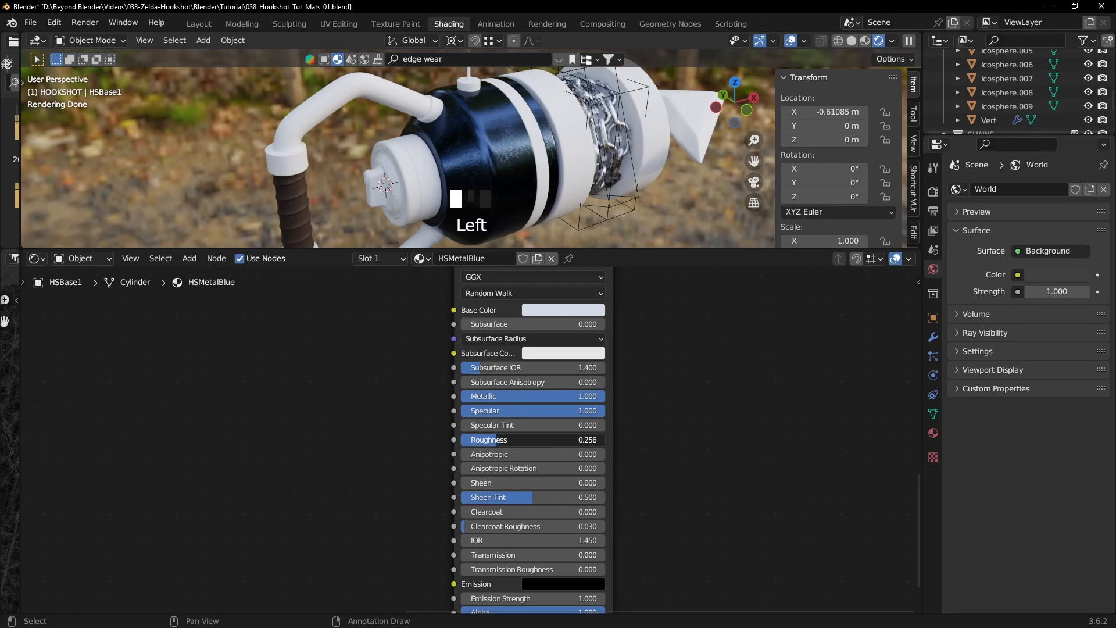
scroll(651, 456, "down", 5)
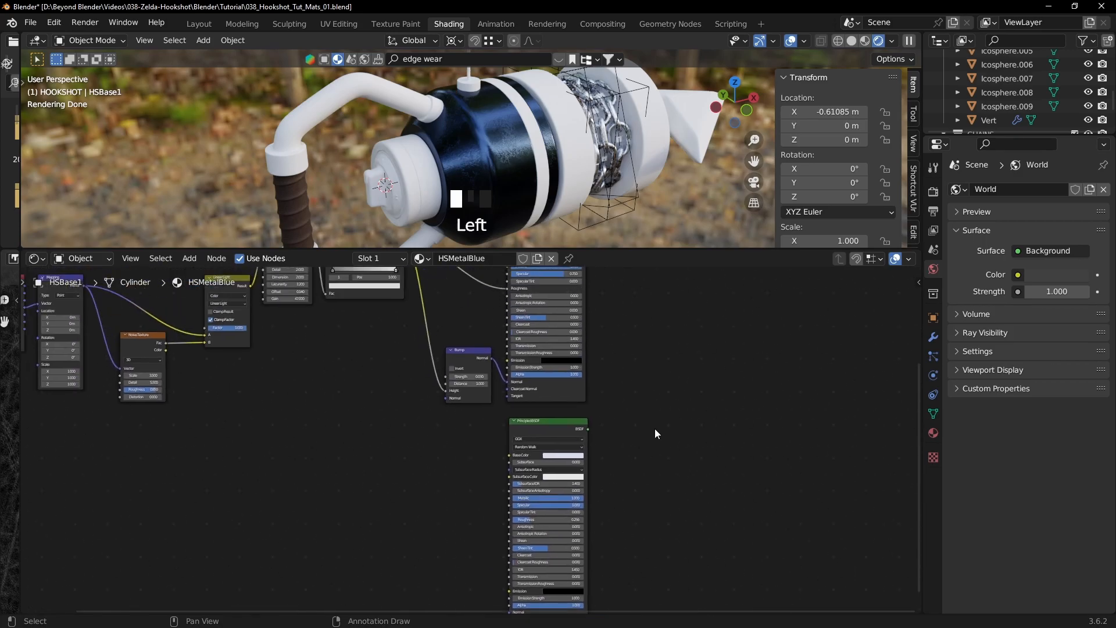
- Link the Color Ramp's Color output to the duplicated Principled BSDF's Roughness and preview that shader on the body
middle_click_drag(644, 370, 650, 362)
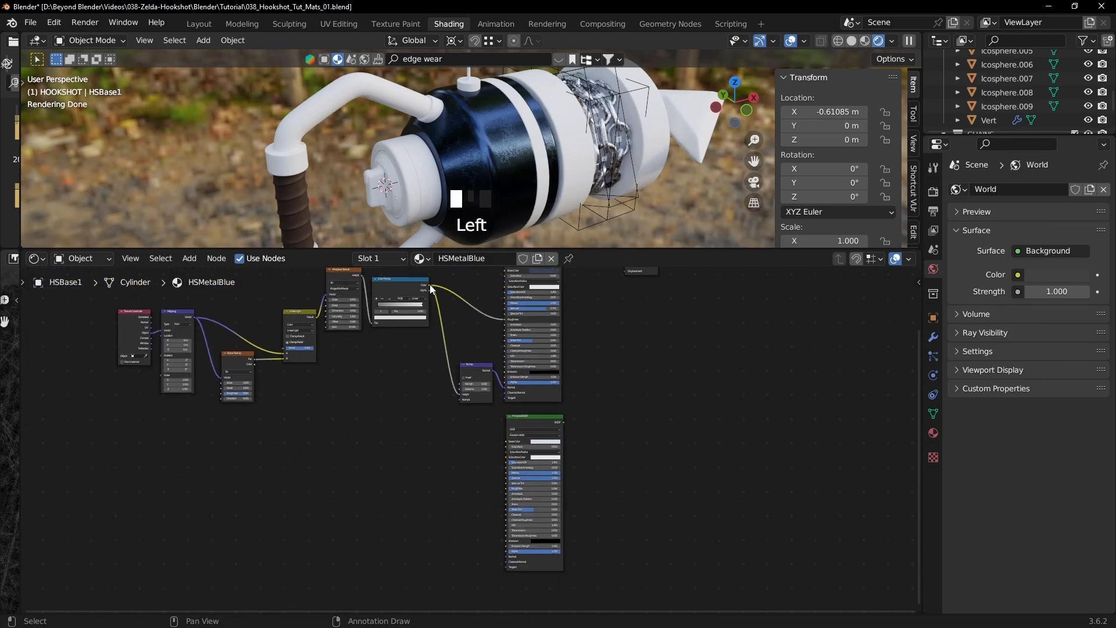
left_click_drag(493, 490, 505, 489)
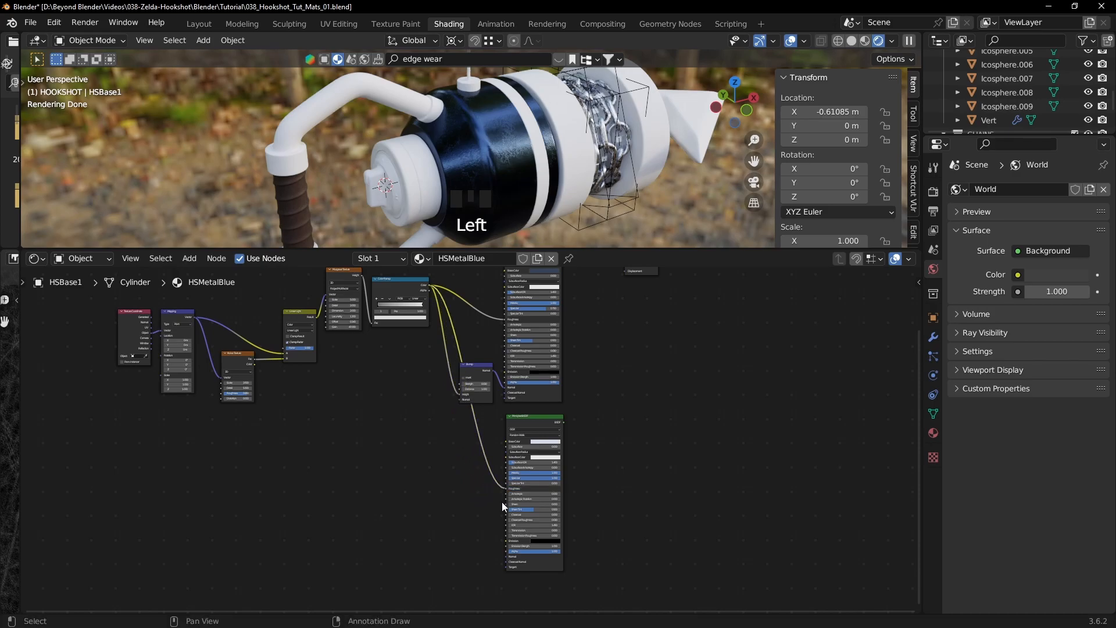
left_click(530, 424, "ctrl+shift")
middle_click_drag(515, 125, 507, 186)
scroll(505, 159, "up", 4)
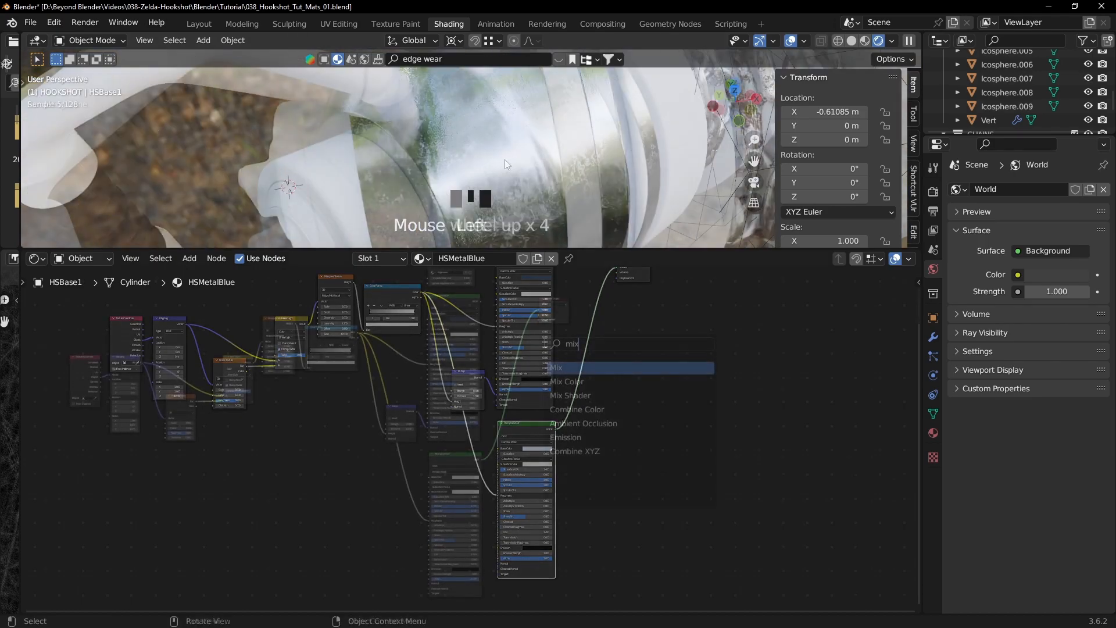
- Add a Mix Shader node on the link between the duplicated Principled BSDF and the Material Output
left_click(543, 343)
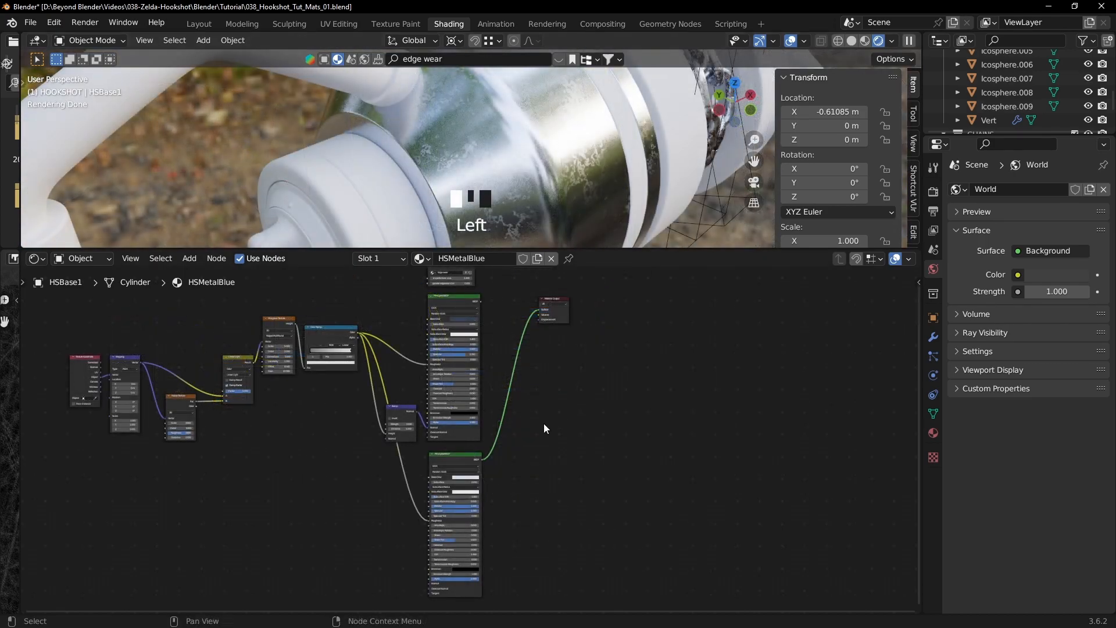
key("shift+a")
mouse_move(492, 470)
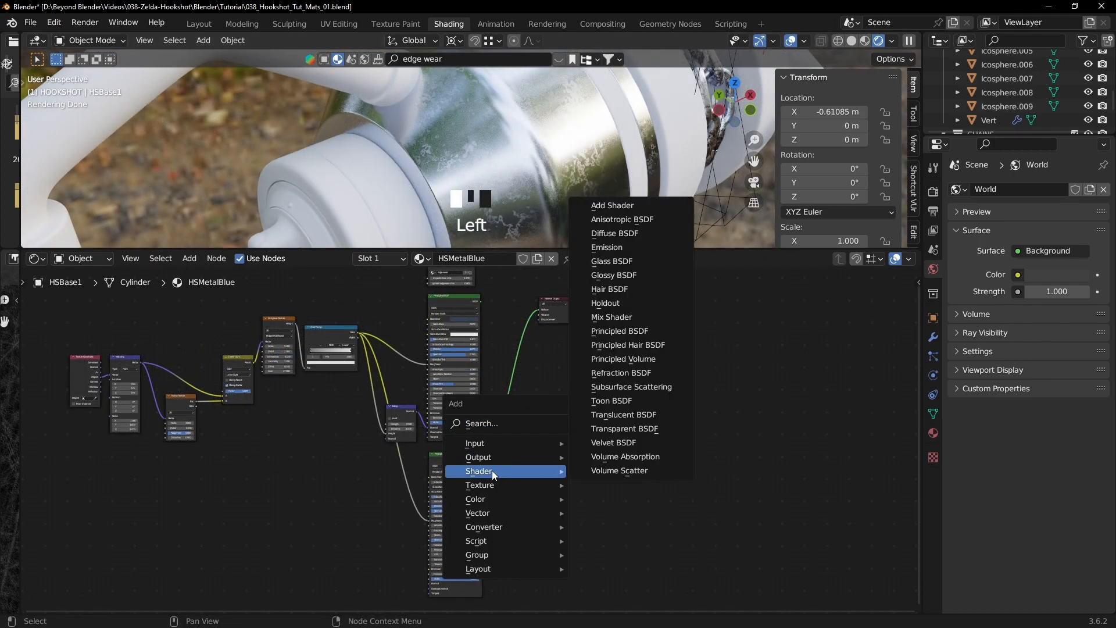
left_click(621, 323)
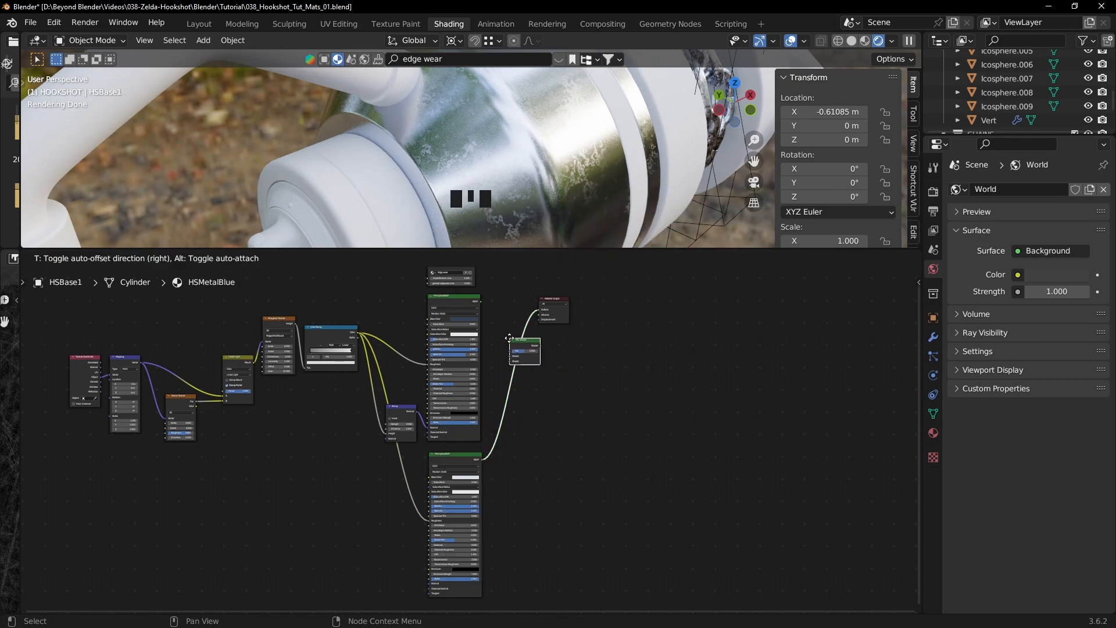
left_click(508, 337)
- Move the duplicated Principled BSDF's link to the Mix Shader's second Shader input and link the original Principled BSDF to the first
scroll(629, 410, "up", 4)
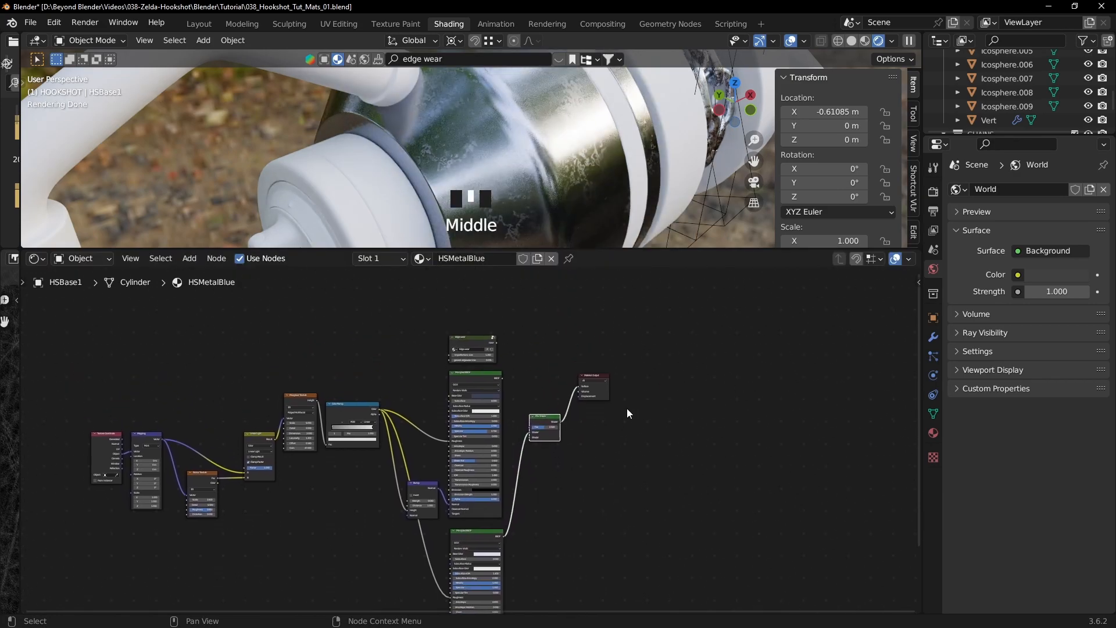
scroll(632, 421, "up", 4)
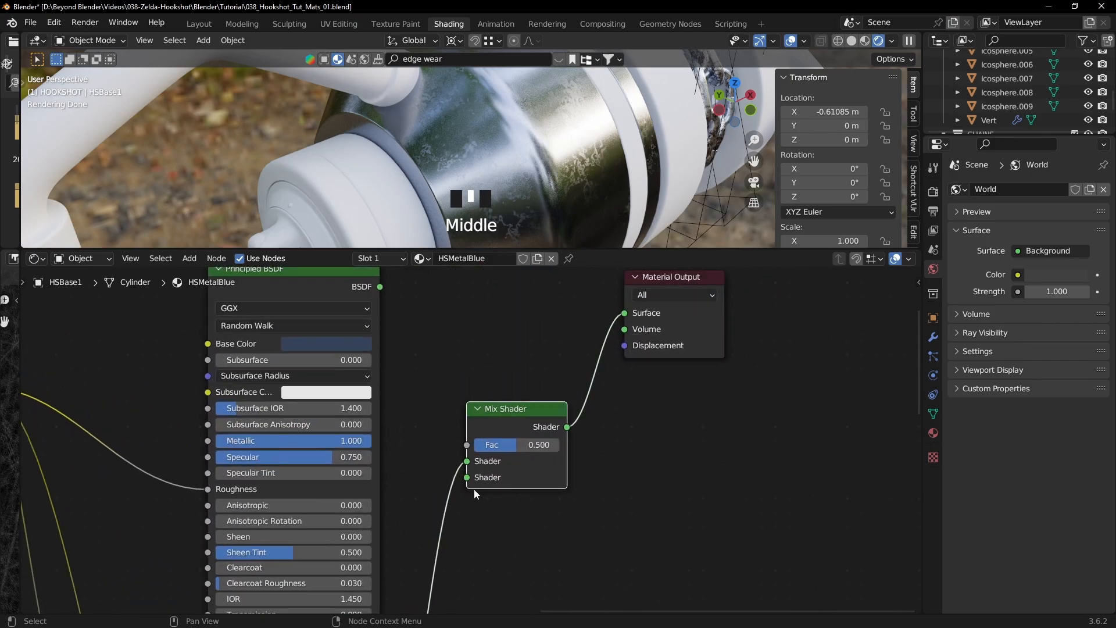
mouse_move(467, 463)
left_mouse_down()
mouse_move(455, 473)
mouse_move(467, 477)
left_mouse_up()
scroll(494, 491, "down", 5)
middle_click_drag(501, 496, 539, 291)
middle_click_drag(549, 362, 573, 473)
left_click_drag(460, 323, 520, 443)
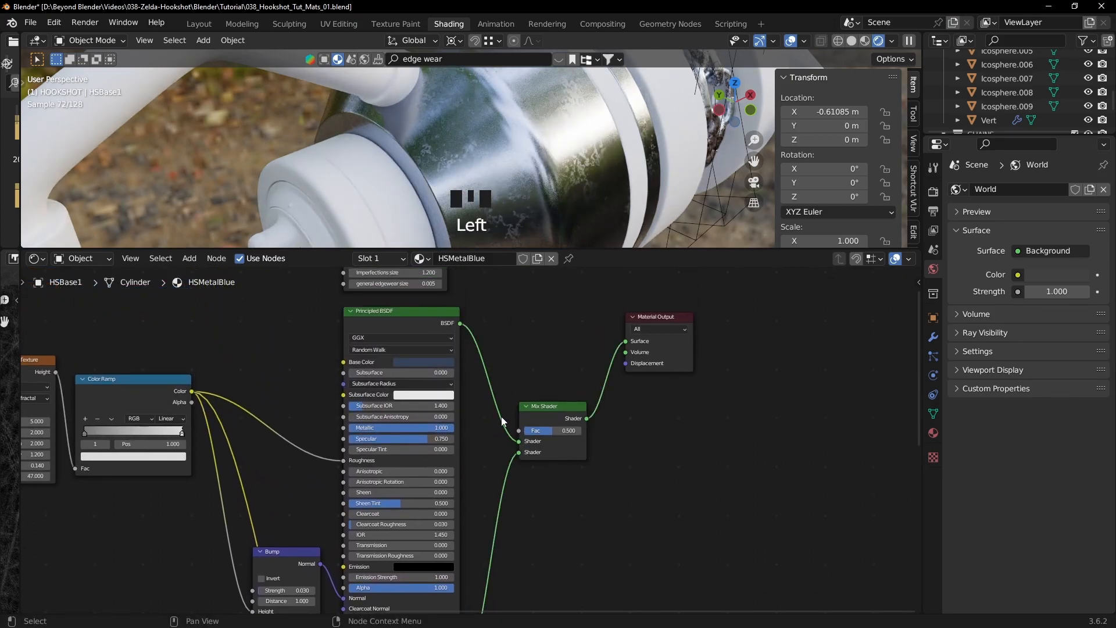
- Try the Mix Shader factor at 1.000, then set it to 0.5, saving the file along the way
scroll(549, 142, "down", 3)
middle_click_drag(549, 142, 515, 183)
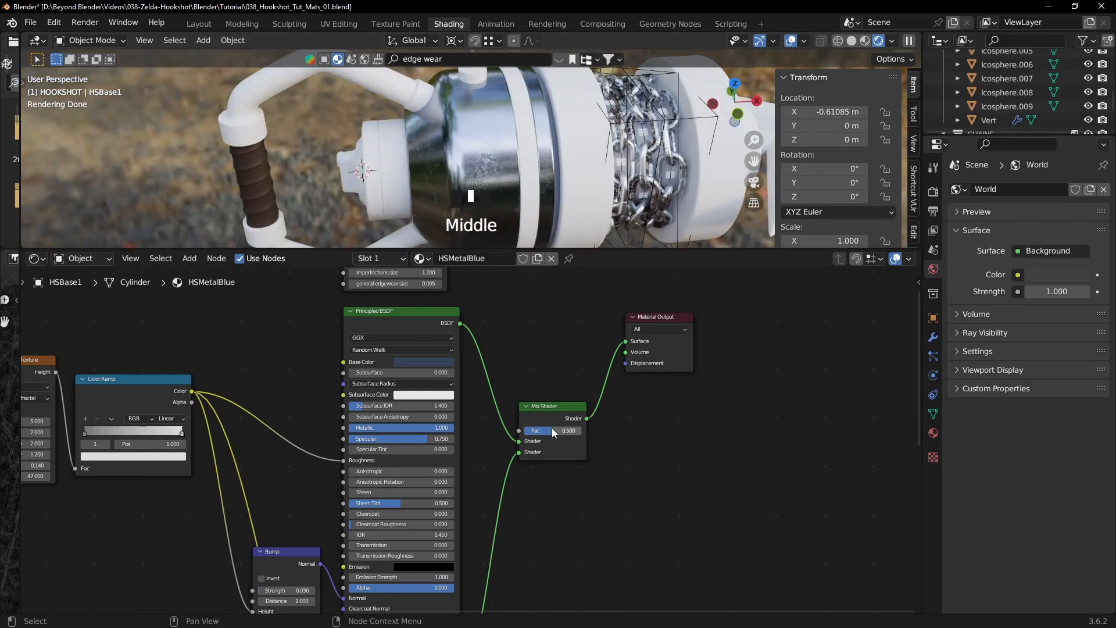
left_click_drag(552, 430, 582, 431)
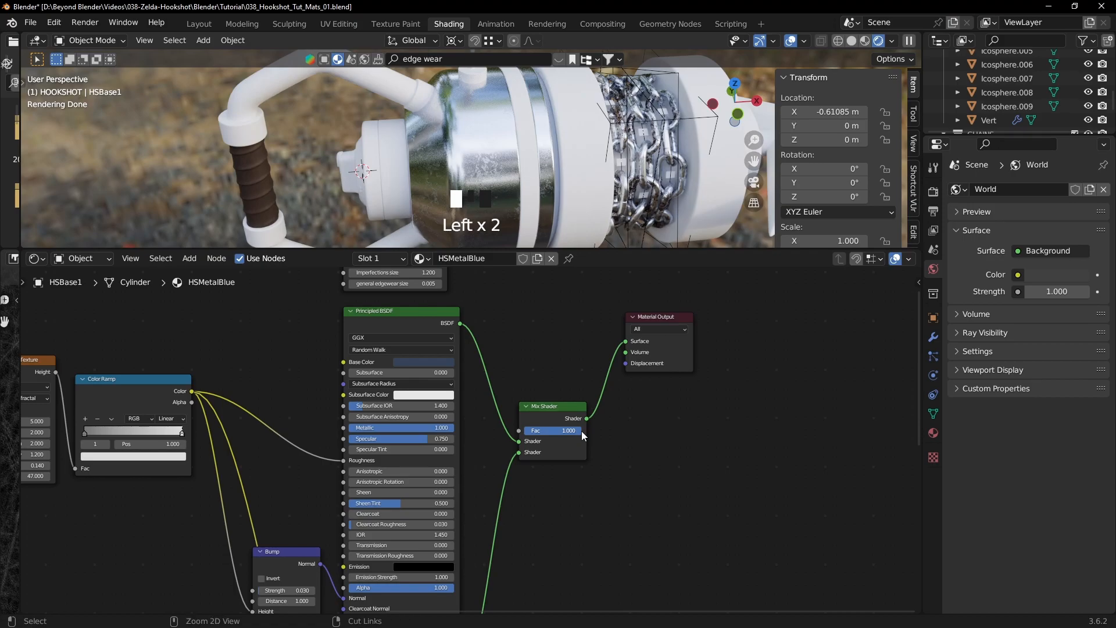
key("ctrl+s")
type(".5")
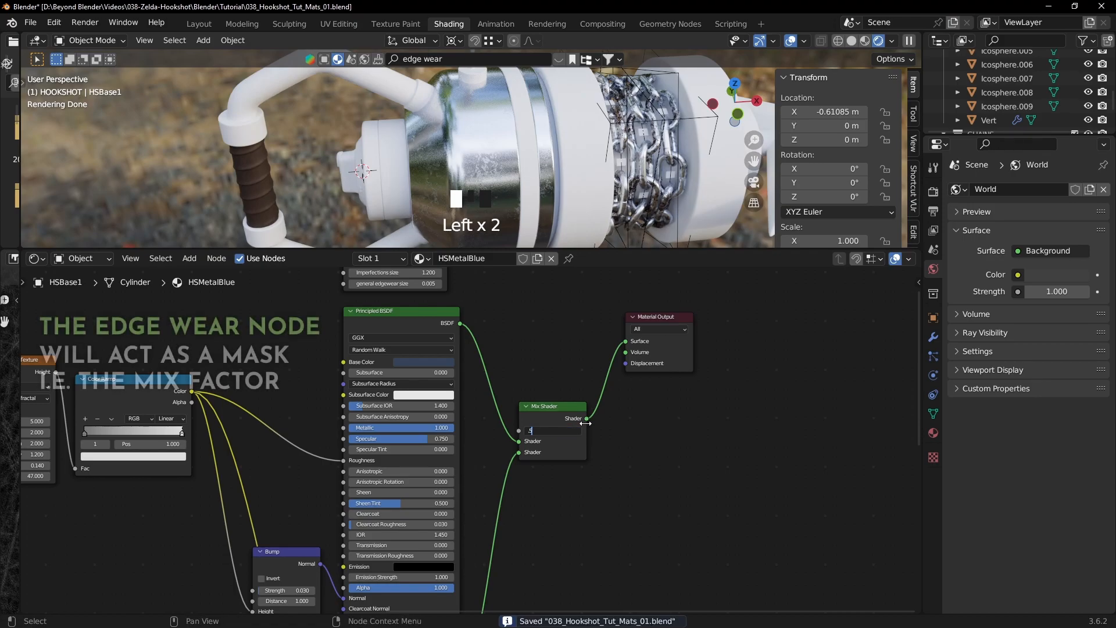
key("Return")
- Link the Edge wear group's Color output to the Mix Shader's Fac and inspect the worn edges on the body
middle_click_drag(578, 341, 570, 419)
left_click_drag(405, 319, 511, 508)
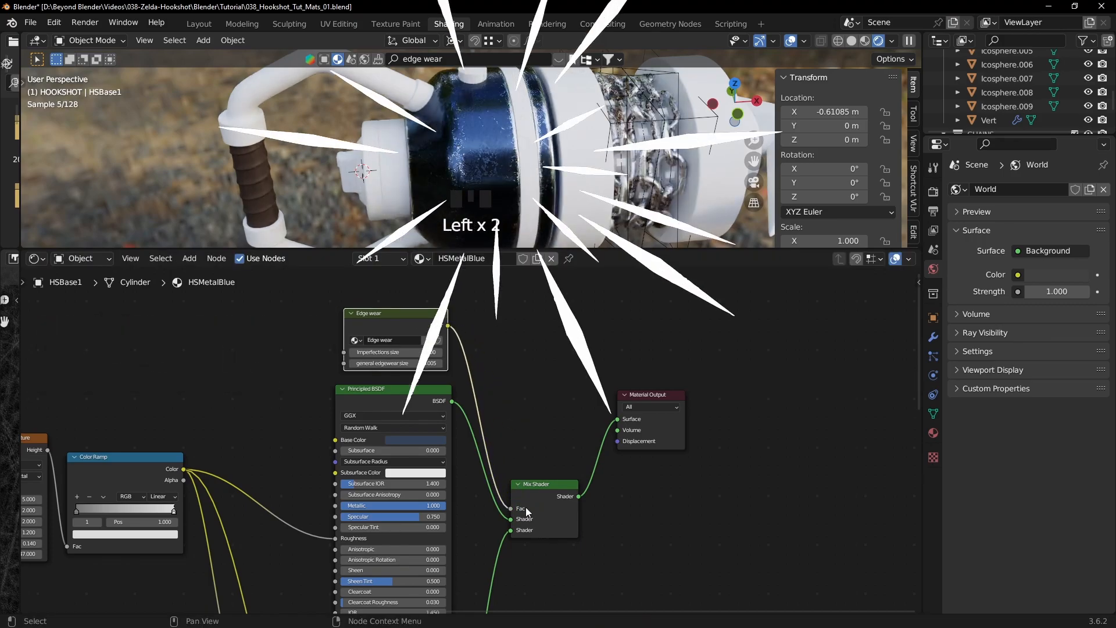
middle_click_drag(549, 174, 623, 160)
key("ctrl+space")
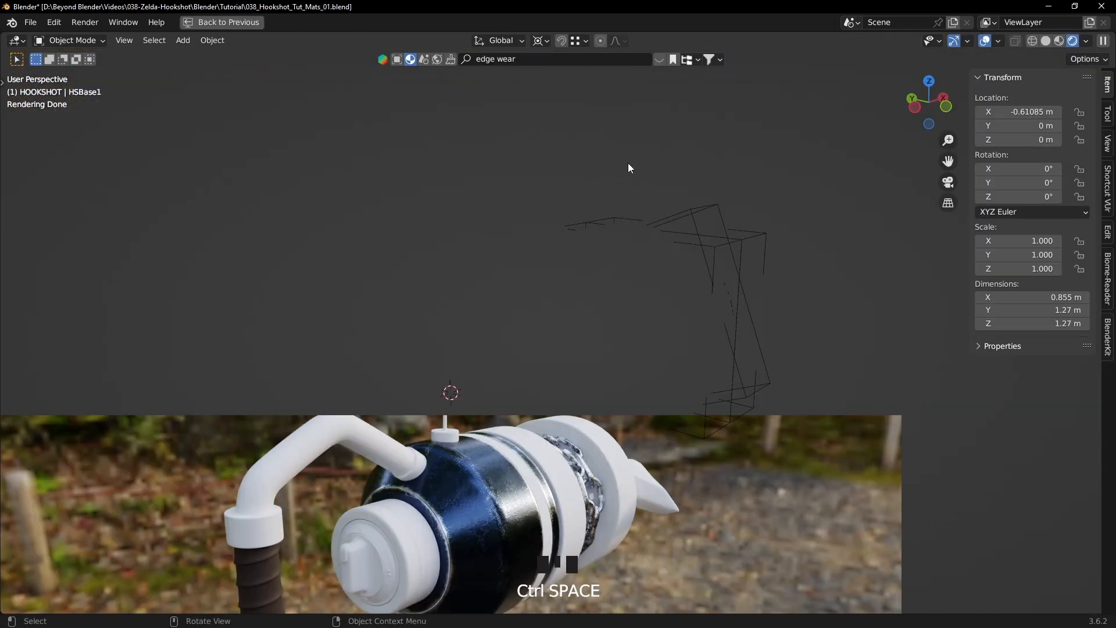
middle_click_drag(641, 231, 479, 311)
scroll(664, 285, "up", 3)
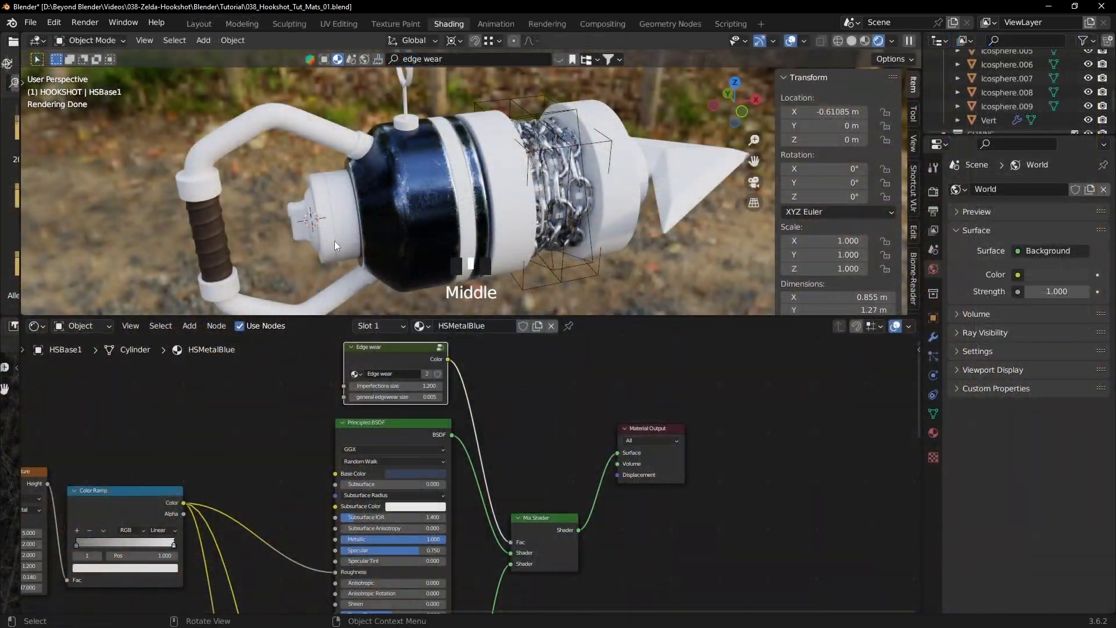
- Assign the HSMetalBlue material to the two stepped dial sections, HSDial1 and HSDial2, at the rear of the body
middle_click_drag(334, 241, 413, 211)
scroll(395, 225, "up", 2)
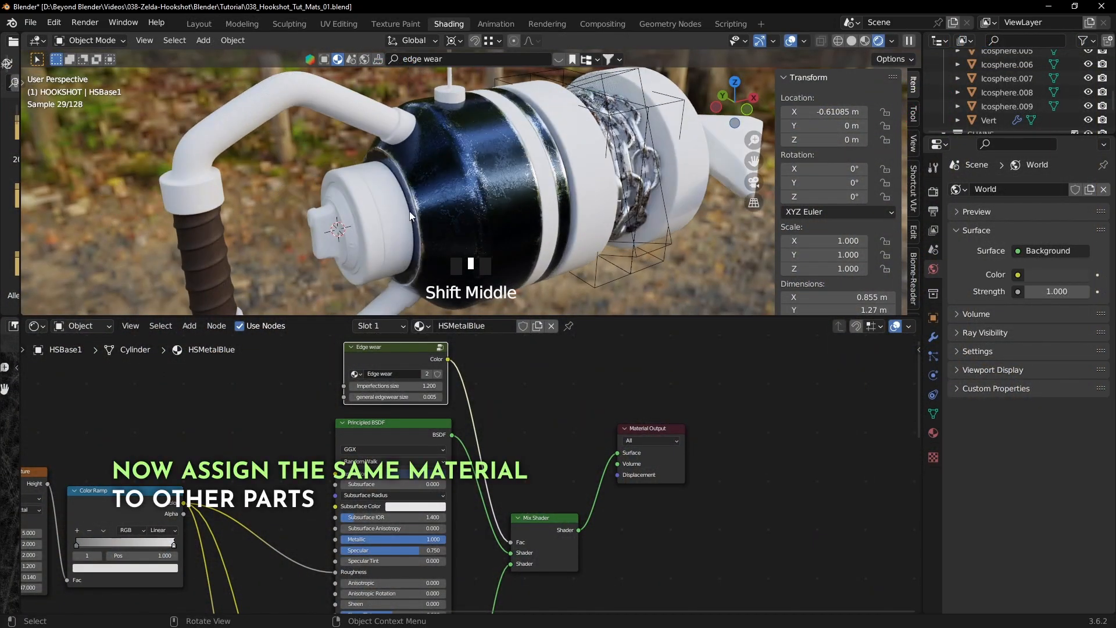
left_click(403, 213)
left_click(442, 326)
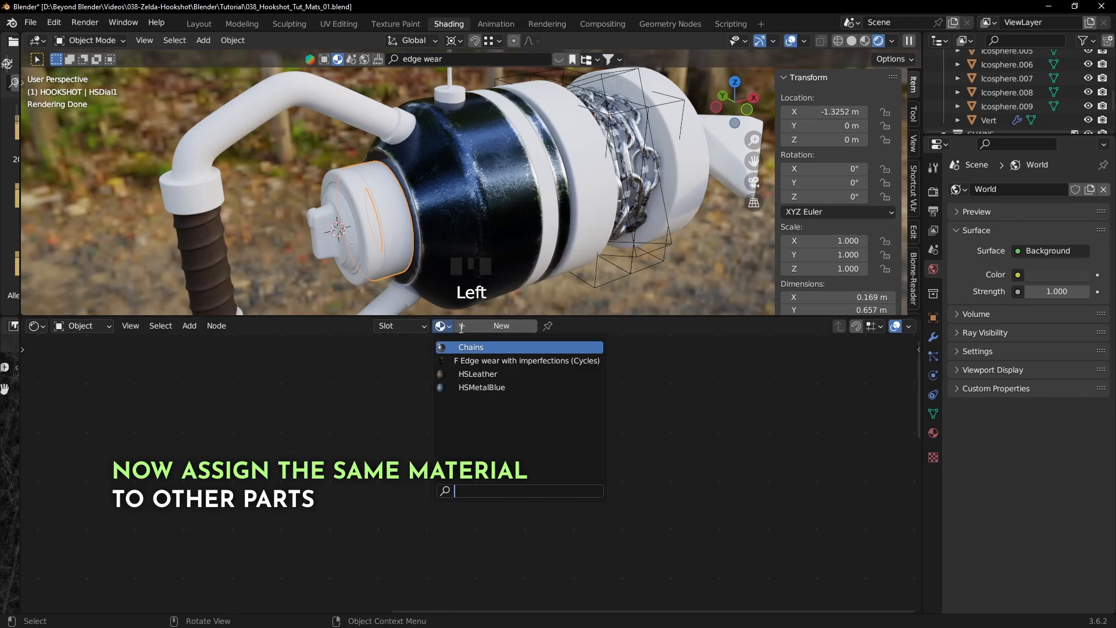
left_click(487, 387)
left_click(369, 227)
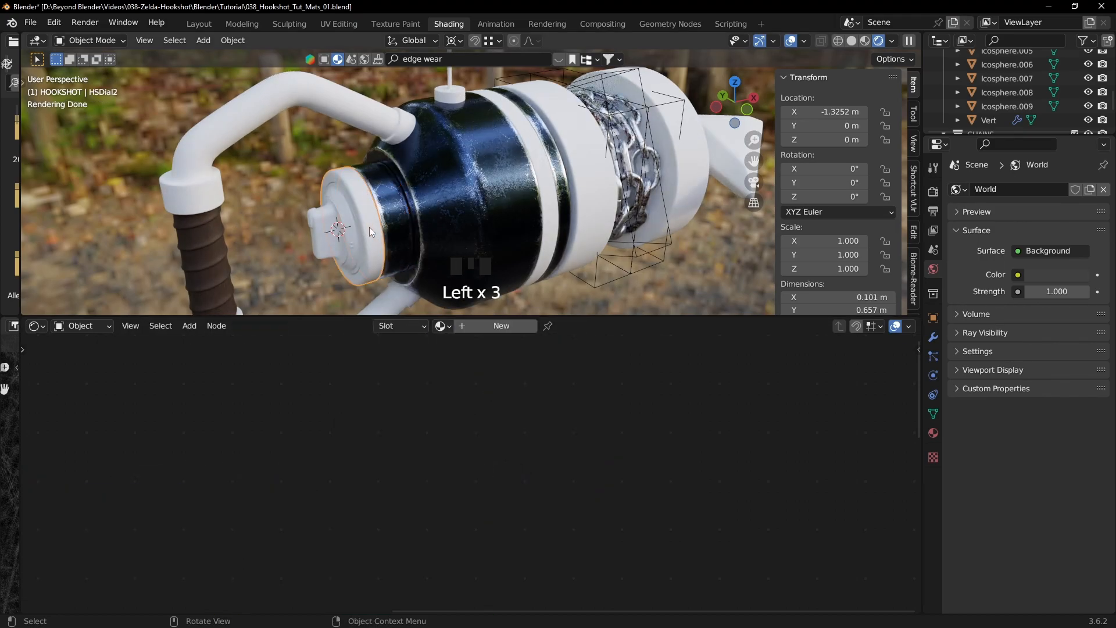
left_click(453, 328)
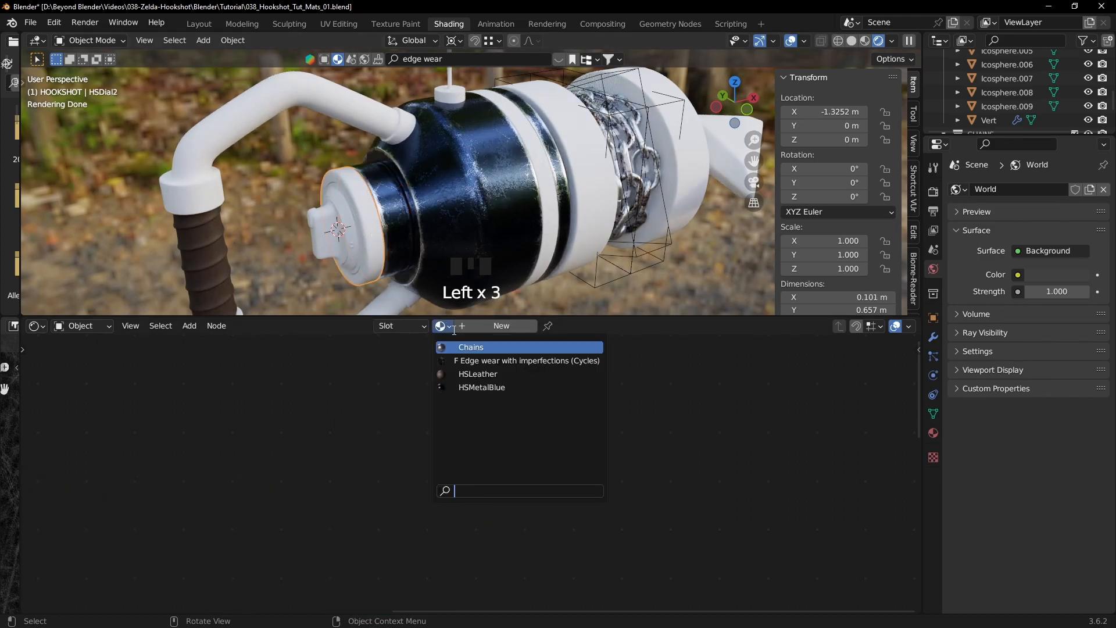
left_click(482, 388)
- Assign the HSMetalBlue material to two more unshaded sections along the hookshot's body
middle_click_drag(514, 202, 482, 207, "shift")
left_click(466, 153)
left_click(442, 326)
left_click(478, 389)
middle_click_drag(552, 200, 459, 198, "shift")
left_click(532, 193)
left_click(443, 326)
left_click(482, 388)
- Assign the HSMetalBlue material to the small reticle mount on top of the body
left_click(666, 133)
middle_click_drag(541, 186, 593, 173)
scroll(523, 175, "up", 2)
left_click(402, 87)
left_click(443, 326)
left_click(481, 388)
- Assign the HSMetalBlue material to the reticle ring and its inner piece, HSReticleInner3
middle_click_drag(430, 116, 460, 198, "shift")
middle_click_drag(459, 197, 483, 180)
left_click(519, 215)
left_click(443, 326)
left_click(482, 387)
left_click(504, 200)
left_click(442, 326)
left_click(468, 386)
- Examine the blue metal and edge wear across the whole hookshot in a maximized viewport
key("ctrl+space")
scroll(523, 221, "down", 4)
middle_click_drag(605, 302, 652, 221, "shift")
middle_click_drag(652, 221, 382, 312)
middle_click_drag(569, 297, 523, 309)
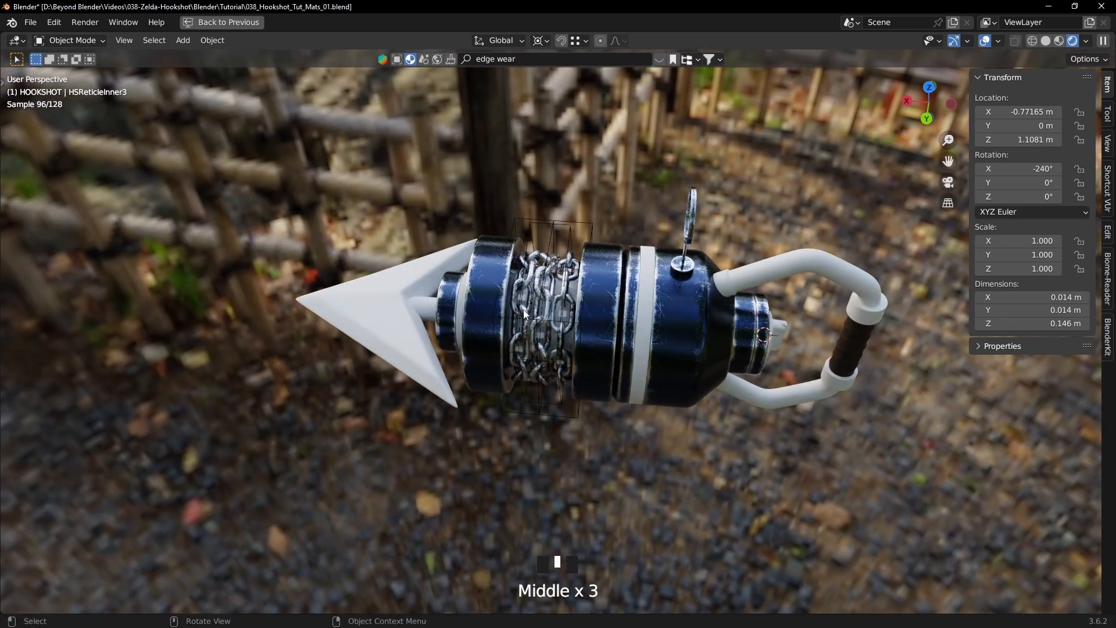
scroll(625, 300, "up", 3)
middle_click_drag(637, 302, 661, 278)
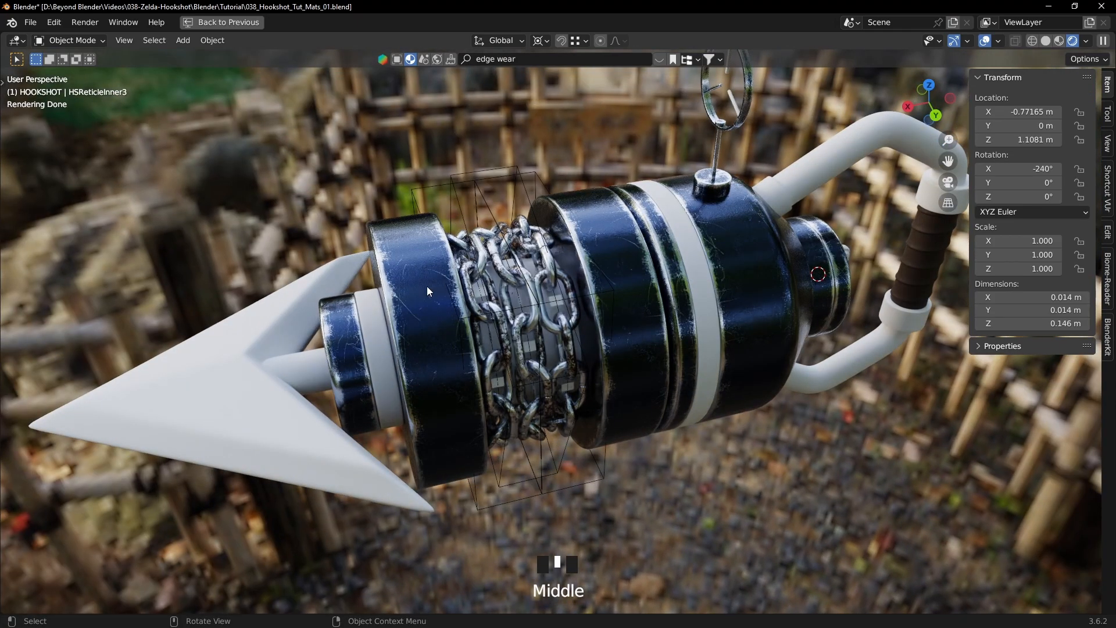
middle_click_drag(431, 271, 496, 284)
- Try rotating the large front section, HSBase2Instance, about the global X axis
left_click(419, 316)
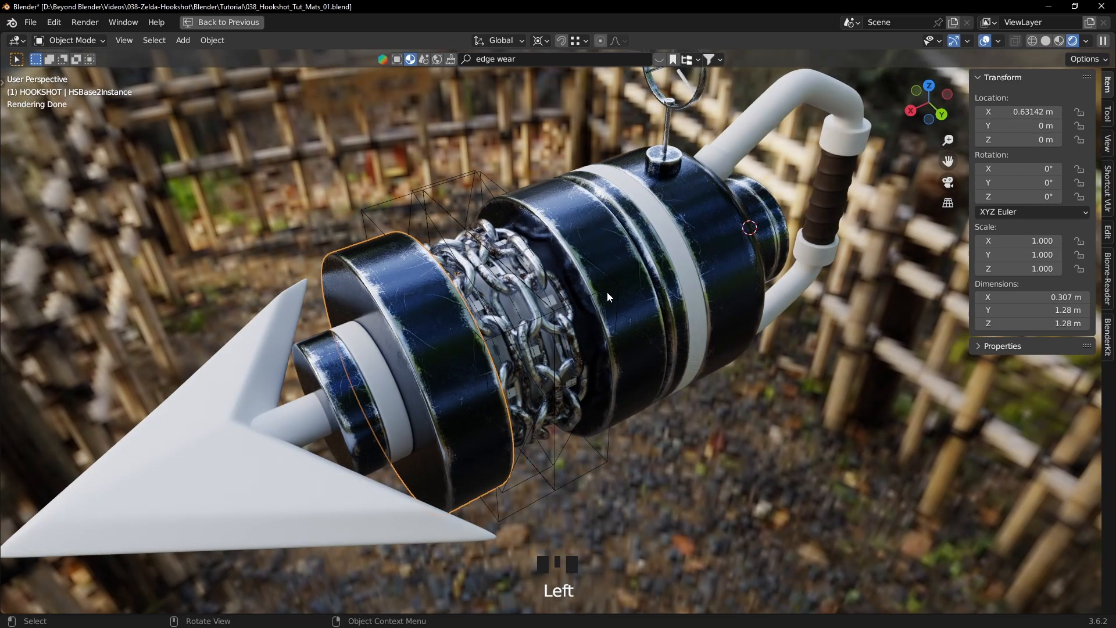
key("r")
key("x")
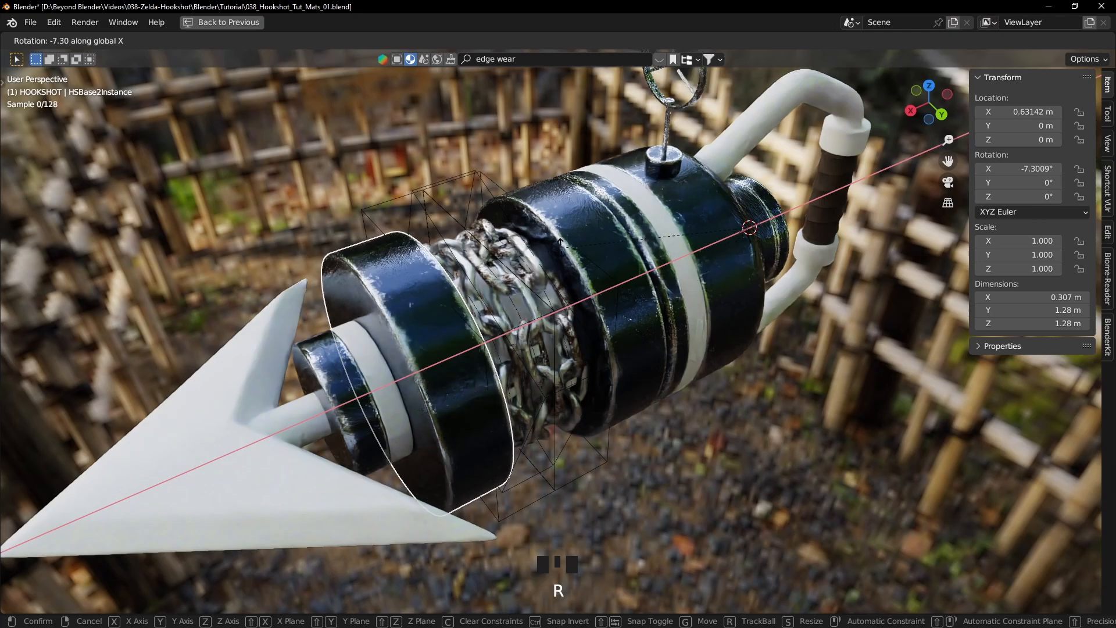
right_click(589, 332)
middle_click_drag(557, 303, 455, 301)
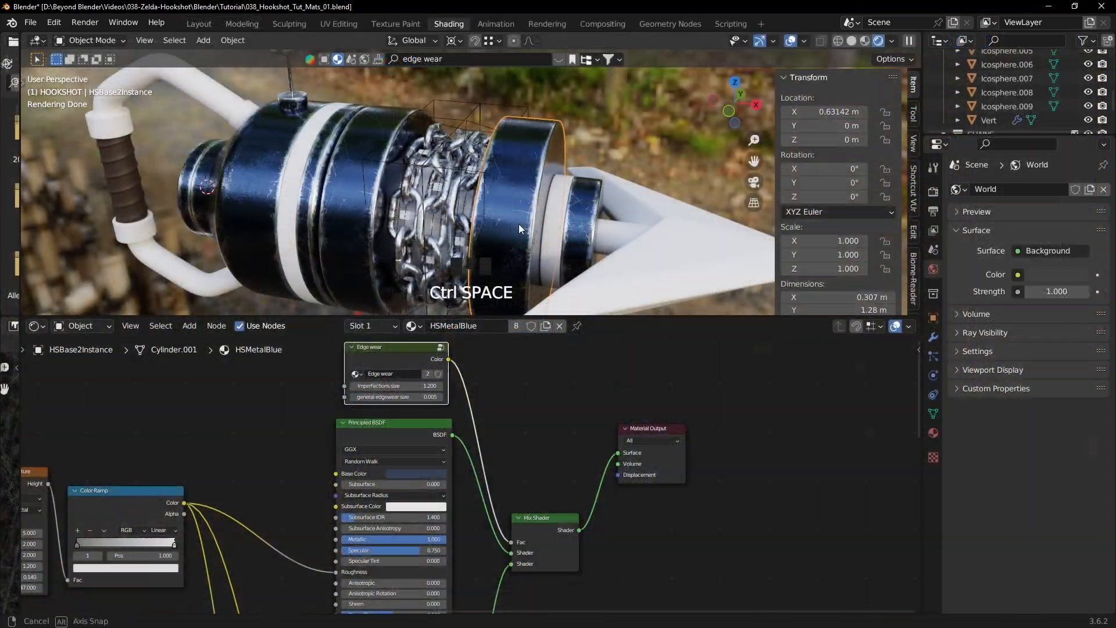
- Give the handle's two end collars a duplicate of the HSMetalBlue material and name it HSCopper
middle_click_drag(519, 224, 580, 217)
scroll(506, 219, "down", 2)
middle_click_drag(506, 220, 586, 184, "shift")
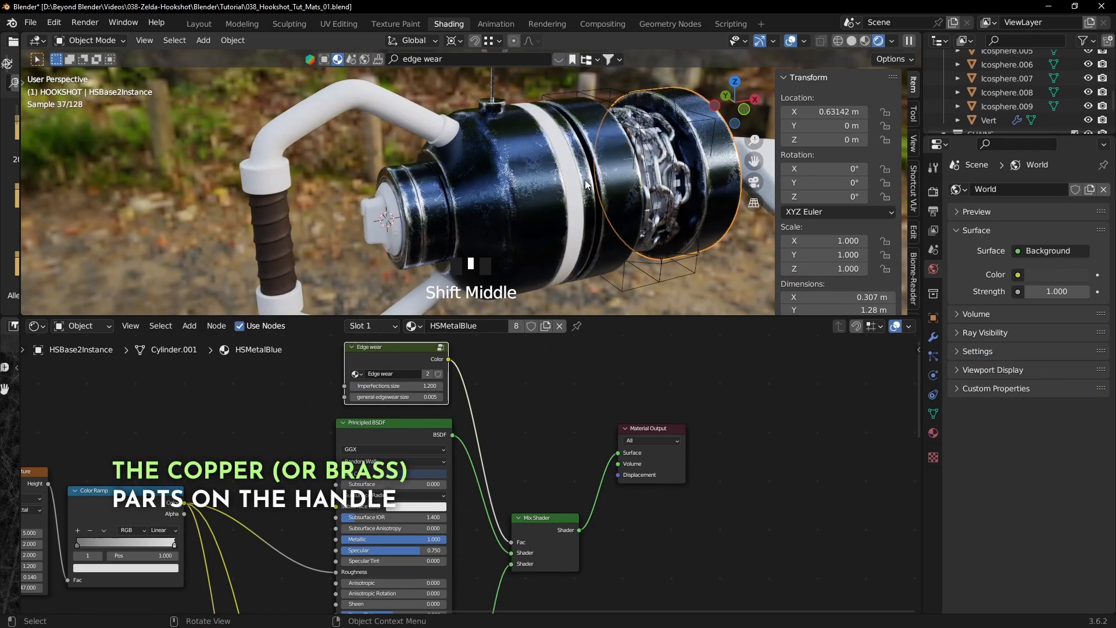
left_click(283, 179)
middle_click_drag(283, 179, 498, 186, "shift")
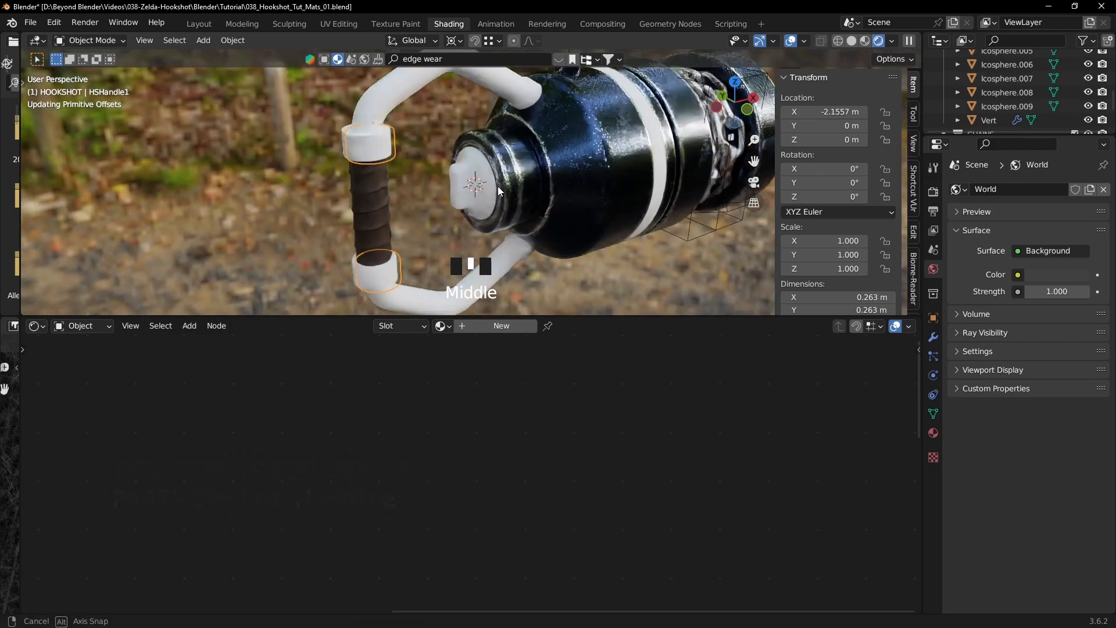
scroll(511, 236, "up", 2)
left_click(494, 325)
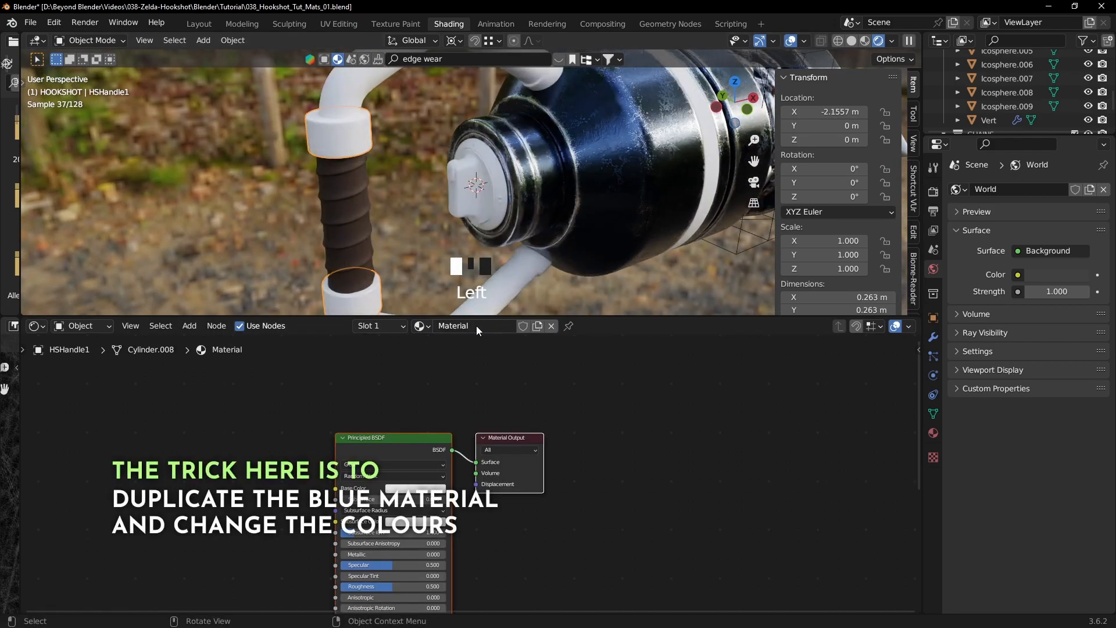
left_click(423, 327)
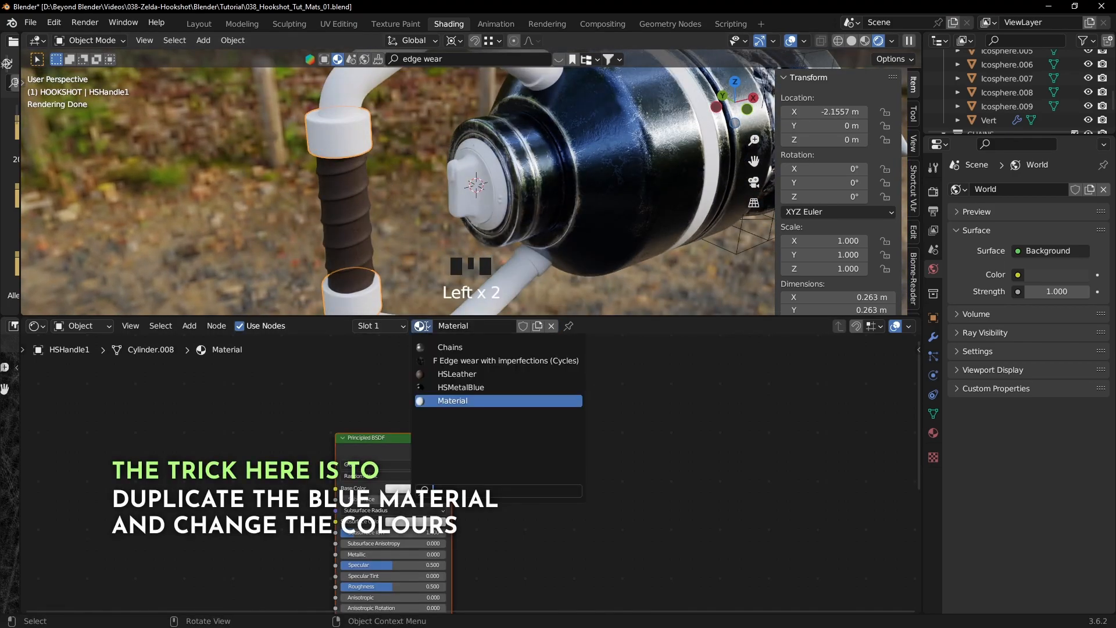
left_click(478, 387)
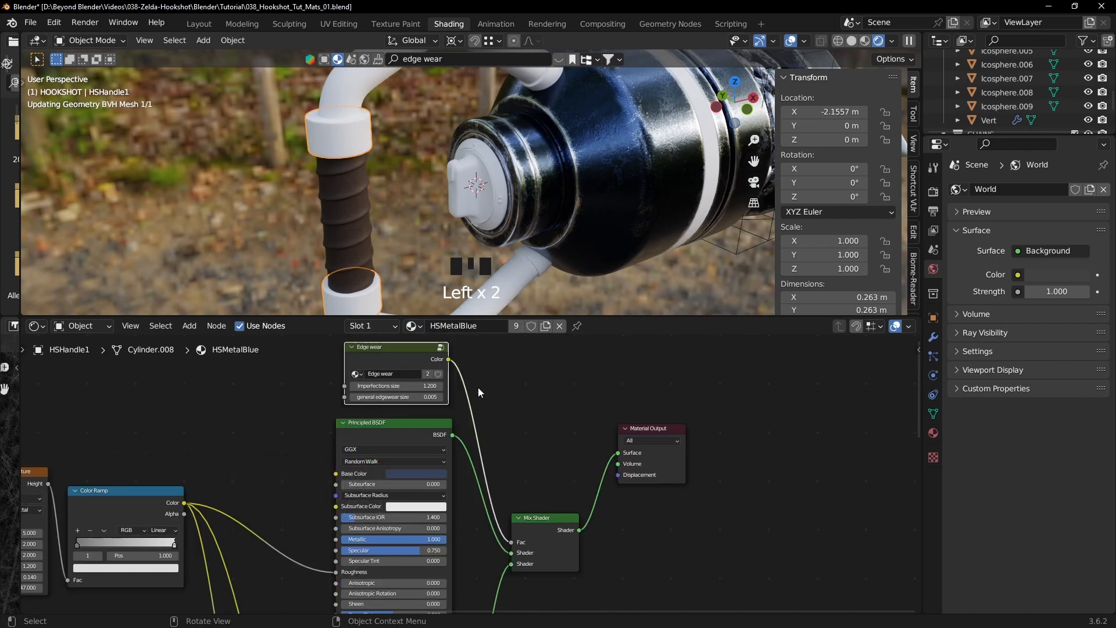
left_click(545, 326)
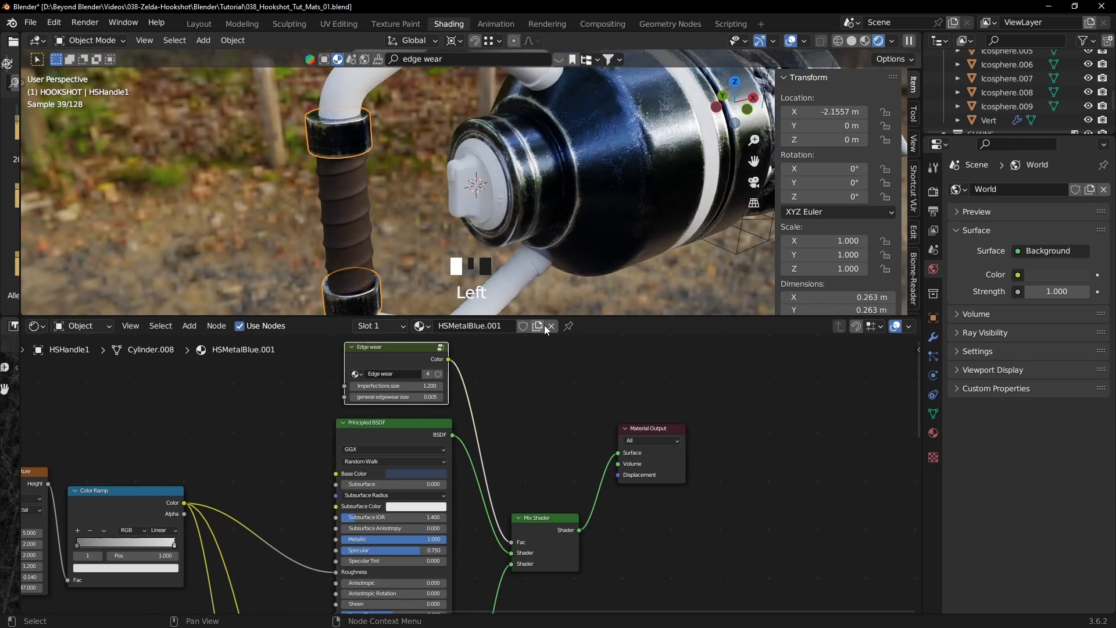
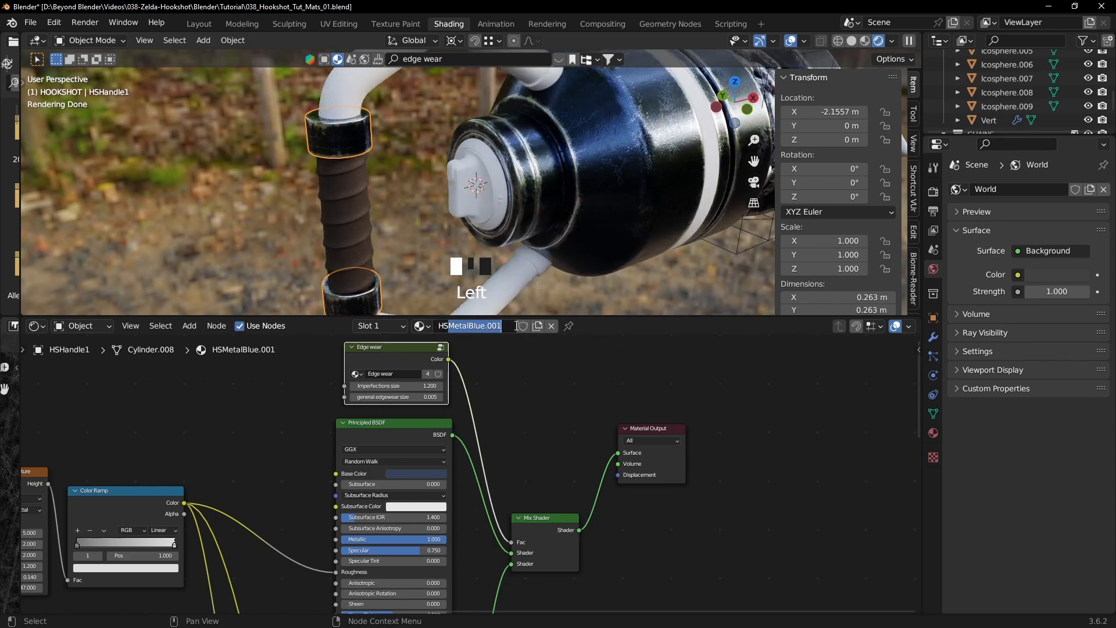
key("Return")
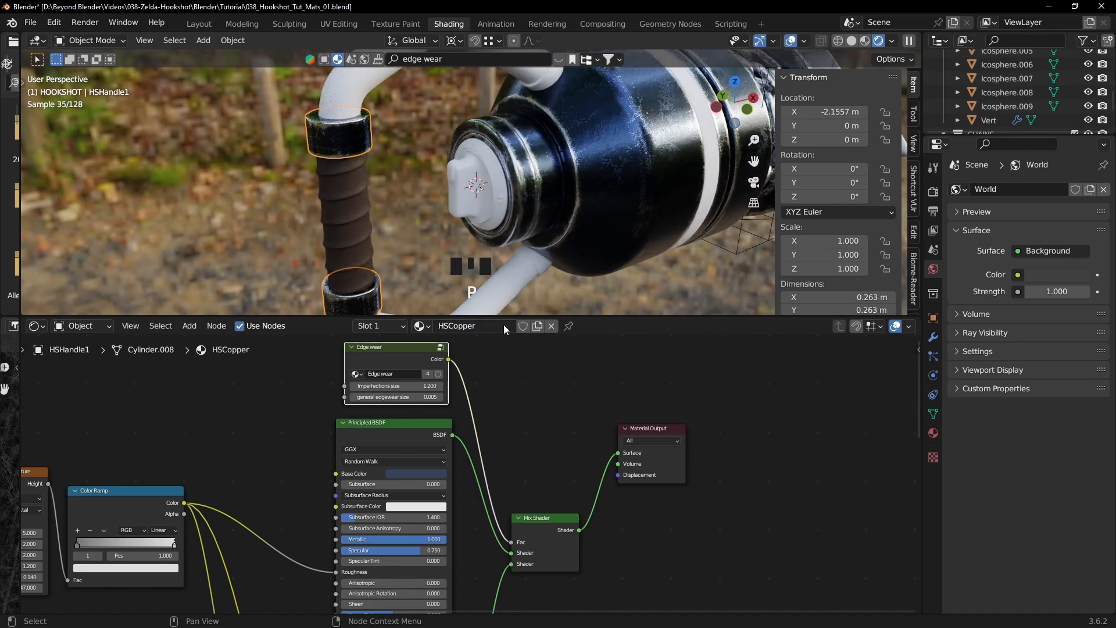
- Paste the copied pale copper color into the Base Color of HSCopper's upper Principled BSDF
scroll(527, 395, "down", 1)
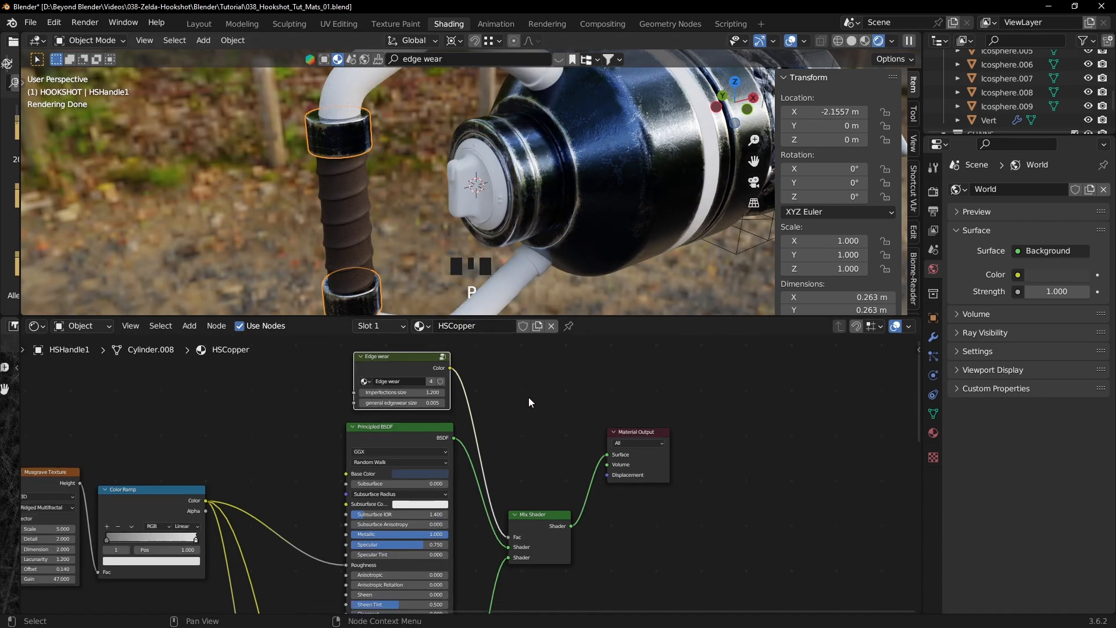
middle_click_drag(529, 397, 580, 395)
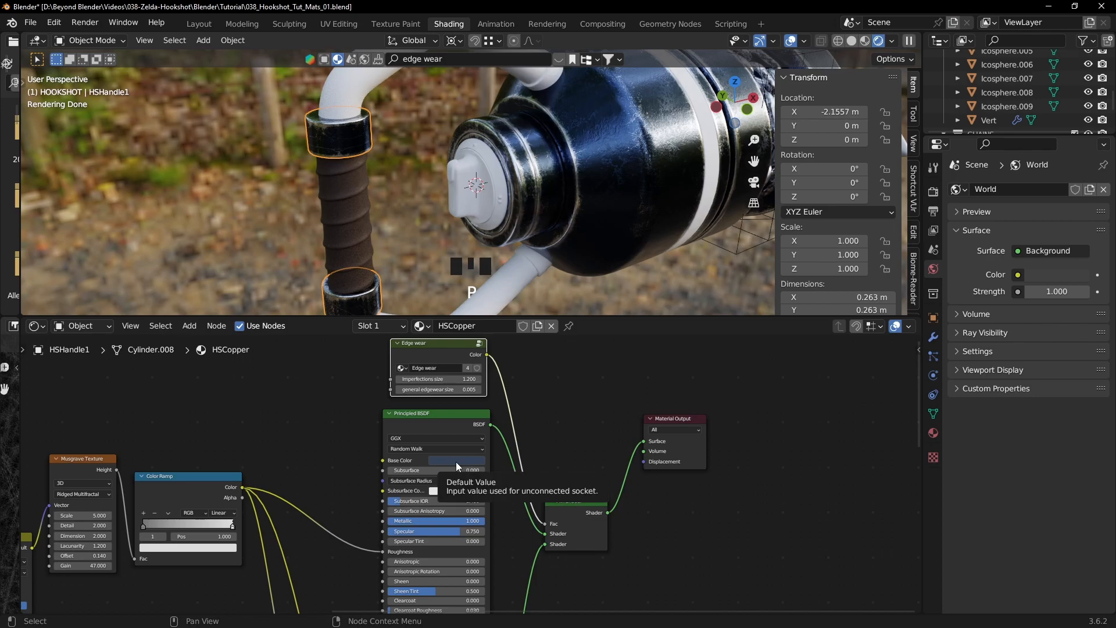
key("ctrl+v")
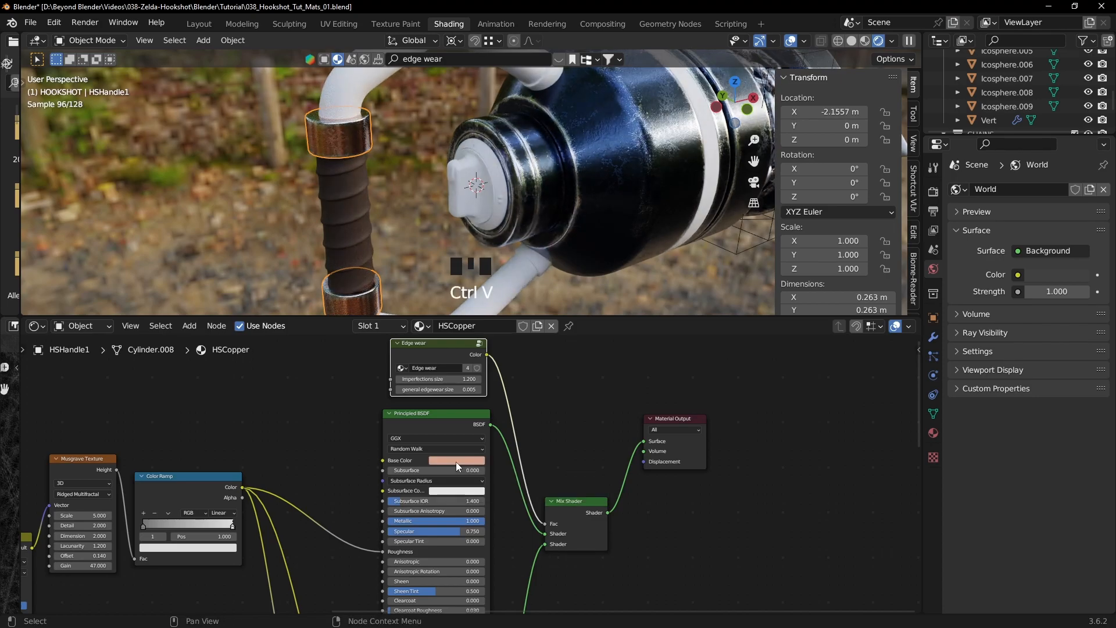
left_click(456, 462)
left_click(534, 434)
scroll(486, 456, "up", 6)
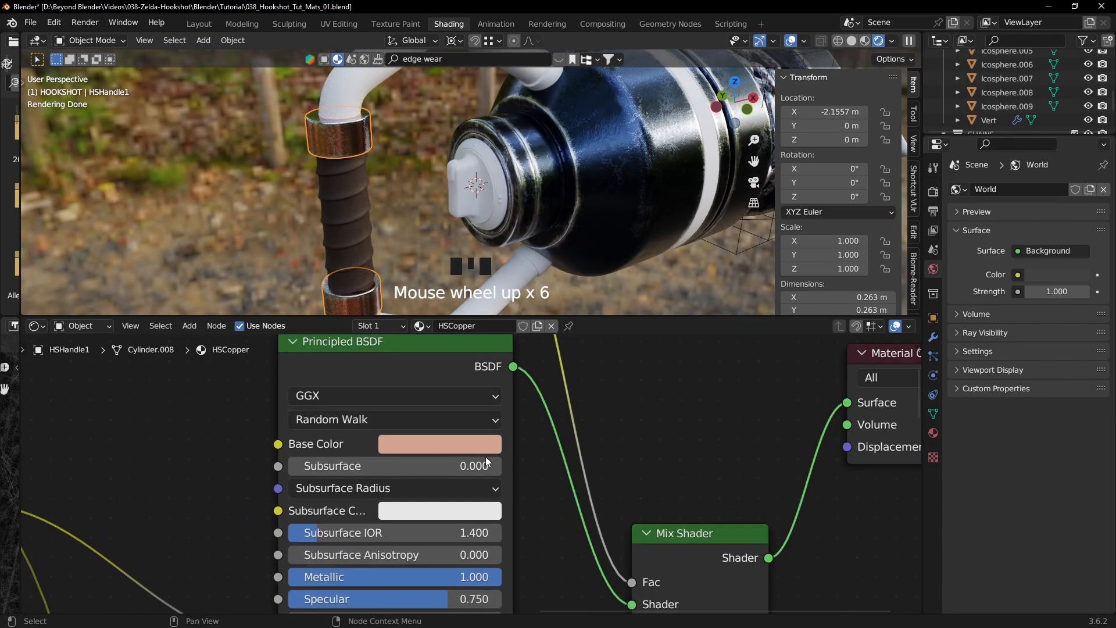
- Paste the olive colour with hex 666045 into the base color of the lower Principled BSDF in the HSCopper material
left_click(460, 445)
left_click(530, 329)
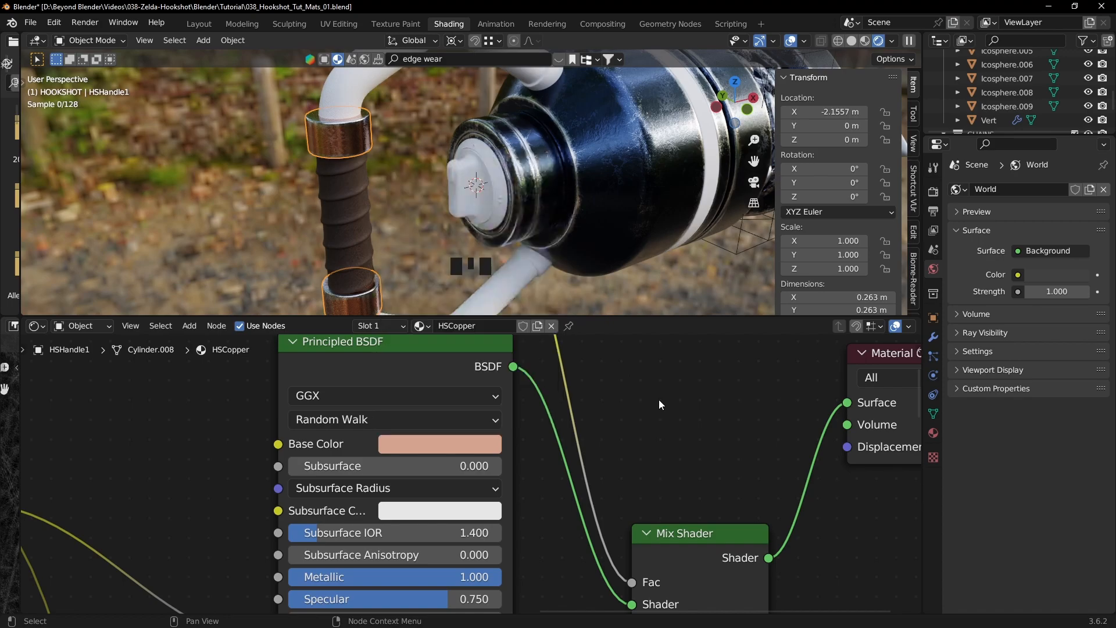
scroll(655, 406, "down", 10)
middle_click_drag(602, 531, 598, 368)
scroll(546, 407, "up", 4)
left_click(478, 446)
key("ctrl+v")
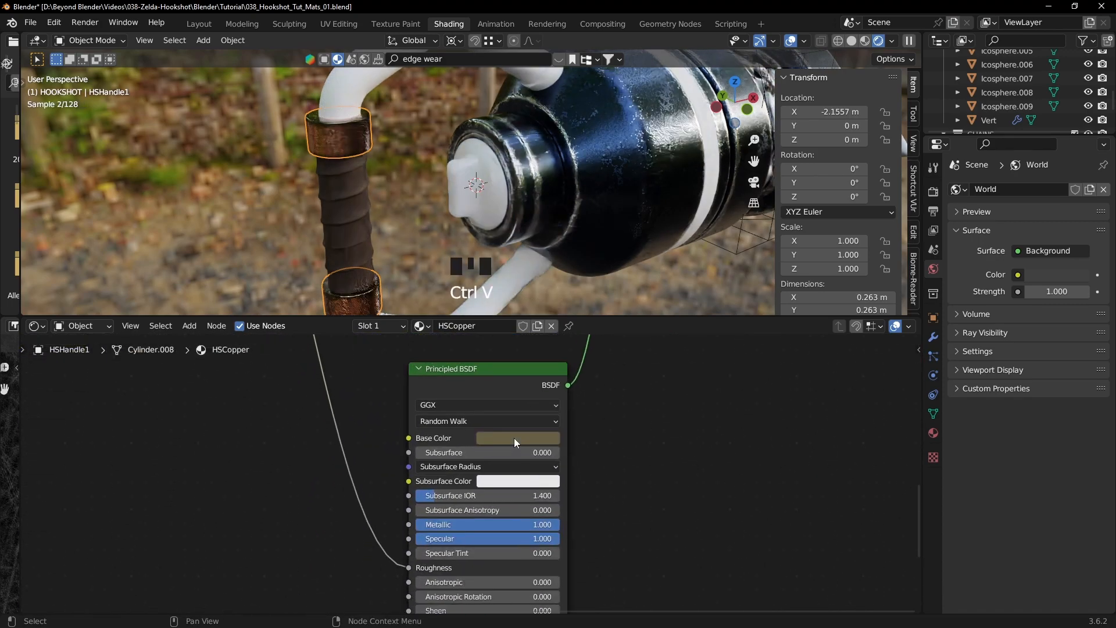
scroll(513, 438, "up", 3)
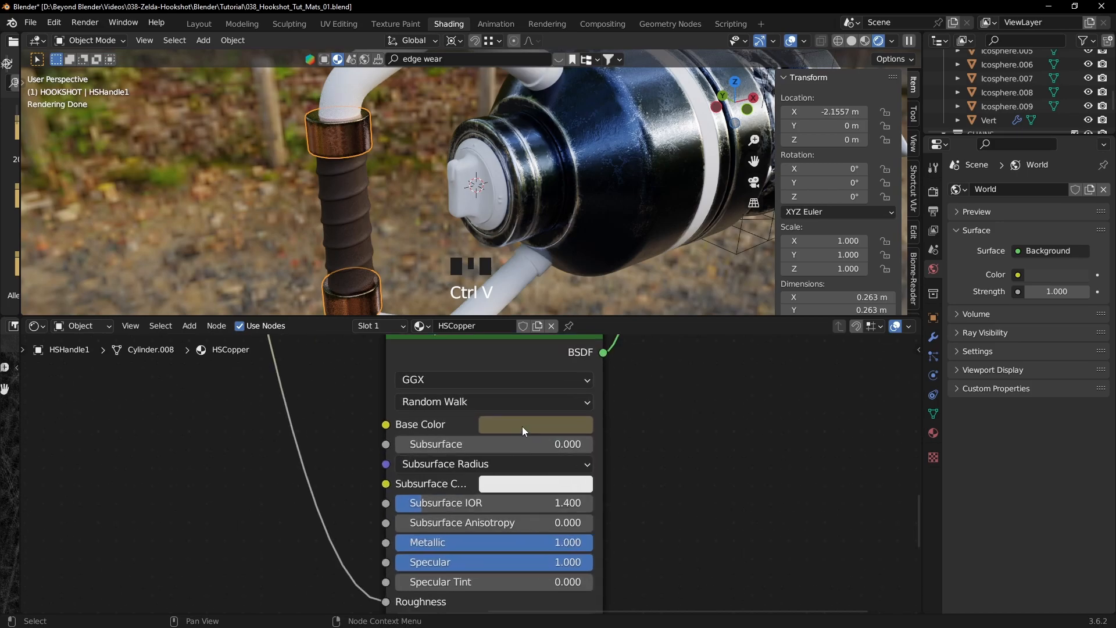
left_click(522, 427)
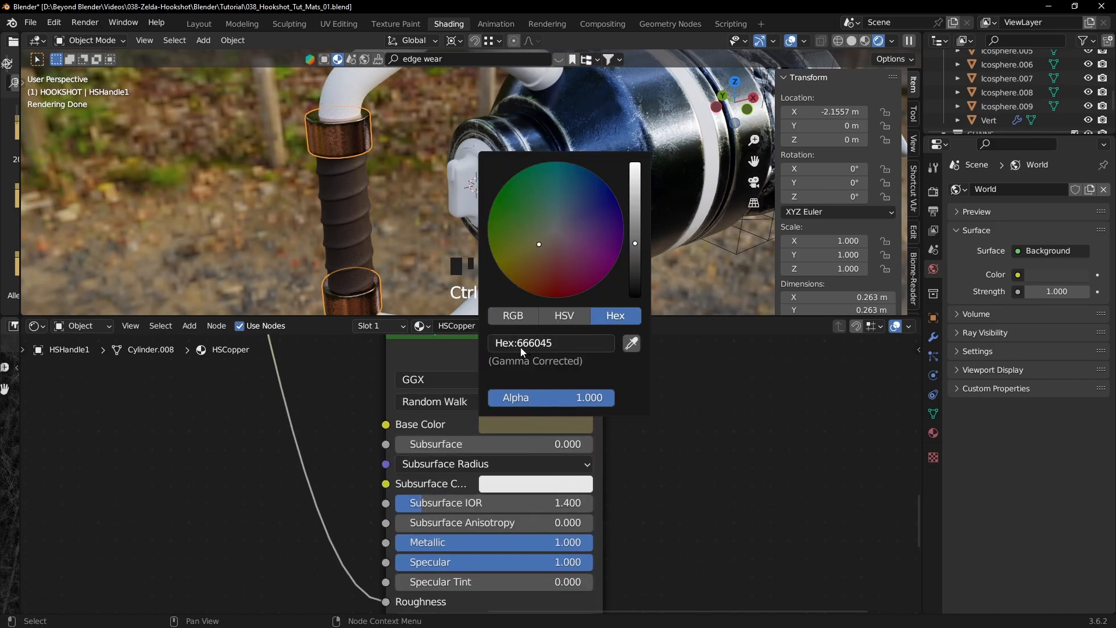
left_click(710, 443)
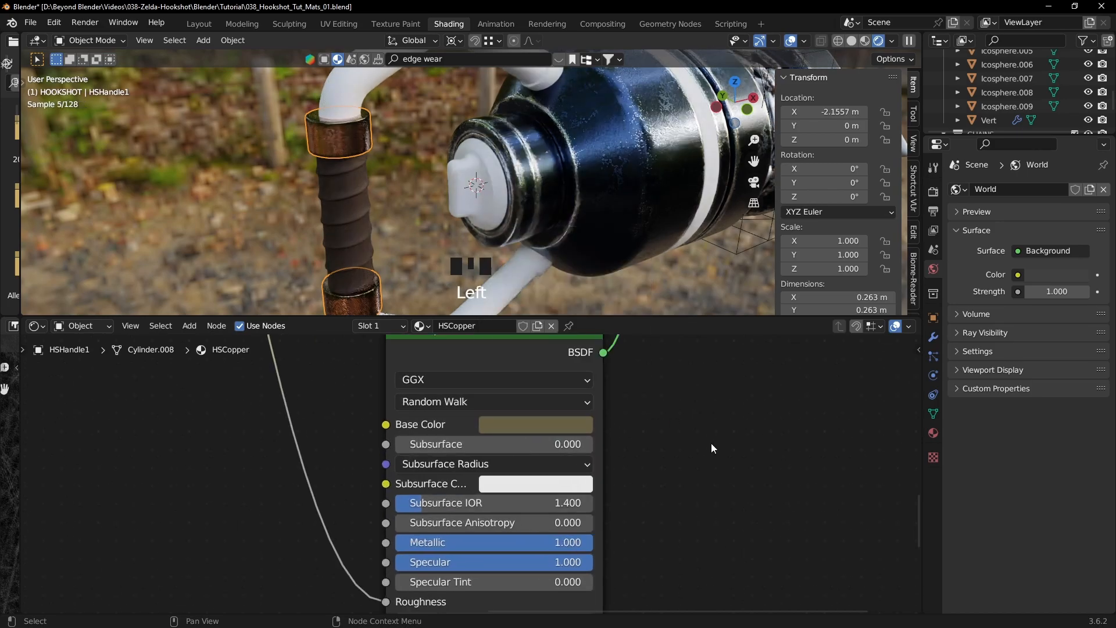
- Isolate the copper handle ring in local view and examine its surface and worn edge up close
scroll(711, 443, "down", 9)
middle_click_drag(661, 415, 679, 528)
middle_click_drag(396, 192, 449, 220)
key("KP_Divide")
scroll(511, 159, "up", 4)
middle_click_drag(519, 144, 566, 186, "shift")
left_click(658, 220)
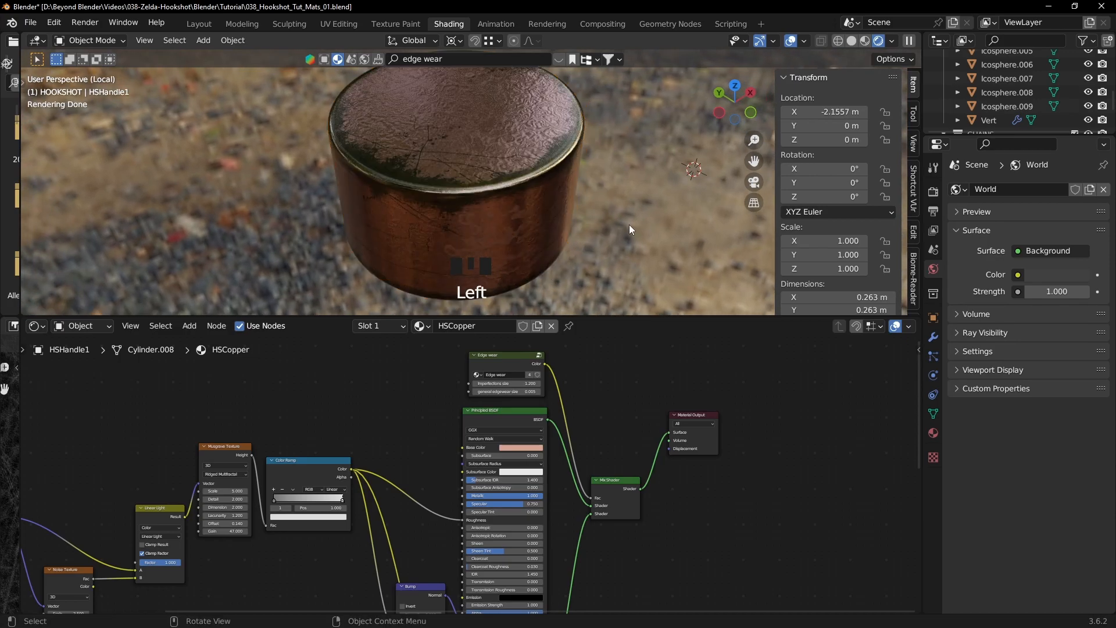
middle_click_drag(631, 225, 608, 221)
scroll(562, 466, "down", 1)
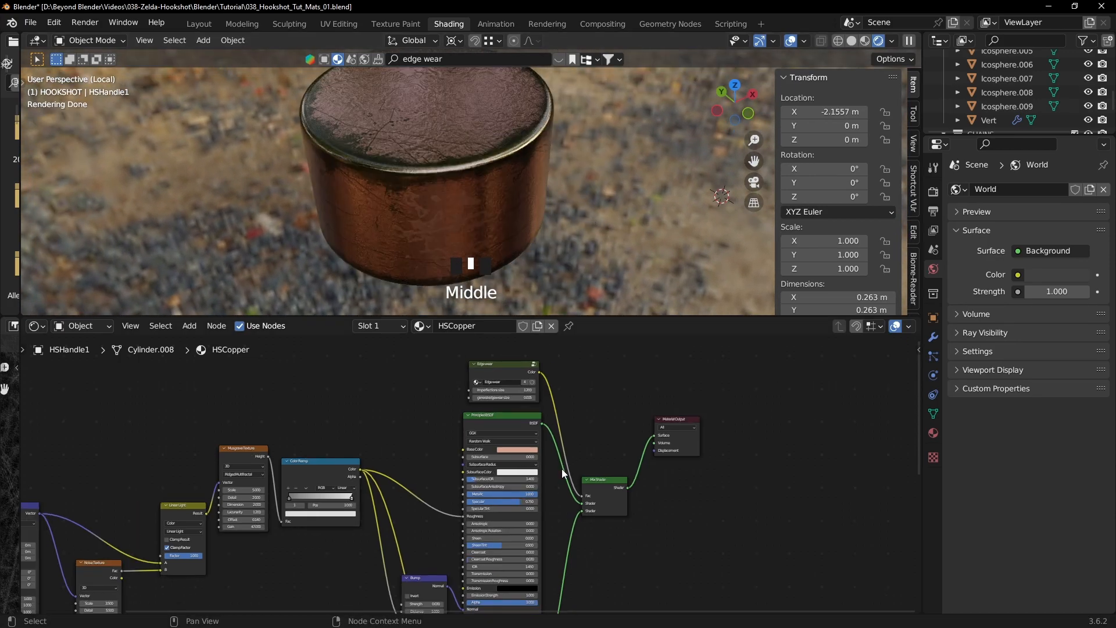
- Set the Bump node's strength to 0.015 in the HSCopper material
middle_click_drag(589, 578, 593, 474)
scroll(550, 459, "up", 5)
left_click(469, 396)
type("0.03")
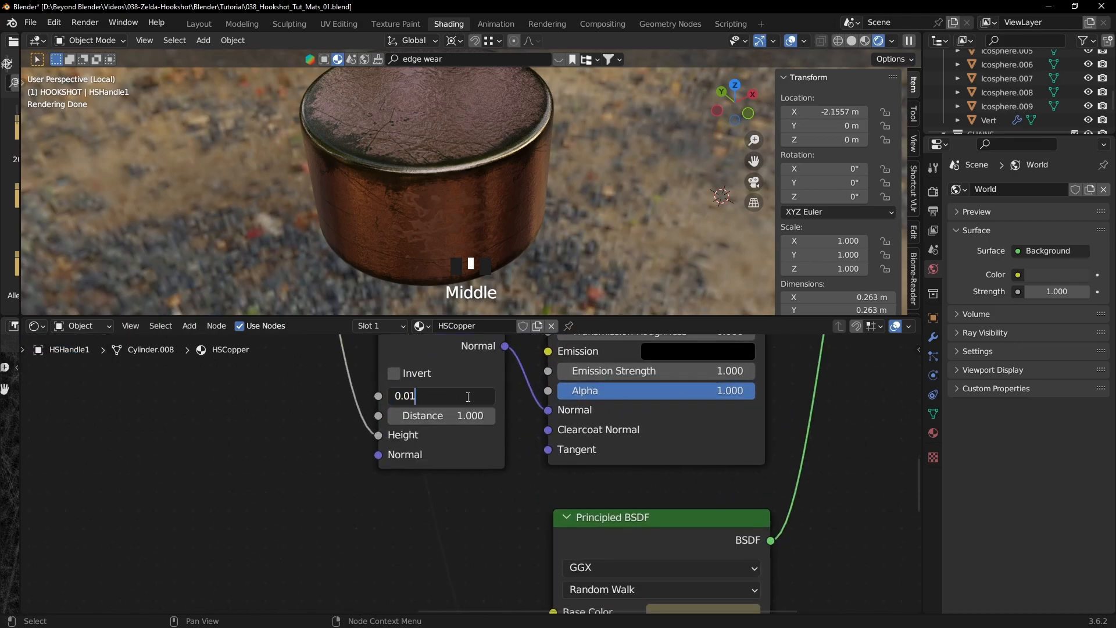
left_click(468, 396)
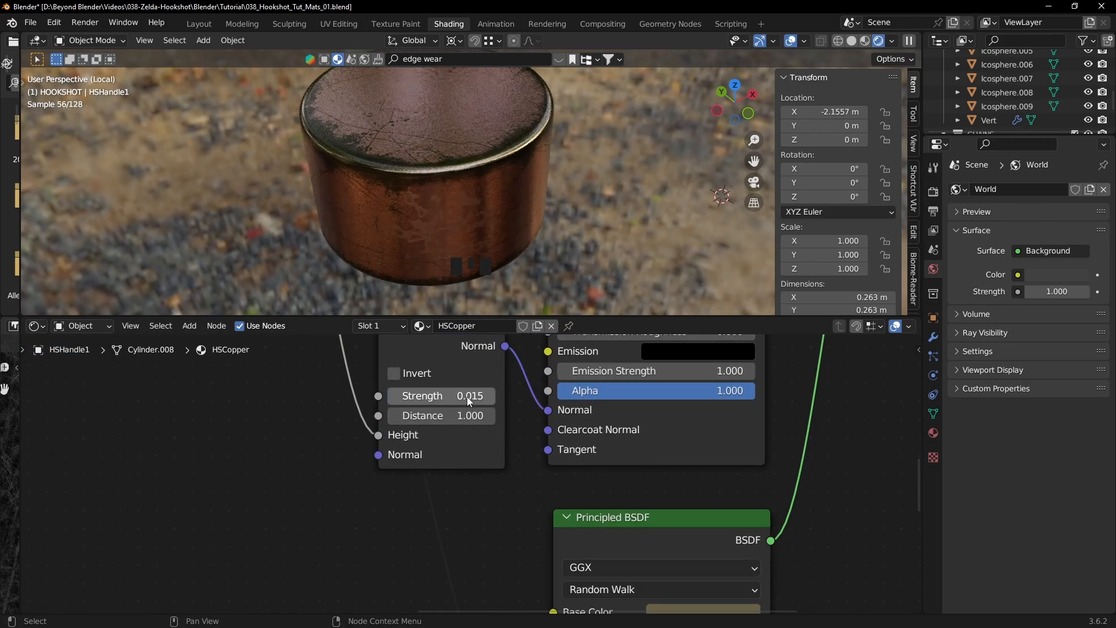
scroll(493, 203, "down", 4)
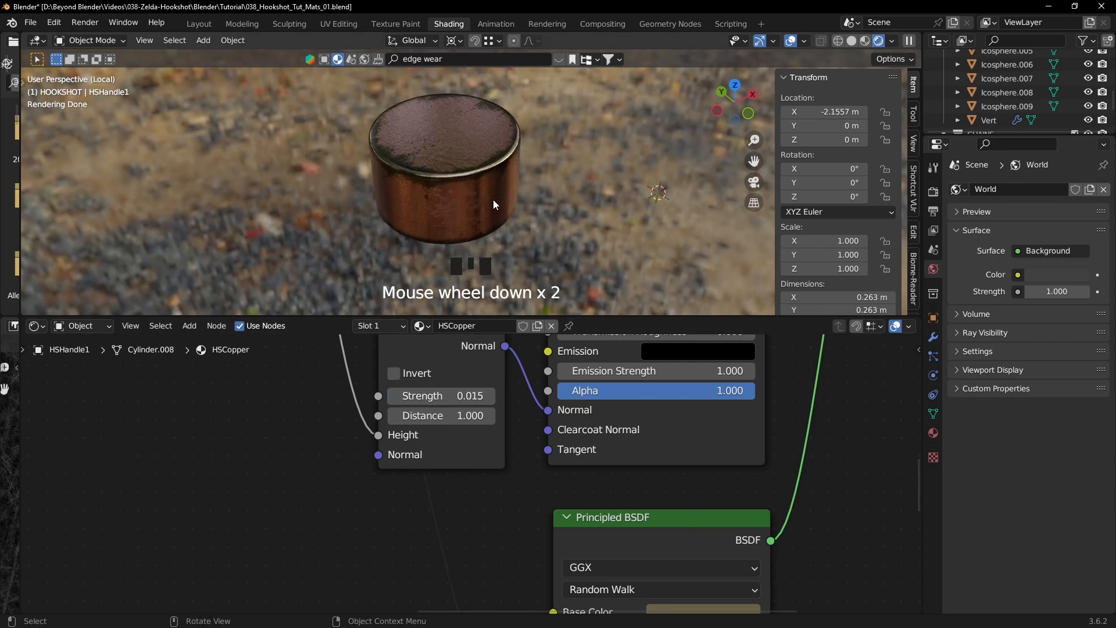
scroll(497, 464, "down", 1)
middle_click_drag(497, 464, 562, 513)
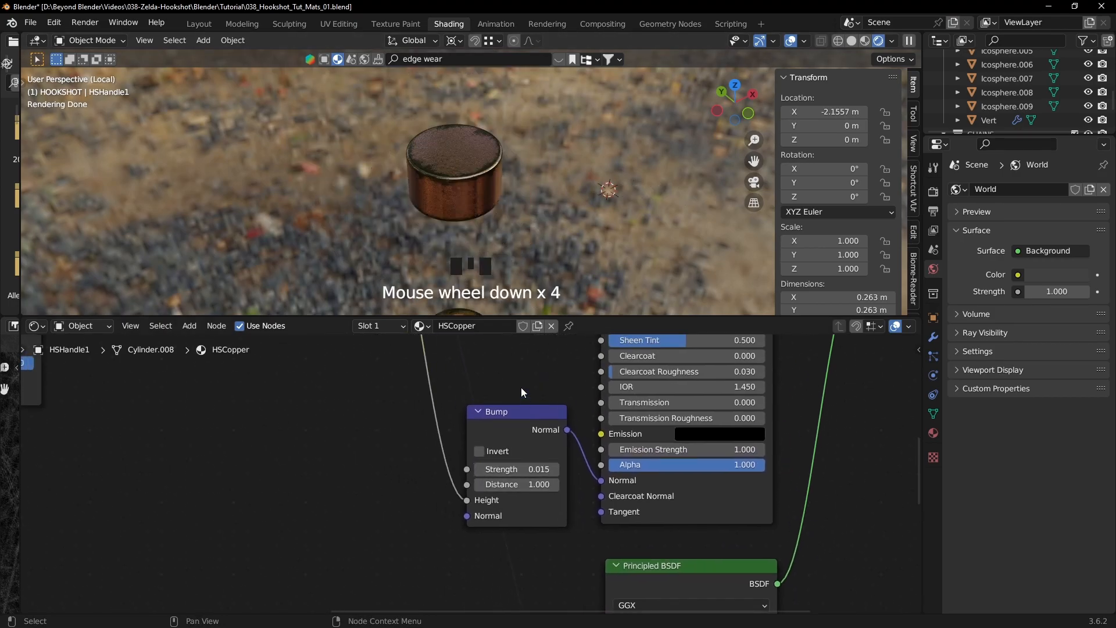
middle_click_drag(498, 188, 471, 184)
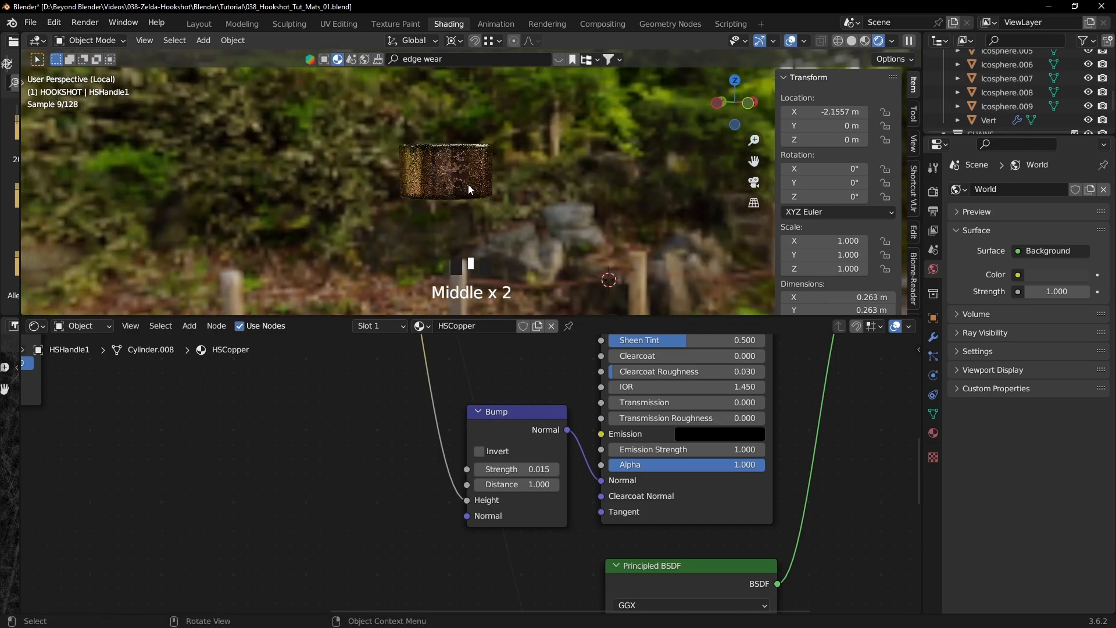
- Preview the Noise Texture node's output on the isolated ring
scroll(472, 435, "down", 6)
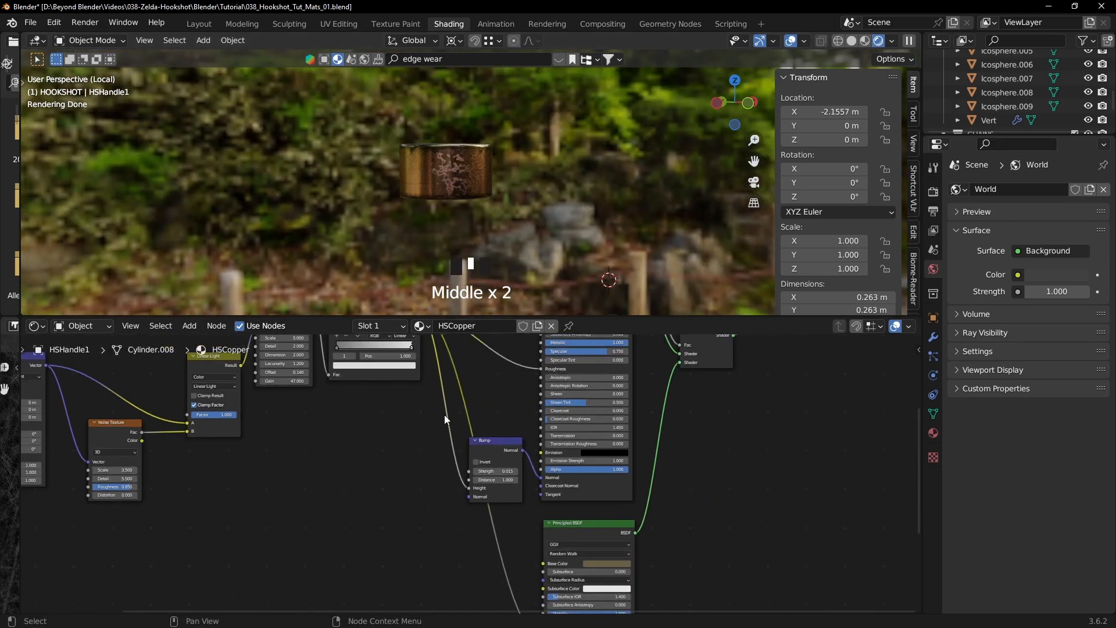
scroll(609, 503, "up", 1)
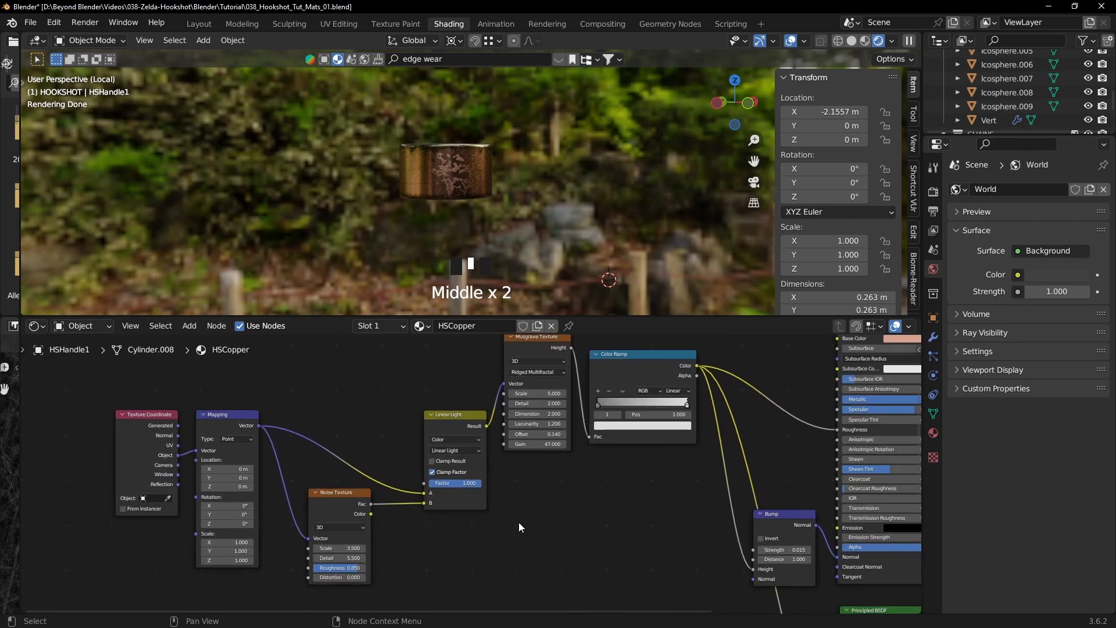
scroll(520, 526, "up", 1)
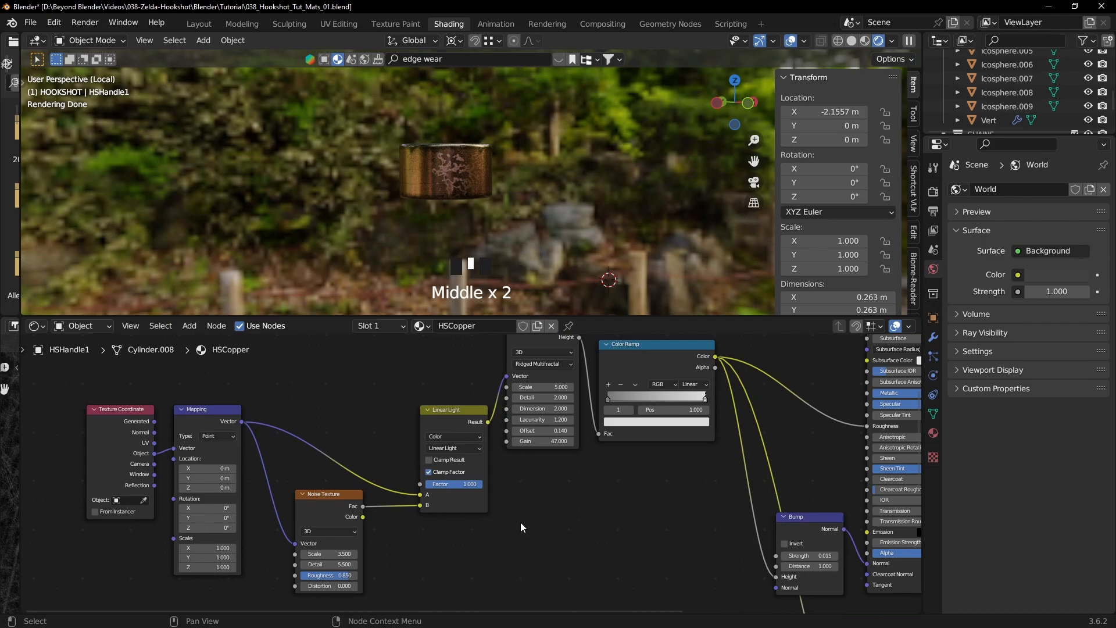
left_click(335, 492, "ctrl+shift")
middle_click_drag(479, 399, 468, 425)
- Preview the Musgrave Texture on the ring and set its scale to 3.000
left_click(539, 351, "ctrl+shift")
middle_click_drag(526, 198, 526, 244)
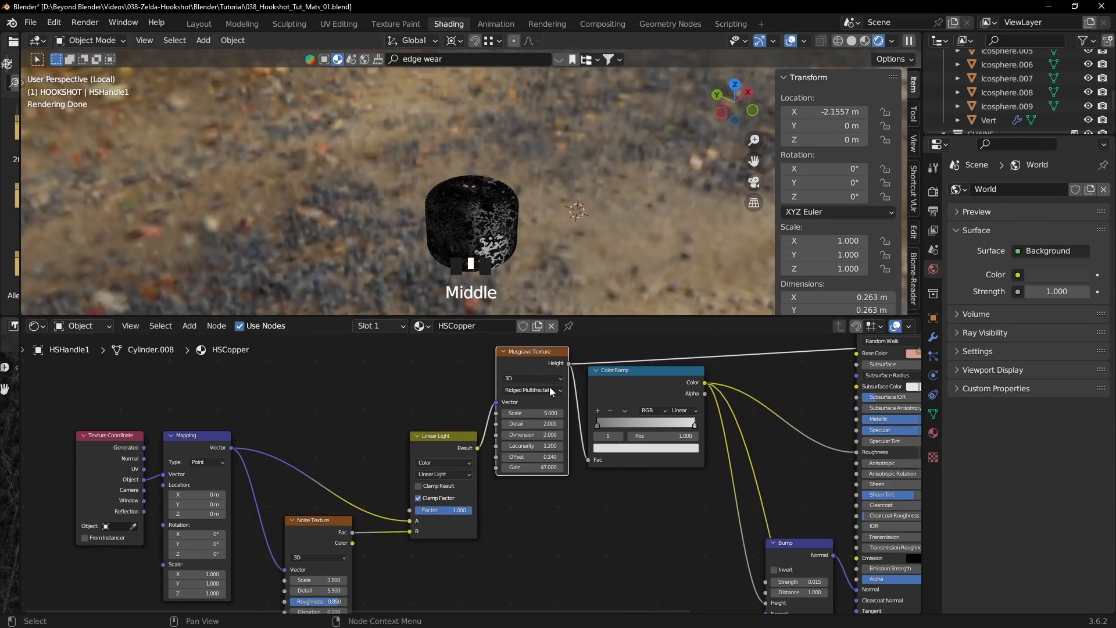
scroll(546, 377, "up", 3)
left_click_drag(524, 444, 467, 444)
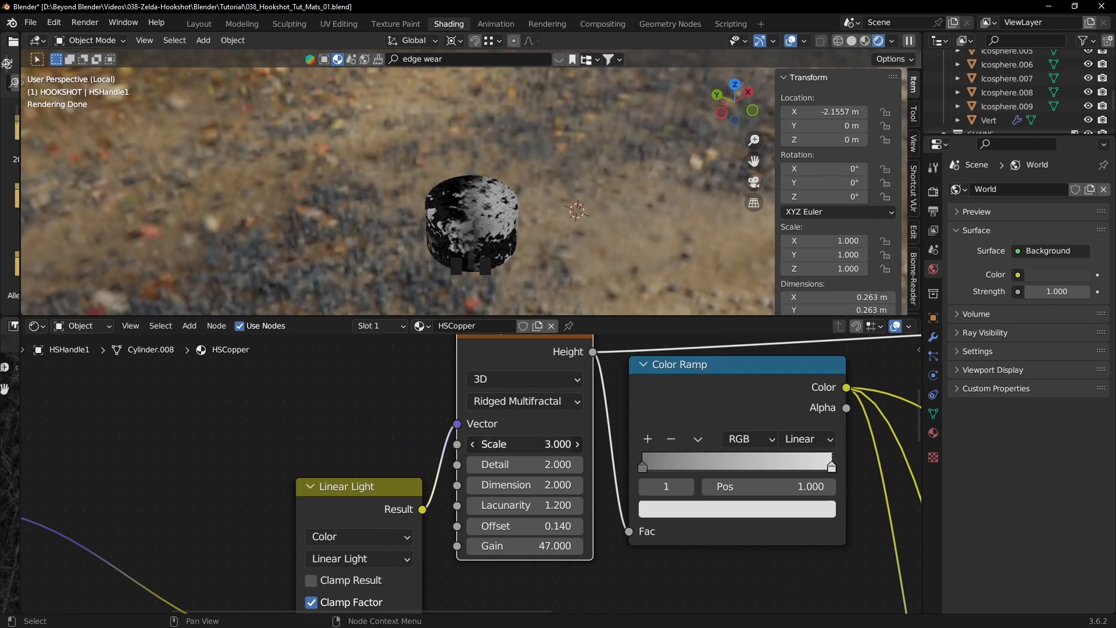
scroll(546, 507, "down", 3)
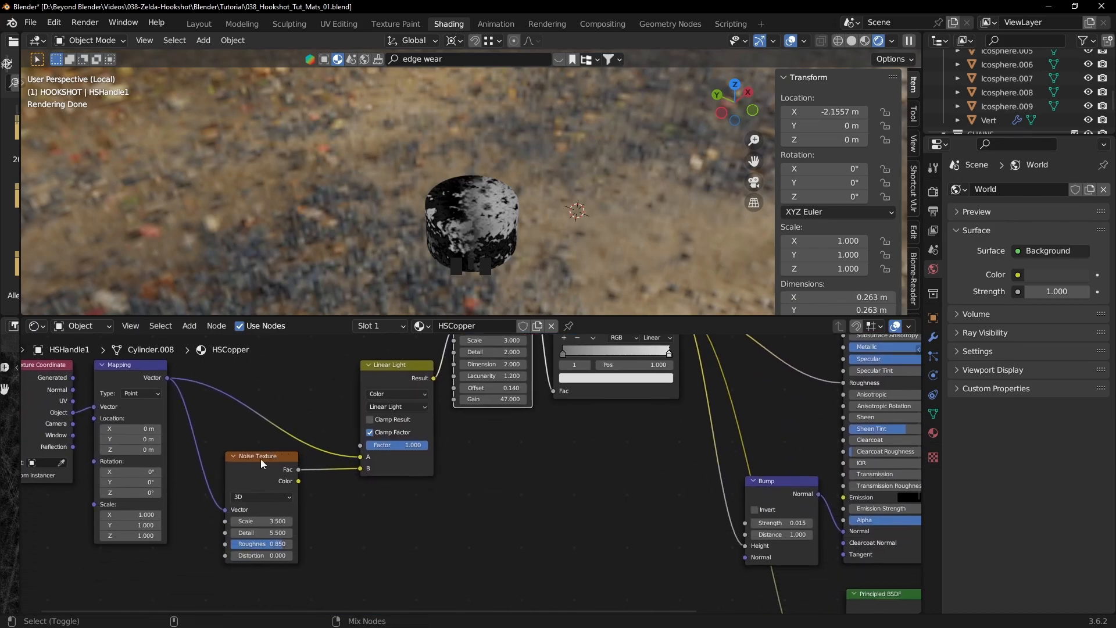
- Preview the Noise Texture on the ring up close and lower its scale
left_click(260, 461, "ctrl+shift")
scroll(502, 212, "up", 5)
middle_click_drag(502, 216, 566, 151, "shift")
left_click_drag(261, 521, 148, 521, "shift")
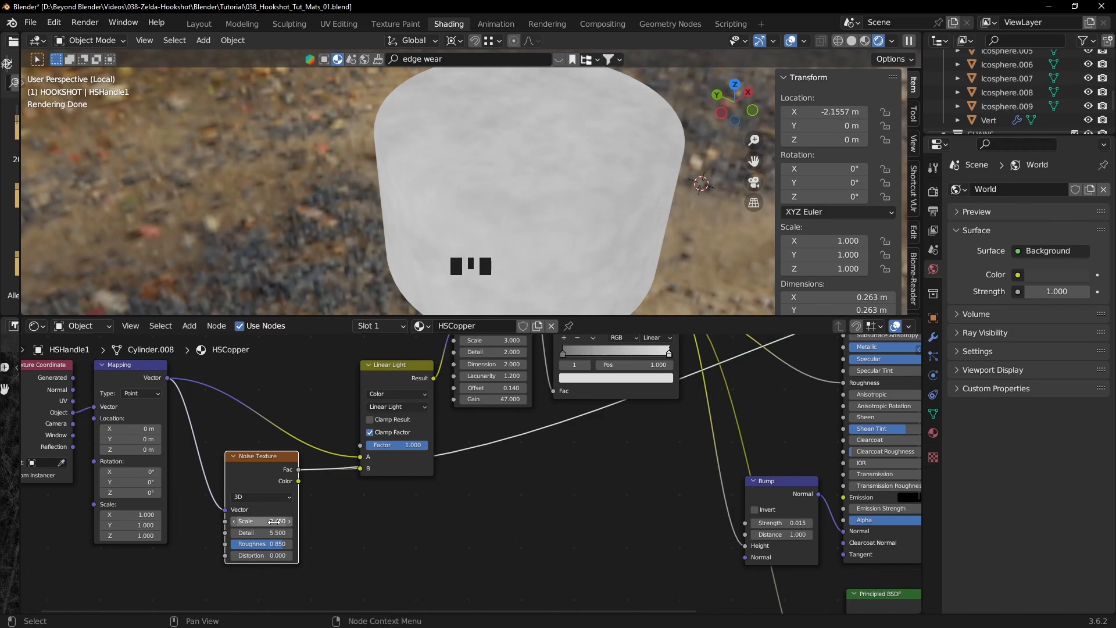
left_click(423, 539)
- Reconnect the Mix Shader to the Material Output's surface and place the output node level with the Mix Shader
scroll(486, 521, "down", 8)
middle_click_drag(497, 524, 313, 563)
middle_click_drag(636, 513, 597, 536)
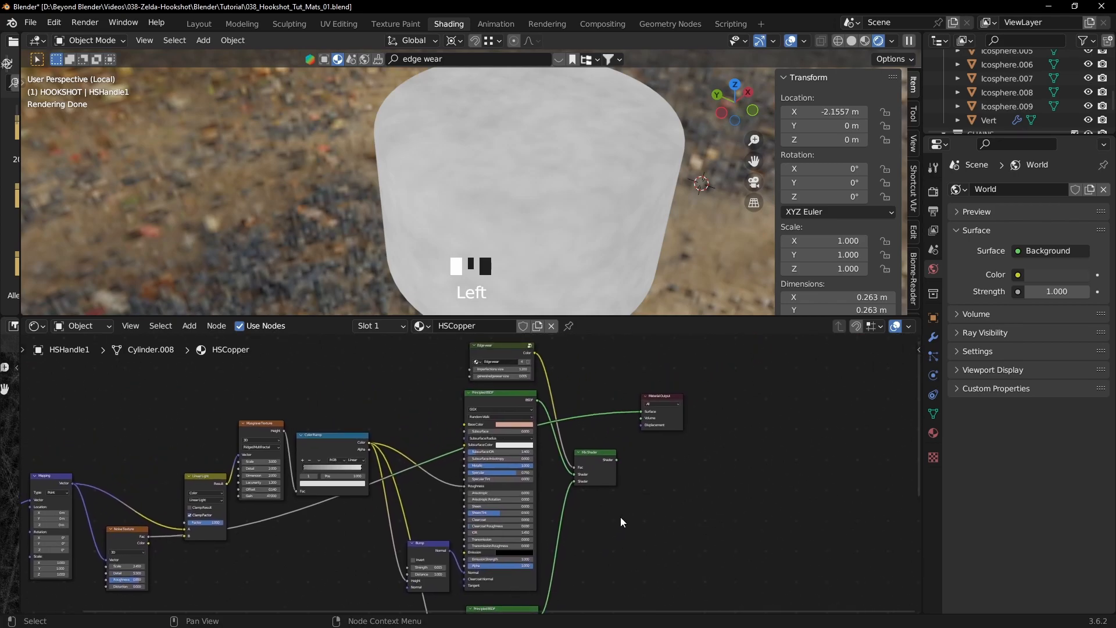
left_click(601, 451, "ctrl+shift")
left_click(663, 396)
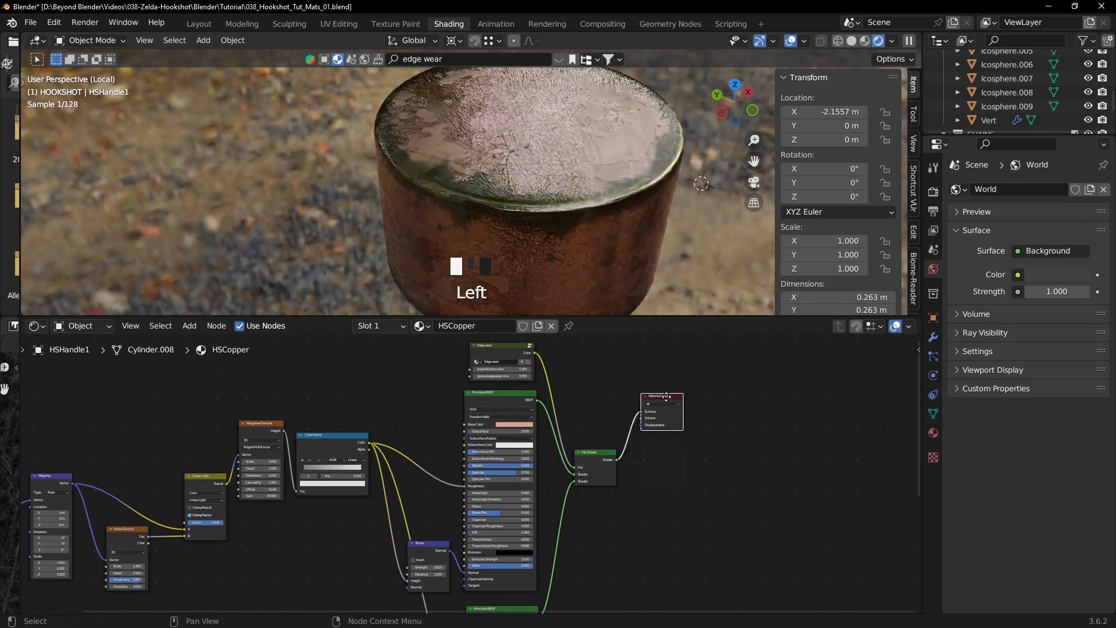
left_click_drag(663, 396, 664, 447)
- Leave local view and assign the existing HSCopper material to the dial trim ring HSDialTrim
key("KP_Divide")
scroll(545, 236, "up", 5)
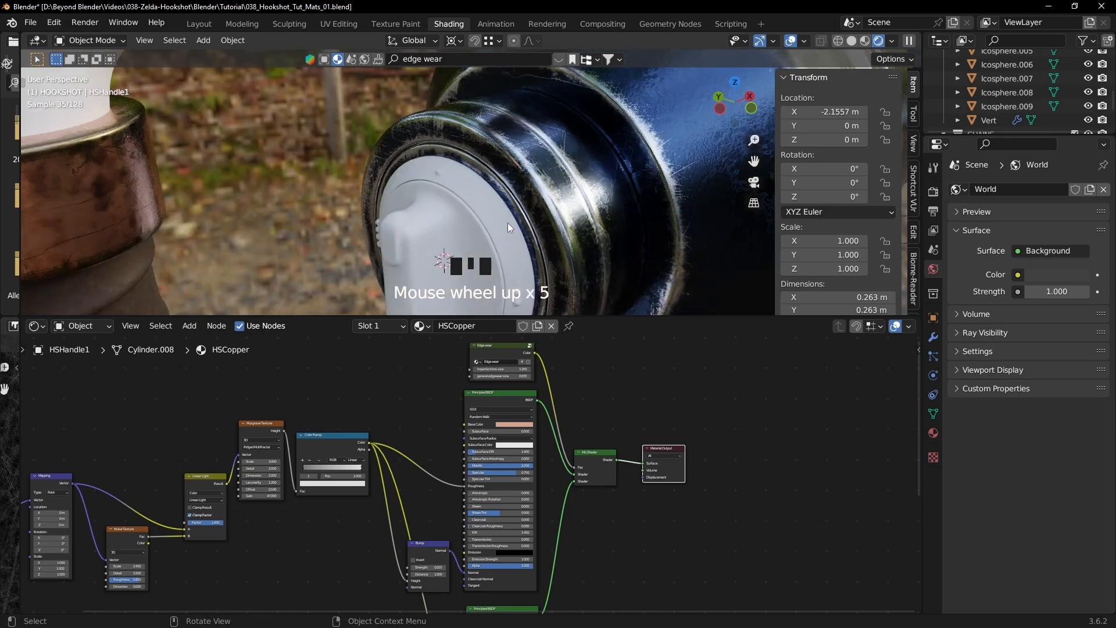
left_click(504, 224)
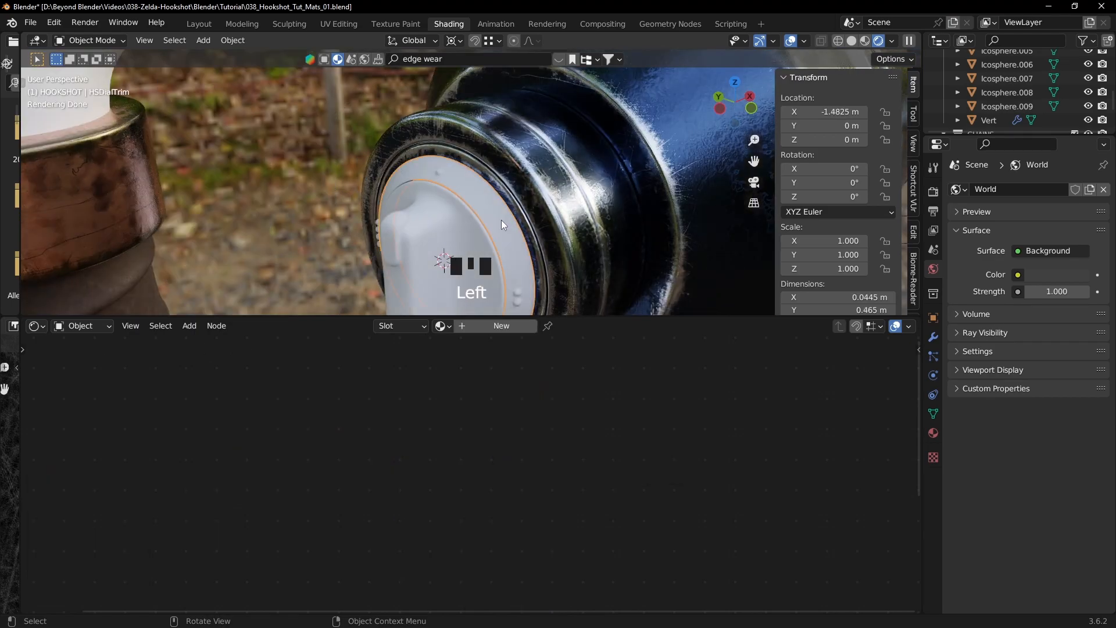
left_click(442, 325)
left_click(474, 376)
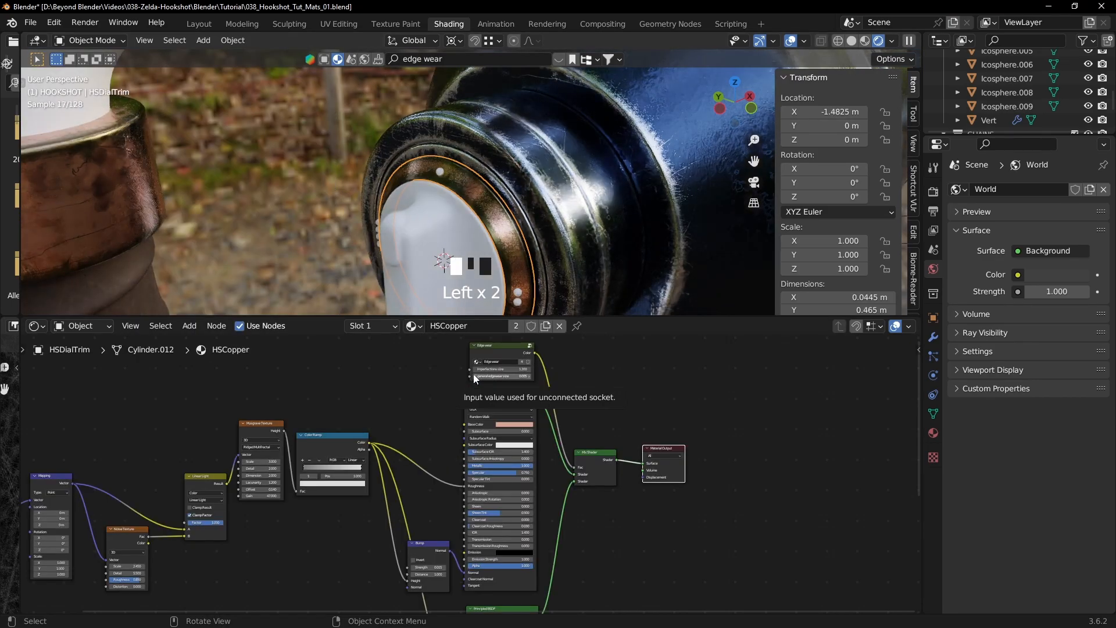
scroll(533, 254, "down", 2)
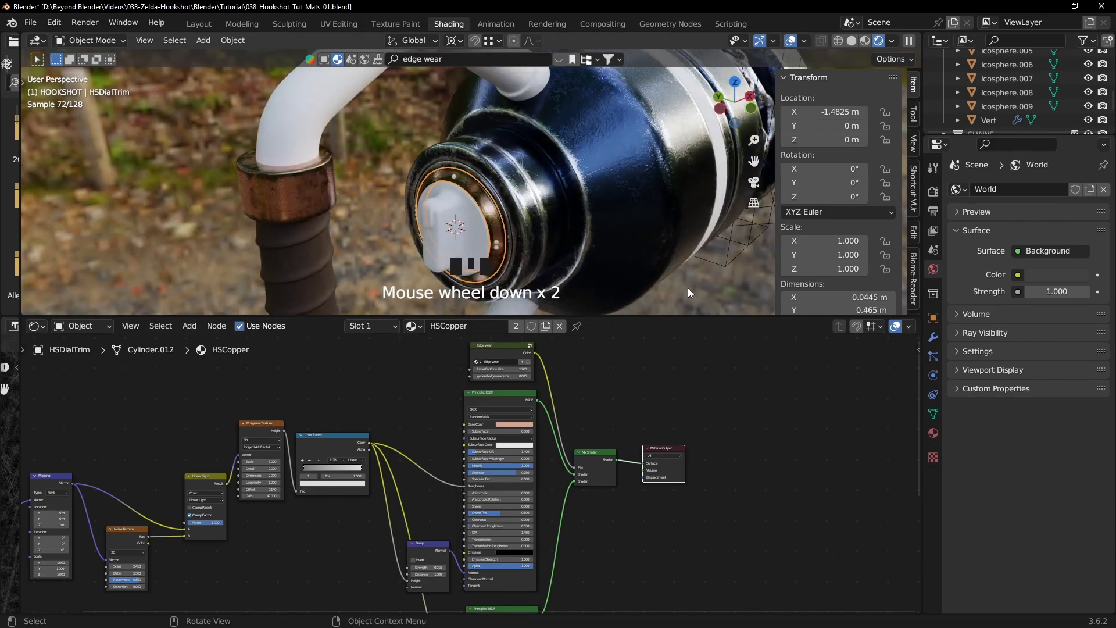
left_click(605, 249)
- Assign the HSCopper material to the white band HSBase4 around the hookshot body
middle_click_drag(605, 249, 574, 224, "shift")
scroll(649, 187, "down", 1)
middle_click_drag(649, 188, 420, 228, "shift")
left_click(405, 223)
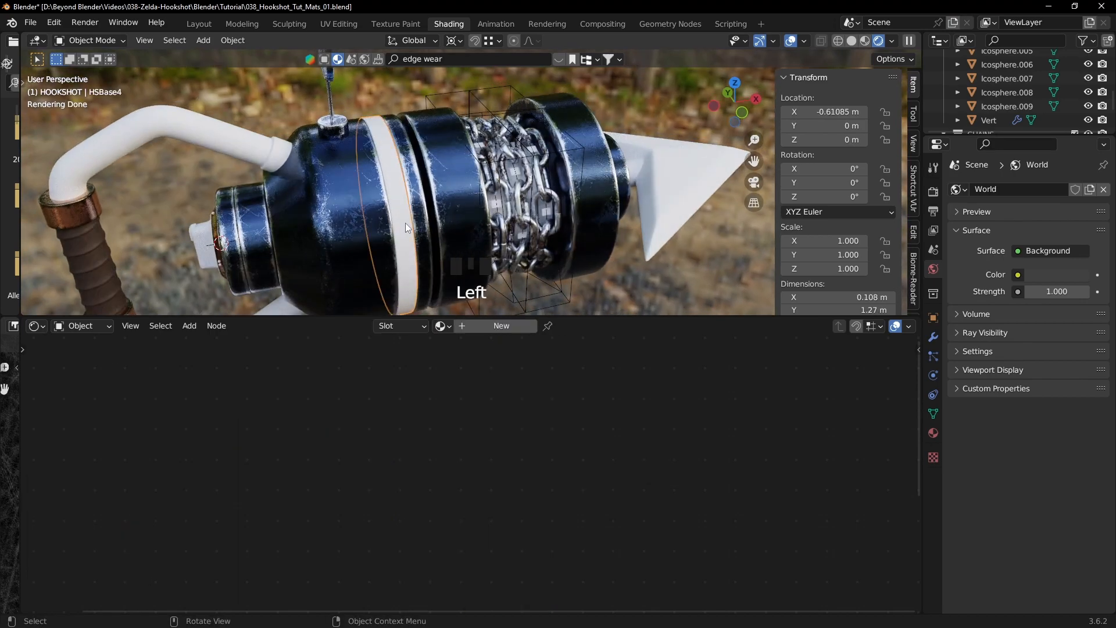
left_click(442, 327)
left_click(477, 373)
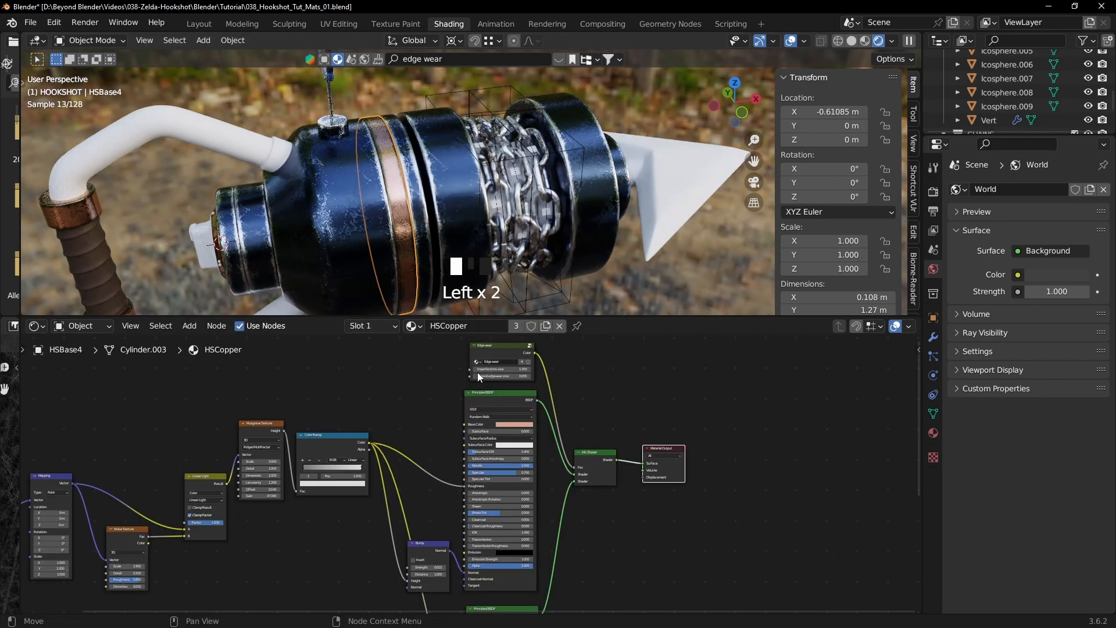
left_click(681, 239)
- Assign the HSCopper material to the white ring HSBase6 behind the spearhead
middle_click_drag(675, 211, 581, 204)
left_click(581, 212)
left_click(440, 326)
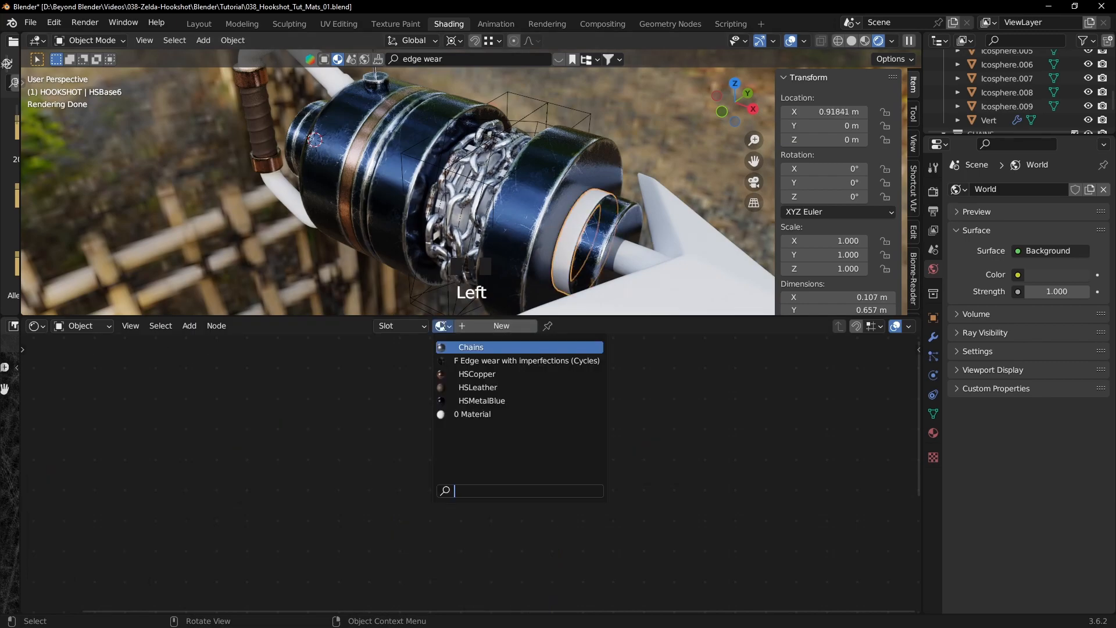
left_click(477, 374)
left_click(674, 137)
- Switch the viewport shading's environment lighting to the city skyline HDRI and view the hookshot from the side
middle_click_drag(577, 208, 619, 200)
scroll(611, 208, "down", 1)
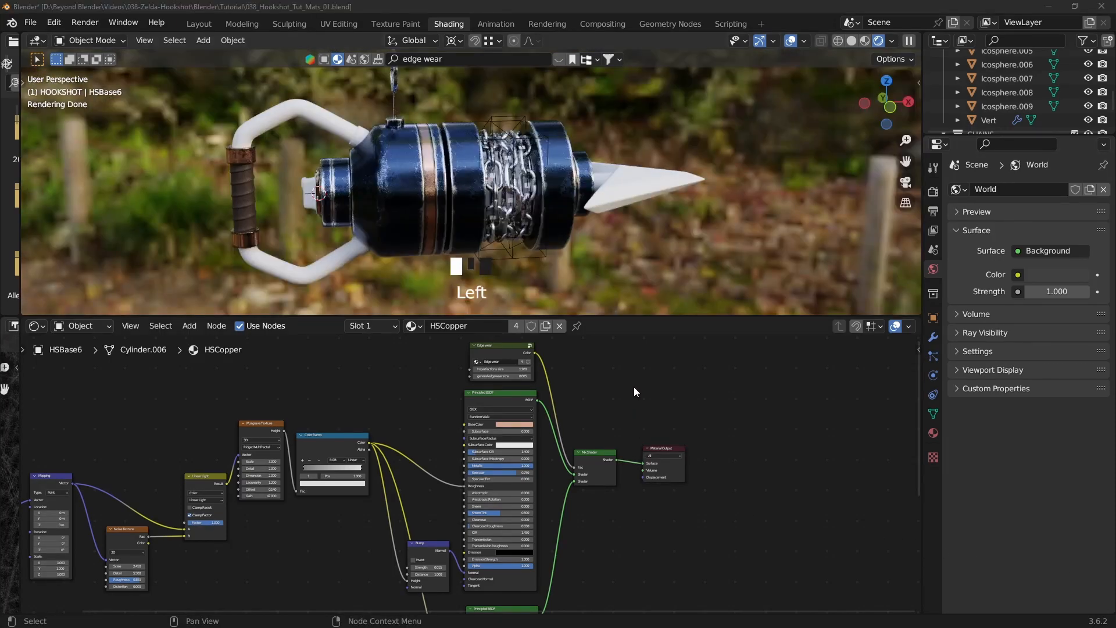
middle_click_drag(560, 190, 521, 200)
left_click(892, 40)
left_click(873, 164)
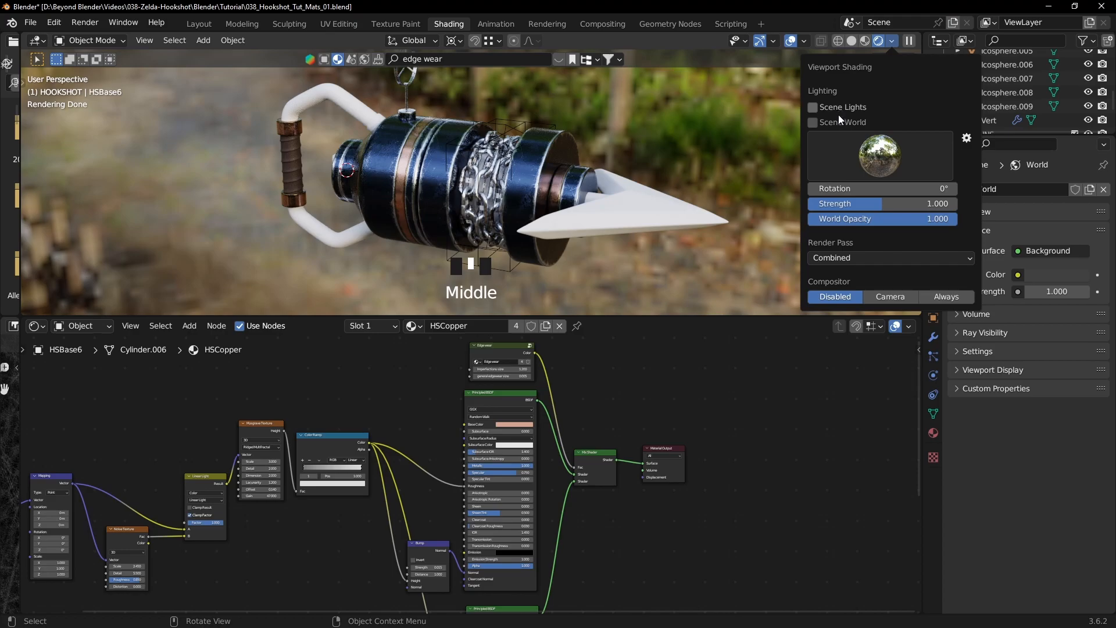
left_click(878, 163)
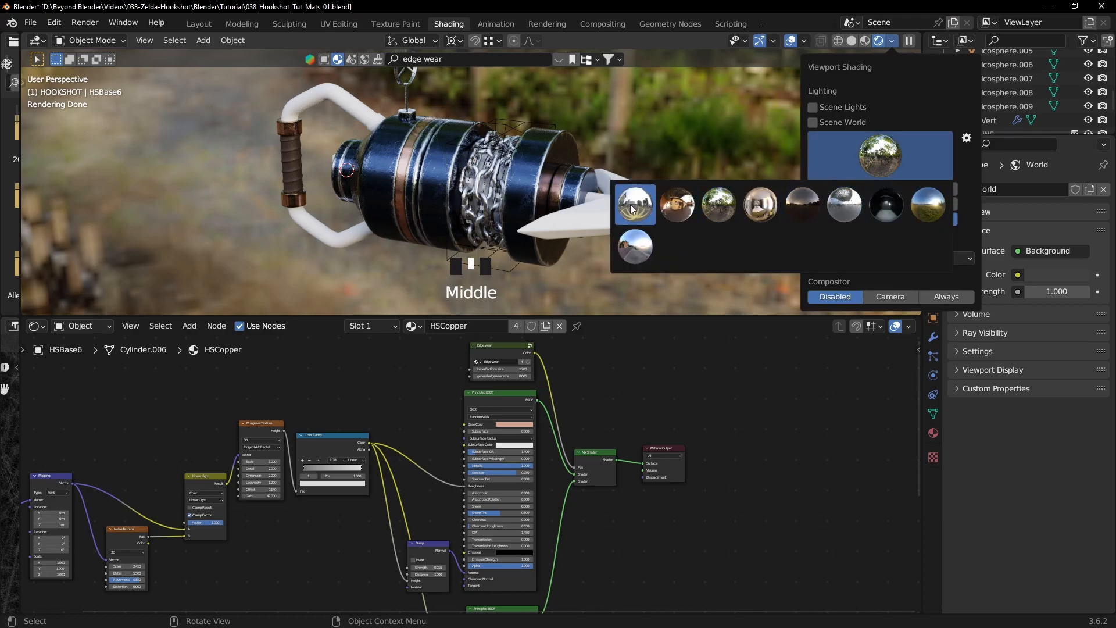
left_click(634, 204)
mouse_move(629, 187)
middle_mouse_down()
mouse_move(569, 175)
mouse_move(604, 166)
middle_mouse_up()
- Set the viewport shading's world opacity to 0.000 to hide the background image
left_click(891, 41)
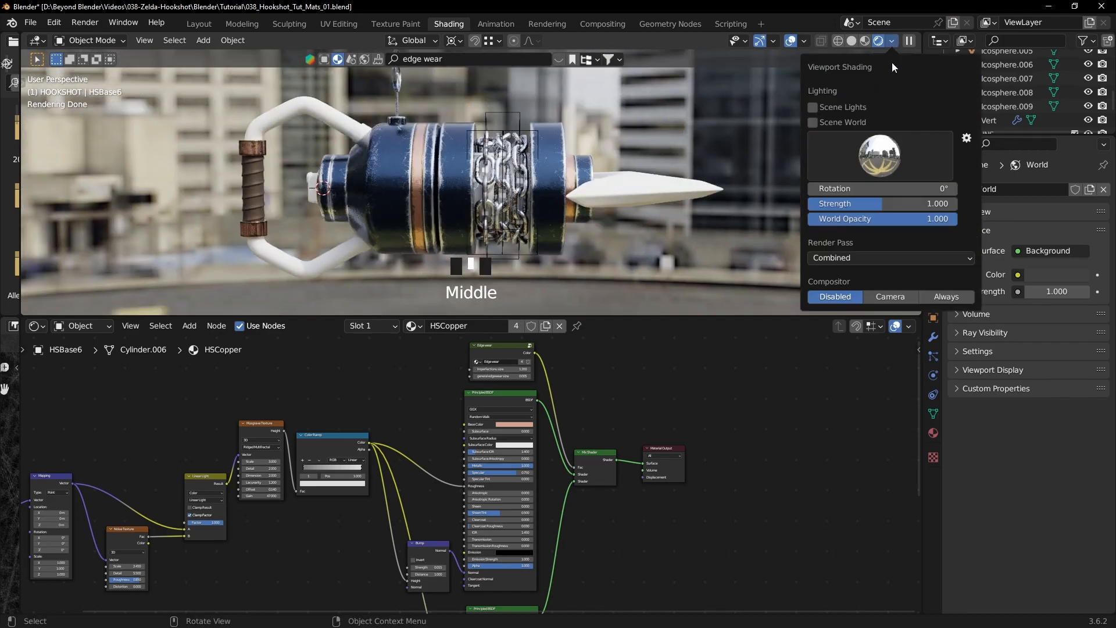
left_click_drag(921, 219, 768, 219)
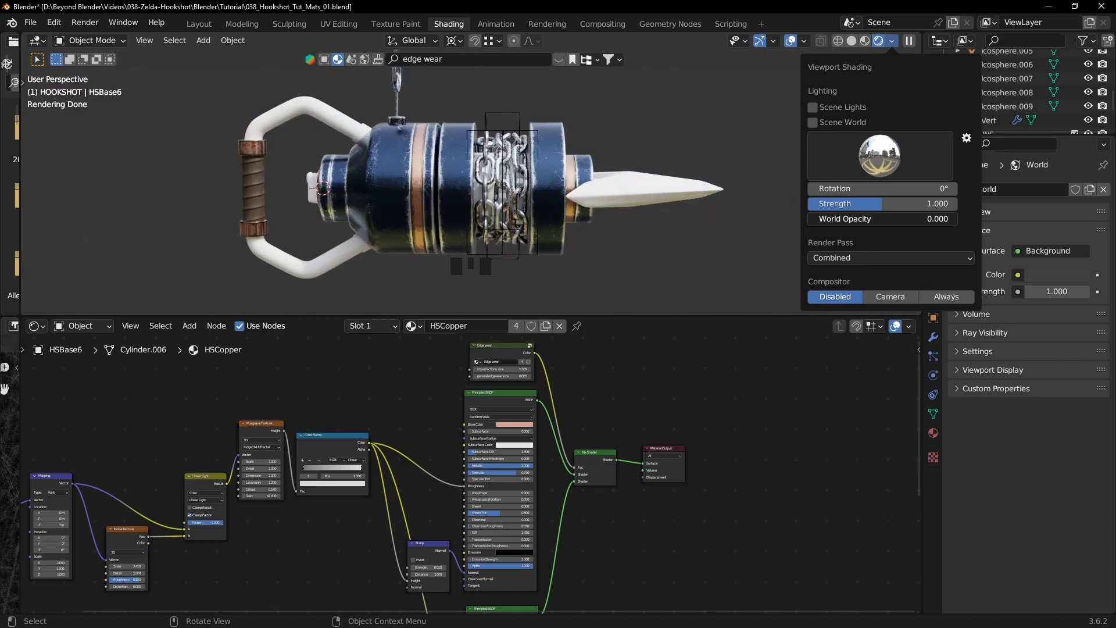
- Assign the HSMetalBlue material to the curved white handle HSHandle
middle_click_drag(650, 179, 720, 198)
scroll(556, 201, "up", 2)
middle_click_drag(557, 201, 229, 128)
left_click(229, 130)
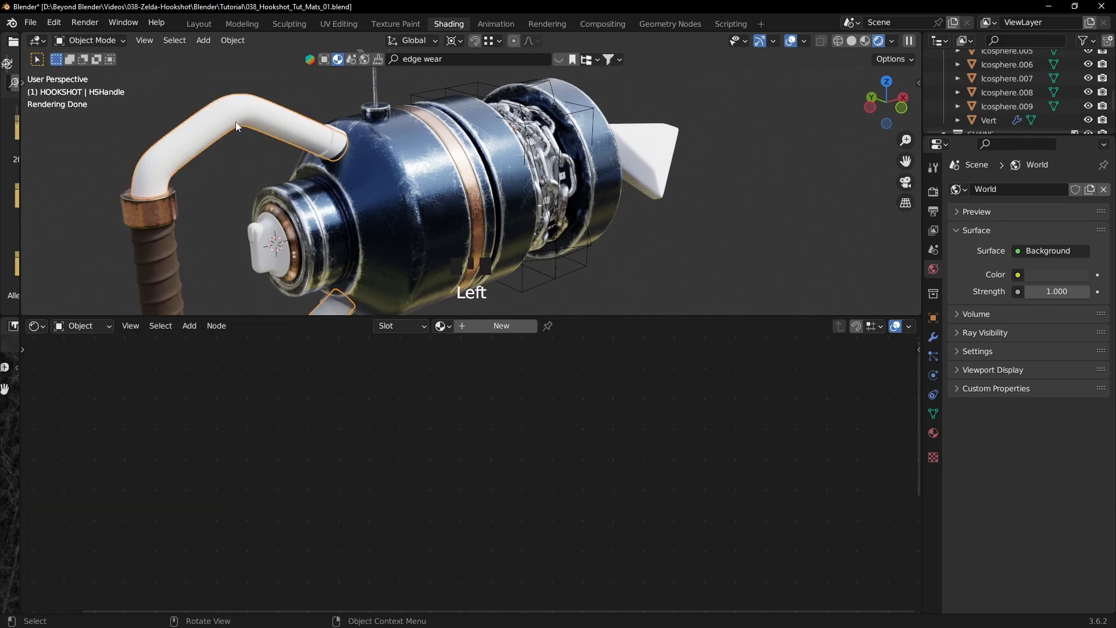
left_click(443, 326)
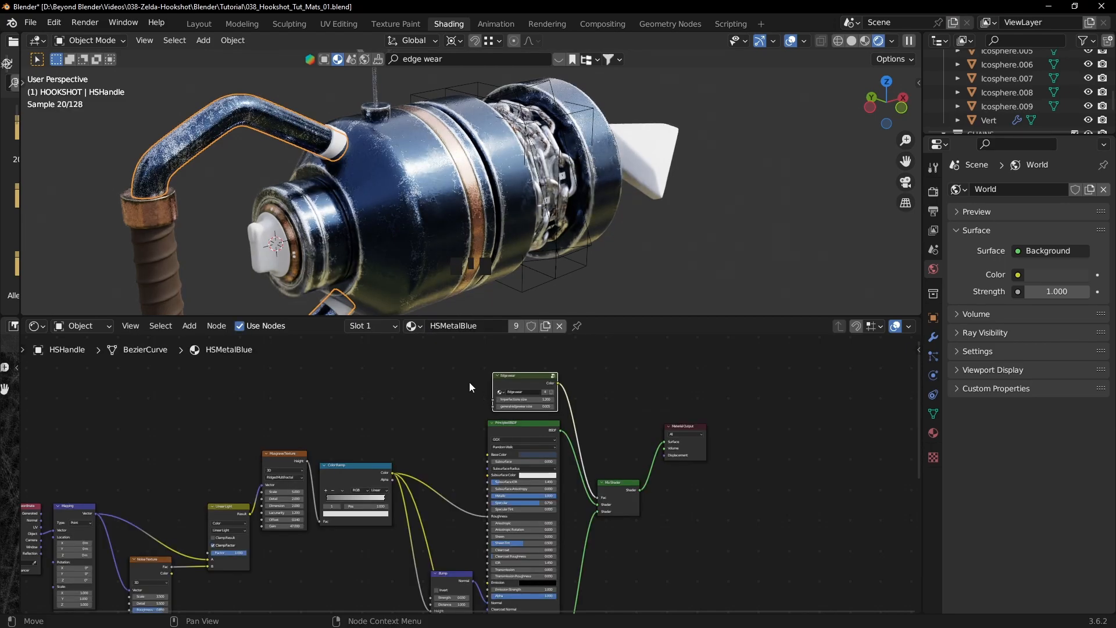
- Make an independent copy of the handle's HSMetalBlue material and rename it HSChrome
left_click(546, 327)
double_click(468, 327)
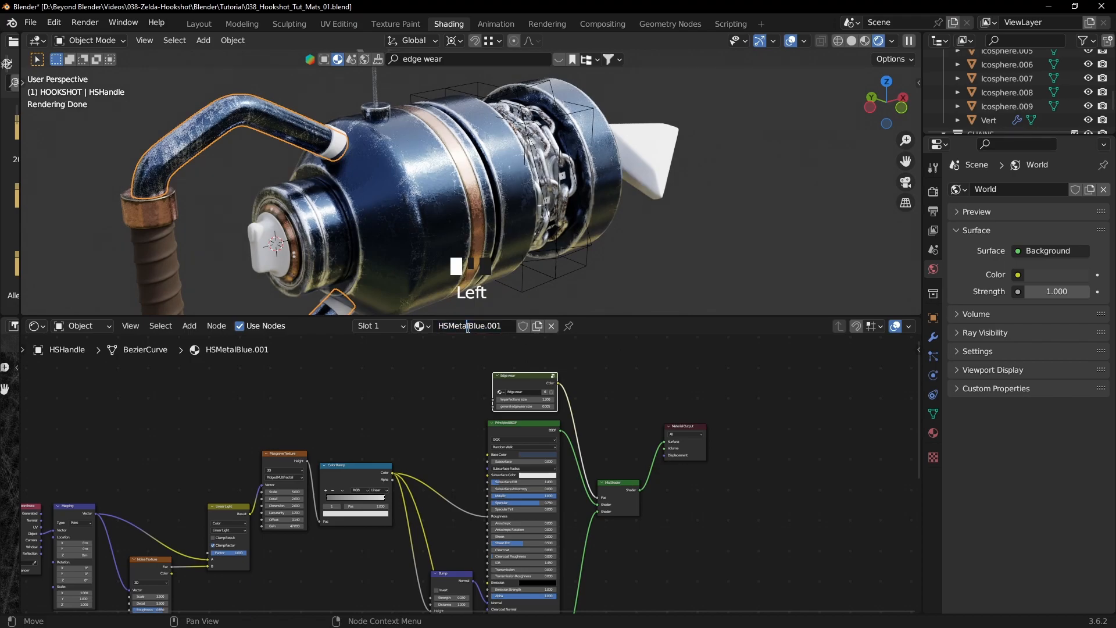
left_click_drag(450, 329, 539, 327)
type("Chrome")
key("Return")
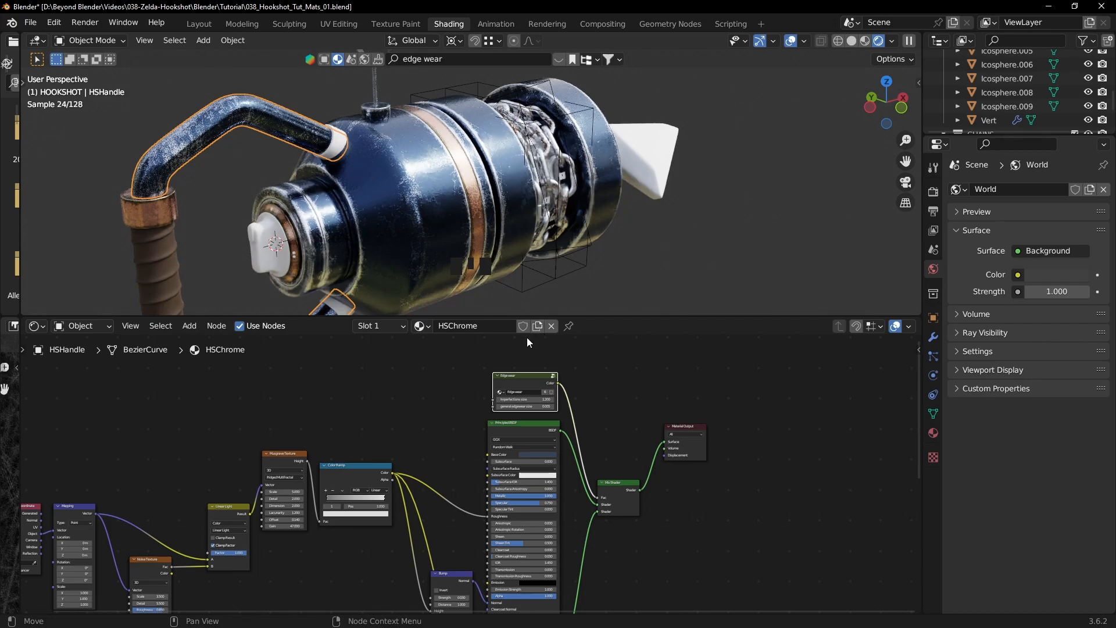
- Delete the Edgewear group node from the HSChrome material's node tree
middle_click_drag(458, 438, 457, 413)
scroll(488, 431, "down", 1)
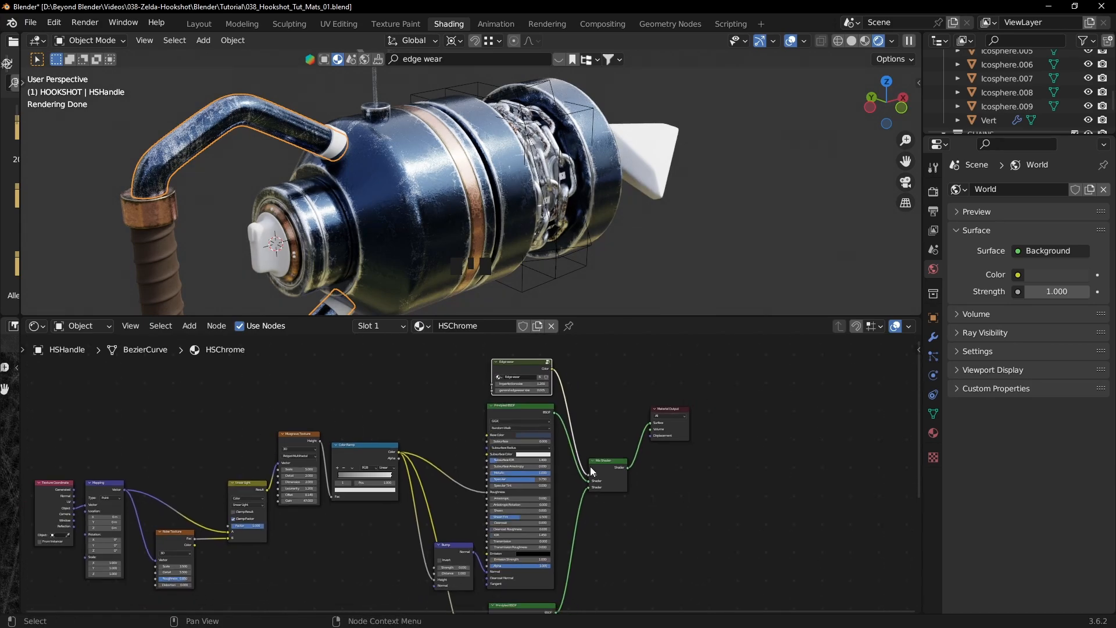
middle_click_drag(567, 461, 560, 460)
left_click_drag(515, 362, 522, 378)
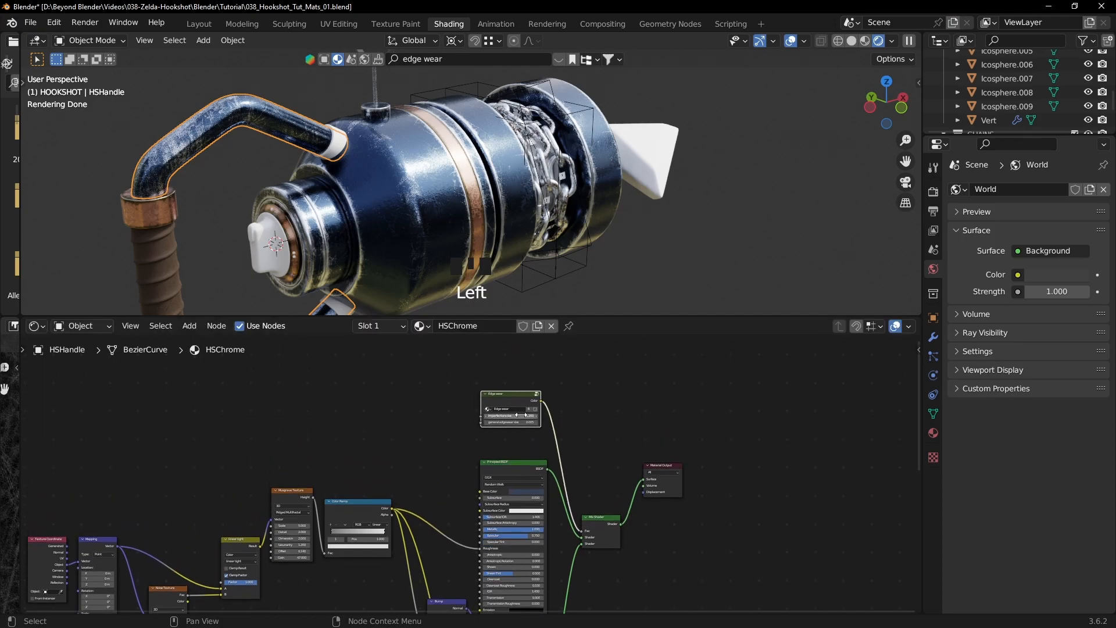
scroll(522, 412, "up", 2)
key("Delete")
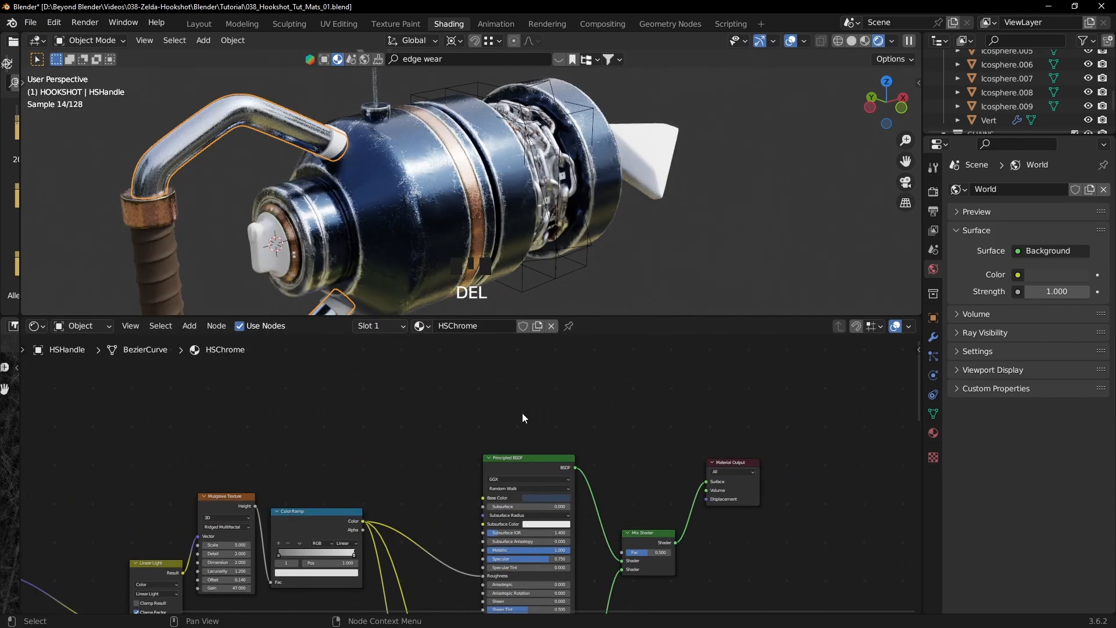
- Set the Mix Shader's Fac to 0.000 so only the first Principled BSDF shows on the handle
scroll(532, 435, "down", 3)
middle_click_drag(473, 529, 545, 443)
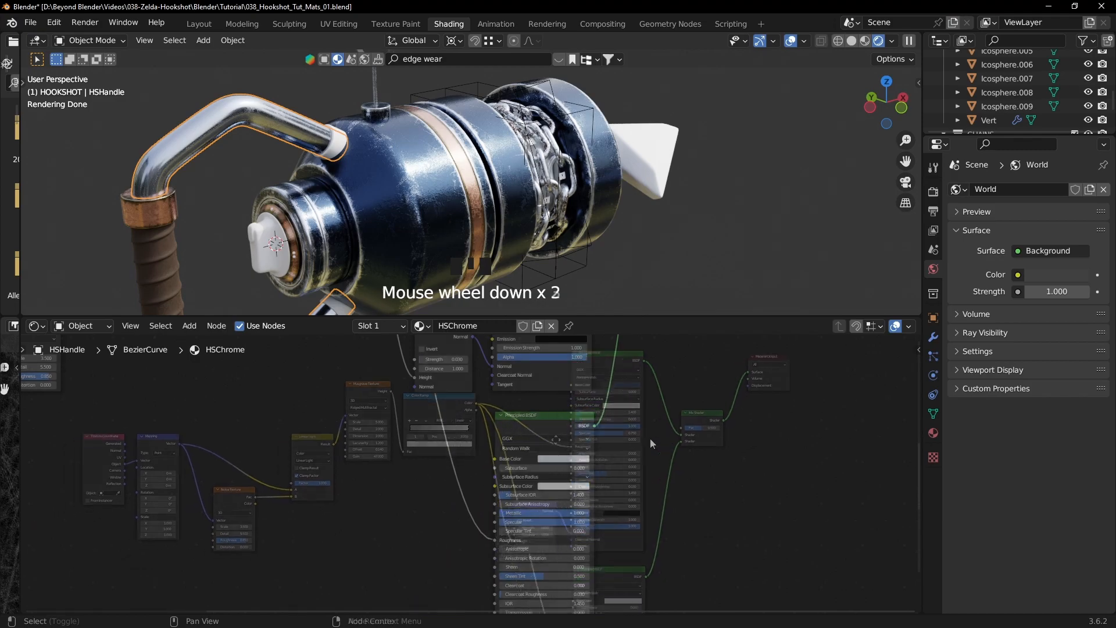
middle_click_drag(696, 417, 725, 493)
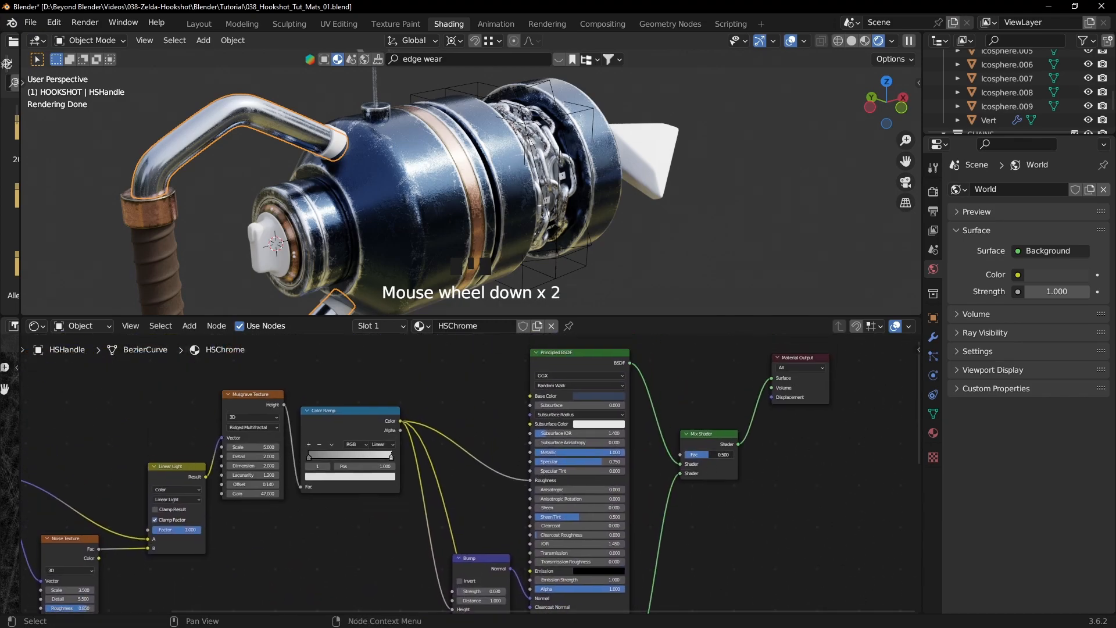
left_click_drag(709, 455, 684, 455)
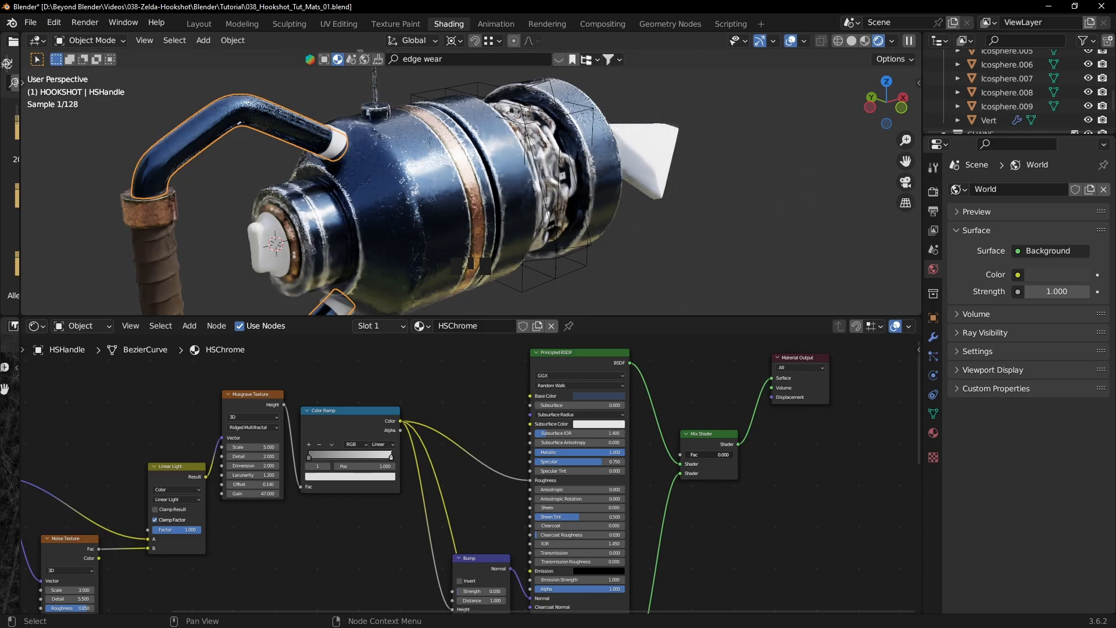
- Change the base color of the first Principled BSDF to a light neutral grey
left_click(600, 396)
left_click_drag(610, 370, 581, 369)
left_click(589, 346)
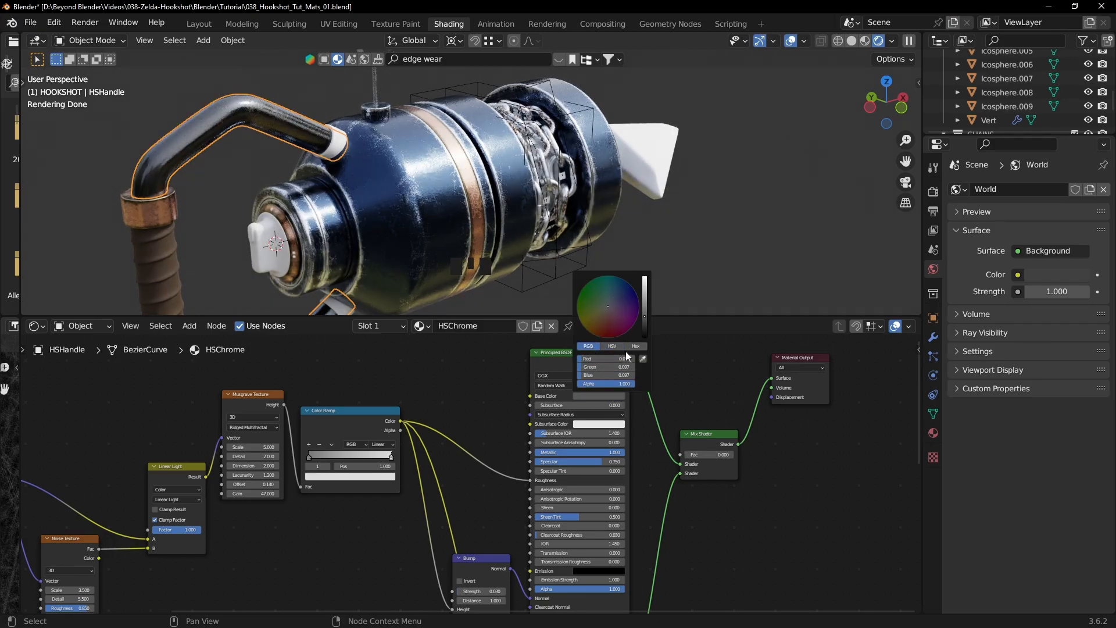
mouse_move(645, 316)
left_mouse_down()
mouse_move(645, 285)
mouse_move(644, 297)
left_mouse_up()
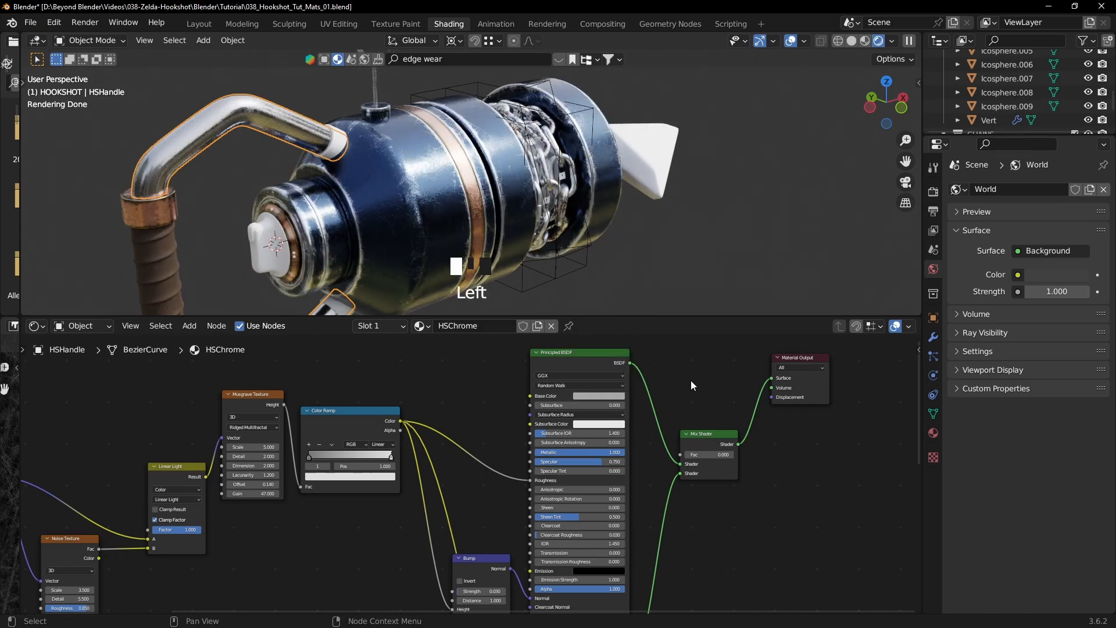
- Set the second Principled BSDF's base color to bright red and raise the Mix Shader's Fac to about 0.5
middle_click_drag(691, 380, 736, 380)
left_click(635, 426)
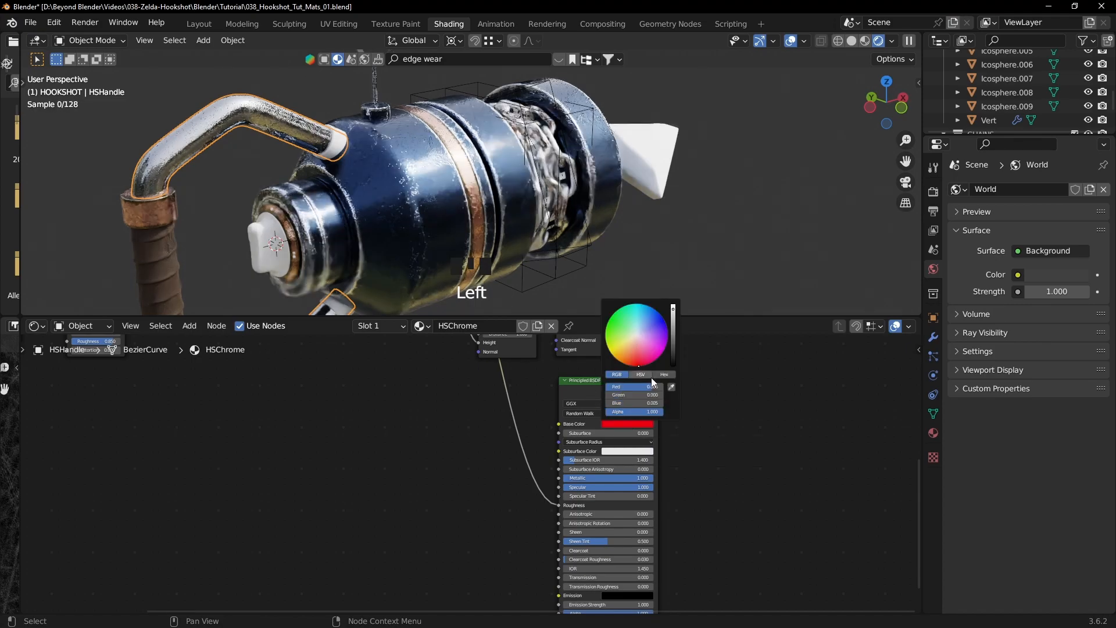
middle_click_drag(756, 343, 702, 446)
middle_click_drag(659, 337, 649, 423)
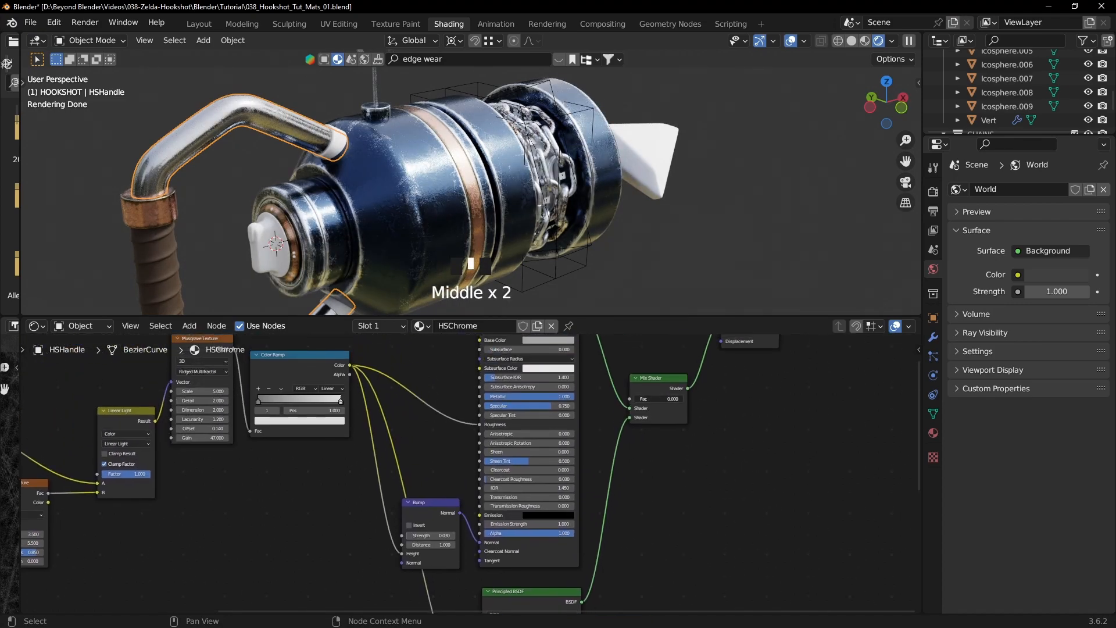
mouse_move(659, 398)
left_mouse_down()
mouse_move(686, 399)
mouse_move(633, 398)
mouse_move(663, 399)
left_mouse_up()
left_click(674, 398)
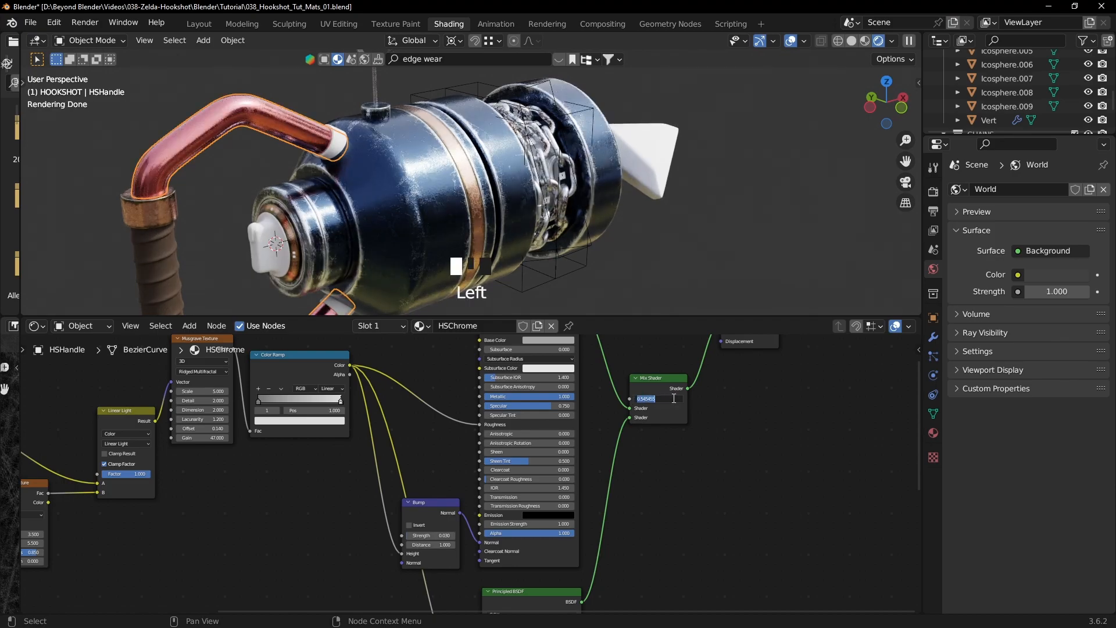
key("Return")
- Add a Color Ramp node and connect its Color output to the red Principled BSDF's Base Color
middle_click_drag(615, 485, 610, 390, "shift")
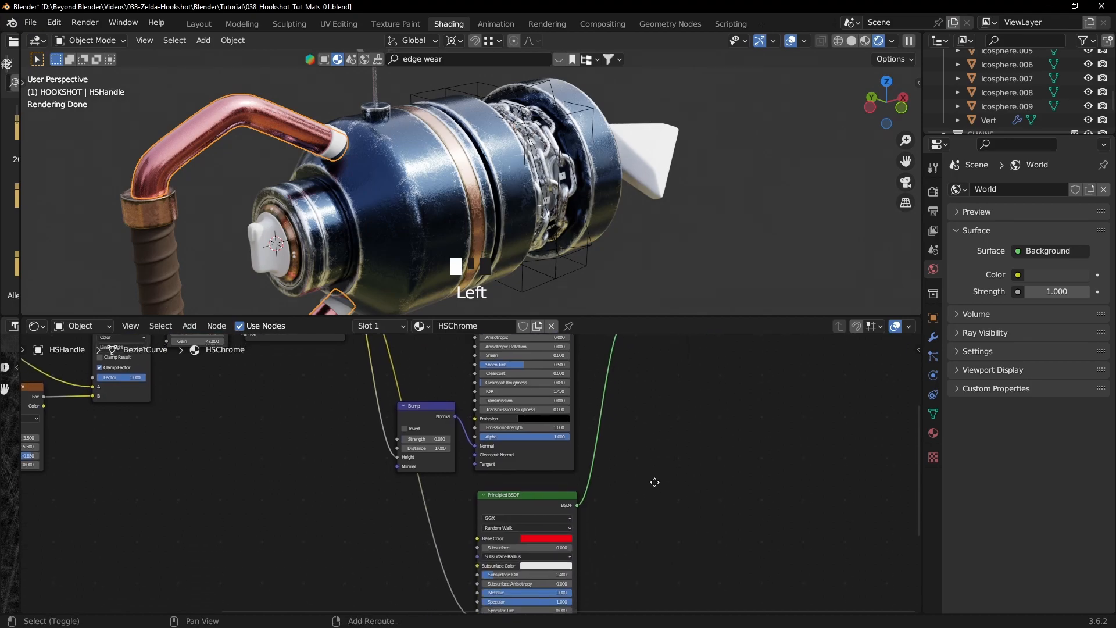
middle_click_drag(654, 488, 659, 398, "shift")
scroll(645, 436, "up", 3)
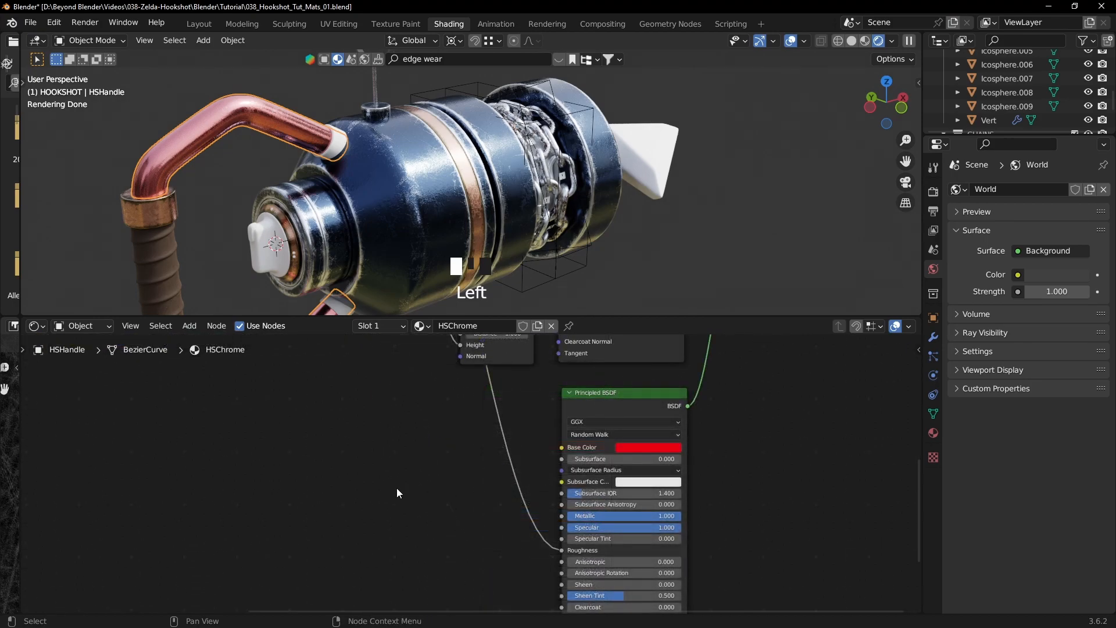
key("shift+a")
mouse_move(396, 488)
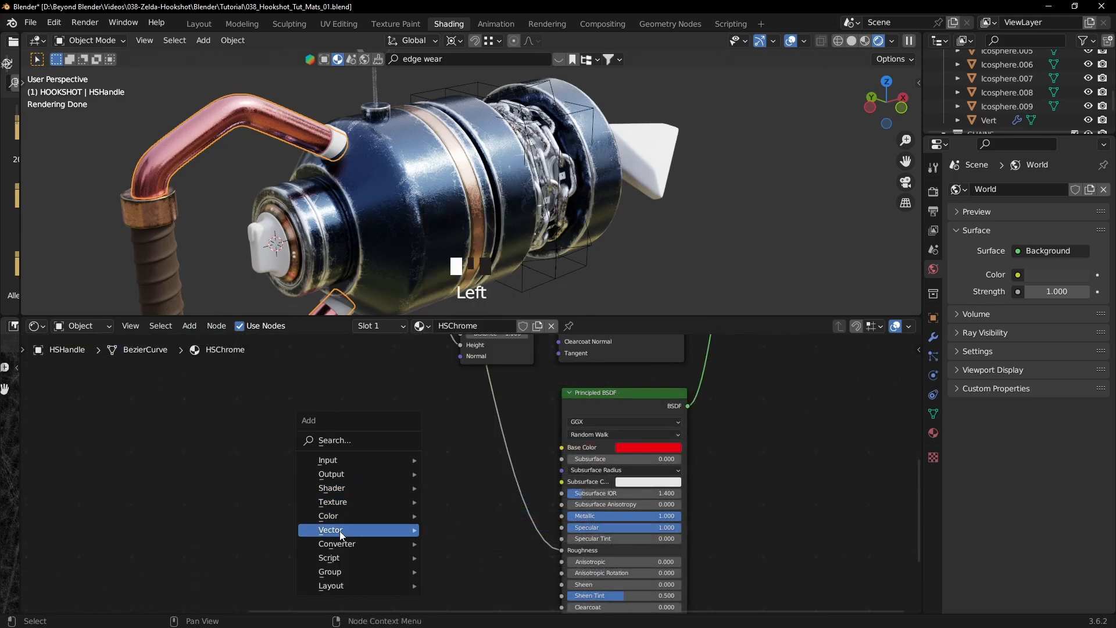
mouse_move(335, 502)
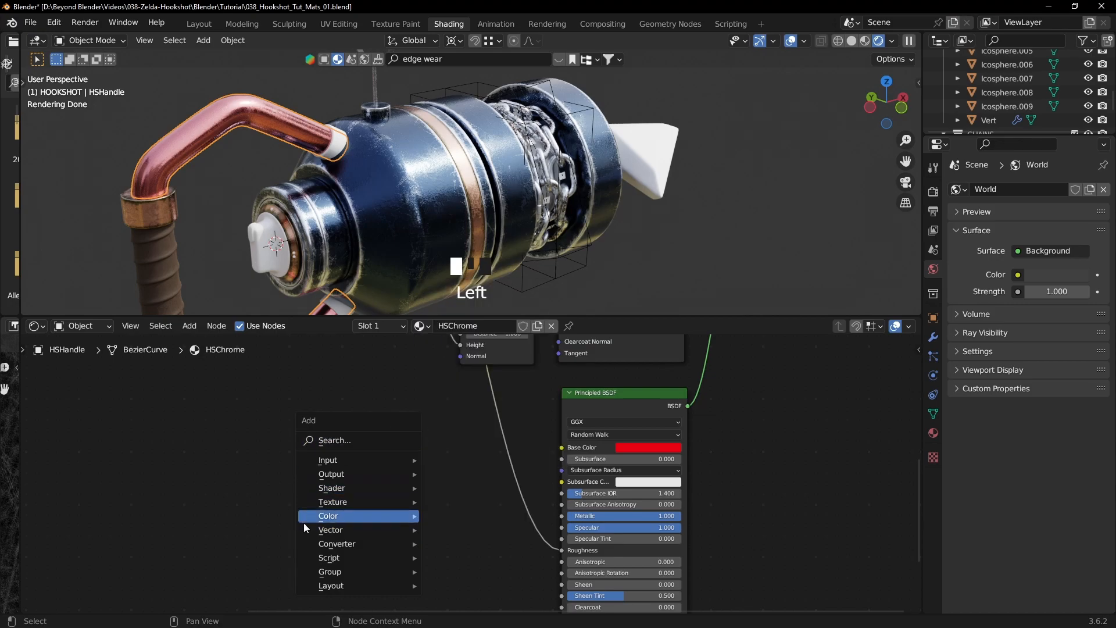
mouse_move(341, 532)
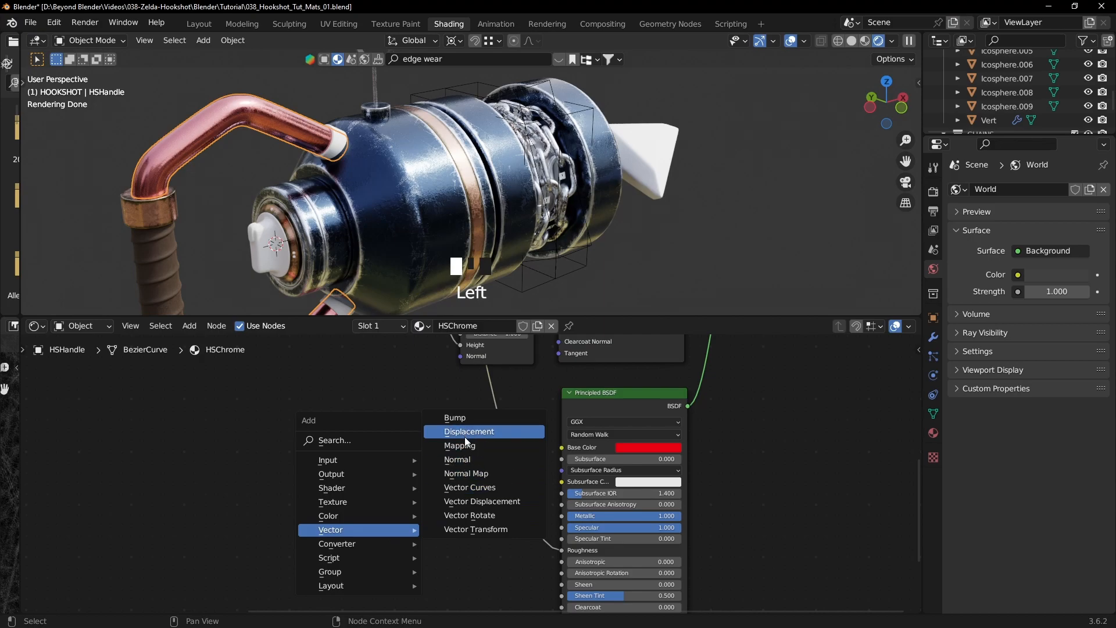
left_click(459, 392)
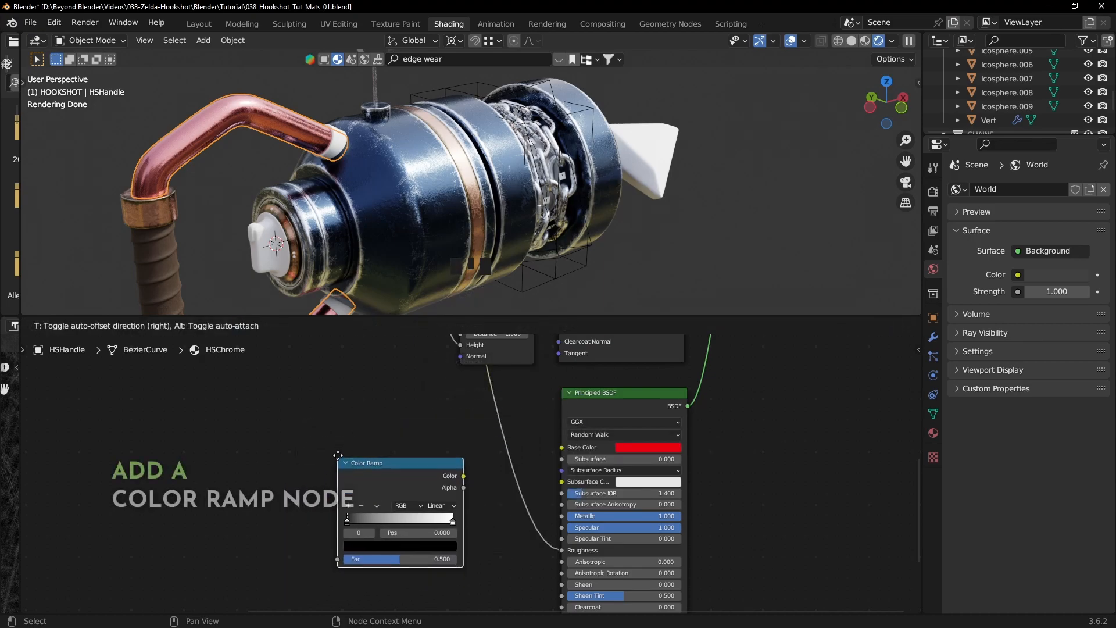
left_click(357, 419)
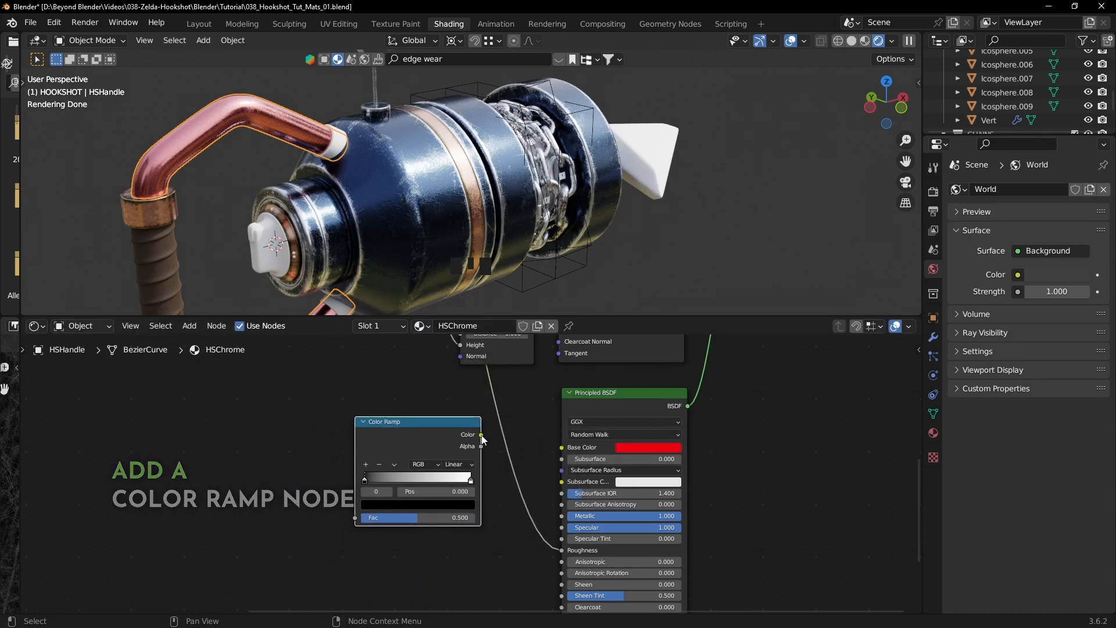
left_click_drag(481, 435, 563, 451)
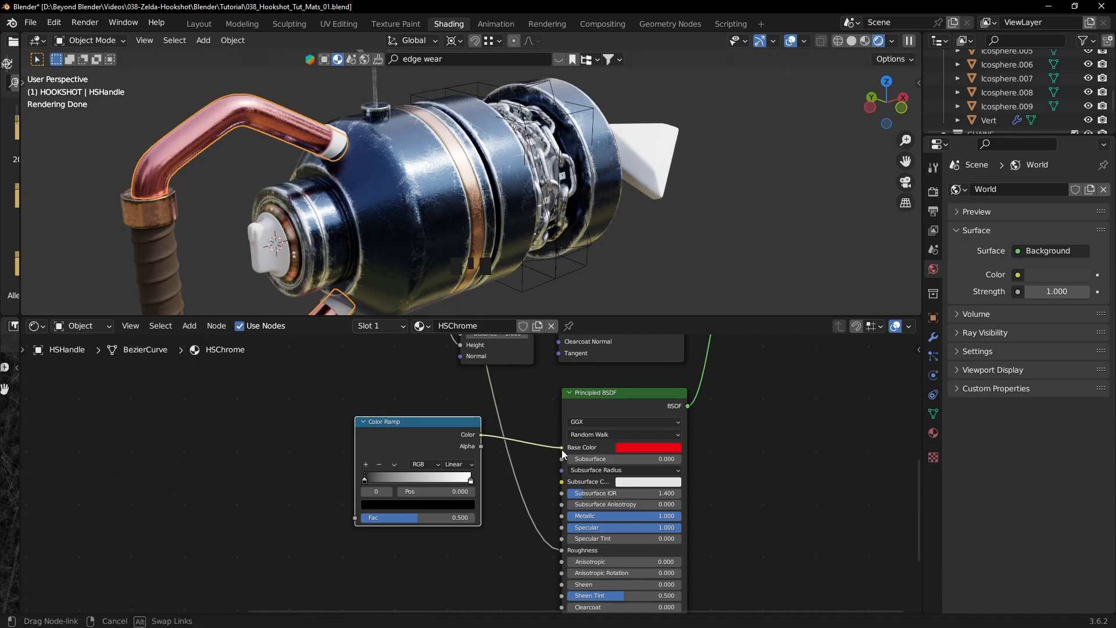
- Change the Color Ramp's black stop to a dark purplish brown
scroll(525, 481, "down", 4)
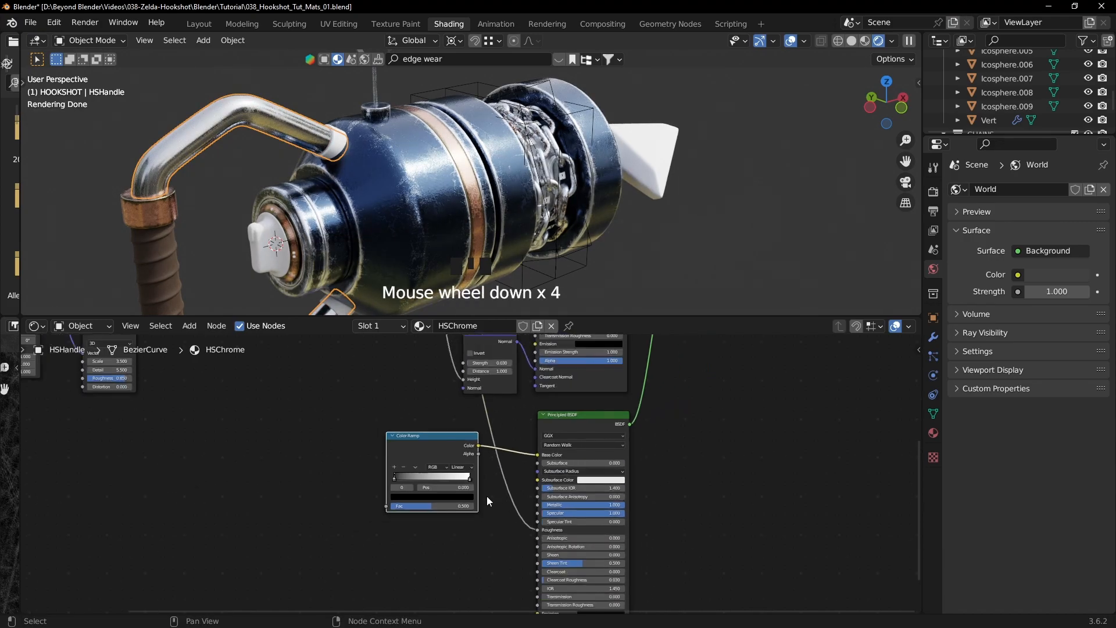
middle_click_drag(486, 496, 533, 511)
scroll(539, 512, "up", 2)
scroll(457, 502, "up", 1)
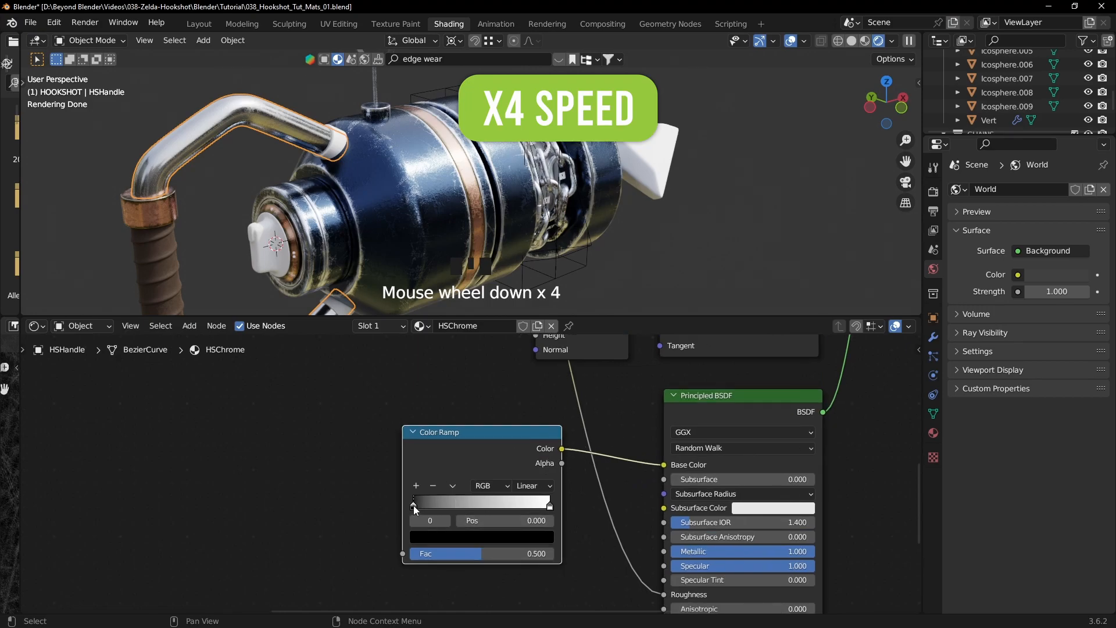
left_click(414, 505)
left_click(477, 537)
left_click_drag(523, 439, 524, 411)
left_click_drag(466, 394, 524, 410)
left_click(476, 459)
left_click_drag(468, 490, 455, 490)
- Change the Color Ramp's white stop to a medium reddish brown
left_click(549, 505)
left_click(535, 538)
left_click_drag(466, 396, 460, 415)
left_click_drag(524, 346, 523, 385)
left_click_drag(459, 415, 463, 407)
left_click_drag(524, 385, 524, 395)
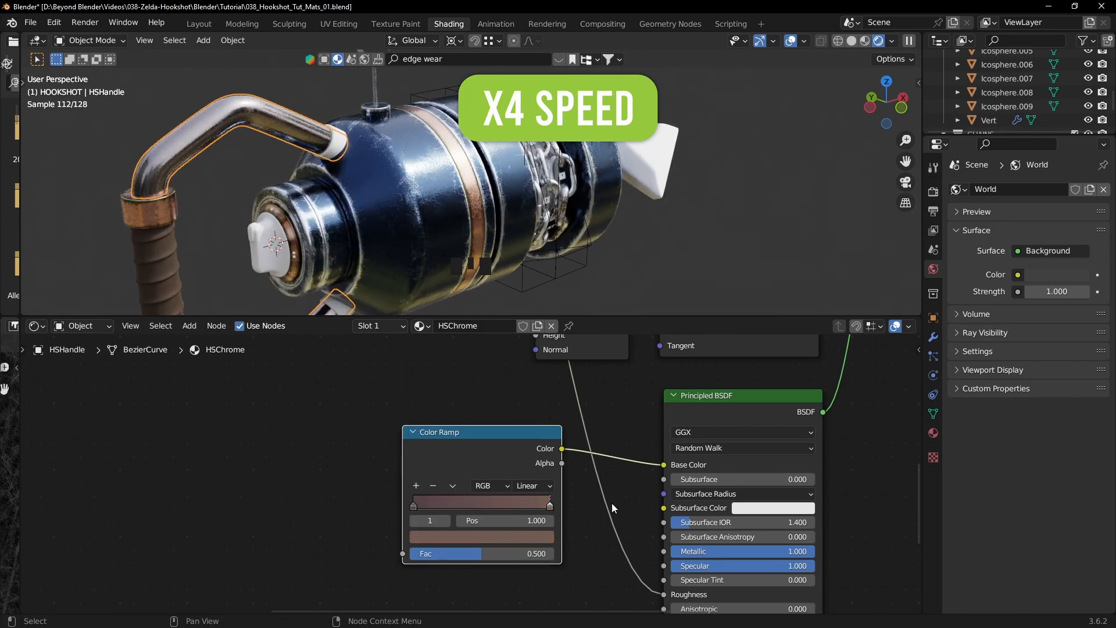
- Add a Noise Texture node before the Color Ramp and connect its Fac output to the ramp's Fac input
scroll(514, 490, "down", 3)
key("shift+a")
mouse_move(302, 453)
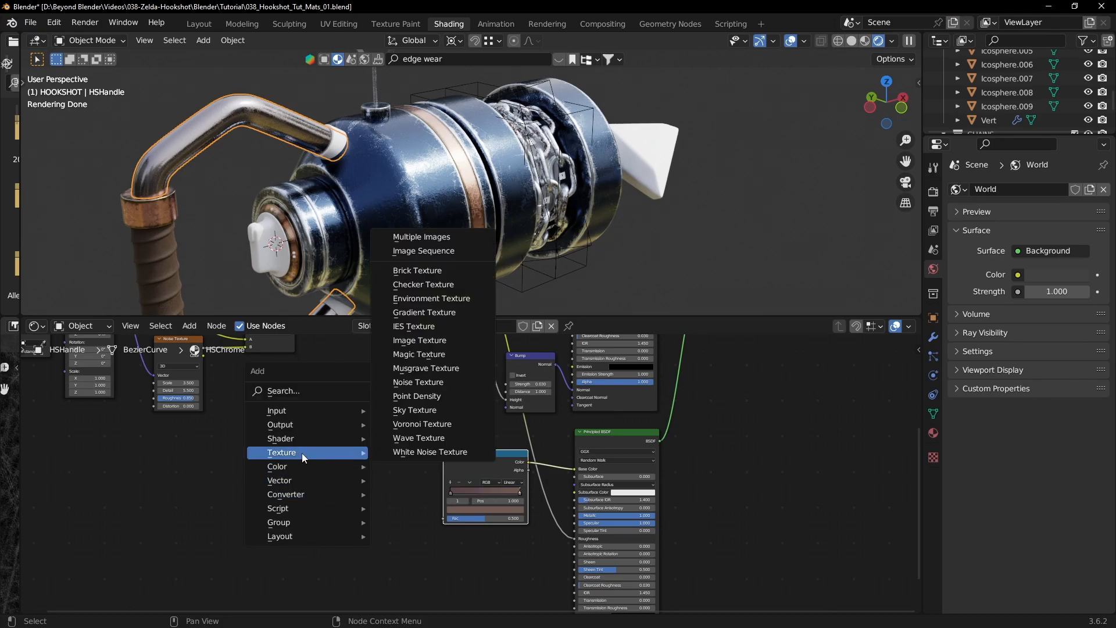
left_click(418, 382)
left_click(393, 472)
scroll(393, 472, "up", 1)
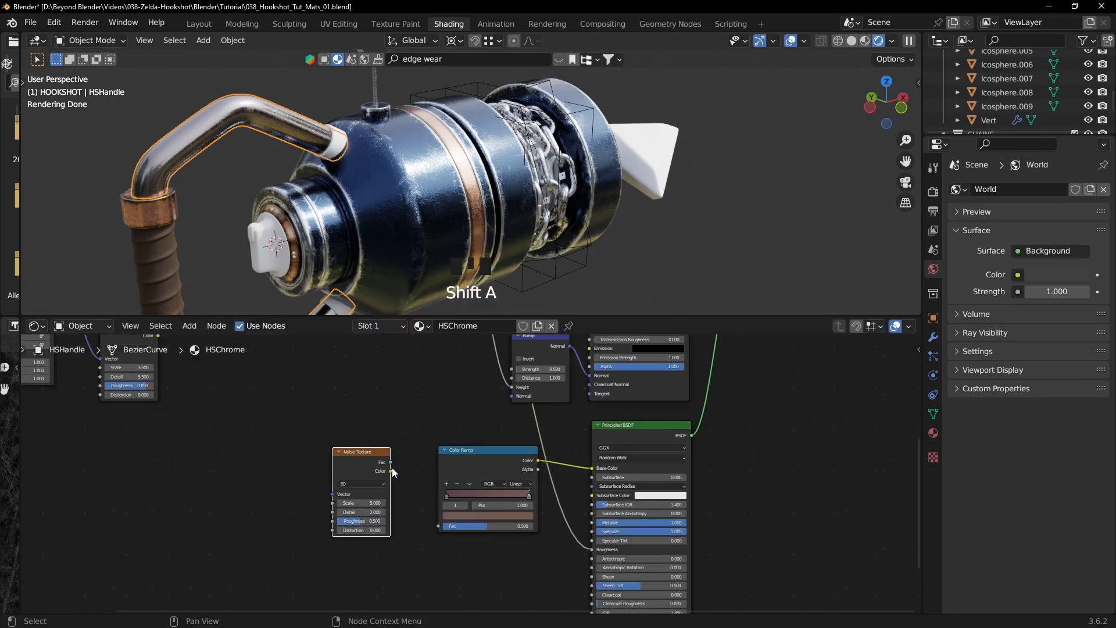
scroll(393, 472, "up", 2)
left_click_drag(361, 457, 367, 459)
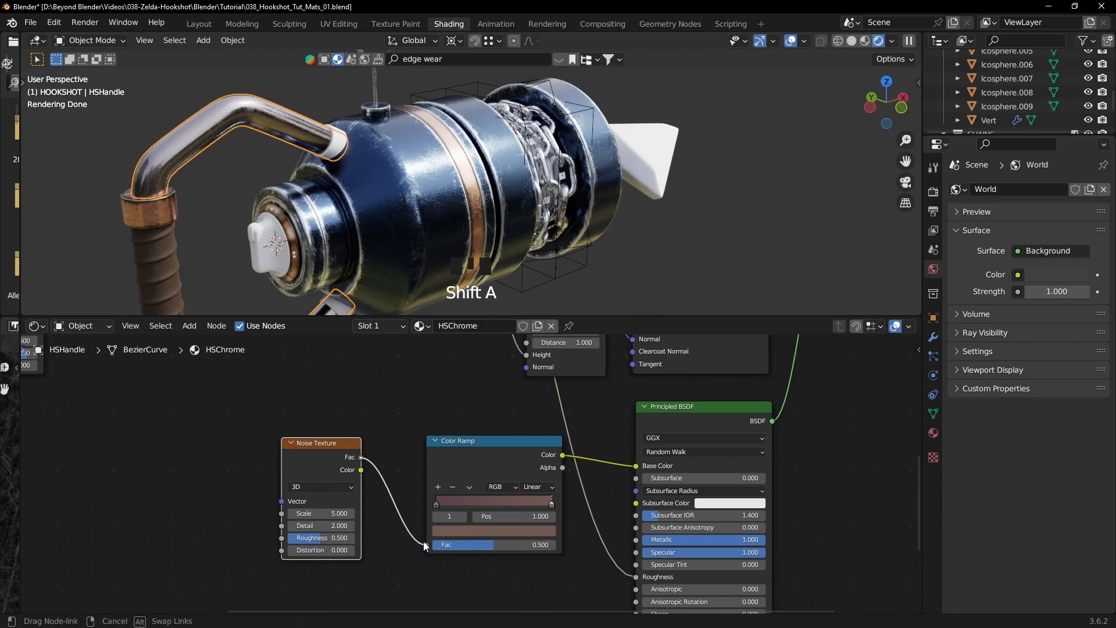
left_click_drag(426, 547, 427, 544)
- Isolate the HSHandle object in local view and frame its bend closely
middle_click_drag(279, 181, 543, 204, "shift")
key("KP_Divide")
scroll(505, 129, "up", 5)
middle_click_drag(506, 134, 560, 197, "shift")
- Preview the Color Ramp's output on the handle and move both stops inward, with the lighter brown stop at 0.634
left_click(528, 441, "ctrl+shift")
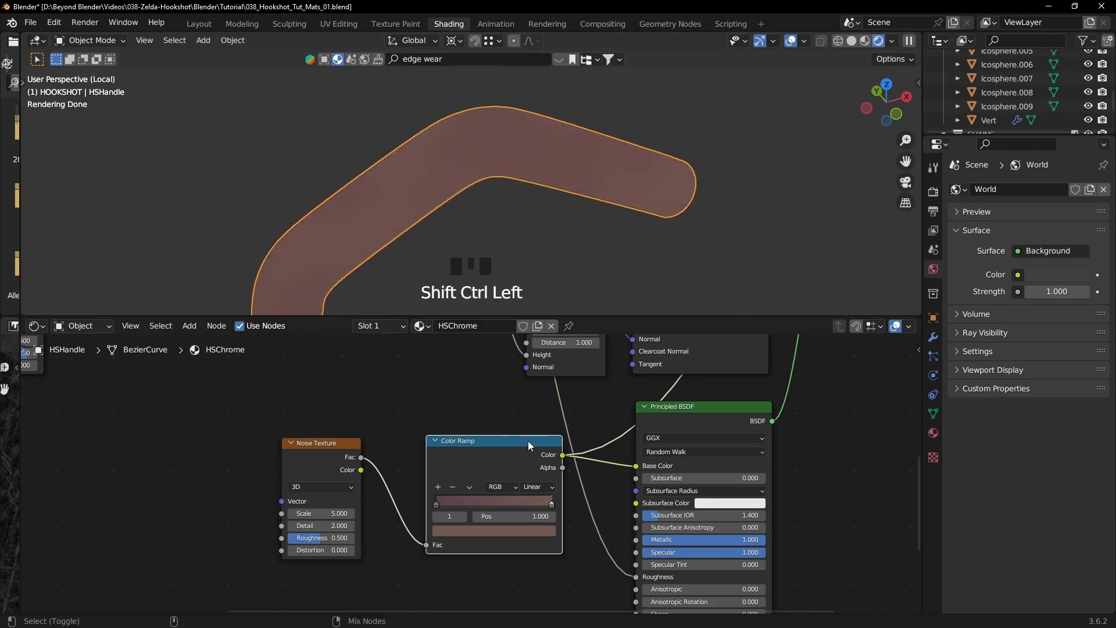
left_click_drag(441, 504, 485, 500)
left_click_drag(553, 504, 507, 503)
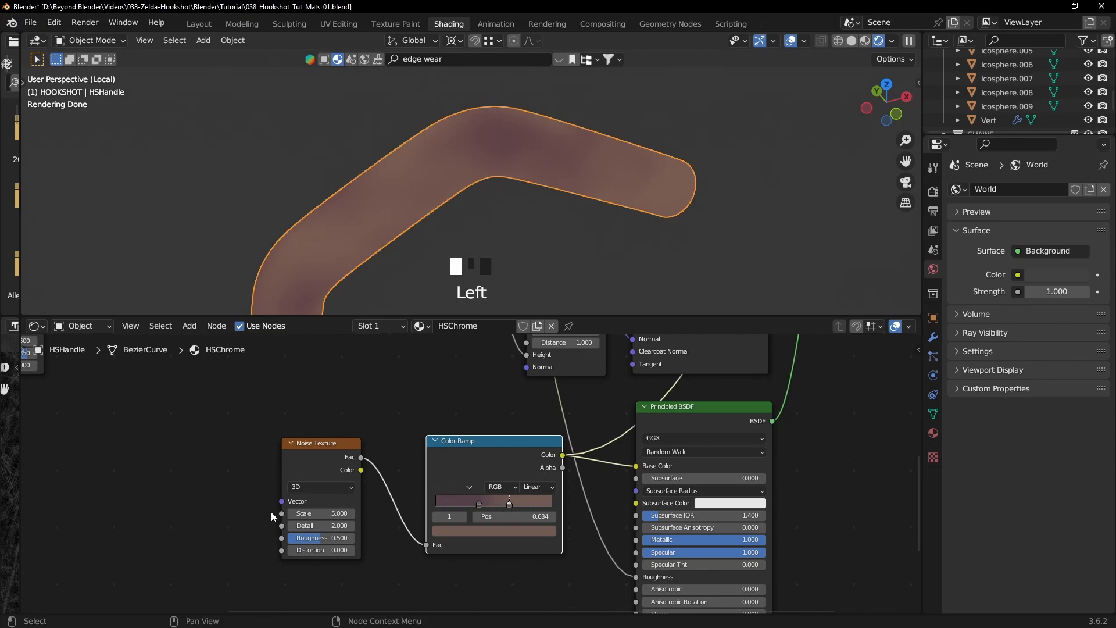
- Set the Noise Texture's Scale to 0.500, Detail to 6.500 and Roughness to 1.000
left_click(326, 513)
scroll(378, 532, "up", 2)
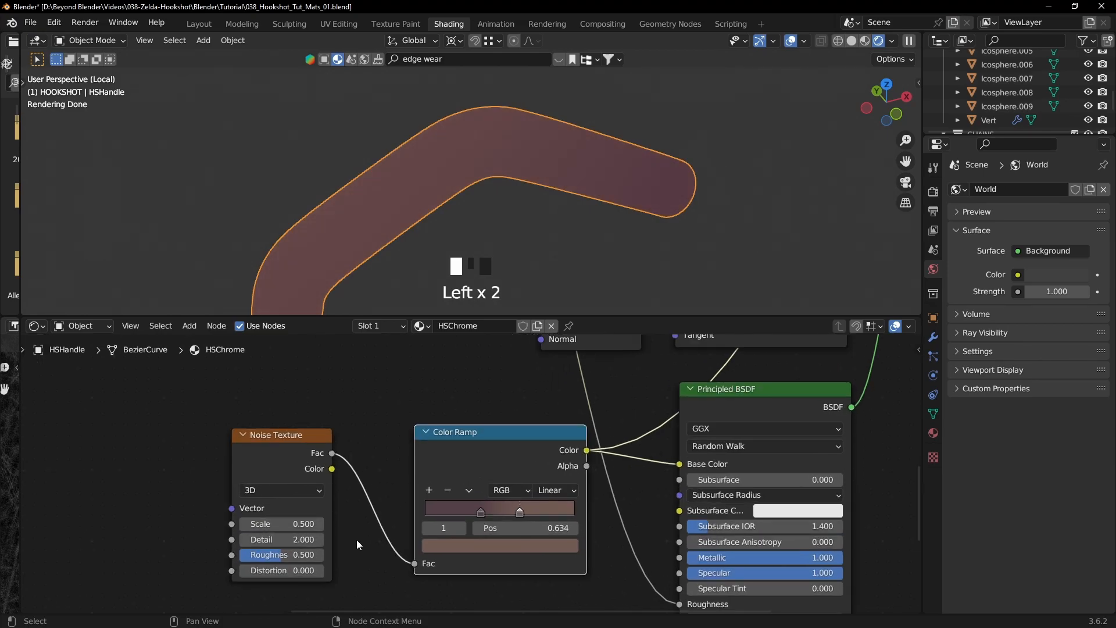
left_click(310, 521)
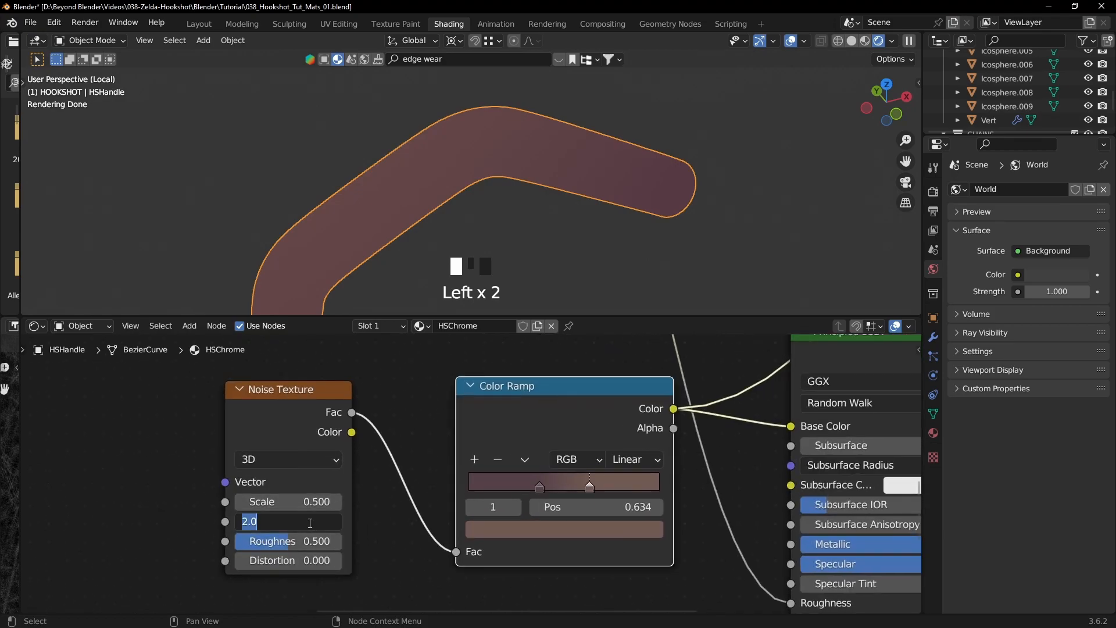
type("6.5")
left_click(308, 522)
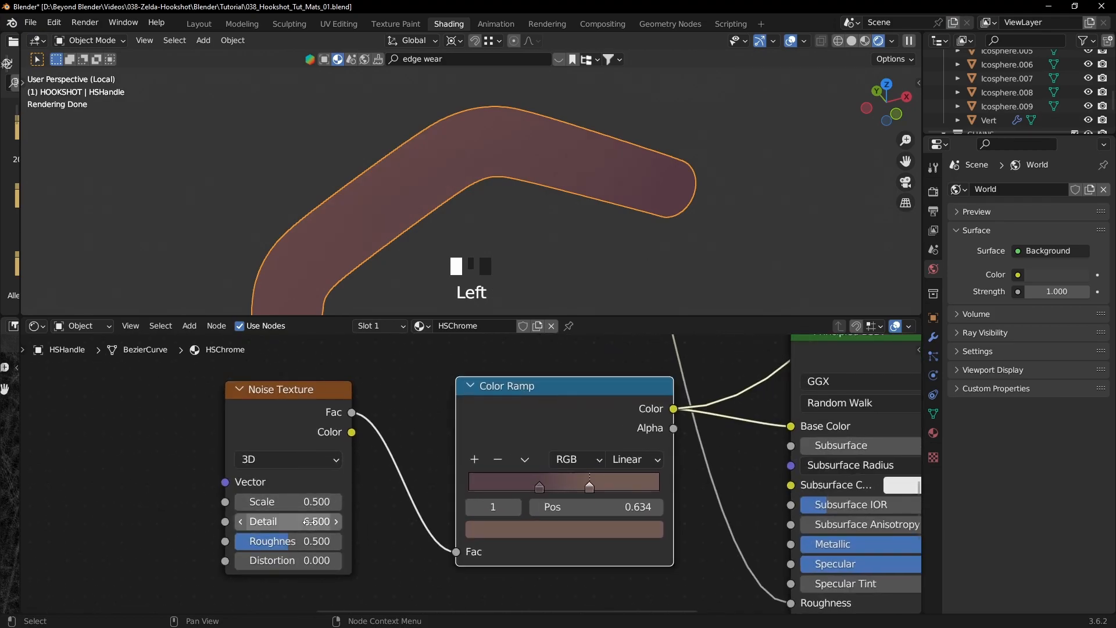
left_click(289, 542)
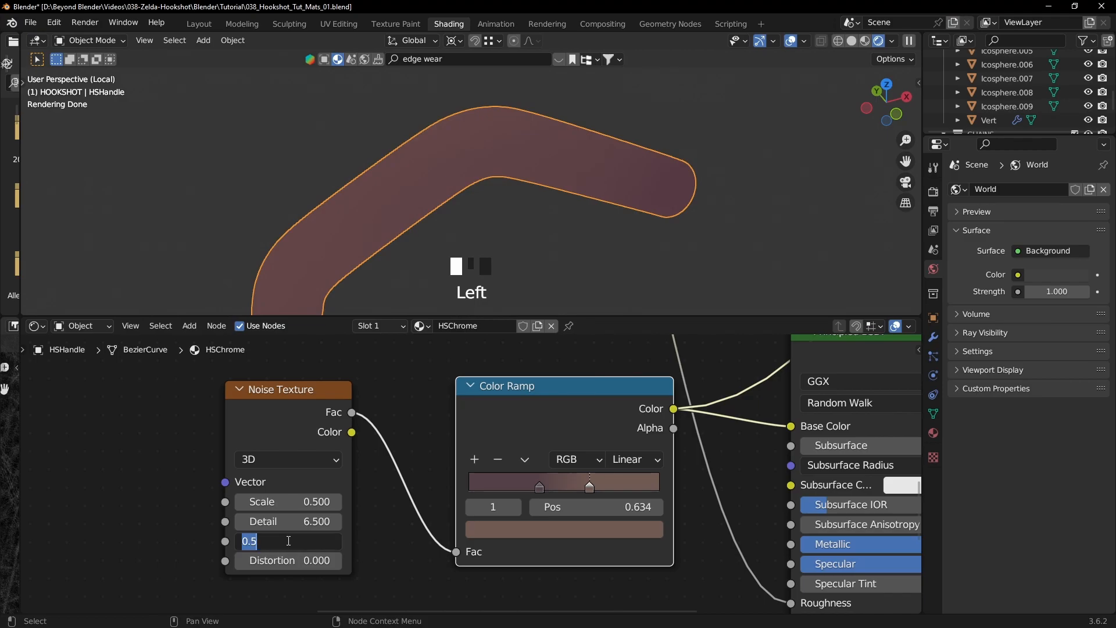
left_click(289, 542)
- Bring the Color Ramp's two stops closer together, placing the lighter brown stop at 0.538
mouse_move(531, 213)
middle_mouse_down()
mouse_move(425, 216)
mouse_move(533, 221)
mouse_move(515, 221)
middle_mouse_up()
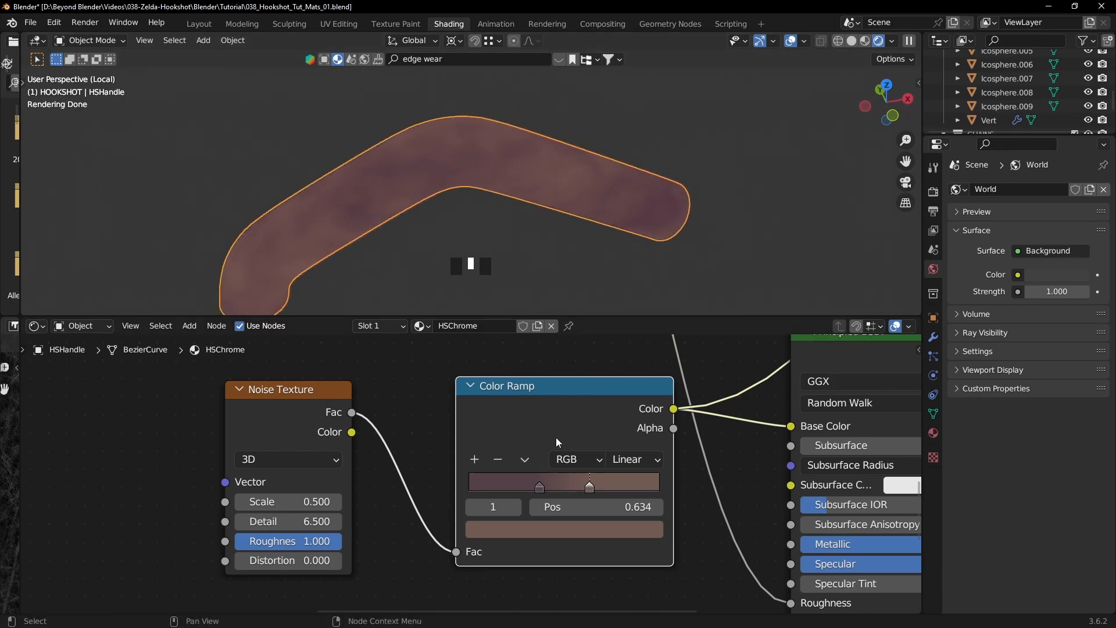
mouse_move(591, 487)
left_mouse_down()
mouse_move(545, 485)
mouse_move(575, 486)
left_mouse_up()
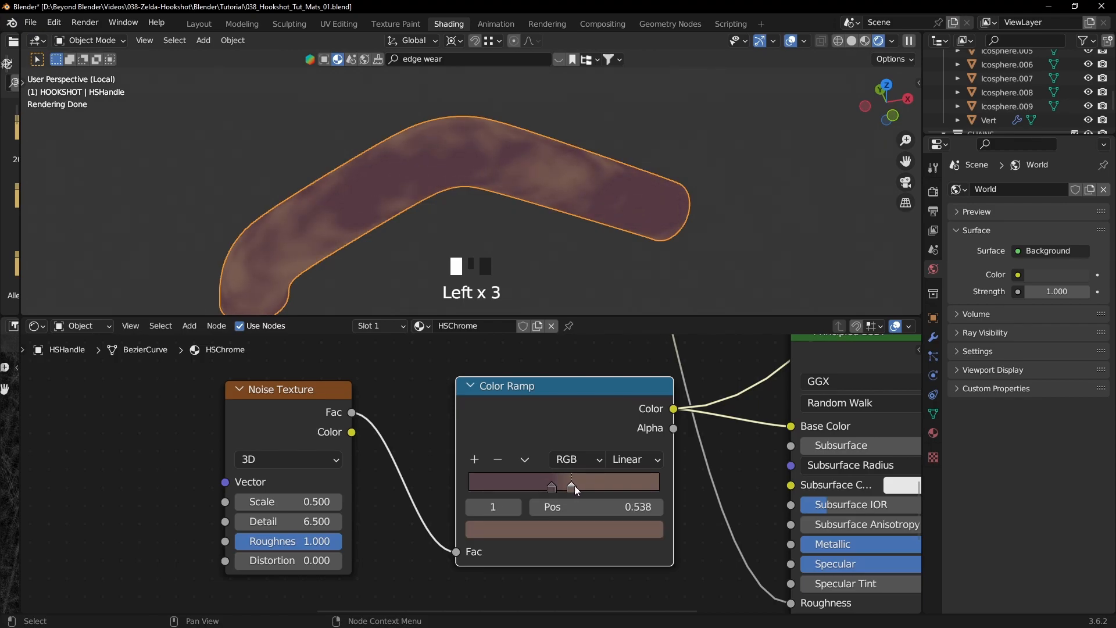
- Set the rust Noise Texture's Scale to 0.760 and drive its Vector from the Mapping node through a reroute at the link's lower corner
left_click_drag(279, 502, 337, 502, "shift")
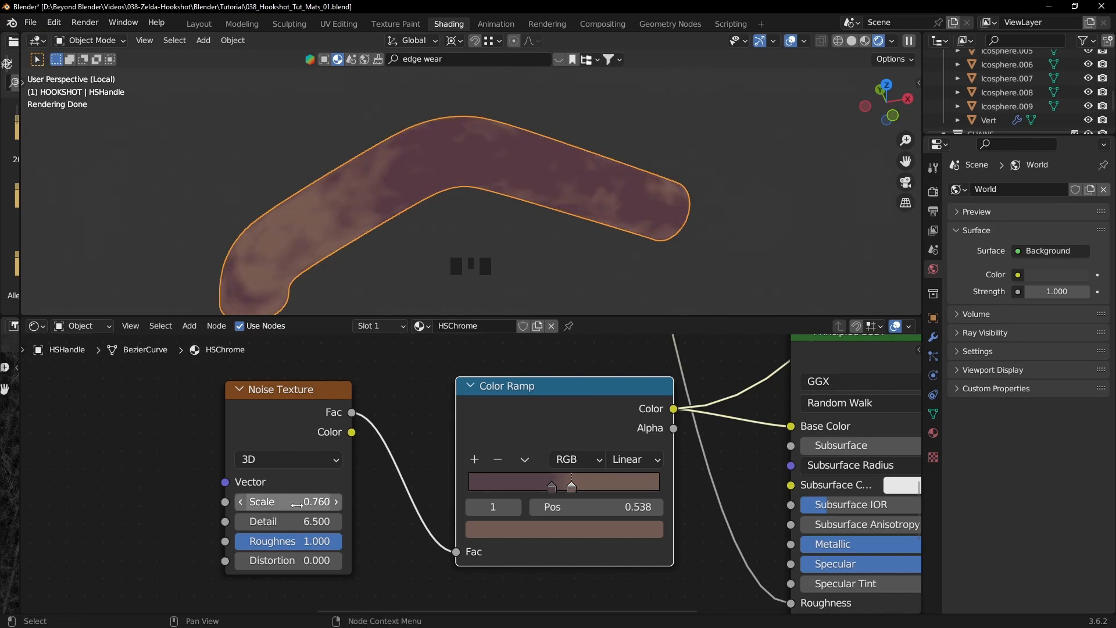
left_click(395, 540)
scroll(394, 518, "down", 5)
middle_click_drag(386, 437, 444, 487)
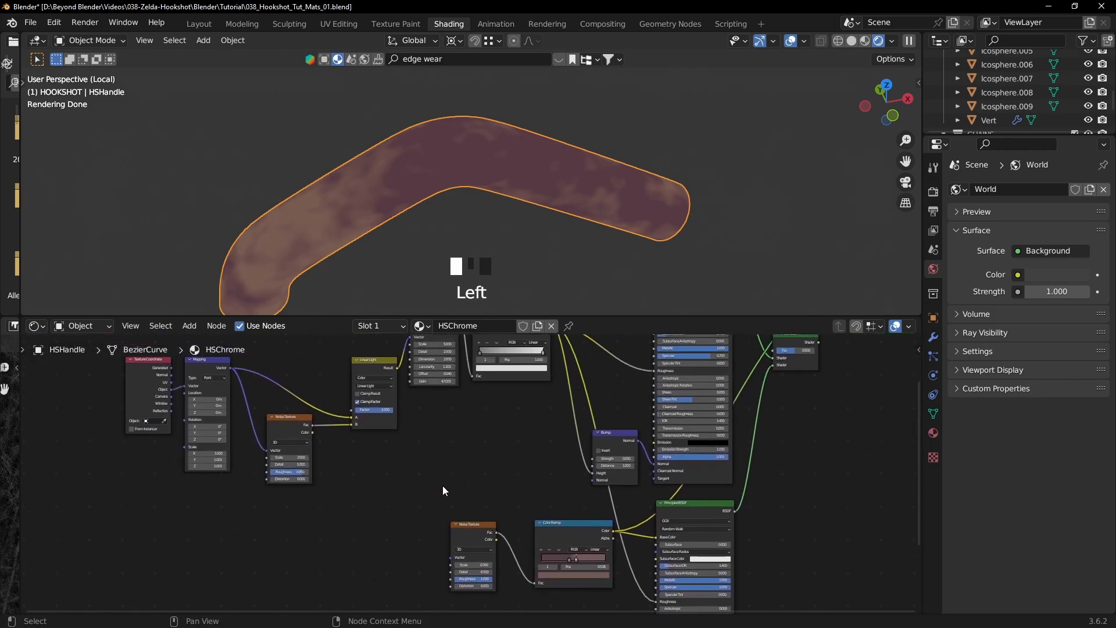
left_click_drag(249, 375, 451, 552)
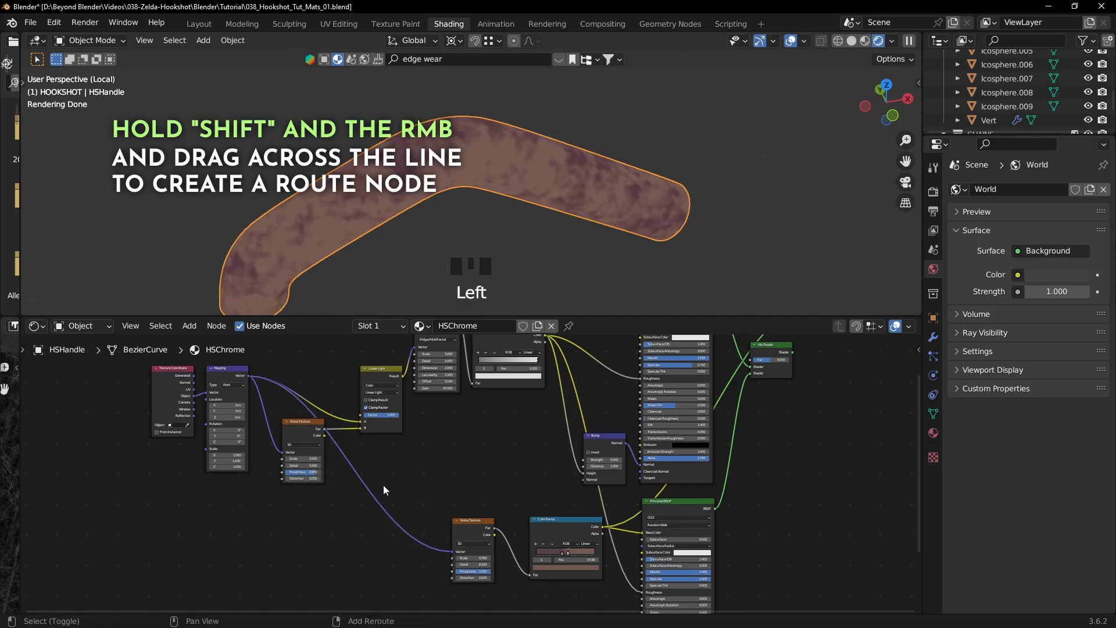
right_click_drag(381, 494, 372, 511, "shift")
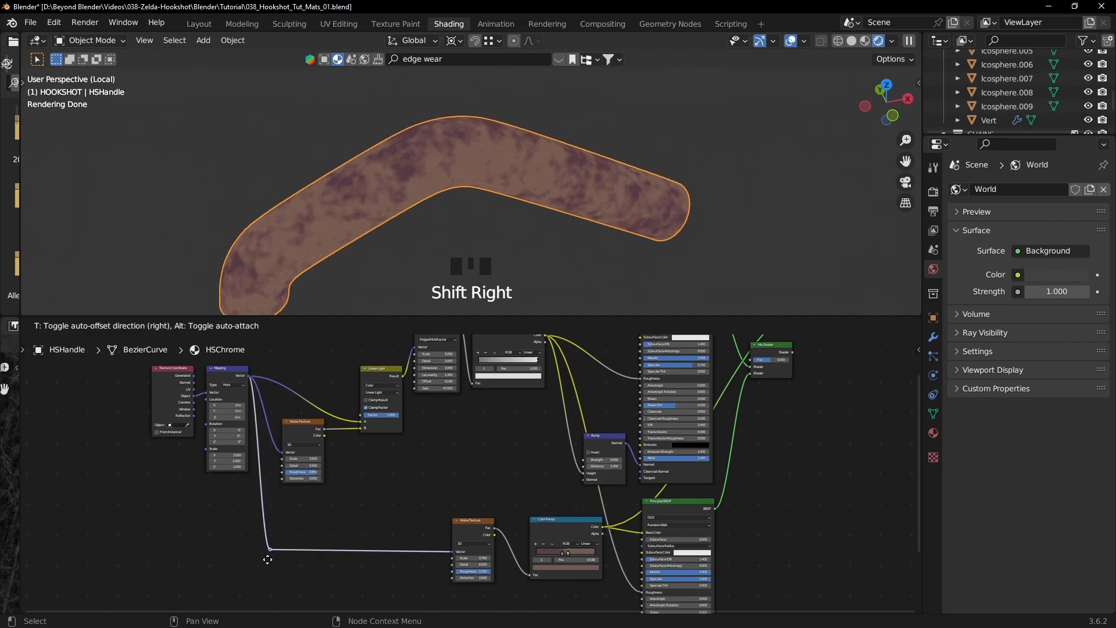
left_click(272, 558)
left_click(438, 487)
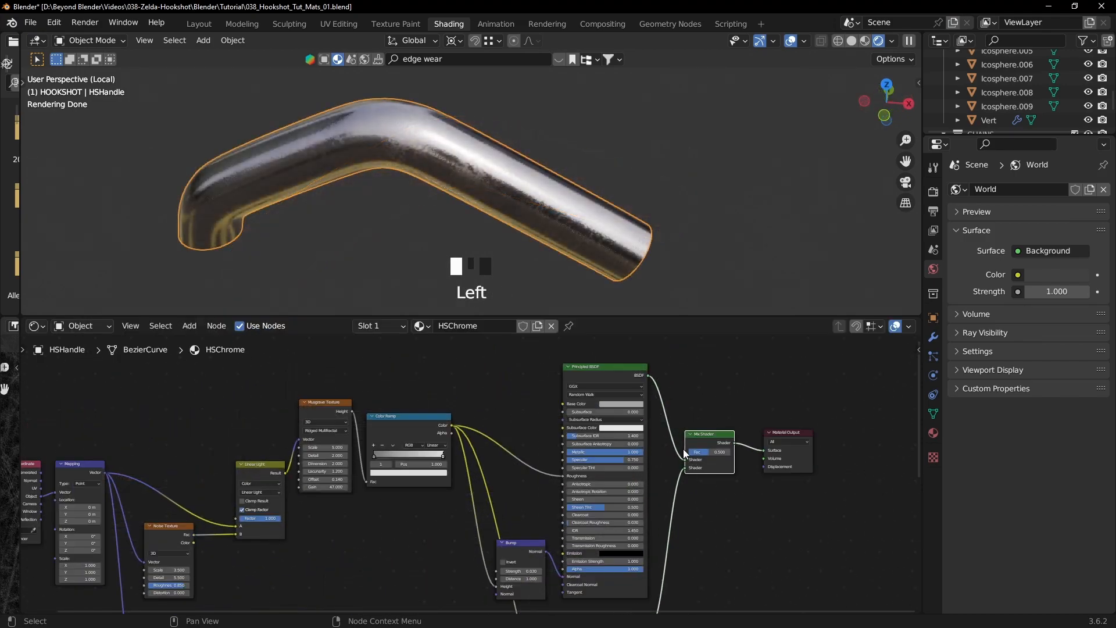
- Try adjusting the Mix Shader's Fac, ending back at 0.500
scroll(685, 454, "up", 2)
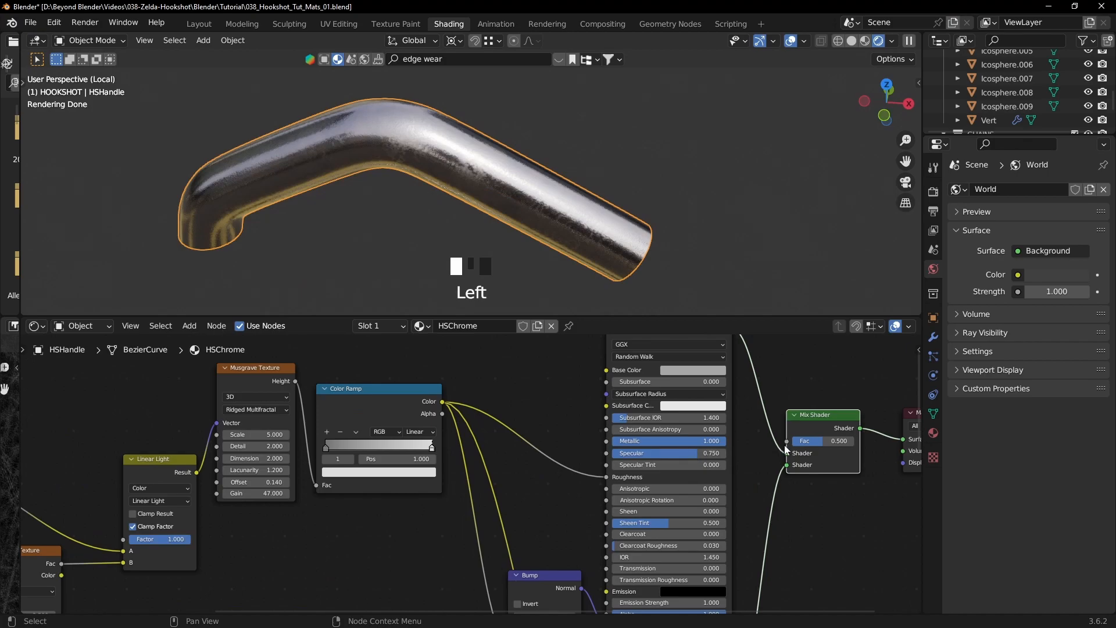
mouse_move(814, 440)
left_mouse_down()
mouse_move(793, 441)
mouse_move(853, 441)
mouse_move(813, 440)
mouse_move(830, 441)
left_mouse_up()
left_click(845, 441)
key("Return")
scroll(795, 456, "down", 3)
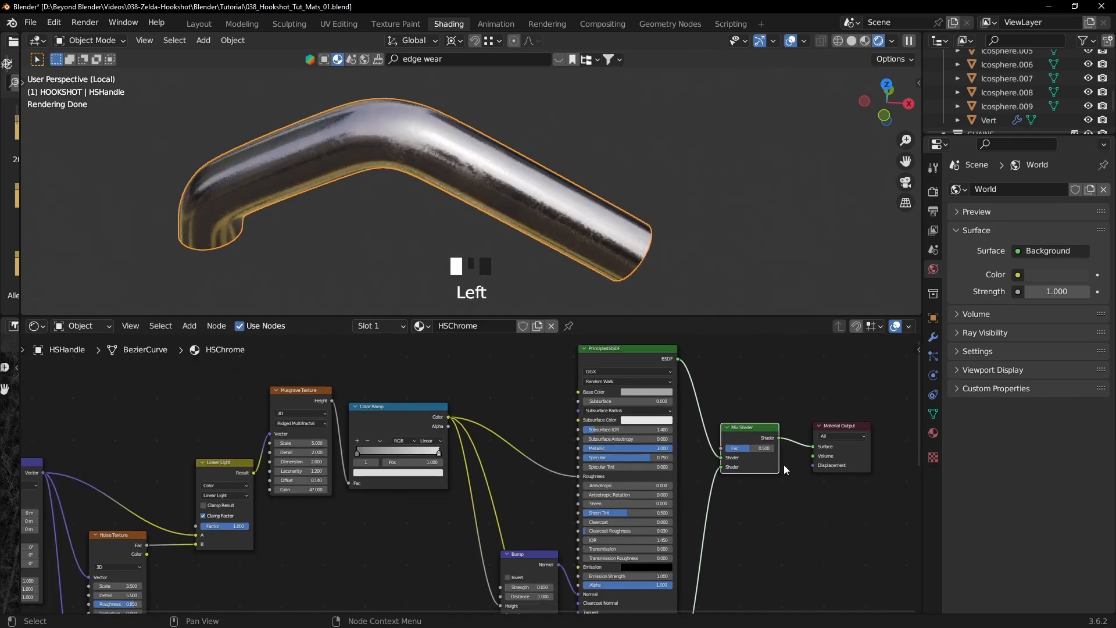
- Duplicate the rust Noise Texture and place the copy above the chrome Principled BSDF branch
scroll(784, 466, "down", 1)
scroll(477, 509, "down", 1)
middle_click_drag(451, 519, 468, 411)
middle_click_drag(446, 458, 434, 474)
left_click(393, 525)
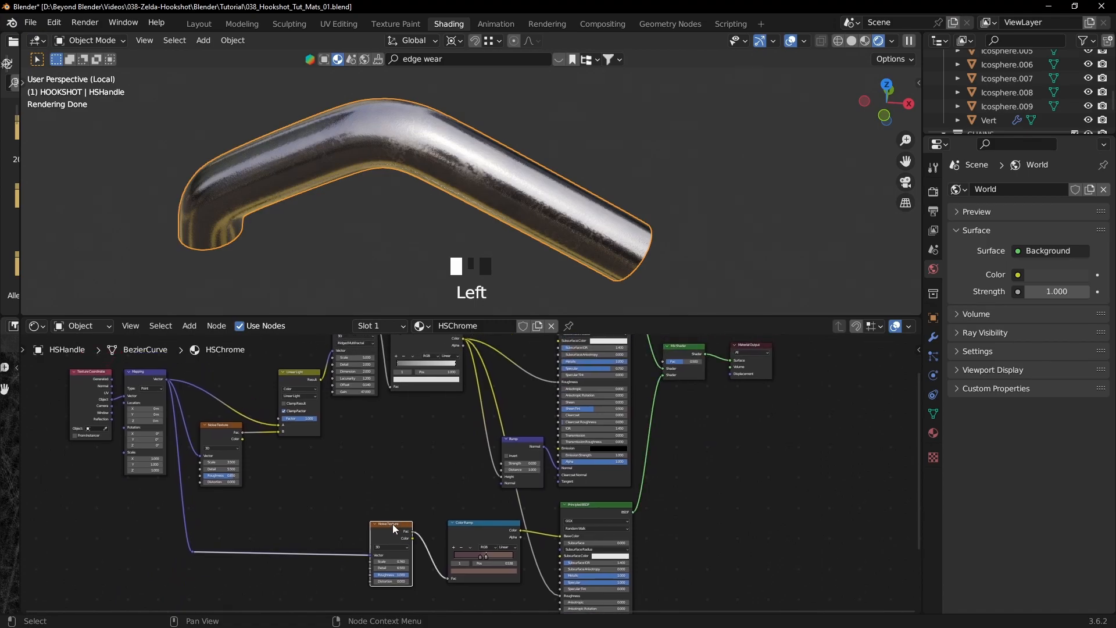
key("shift+d")
left_click(410, 433)
middle_click_drag(483, 422, 478, 513)
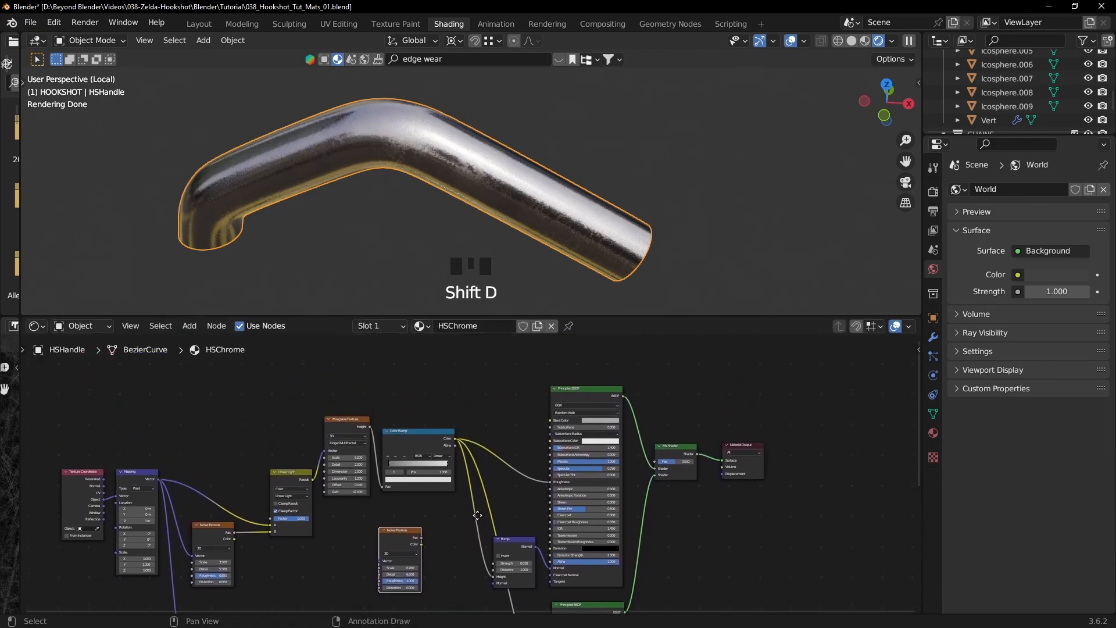
left_click_drag(410, 544, 471, 383)
- Connect Mapping's Vector to the duplicated Noise Texture and the texture's Fac output to the Mix Shader's Fac
middle_click_drag(312, 460, 323, 437)
left_click_drag(167, 530, 462, 390)
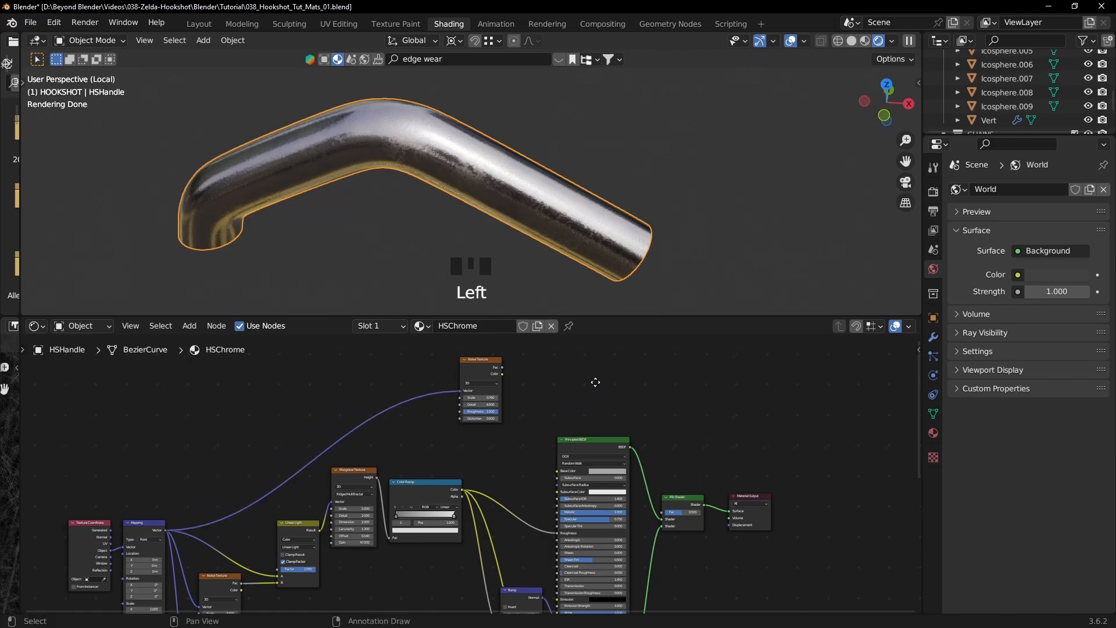
middle_click_drag(598, 381, 526, 415)
scroll(525, 431, "up", 3)
left_click_drag(422, 382, 624, 566)
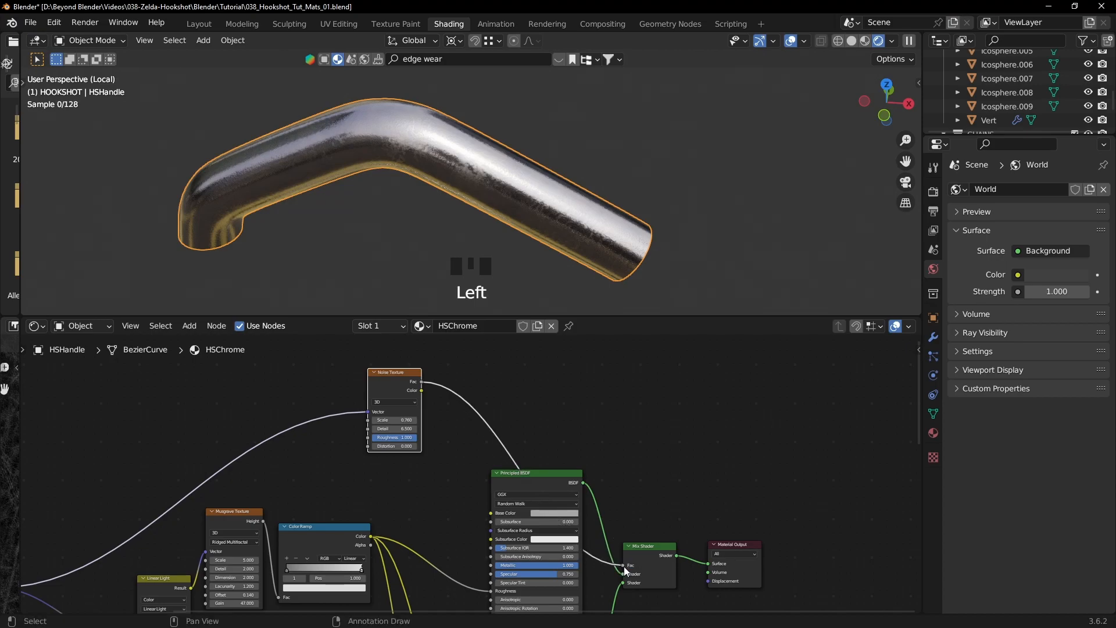
- Preview the duplicated Noise Texture's output on the handle, and return the preview to the Mix Shader
middle_click_drag(571, 410, 522, 419)
left_click(360, 389, "ctrl+shift")
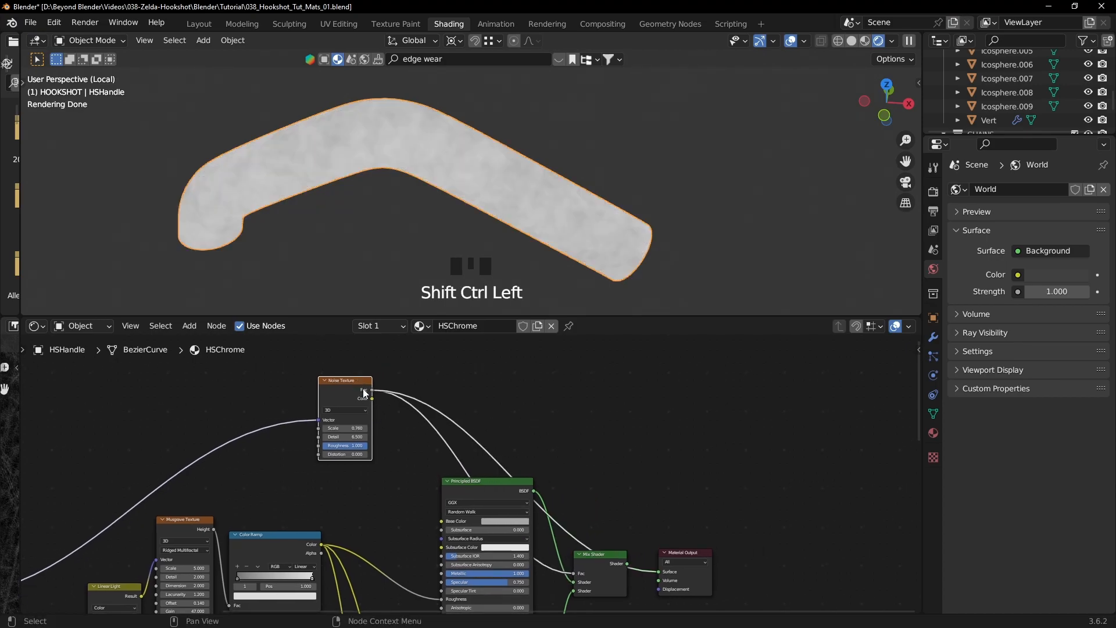
scroll(465, 423, "up", 2)
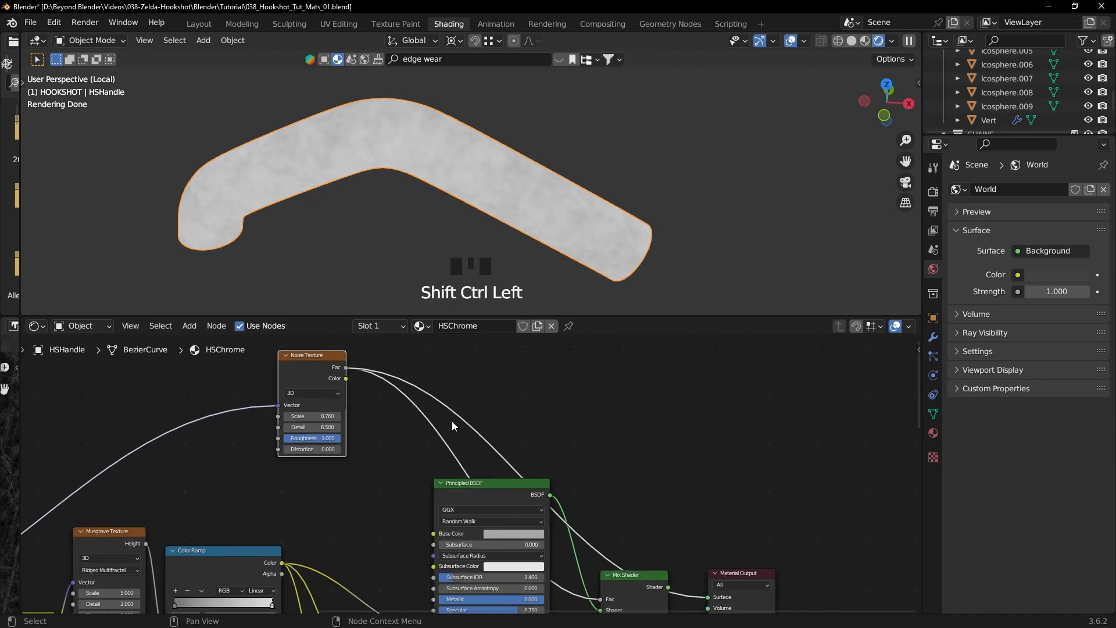
middle_click_drag(453, 422, 503, 459)
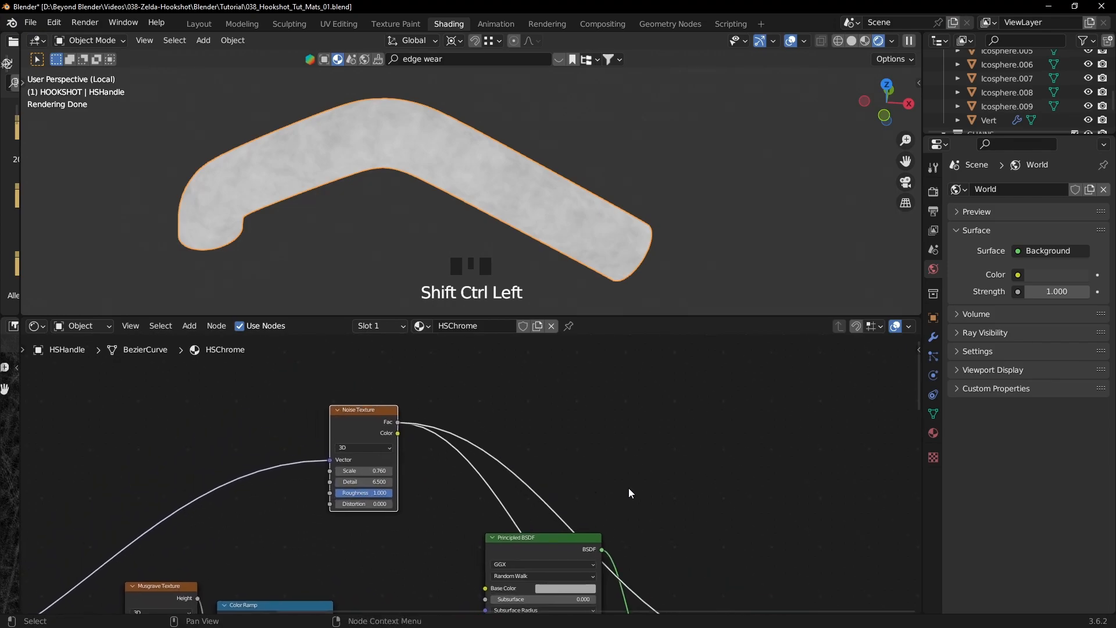
scroll(630, 488, "down", 2)
middle_click_drag(671, 586, 656, 525)
left_click(654, 550, "ctrl+shift")
- Insert a Color Ramp between the upper Noise Texture and the Mix Shader's Fac, and set the noise Detail to 15.000
middle_click_drag(573, 419, 612, 477)
key("shift+a")
mouse_move(607, 465)
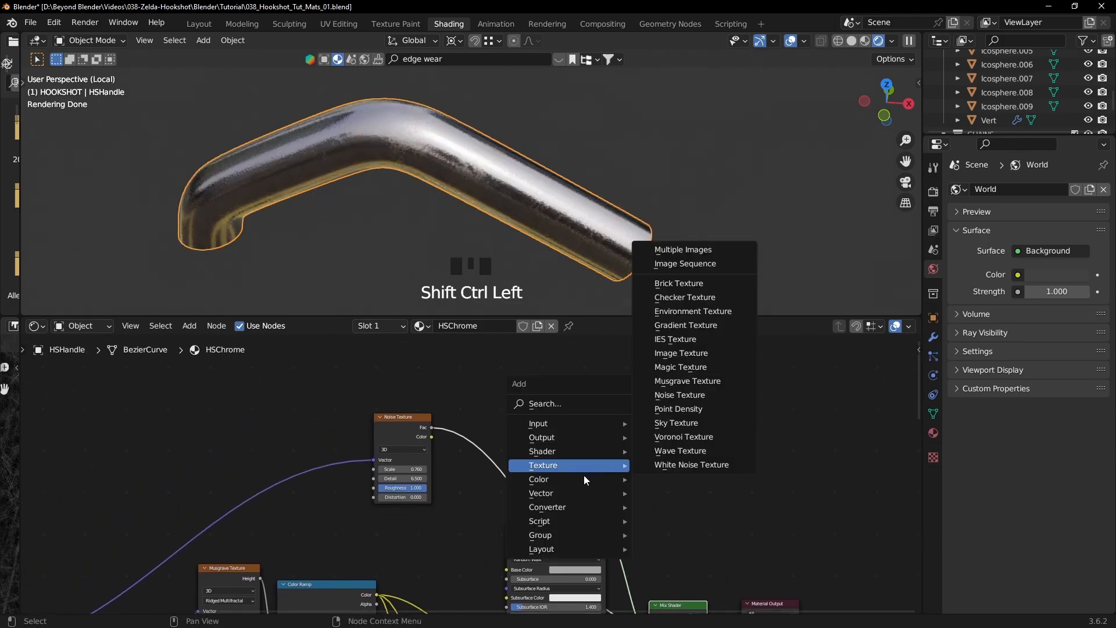
mouse_move(567, 507)
left_click(681, 356)
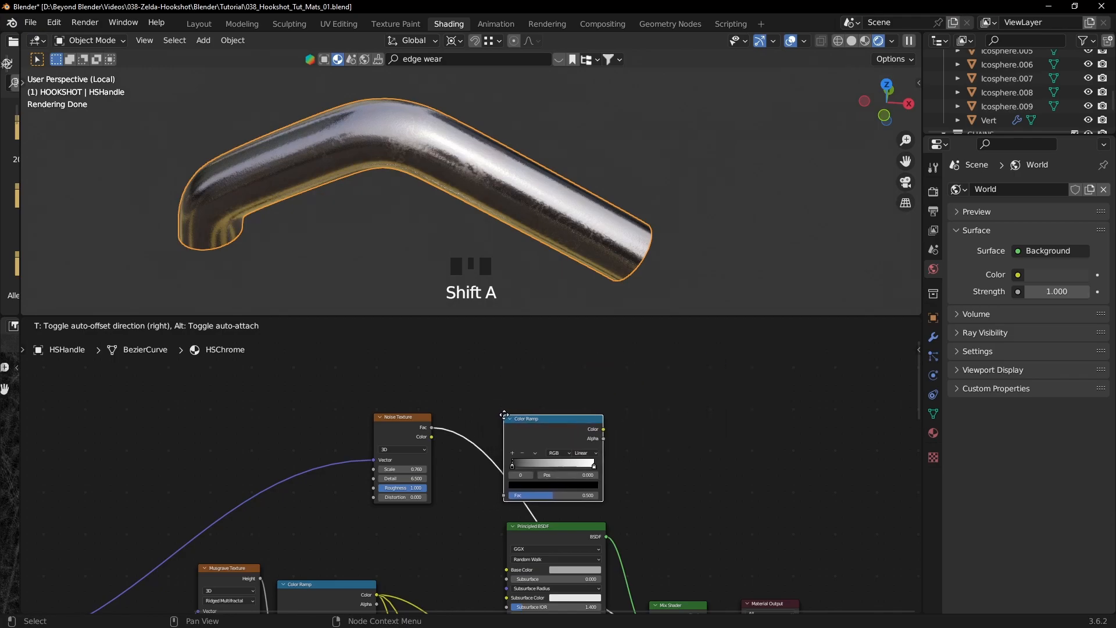
left_click(506, 418)
middle_click_drag(637, 462, 629, 453)
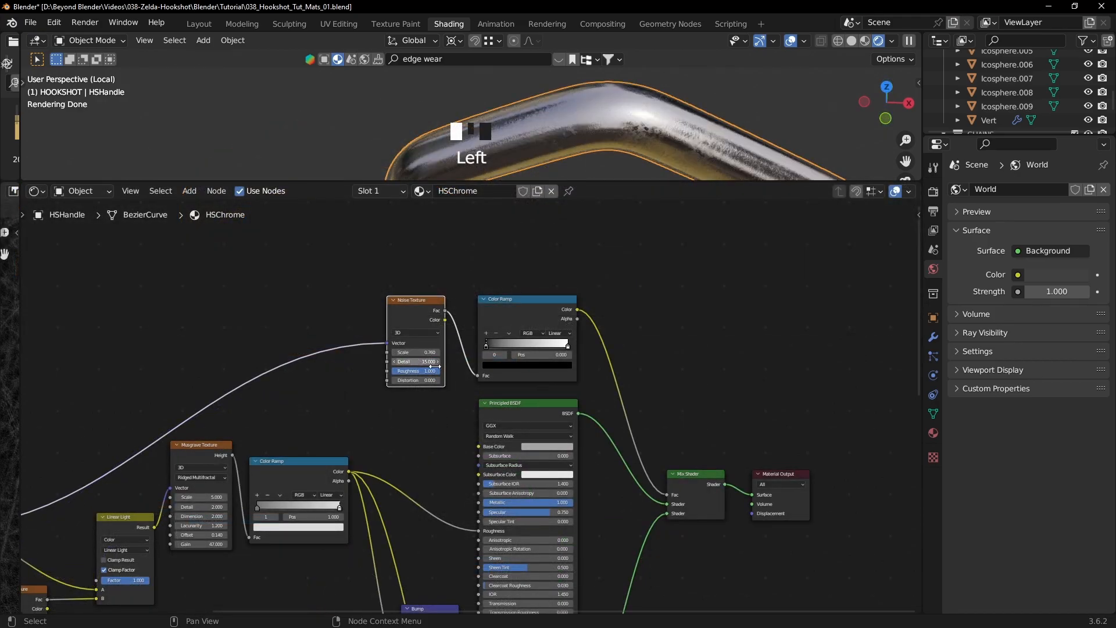
- Preview the new Color Ramp and tighten its contrast, with the black stop at 0.489 and the white stop just beside it
left_click(542, 299, "ctrl+shift")
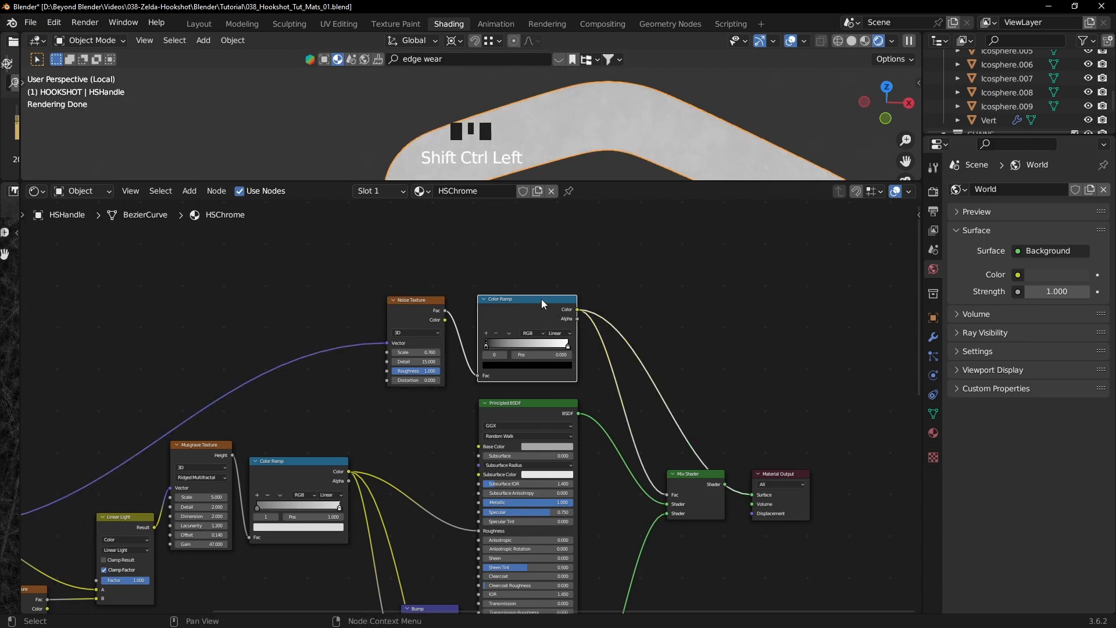
scroll(599, 340, "up", 1)
scroll(599, 336, "up", 3)
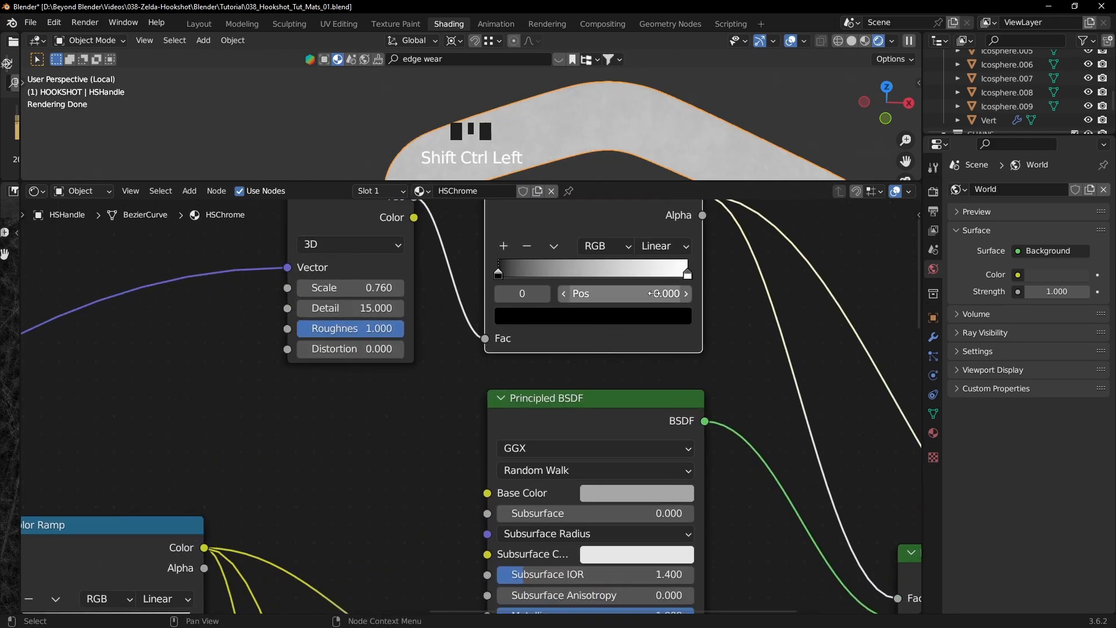
left_click_drag(411, 375, 497, 376)
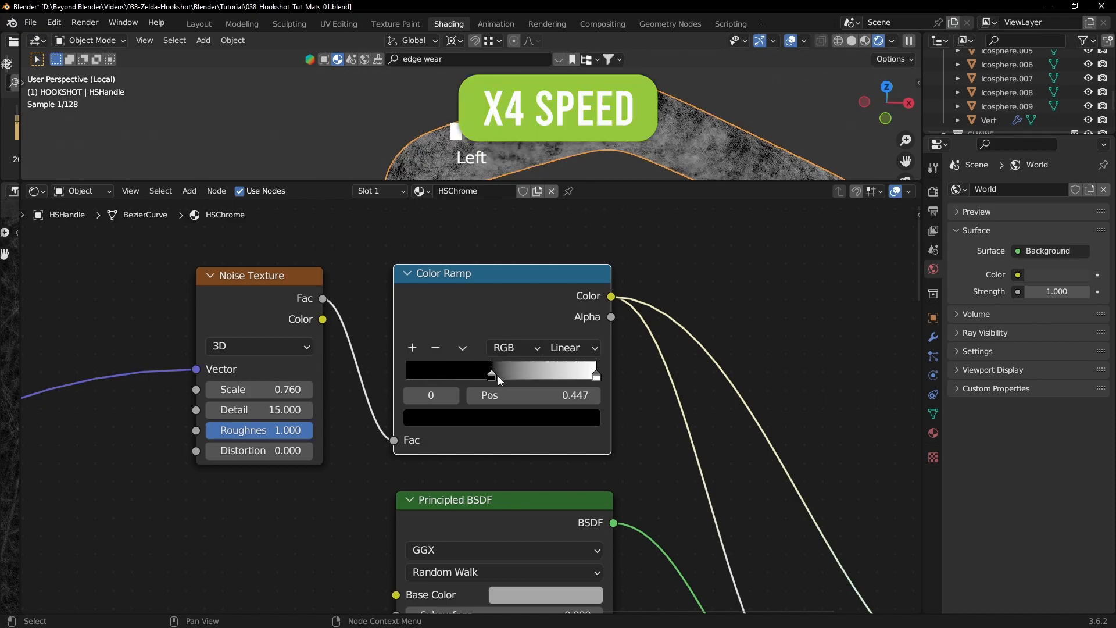
left_click_drag(596, 376, 501, 380)
left_click(499, 380)
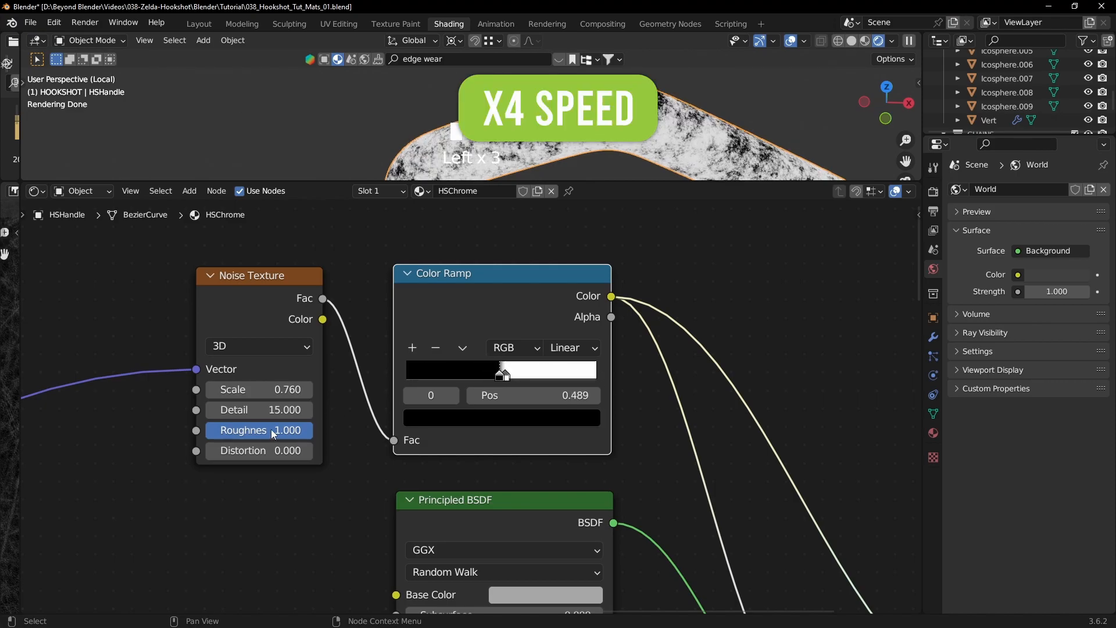
- Set the upper Noise Texture's Scale to 0.400 and preview the Mix Shader on the handle
left_click_drag(294, 391, 189, 390, "shift")
scroll(541, 407, "down", 10)
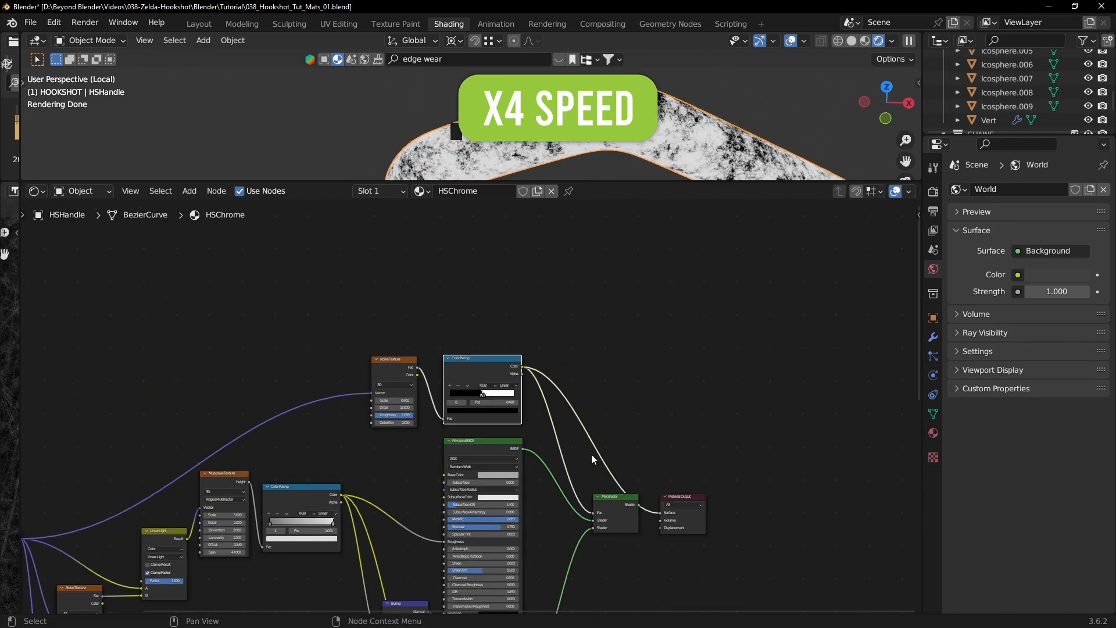
middle_click_drag(561, 424, 525, 314)
scroll(581, 349, "up", 5)
left_click(637, 378, "ctrl+shift")
- Examine the handle's rust up close in a maximized 3D viewport
key("ctrl+space")
middle_click_drag(663, 142, 738, 373, "shift")
scroll(564, 265, "up", 2)
mouse_move(566, 269)
middle_mouse_down()
mouse_move(637, 257)
mouse_move(693, 301)
middle_mouse_up()
key("ctrl+space")
scroll(728, 346, "down", 4)
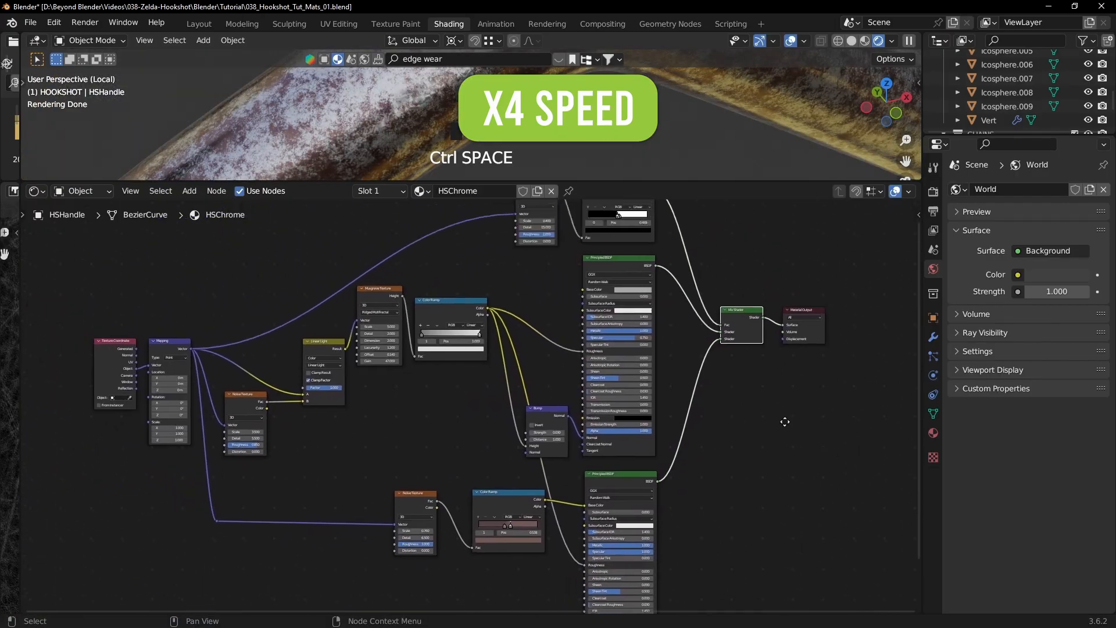
- Enlarge the 3D viewport area and examine the rusted handle from another angle
left_click(459, 440)
middle_click_drag(459, 439, 423, 562)
left_click_drag(398, 225, 571, 279)
mouse_move(547, 244)
left_mouse_down()
mouse_move(529, 234)
mouse_move(546, 244)
left_mouse_up()
left_click(690, 309)
left_click_drag(650, 182, 645, 433)
scroll(585, 306, "down", 4)
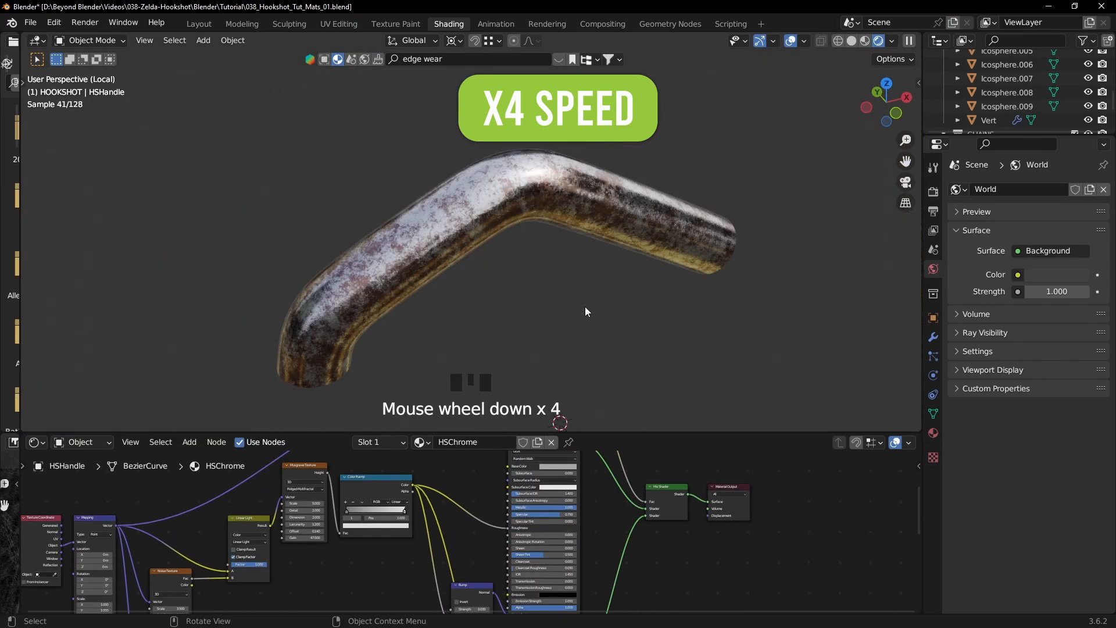
scroll(583, 289, "down", 2)
middle_click_drag(583, 288, 411, 184)
scroll(524, 511, "up", 4)
- Preview the upper Color Ramp on the handle within the full model and shift its stops slightly toward the white end
left_click_drag(580, 433, 580, 251)
middle_click_drag(581, 117, 588, 174, "shift")
middle_click_drag(587, 128, 599, 186, "shift")
middle_click_drag(608, 146, 688, 156)
middle_click_drag(688, 156, 689, 128, "ctrl")
middle_click_drag(675, 282, 643, 404)
middle_click_drag(648, 349, 575, 308, "ctrl")
left_click(574, 308, "ctrl+shift")
left_click(562, 371)
left_click_drag(567, 371, 578, 371)
left_click_drag(564, 371, 572, 370)
scroll(576, 373, "down", 5)
- Check the Mix Shader result, set the upper Color Ramp's black stop to 0.519, and restore the Mix Shader preview
left_click(703, 514, "ctrl+shift")
middle_click_drag(542, 160, 608, 159)
middle_click_drag(608, 158, 629, 166, "shift")
scroll(519, 368, "up", 4)
left_click(594, 353, "ctrl+shift")
left_click_drag(593, 355, 592, 355)
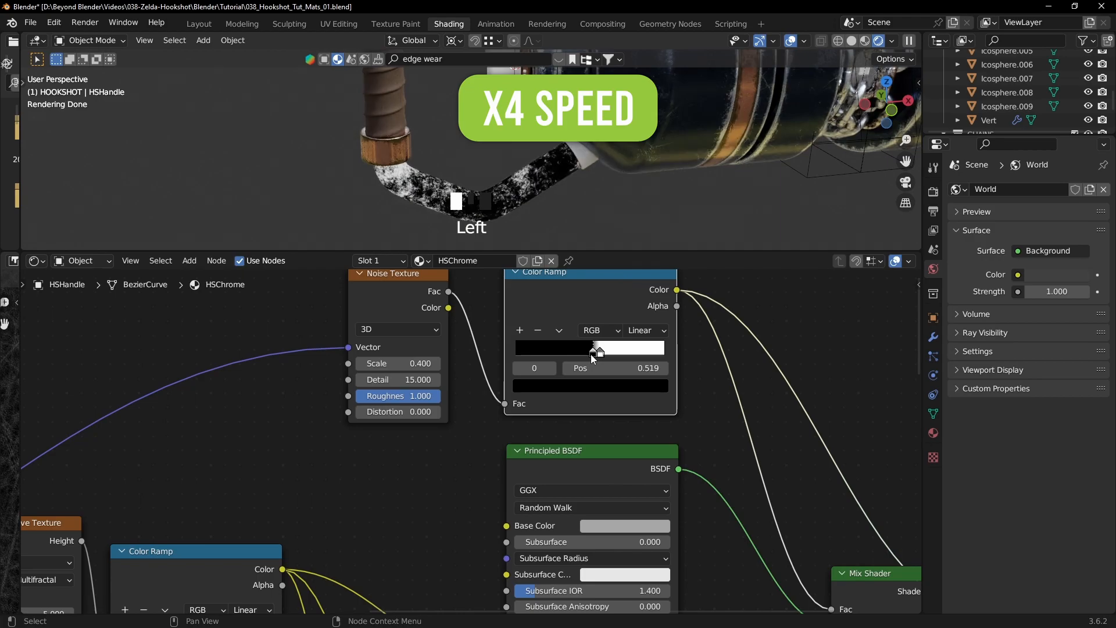
scroll(593, 355, "down", 4)
left_click(754, 536, "ctrl+shift")
- Give the HSBase3 cylinder under the chains an independent copy of the HSCopper material named HSDarkMetal
scroll(581, 116, "down", 3)
middle_click_drag(581, 105, 639, 113, "shift")
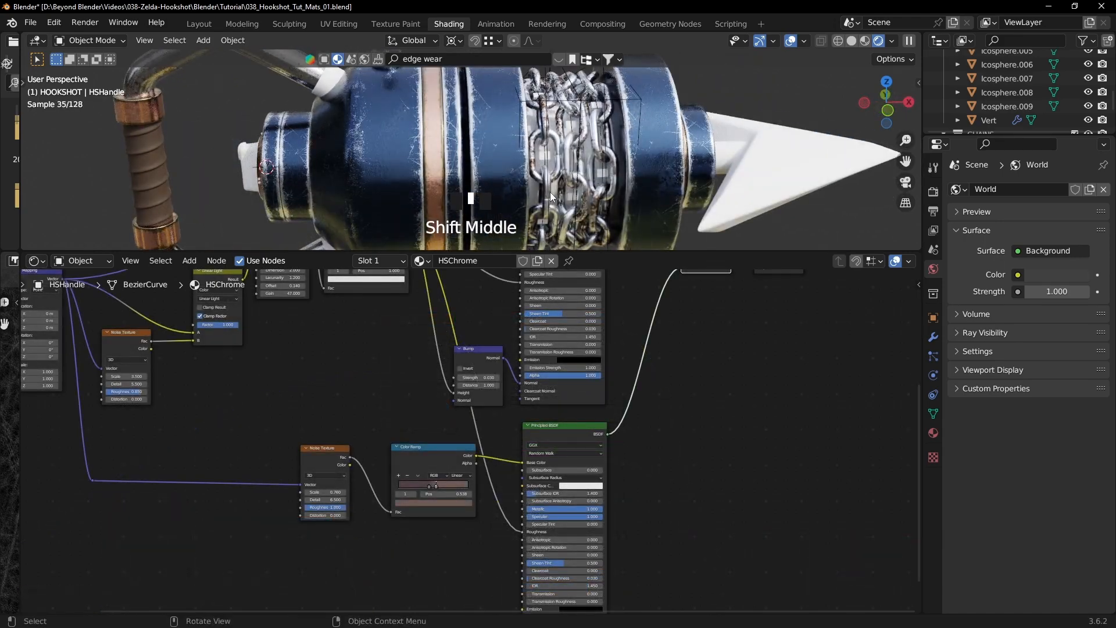
left_click(535, 191)
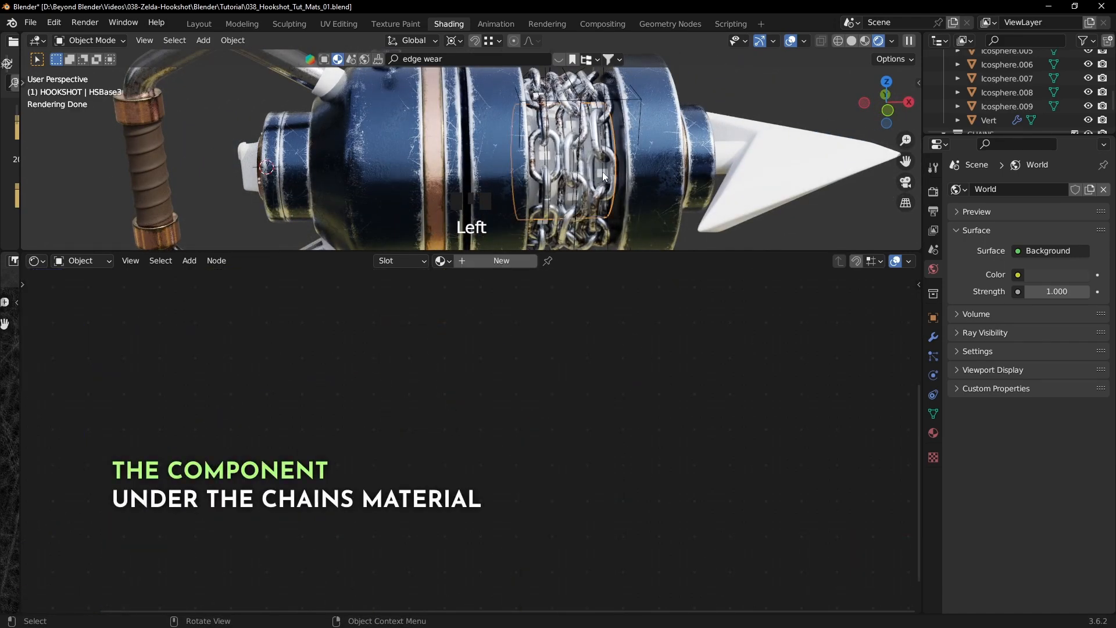
key("g")
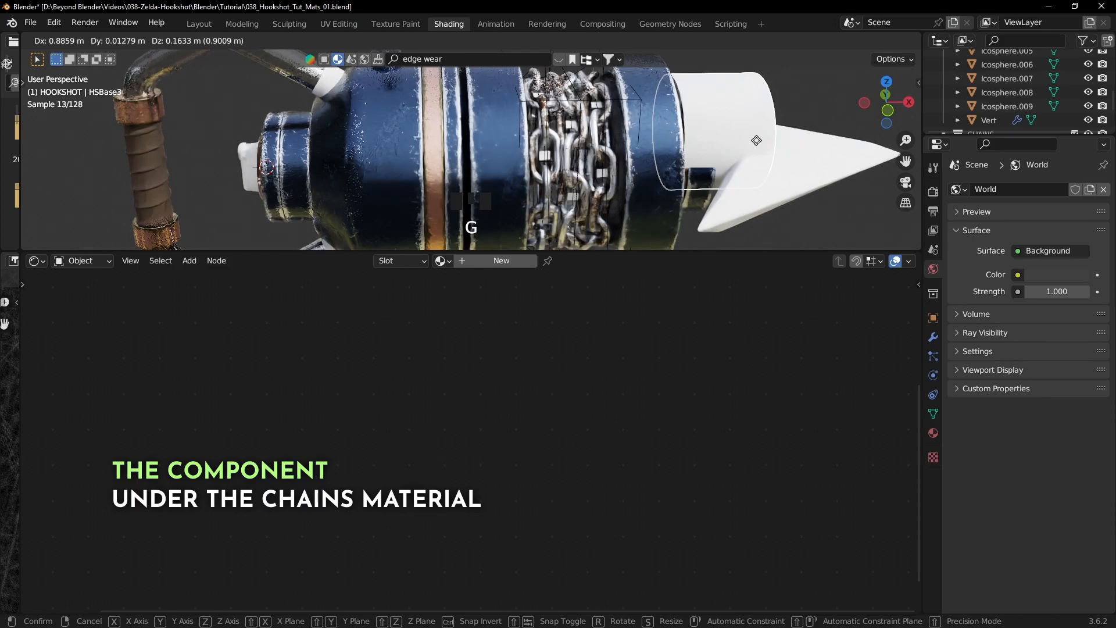
right_click(756, 141)
left_click(442, 261)
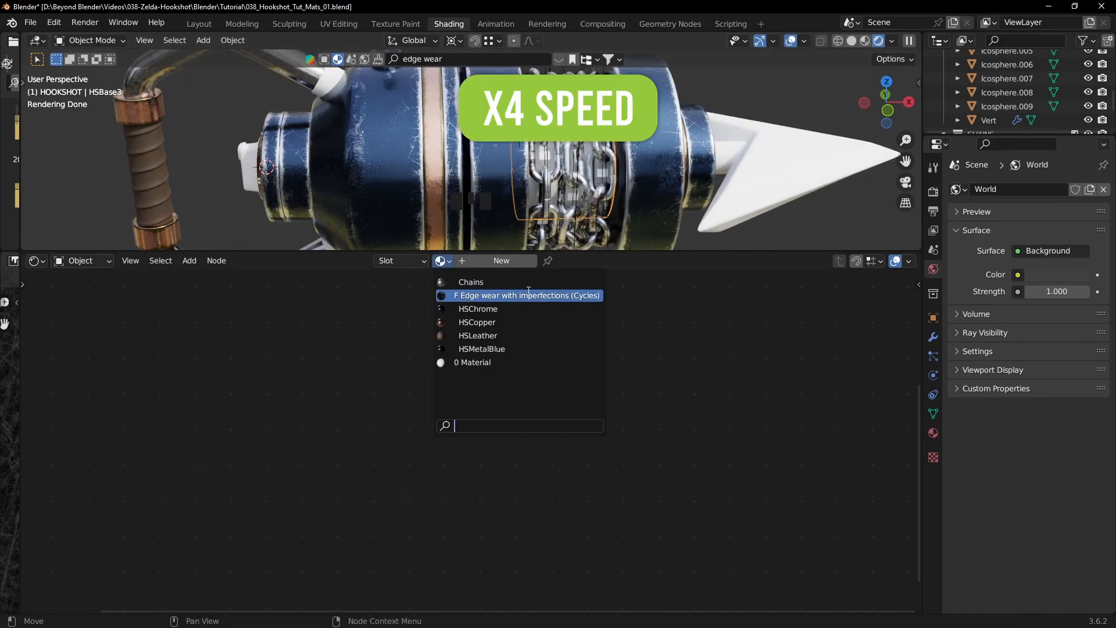
left_click(471, 323)
double_click(499, 259)
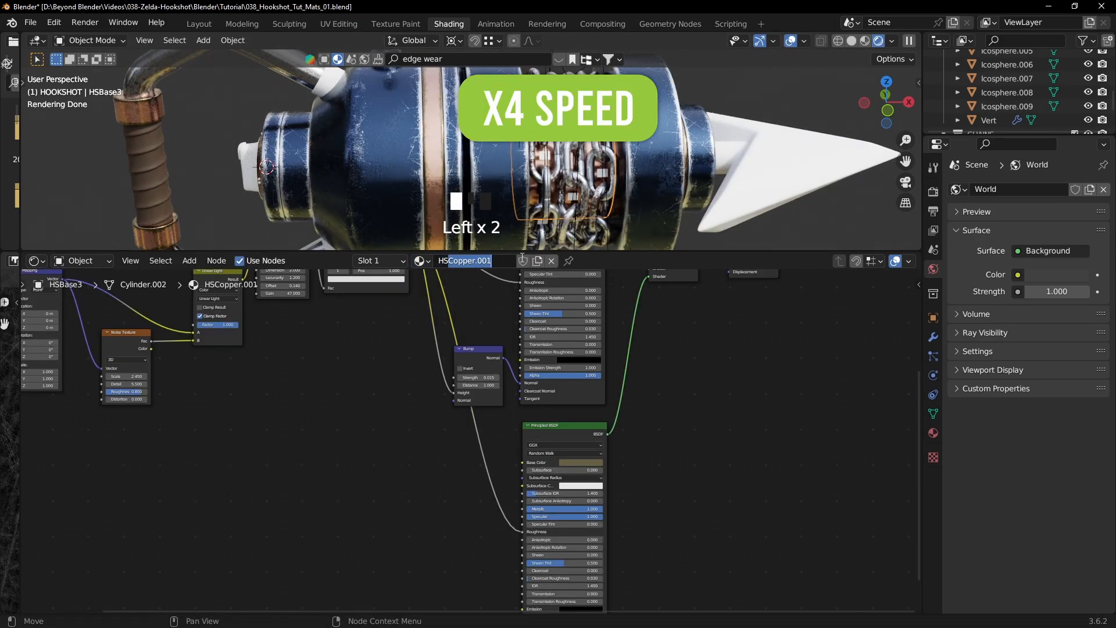
key("Return")
- Change the upper Principled BSDF's Base Color to dark brown and open the lower Principled BSDF's Base Color
middle_click_drag(478, 331, 471, 441)
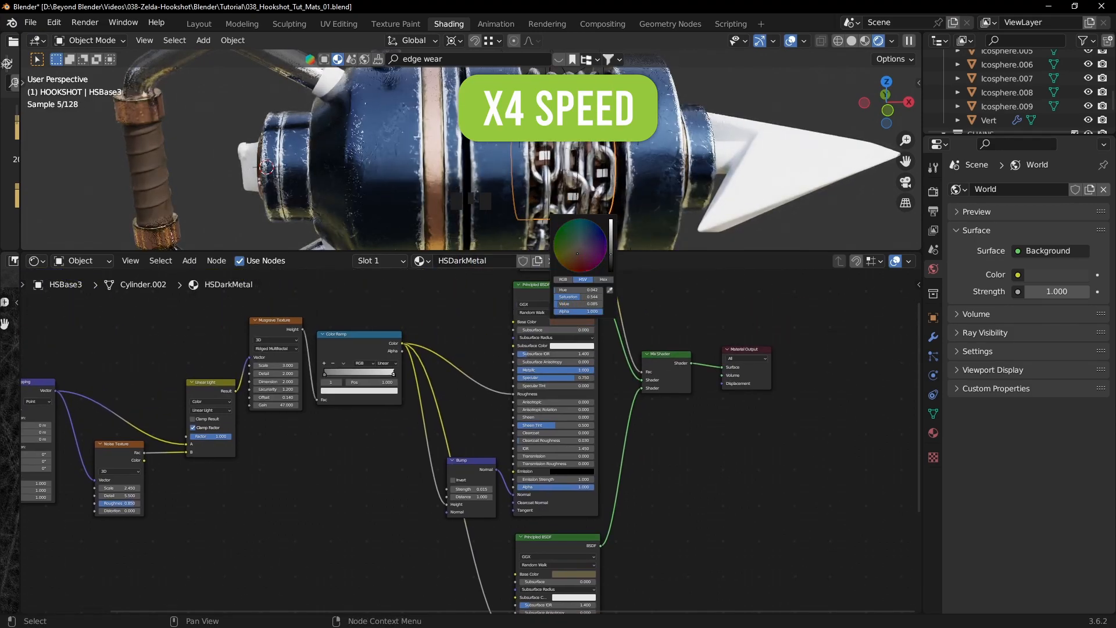
middle_click_drag(731, 323, 723, 330)
scroll(529, 371, "up", 2)
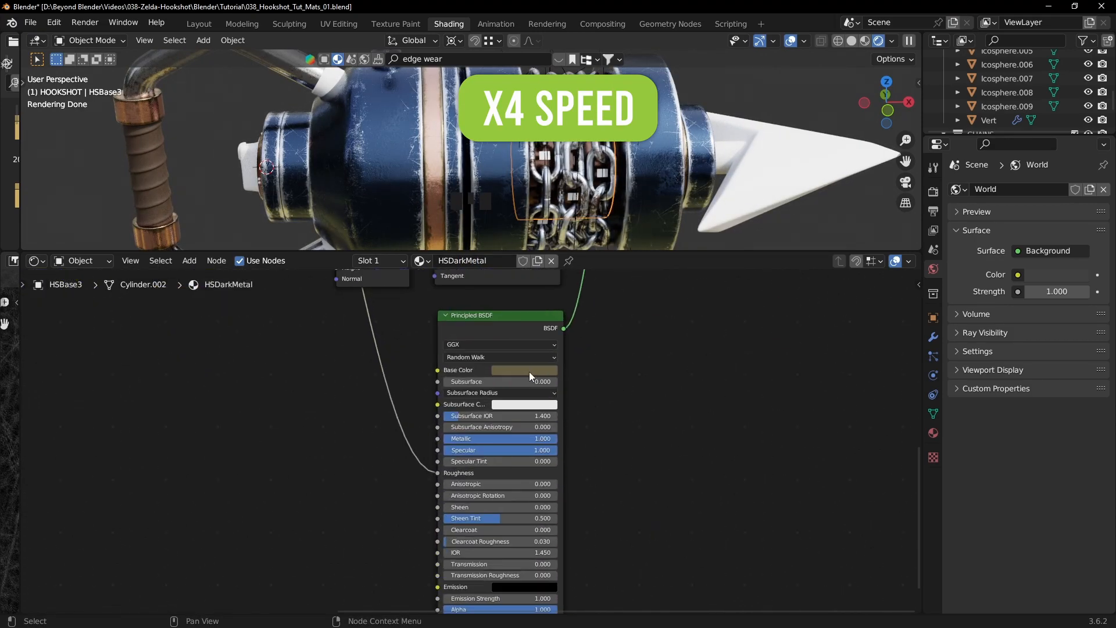
left_click(529, 372)
- Isolate HSBase3 in local view and delete the node driving the Mix Shader's Fac
key("slash")
middle_click_drag(604, 179, 625, 197)
scroll(677, 308, "down", 6)
middle_click_drag(677, 308, 654, 361)
scroll(651, 450, "up", 5)
left_click(559, 315)
key("Delete")
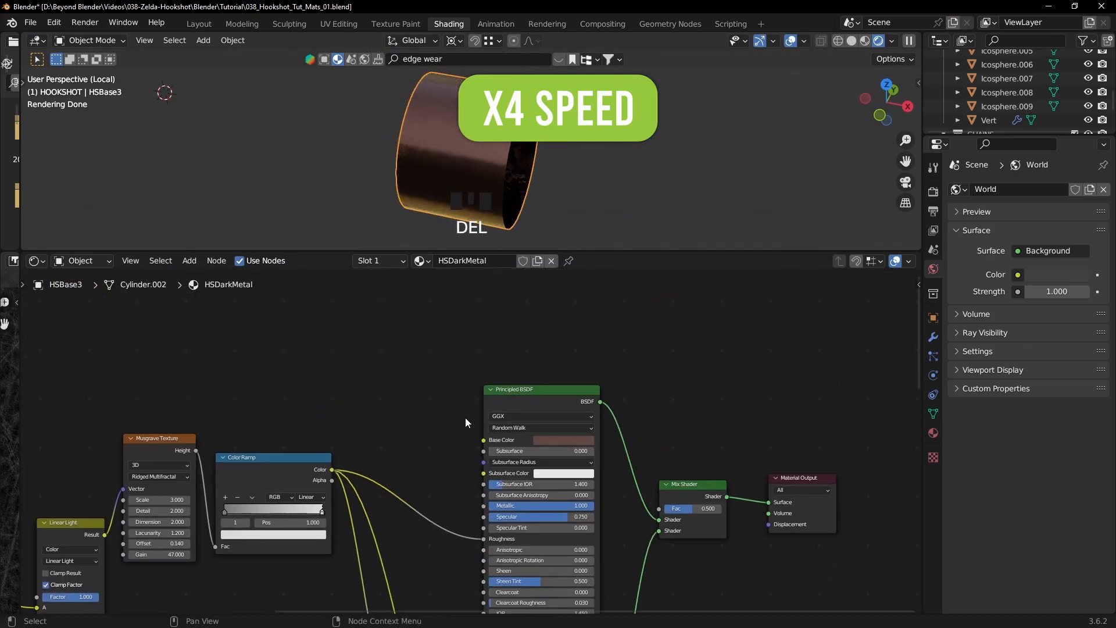
- Duplicate the Color Ramp above the Principled BSDF, feeding it the Musgrave Height and linking its Color to the Mix Shader's Fac
scroll(491, 396, "down", 1)
left_click(390, 421)
key("shift+d")
left_click(637, 364)
middle_click_drag(762, 386, 575, 307)
left_click_drag(493, 292, 550, 499)
middle_click_drag(260, 389, 398, 398)
left_click_drag(260, 454, 381, 368)
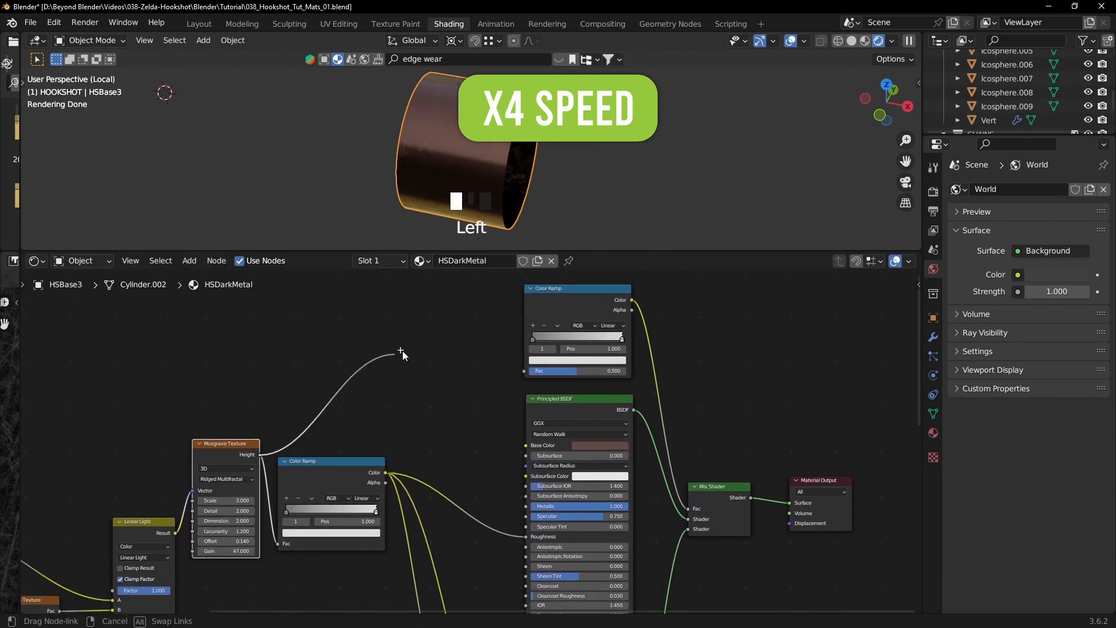
- Set the upper Color Ramp's dark stop to black, move its light stop to 0.489 and preview the ramp on the cylinder
middle_click_drag(716, 336, 663, 383)
scroll(663, 383, "up", 6)
left_click(483, 352)
left_click(538, 386)
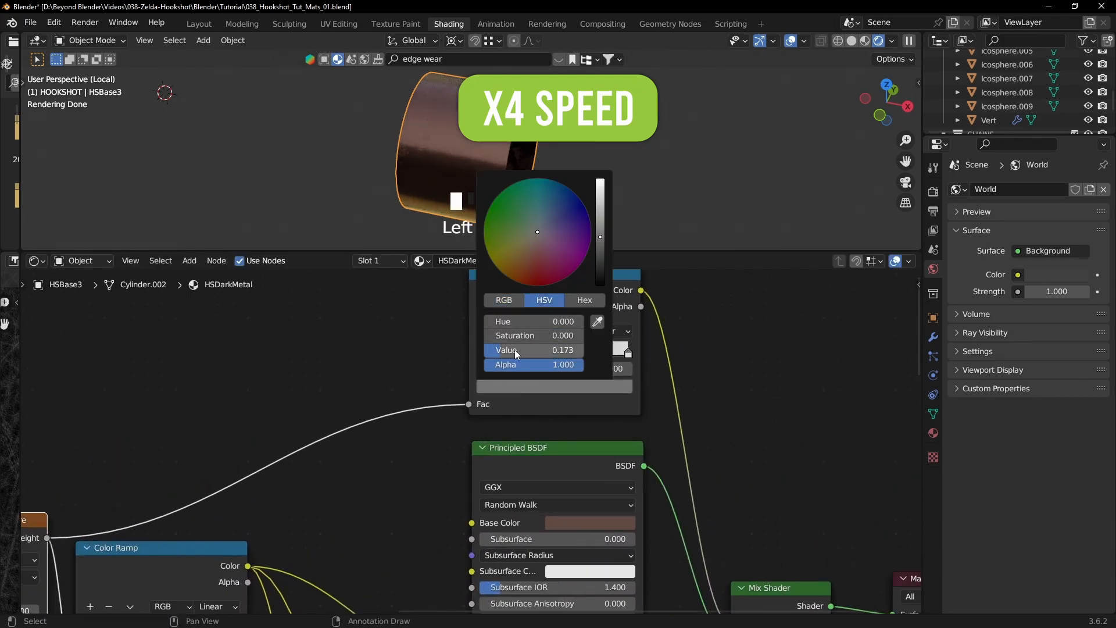
left_click_drag(529, 345, 483, 344)
left_click_drag(628, 352, 553, 353)
left_click(565, 275, "ctrl+shift")
middle_click_drag(503, 159, 540, 148)
middle_click_drag(346, 416, 546, 308)
scroll(443, 407, "down", 2)
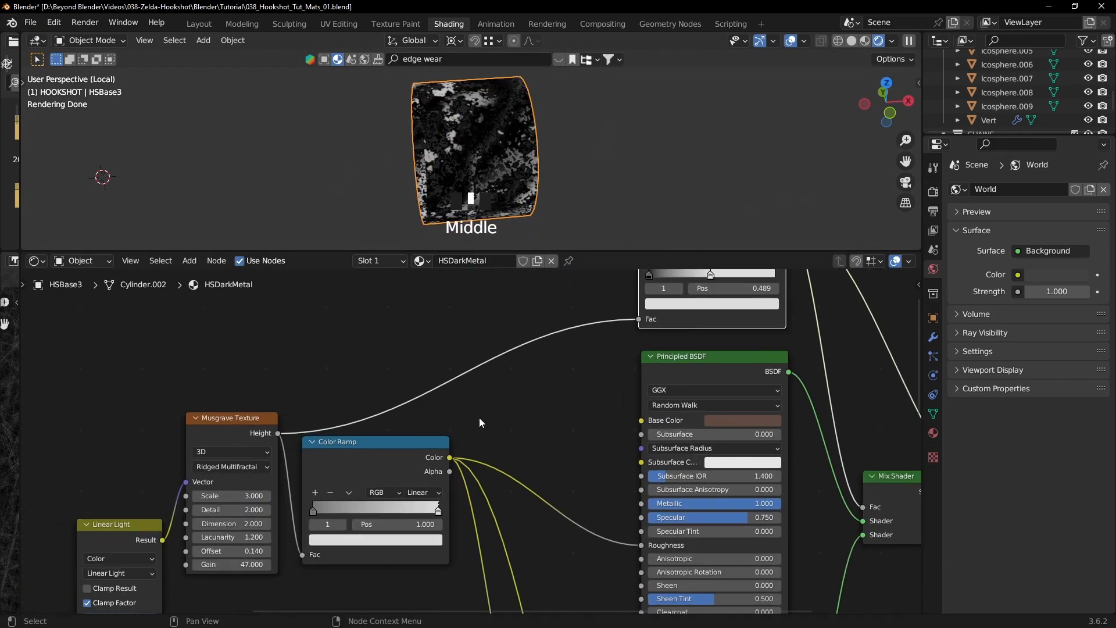
- Set the Musgrave Texture's Scale to 5 and the Noise Texture's Scale to 3.5
left_click(282, 488)
middle_click_drag(499, 446, 592, 402)
middle_click_drag(535, 473, 590, 406)
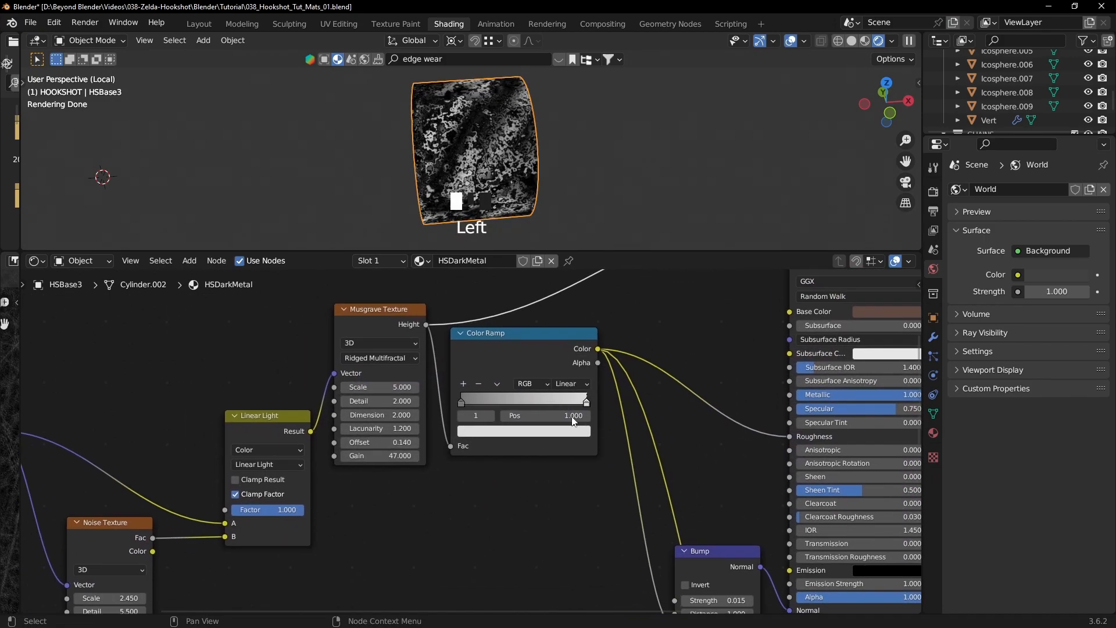
middle_click_drag(479, 482, 533, 416)
scroll(512, 476, "up", 1)
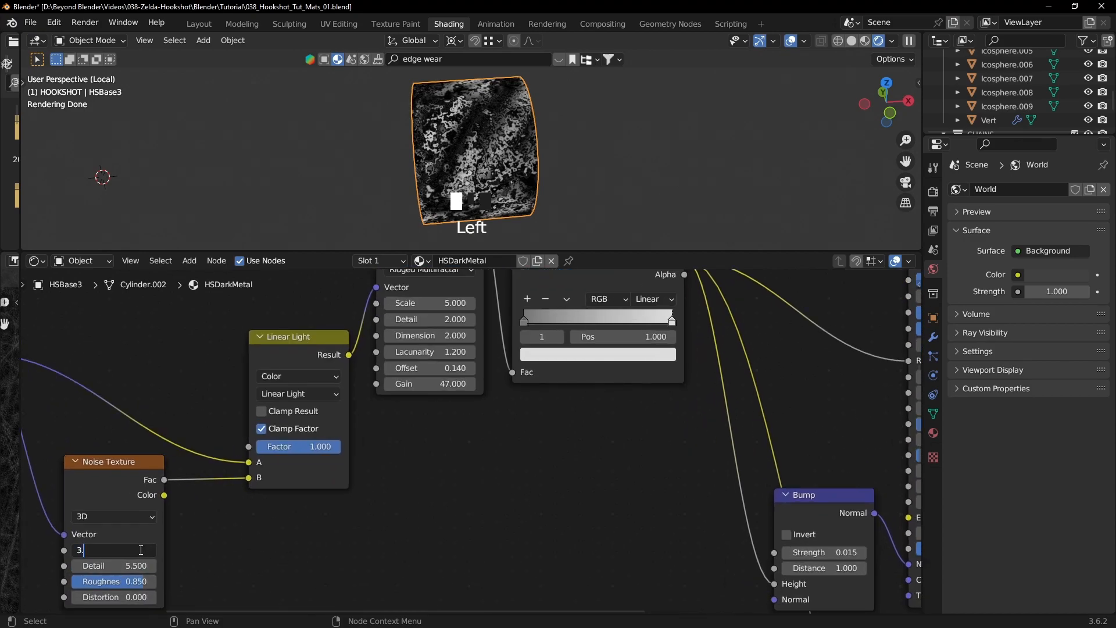
key("Return")
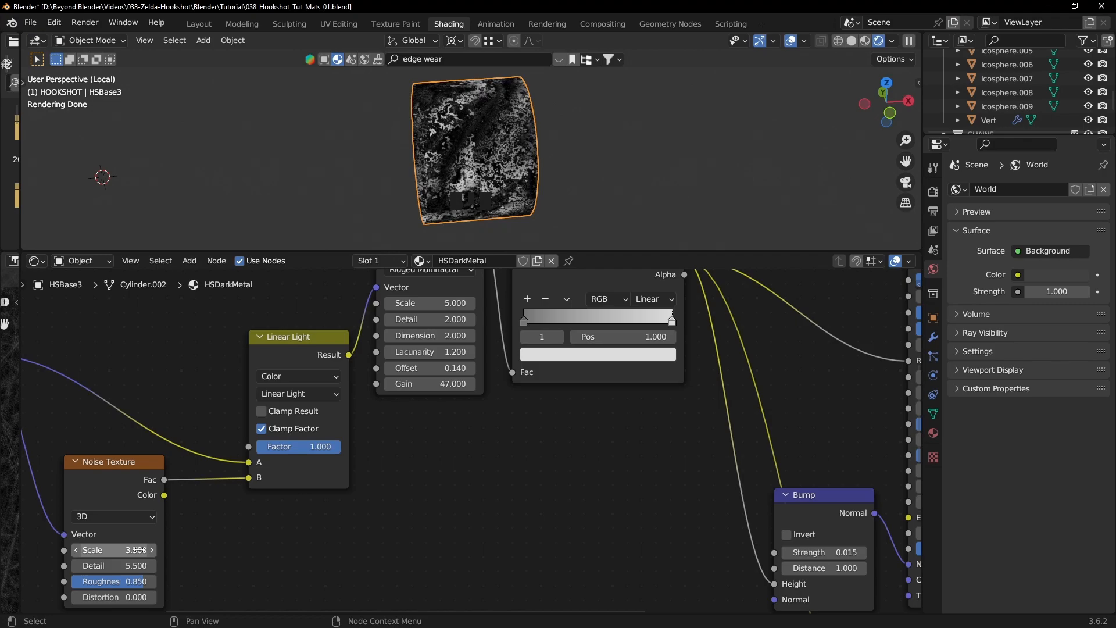
middle_click_drag(136, 550, 461, 515)
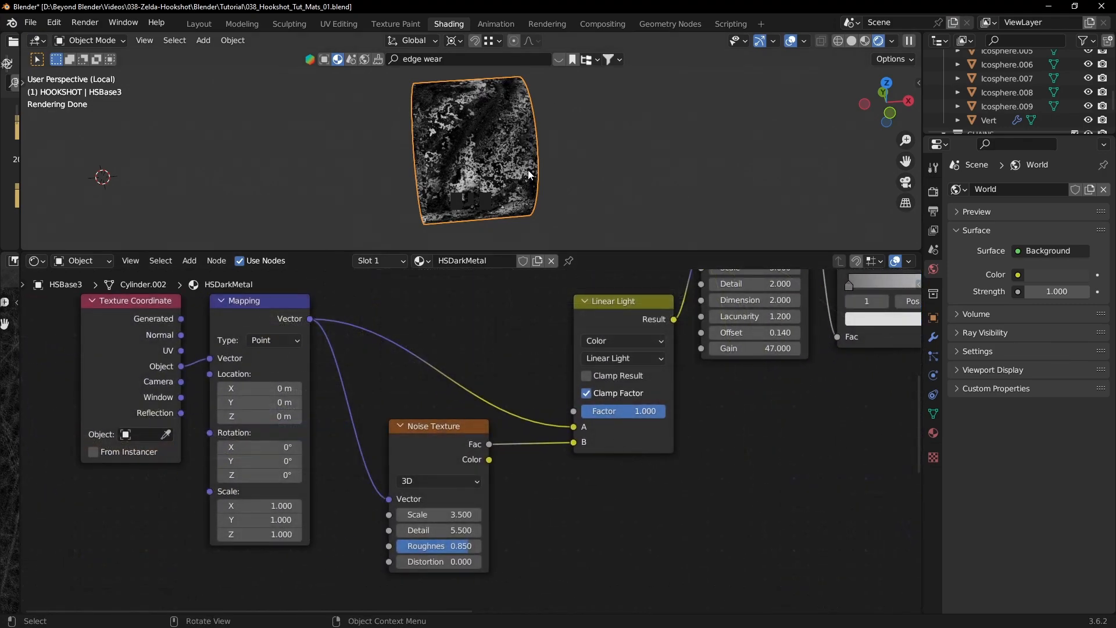
- Stretch the texture by setting the Mapping node's Scale to 2.2 on X and -0.3 on Z
middle_click_drag(353, 411, 435, 386)
scroll(436, 386, "up", 2)
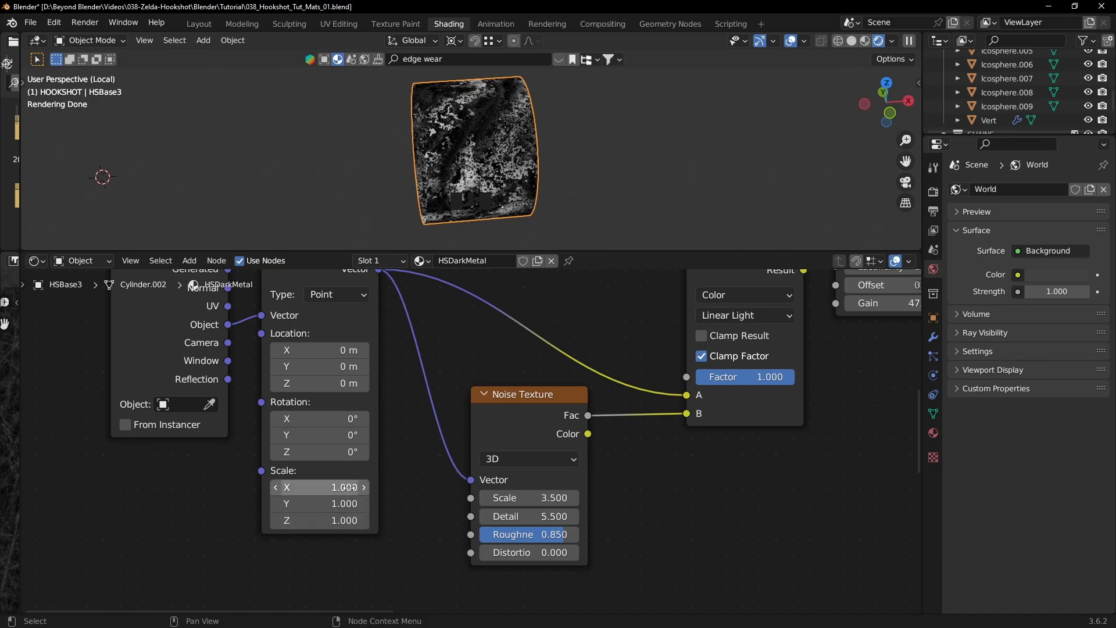
mouse_move(320, 487)
left_mouse_down()
mouse_move(500, 487)
mouse_move(348, 487)
left_mouse_up()
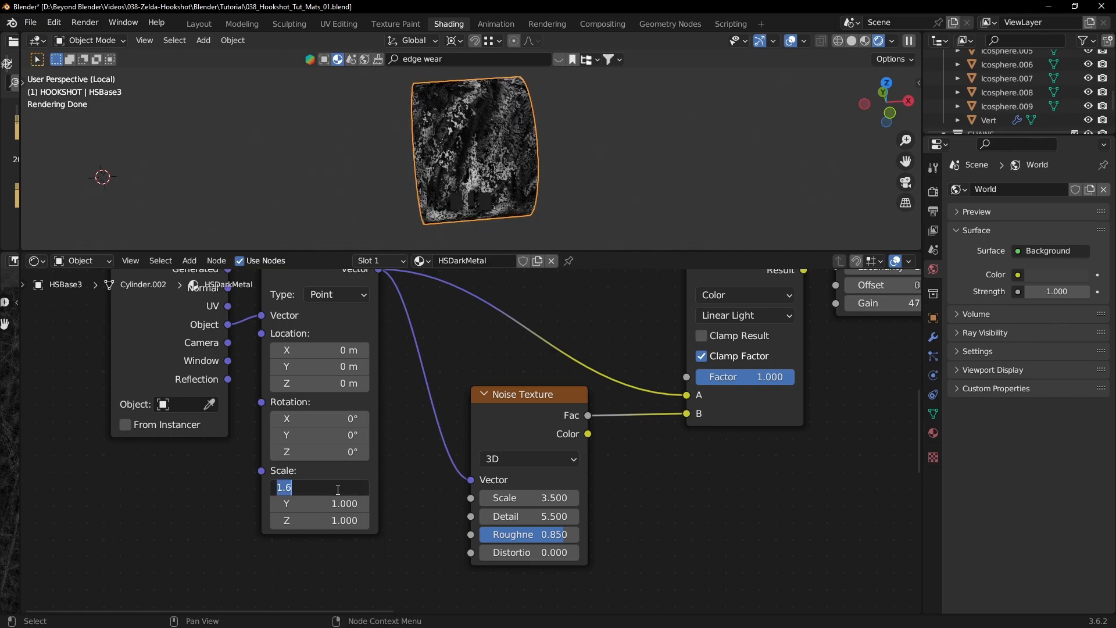
type(".2")
key("Return")
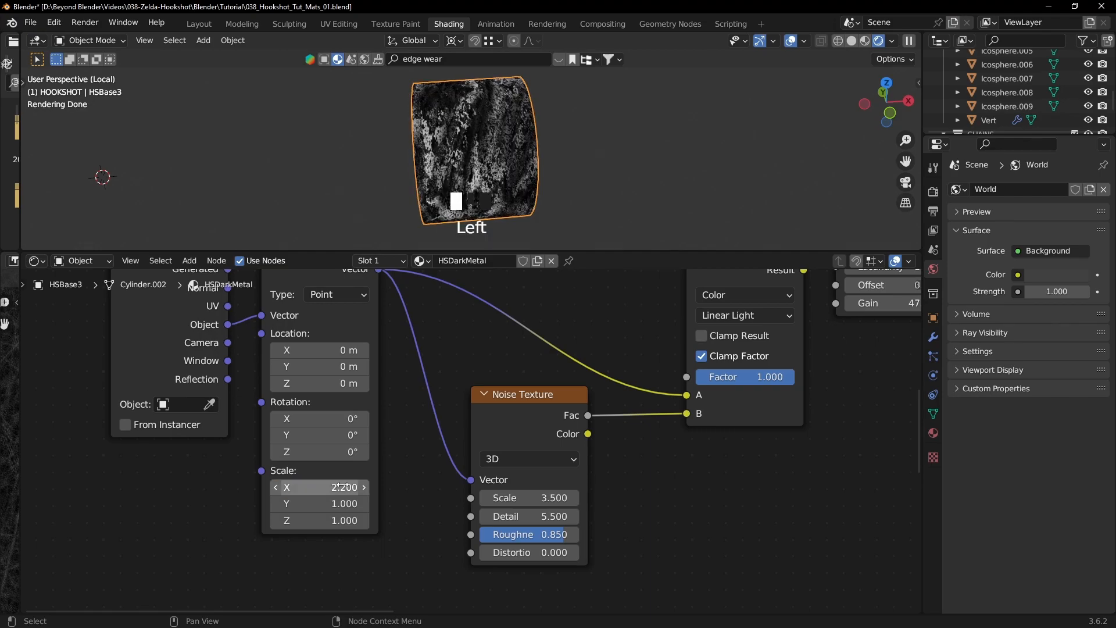
mouse_move(344, 520)
left_mouse_down()
mouse_move(435, 520)
mouse_move(196, 521)
mouse_move(295, 520)
mouse_move(271, 520)
left_mouse_up()
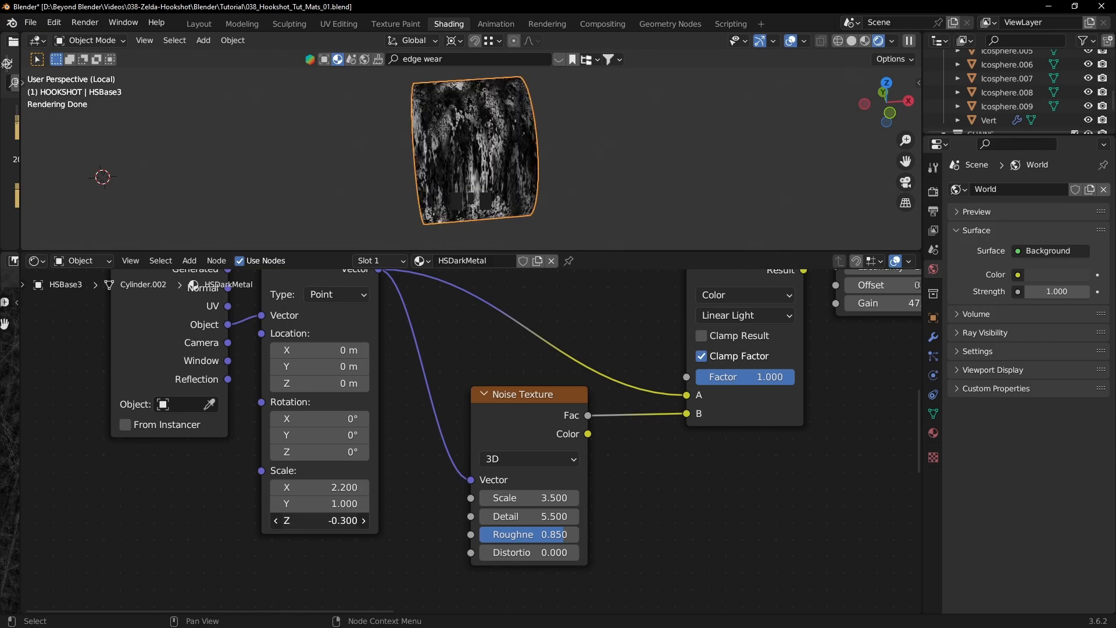
middle_click_drag(492, 150, 578, 164)
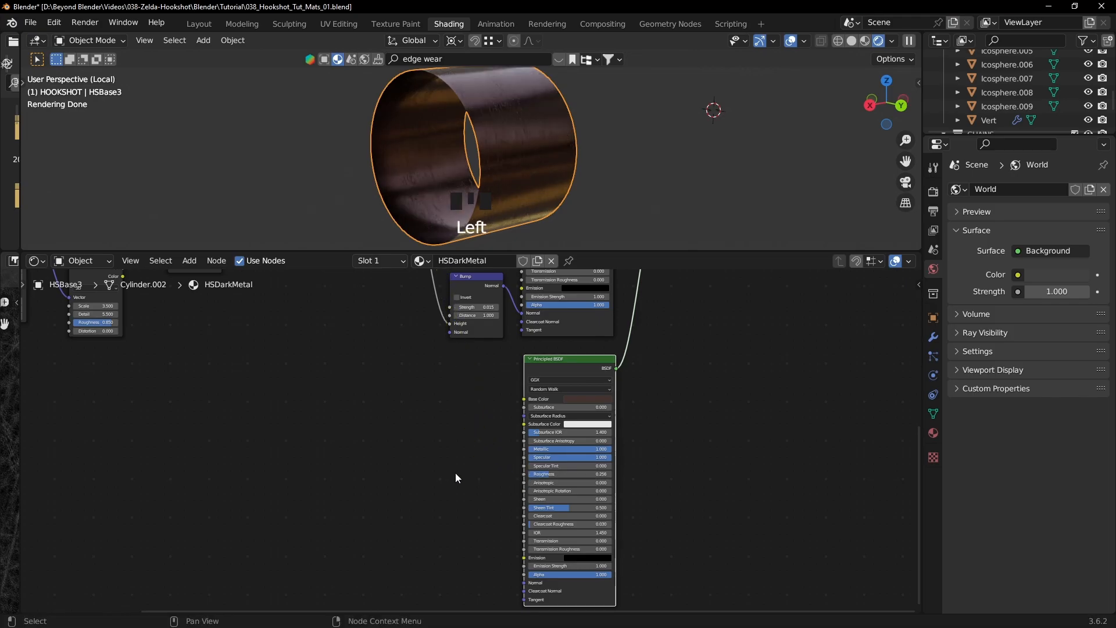
- Change the lower Principled BSDF's Specular and set the upper Principled BSDF's Specular to 0.5
middle_click_drag(751, 374, 698, 425)
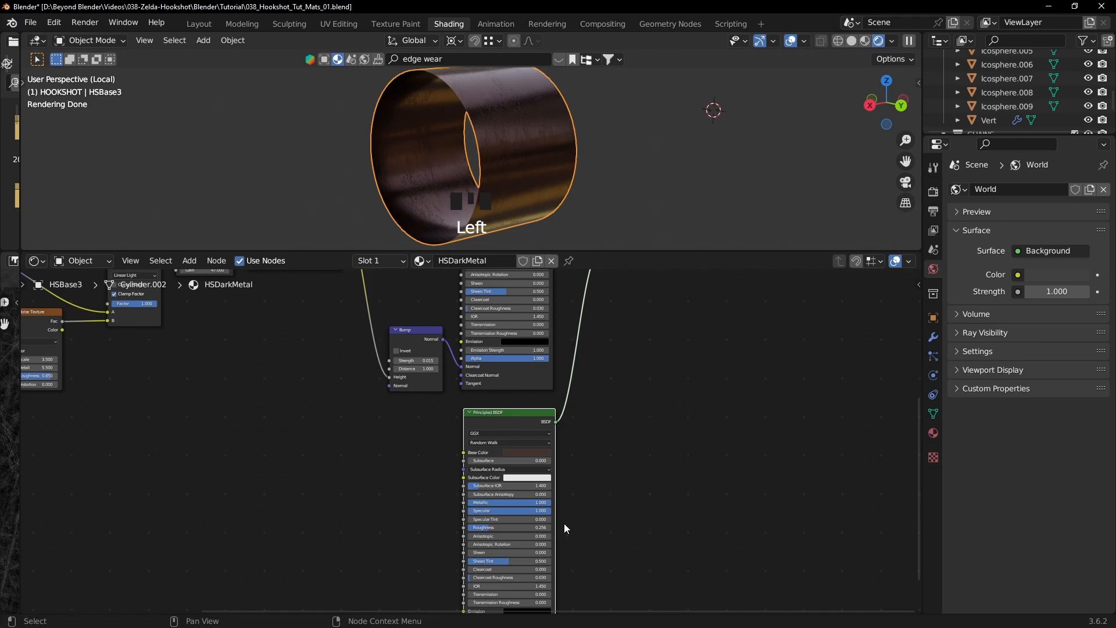
left_click(532, 510)
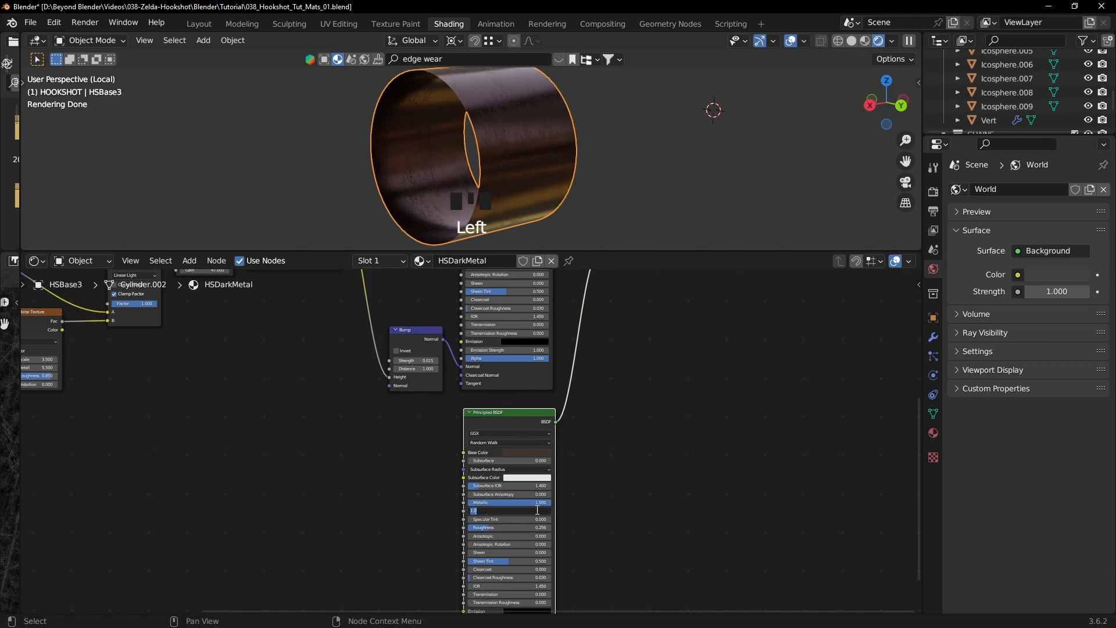
left_click(714, 497)
middle_click_drag(703, 365, 713, 524, "shift")
scroll(475, 436, "up", 4)
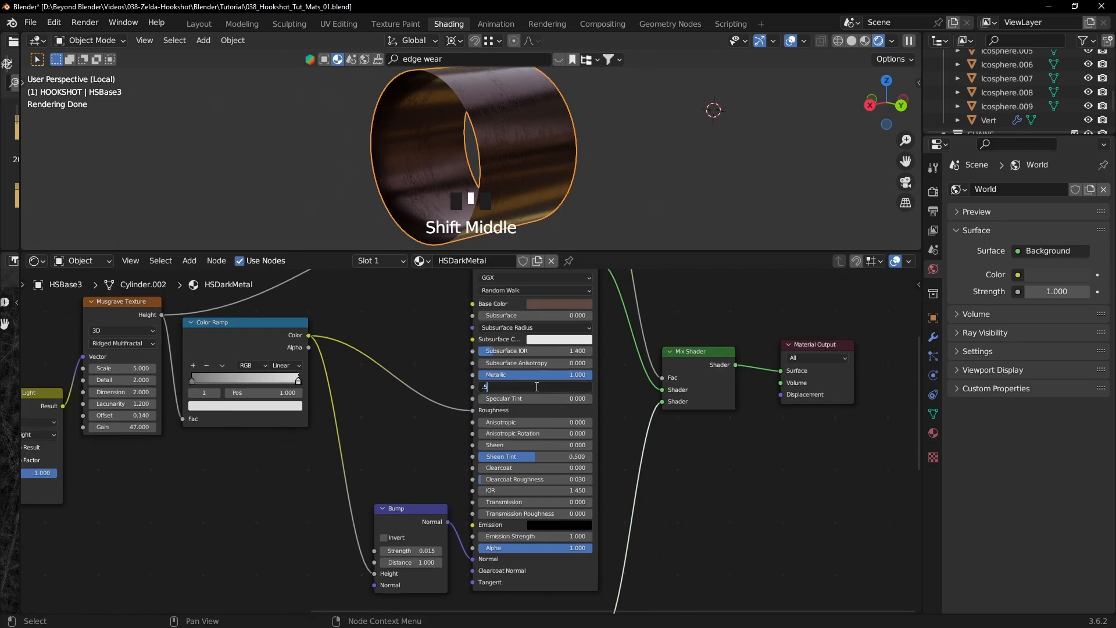
left_click(790, 514)
middle_click_drag(640, 213, 598, 219)
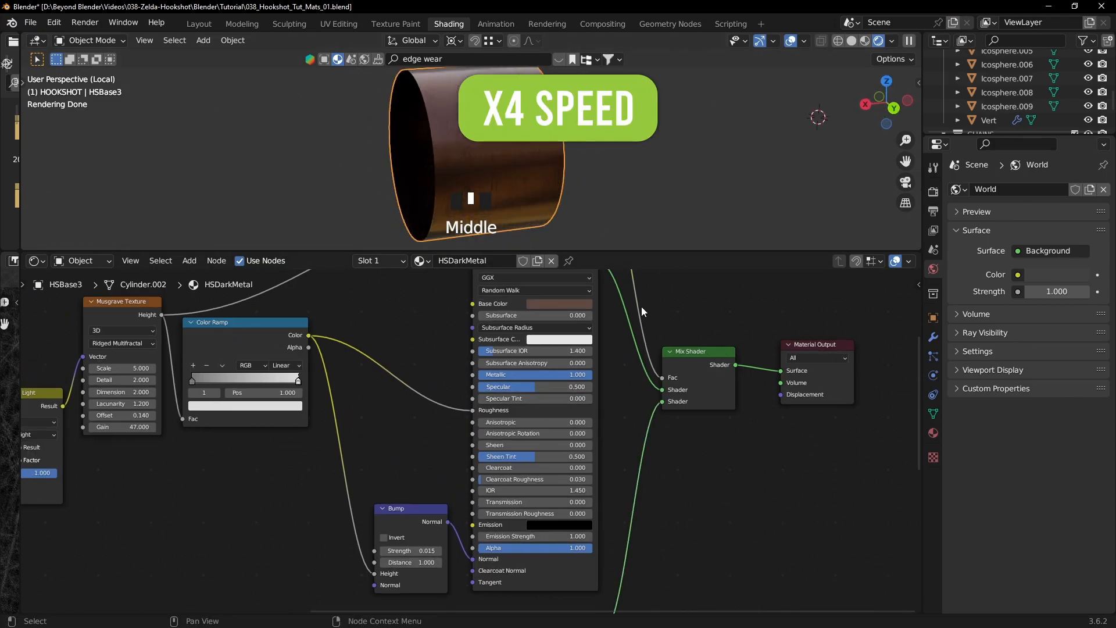
- Adjust the upper Principled BSDF's brown Base Color and bring the upper Color Ramp's stops close together, with black at 0.182
scroll(576, 314, "down", 2)
left_click(547, 323)
left_click(598, 243)
scroll(642, 288, "down", 3)
middle_click_drag(642, 287, 685, 372)
scroll(685, 371, "up", 2)
left_click(582, 317, "ctrl+shift")
left_click_drag(569, 340, 555, 339)
left_click(701, 495, "ctrl+shift")
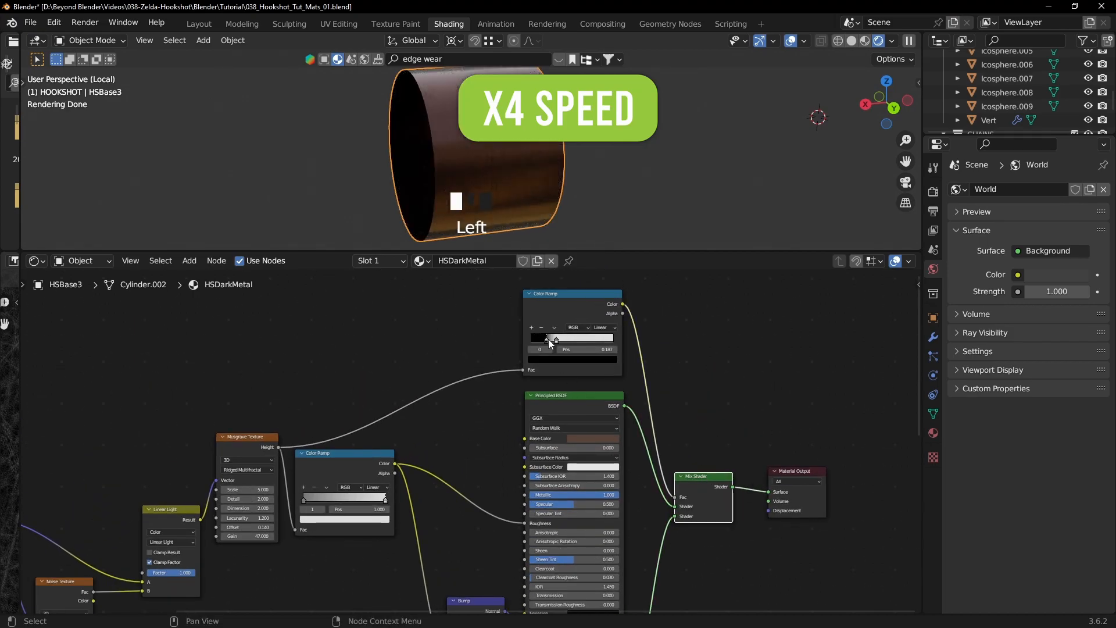
- Give the upper Color Ramp Ease interpolation, return its black stop to 0, pull the white stop closer and preview the Mix Shader
left_click(602, 337)
scroll(650, 326, "up", 3)
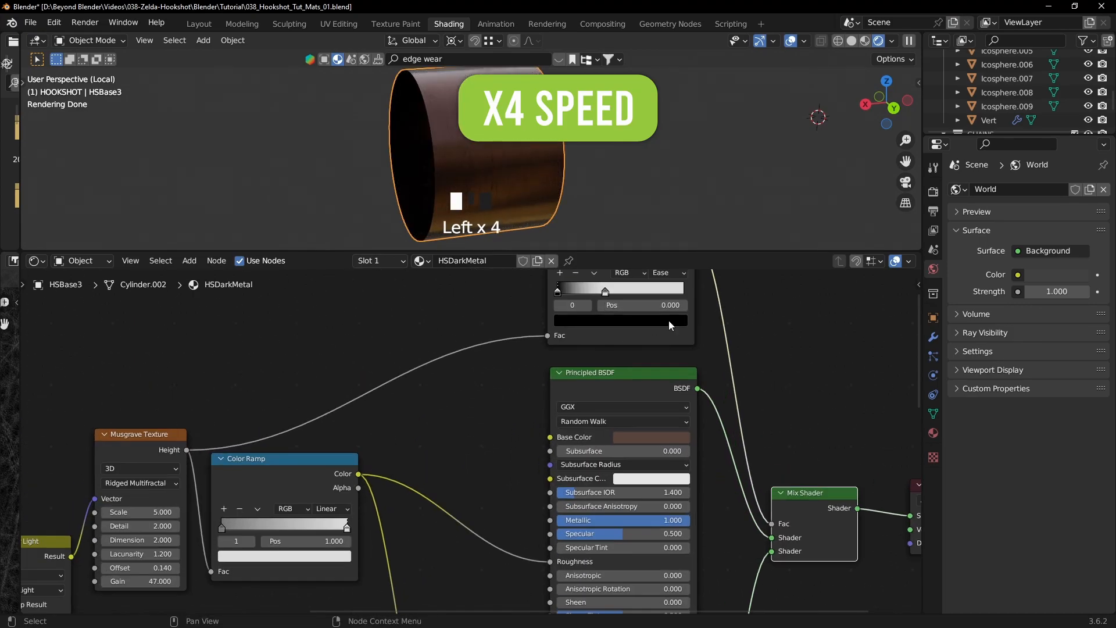
middle_click_drag(650, 327, 492, 442)
left_click(553, 355)
left_click(551, 369)
left_click(506, 338, "ctrl+shift")
left_click_drag(481, 377, 458, 376)
left_click(426, 376)
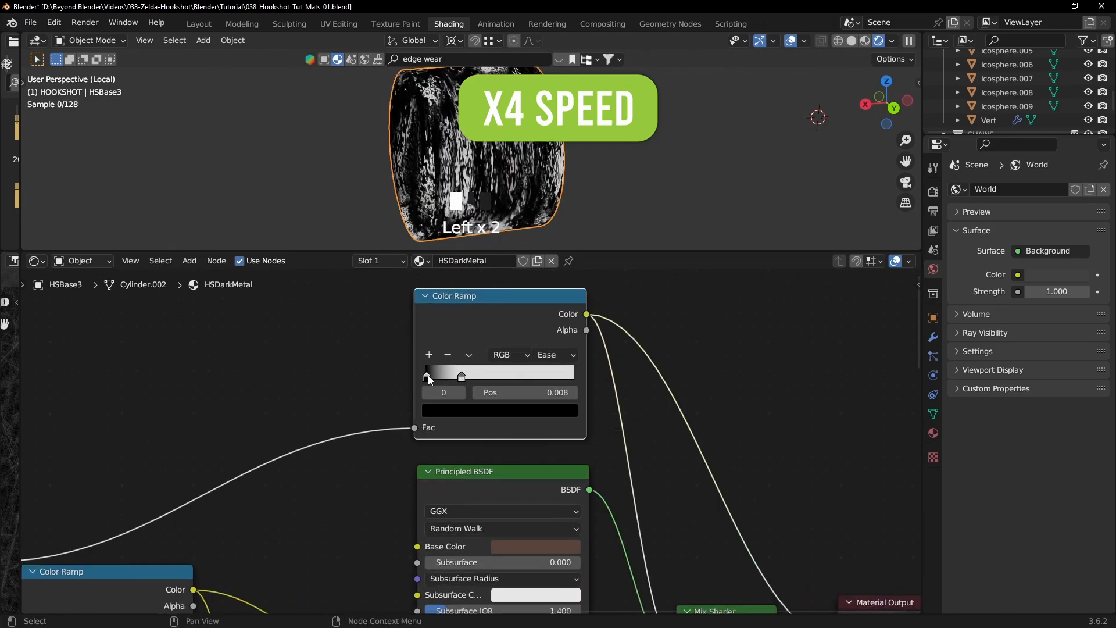
scroll(595, 434, "down", 2)
left_click(692, 588, "ctrl+shift")
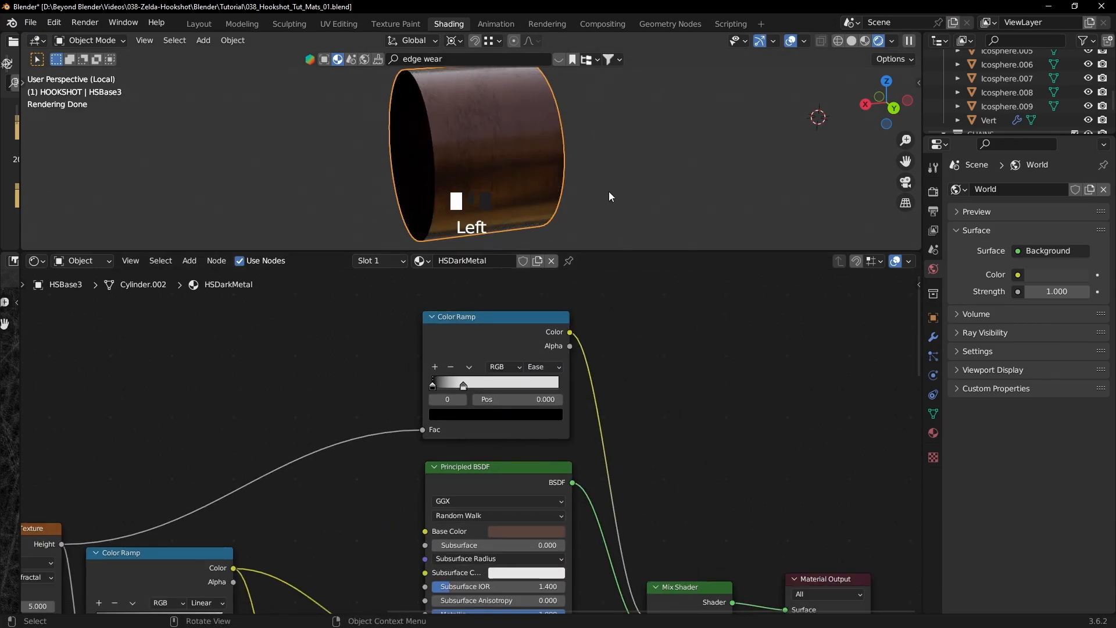
- Leave local view to show the whole hookshot and bring the white arrowhead into close view
key("KP_Divide")
scroll(604, 175, "down", 2)
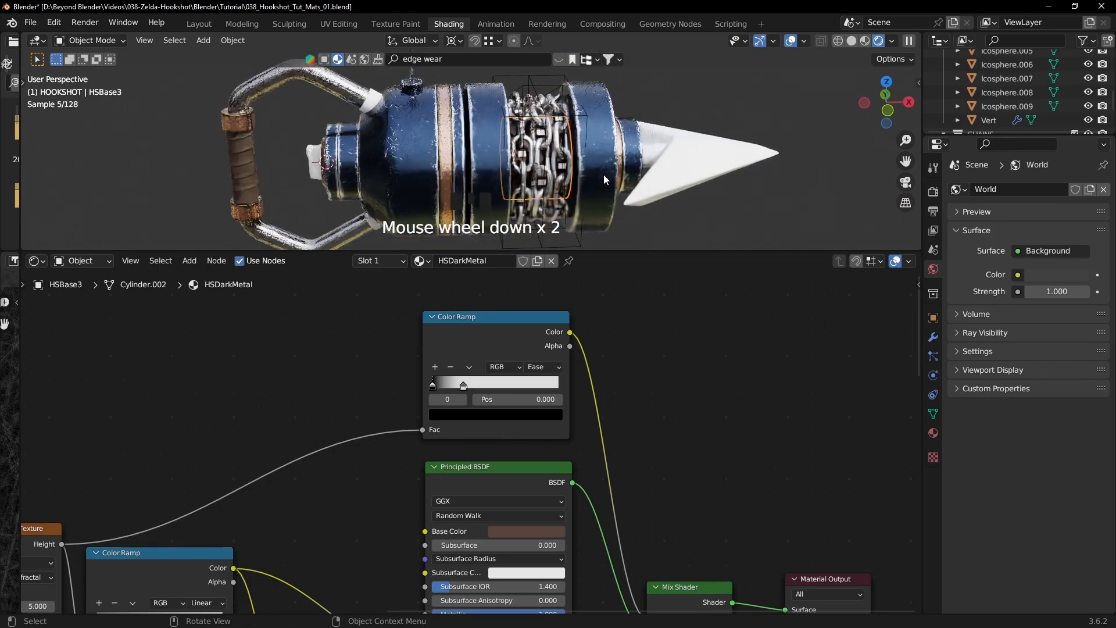
left_click(706, 99)
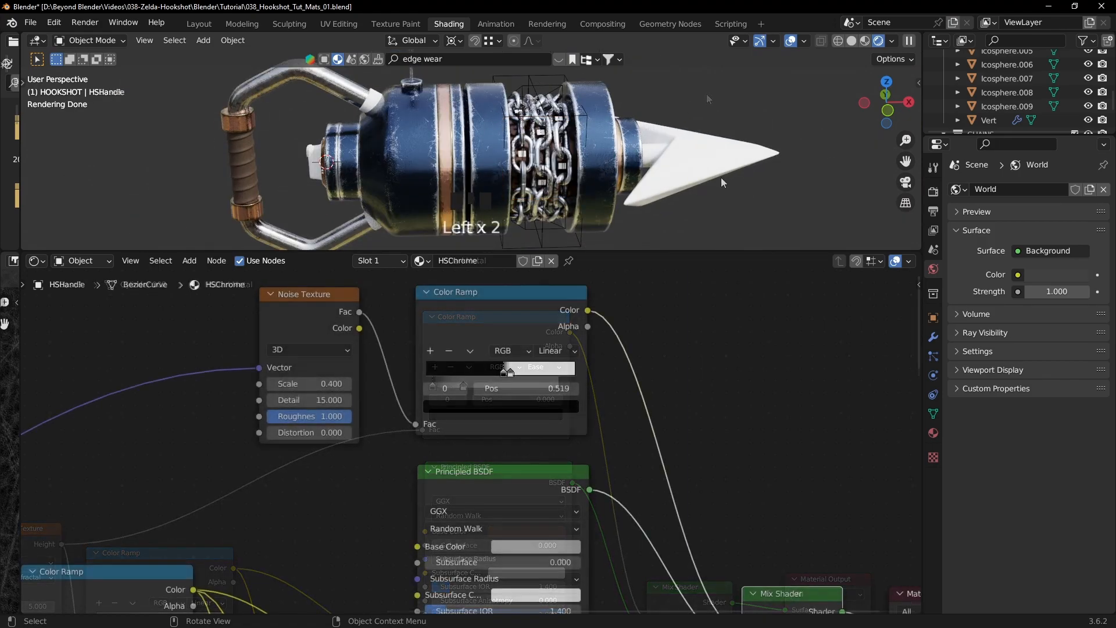
scroll(720, 176, "down", 2)
middle_click_drag(705, 169, 591, 189)
scroll(592, 189, "up", 2)
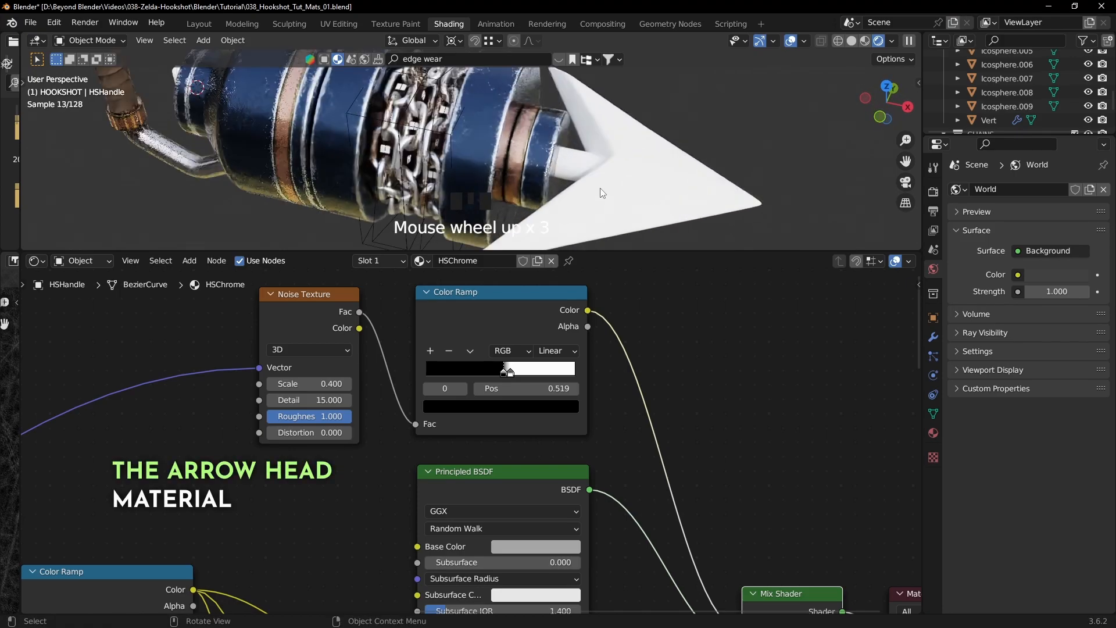
- Apply the Mirror modifier on the HSArrow arrowhead
left_click(642, 180)
left_click(934, 338)
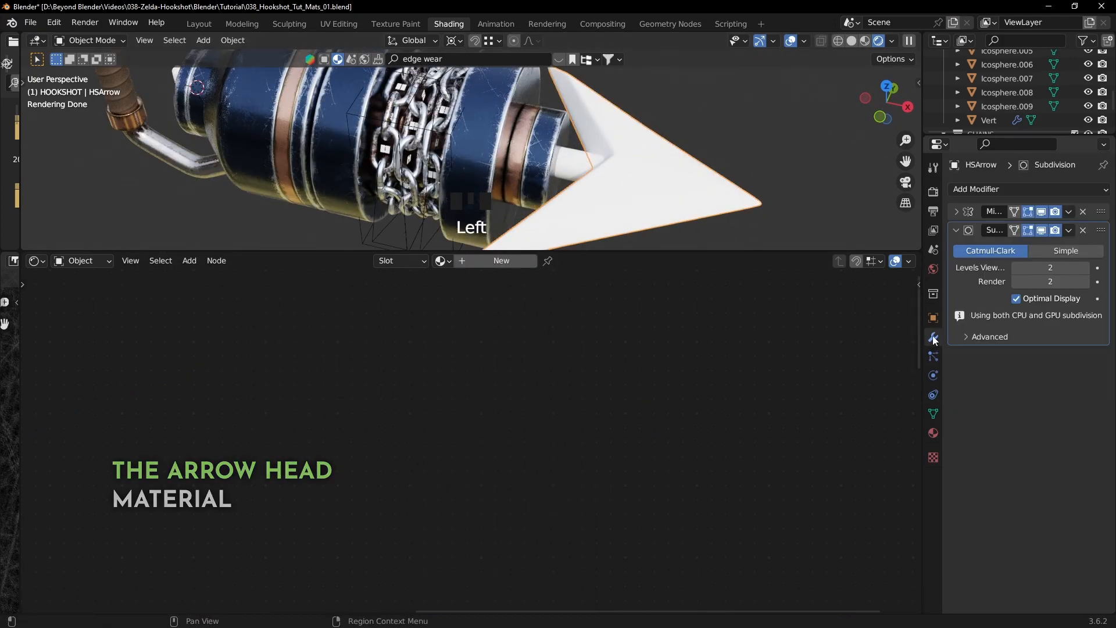
left_click(957, 210)
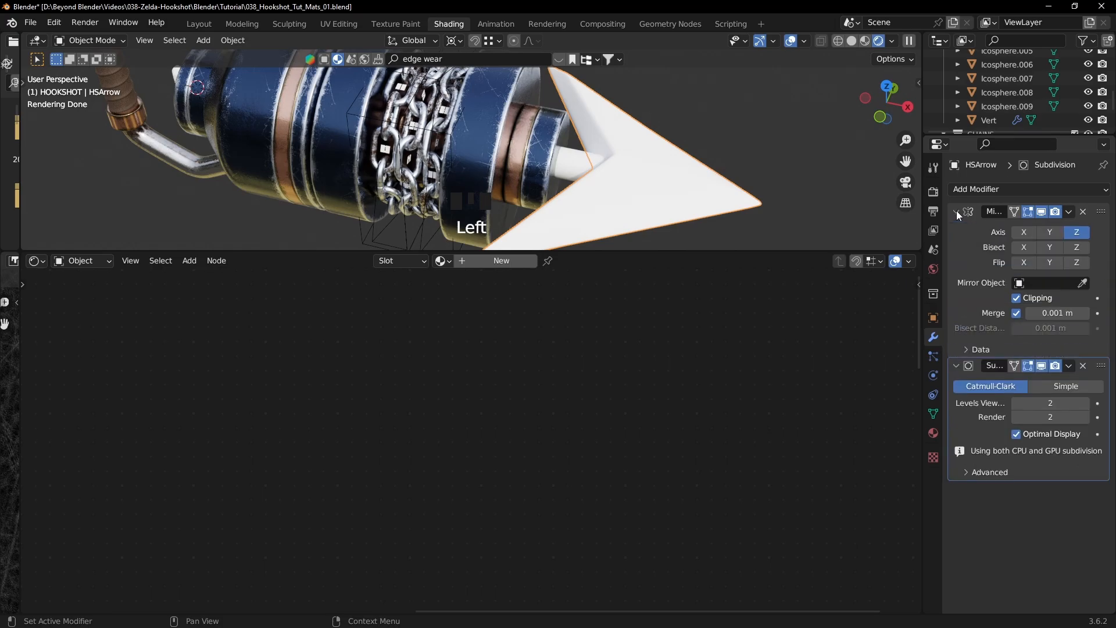
left_click(1069, 211)
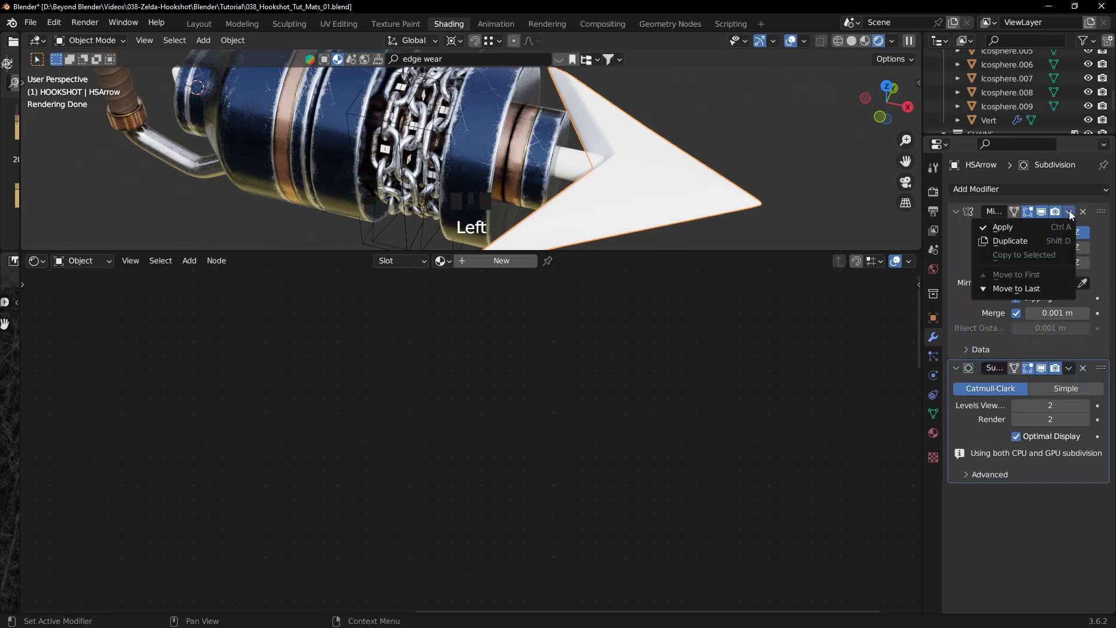
left_click(1020, 226)
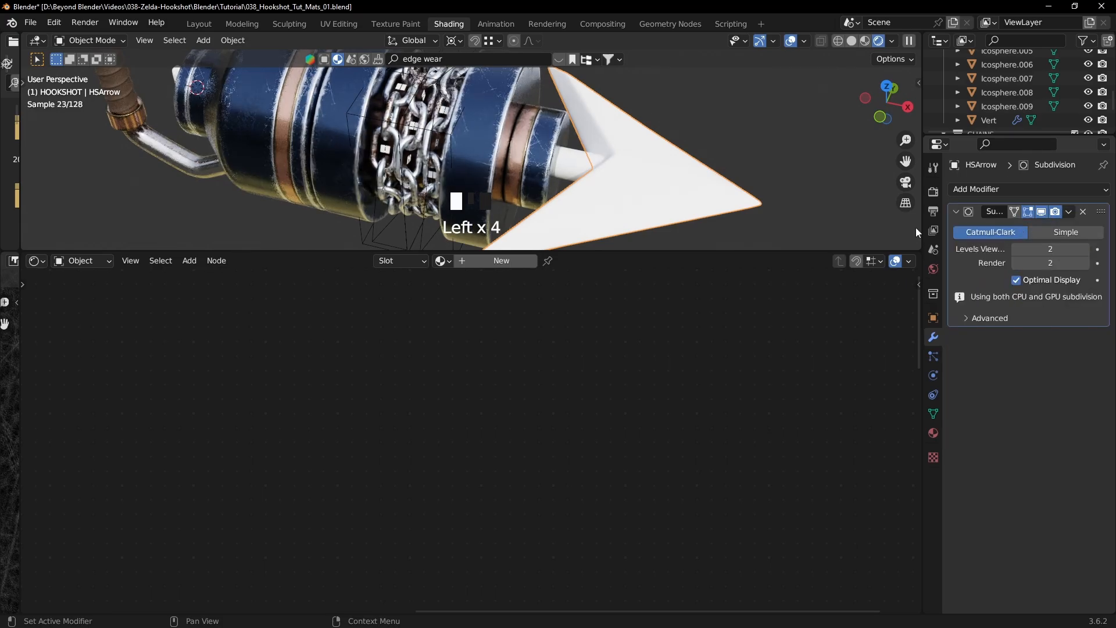
- Isolate the arrowhead together with its shaft, HSArrowShaft, in local view
scroll(710, 168, "down", 2)
middle_click_drag(710, 169, 677, 181, "shift")
middle_click_drag(677, 180, 462, 149, "shift")
left_click(554, 172, "shift")
key("slash")
key("period")
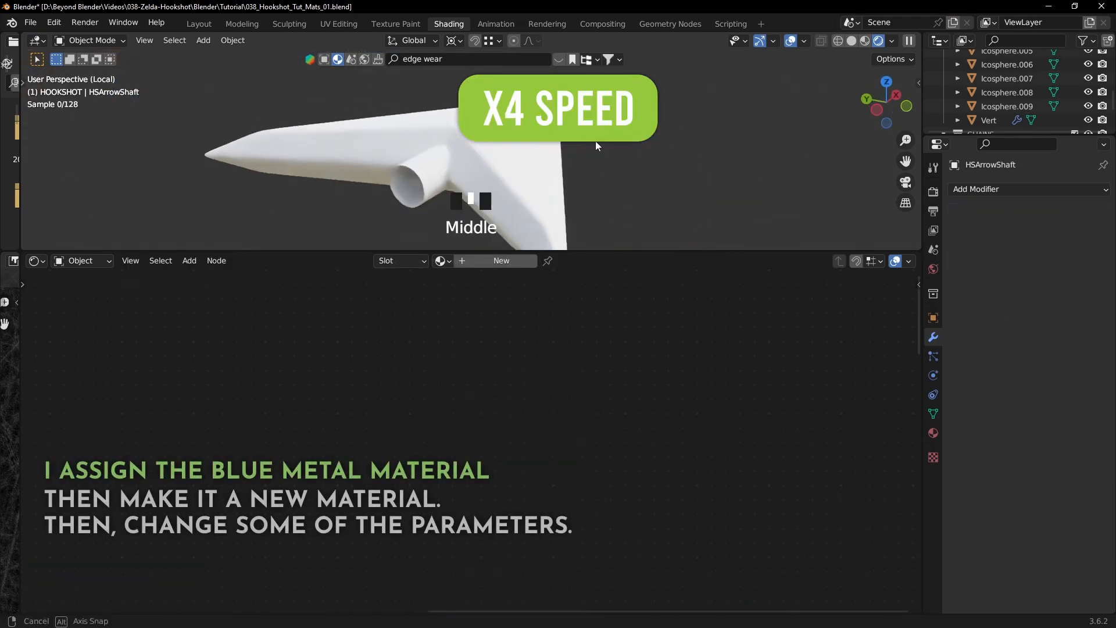
- Assign the blue metal material to HSArrow and make it an independent copy named HSTitanium
left_click(452, 155)
left_click(443, 261)
left_click(490, 362)
left_click(546, 260)
type("Titanium")
key("Return")
scroll(598, 345, "down", 2)
- Turn the upper Principled BSDF's Base Color in HSTitanium grey, with Saturation 0 and Value 0.136
left_click(529, 425)
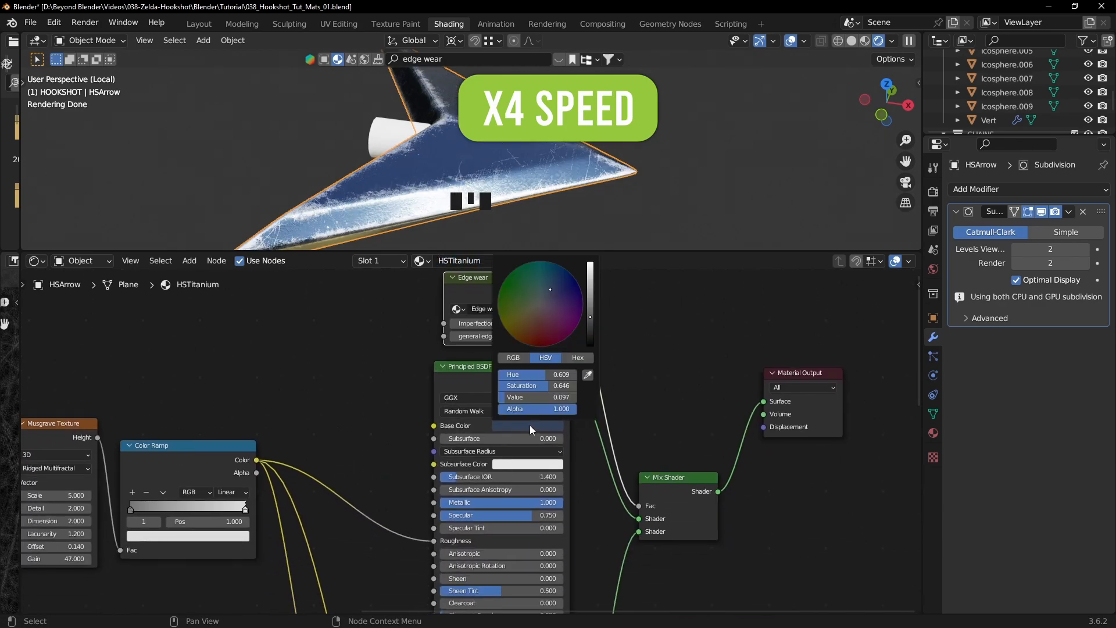
left_click_drag(549, 385, 501, 386)
middle_click_drag(524, 192, 608, 173)
middle_click_drag(607, 174, 647, 166)
scroll(647, 167, "up", 2)
left_click(527, 425)
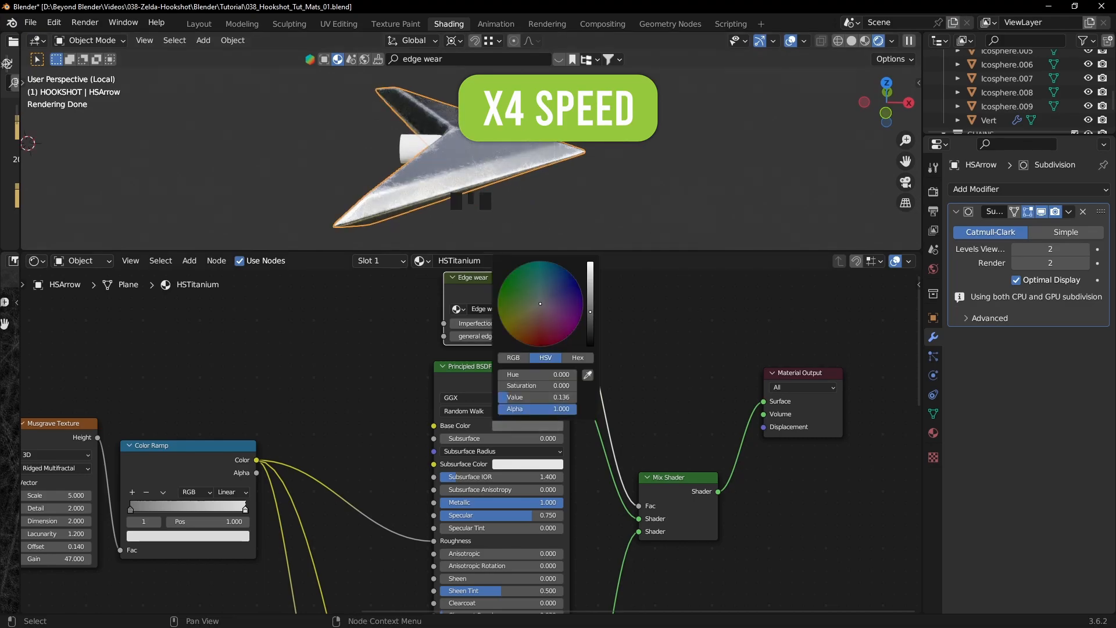
- Set the lower Principled BSDF's Base Color in HSTitanium to white and save the file
middle_click_drag(606, 468, 600, 390)
left_click(600, 389)
left_click(529, 407)
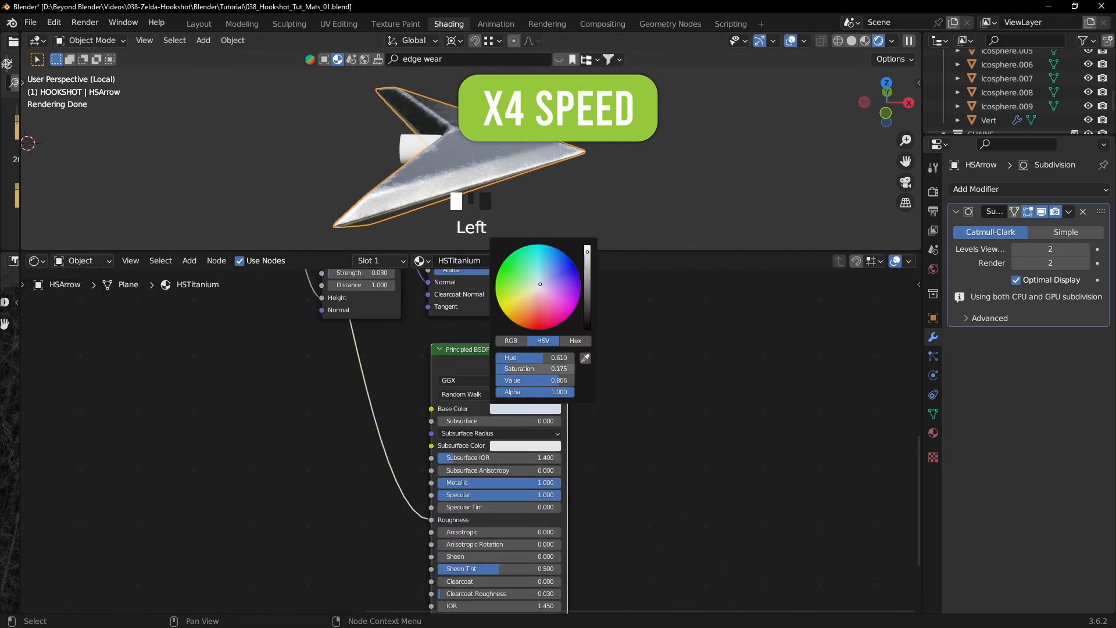
middle_click_drag(636, 175, 581, 163)
key("ctrl+s")
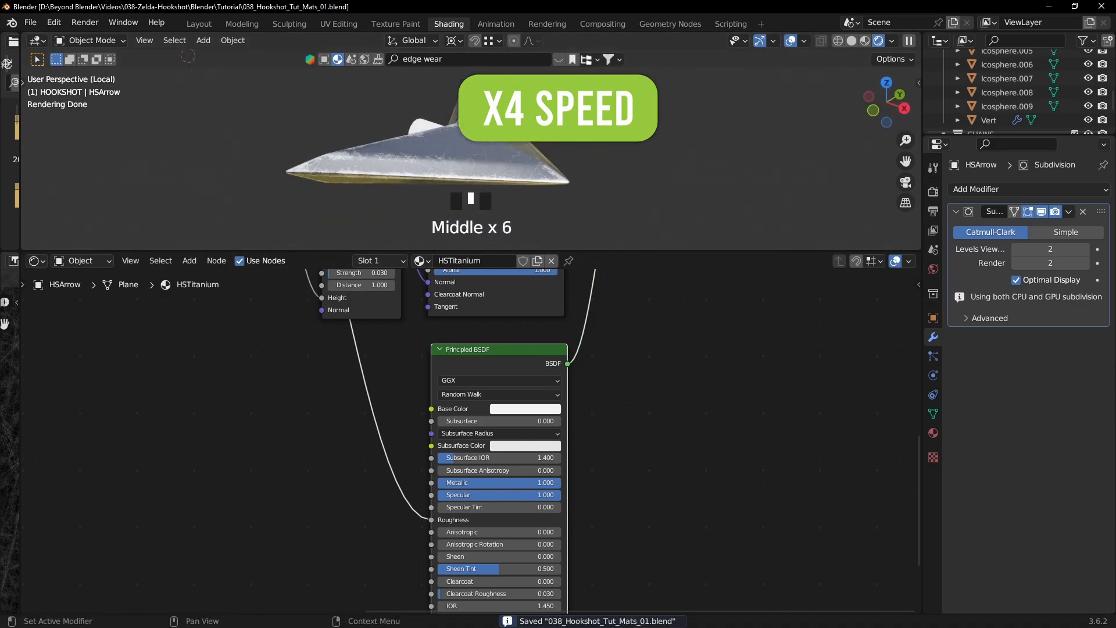
- Assign the HSTitanium material to HSArrowShaft
left_click(432, 147)
left_click(442, 260)
left_click(488, 374)
middle_click_drag(663, 191, 545, 166)
scroll(544, 165, "up", 3)
- Duplicate the Noise Texture node in HSTitanium and place the copy below the Linear Light node
scroll(719, 406, "down", 4)
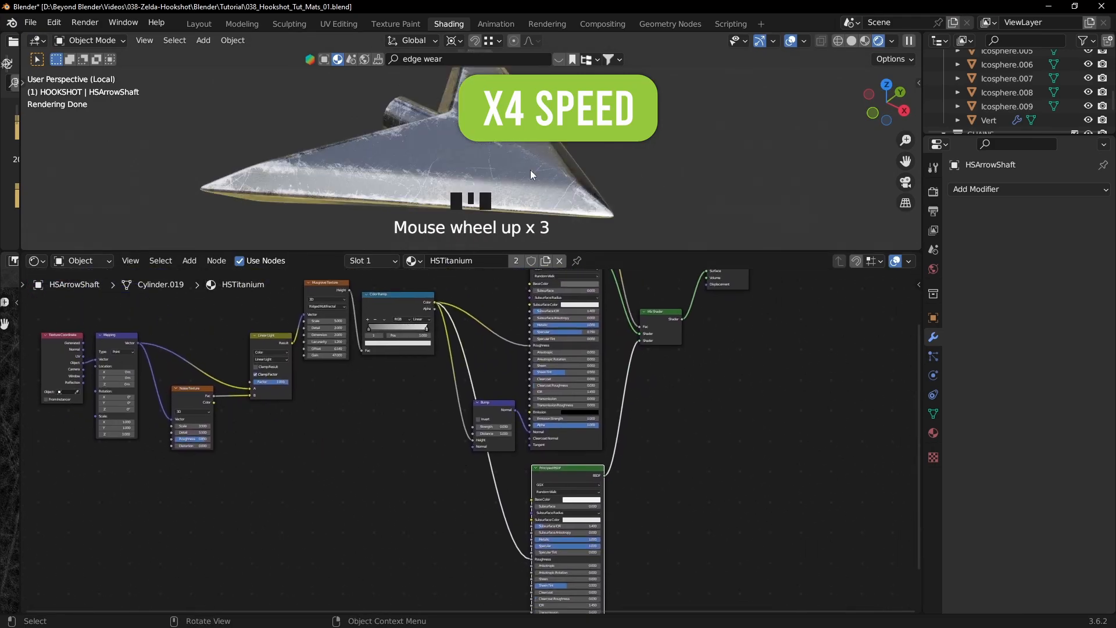
scroll(686, 382, "up", 3)
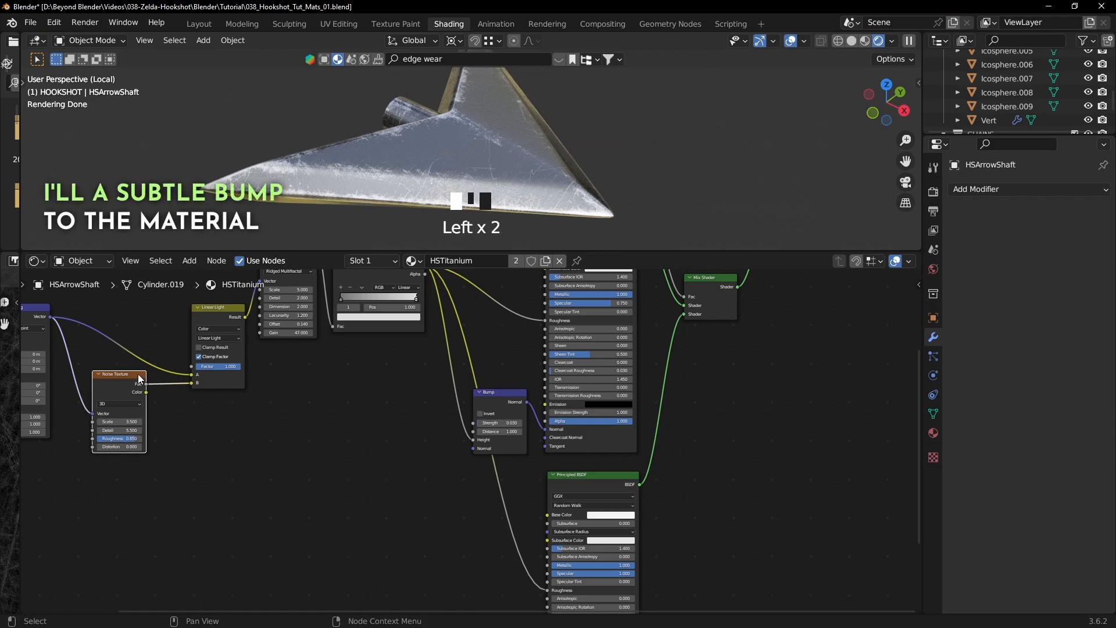
key("shift+d")
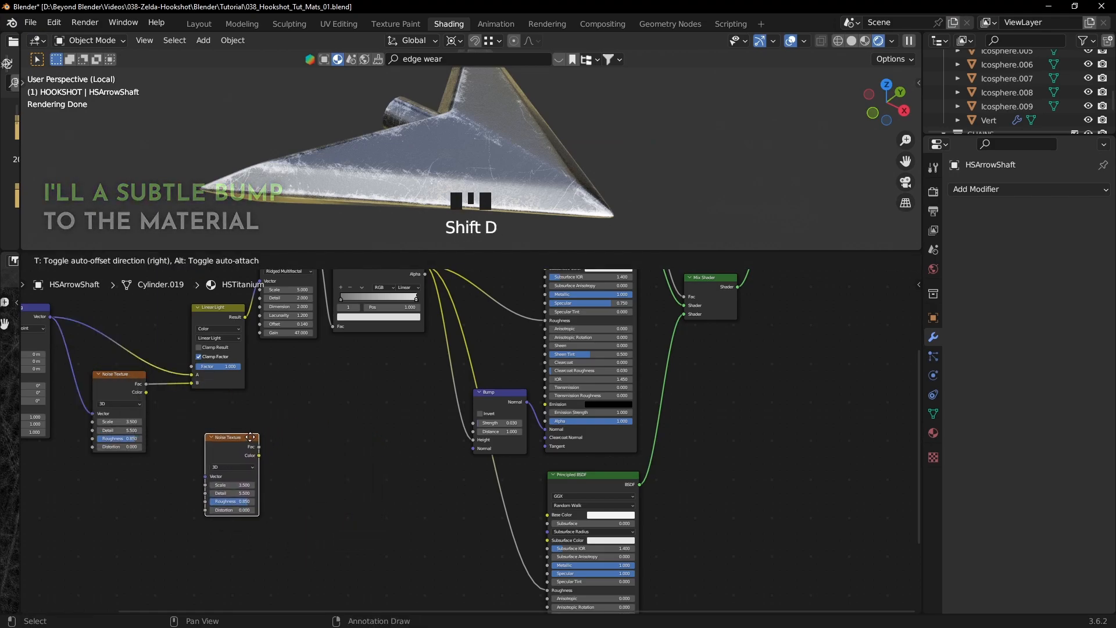
left_click(252, 446)
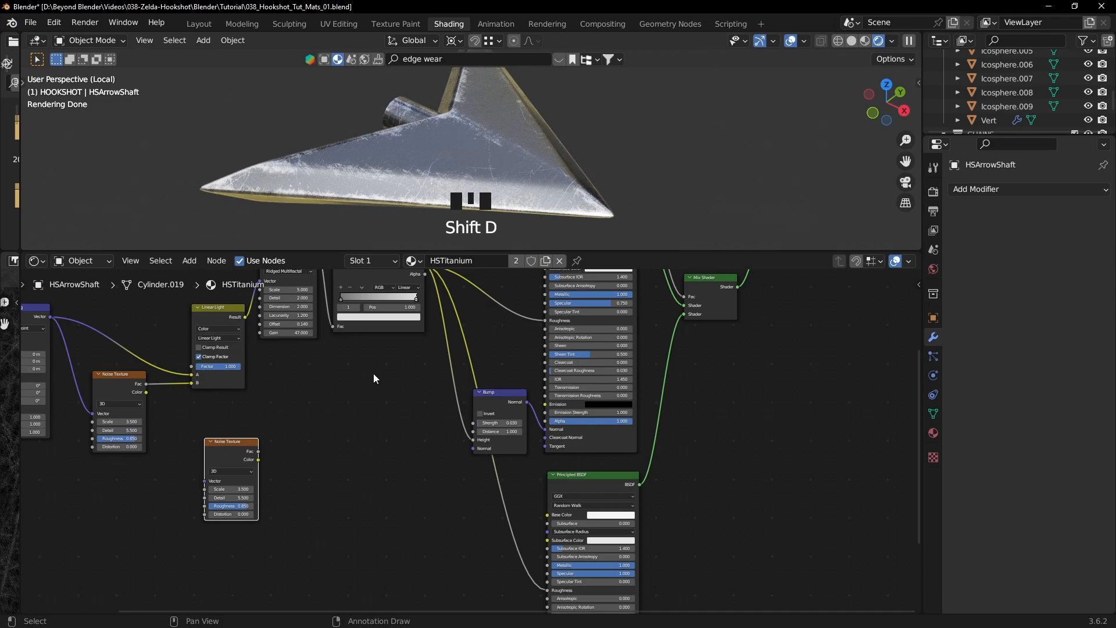
- Duplicate the Color Ramp beside the new Noise Texture and connect the noise's Fac output to its Fac input
middle_click_drag(377, 406, 382, 451)
key("shift+d")
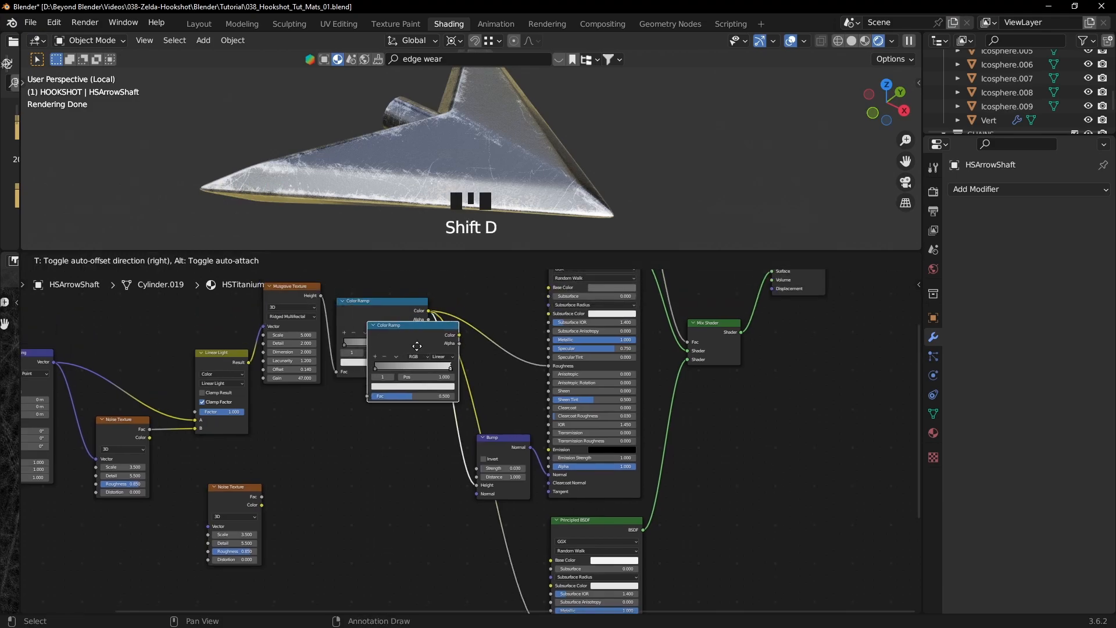
left_click(274, 499)
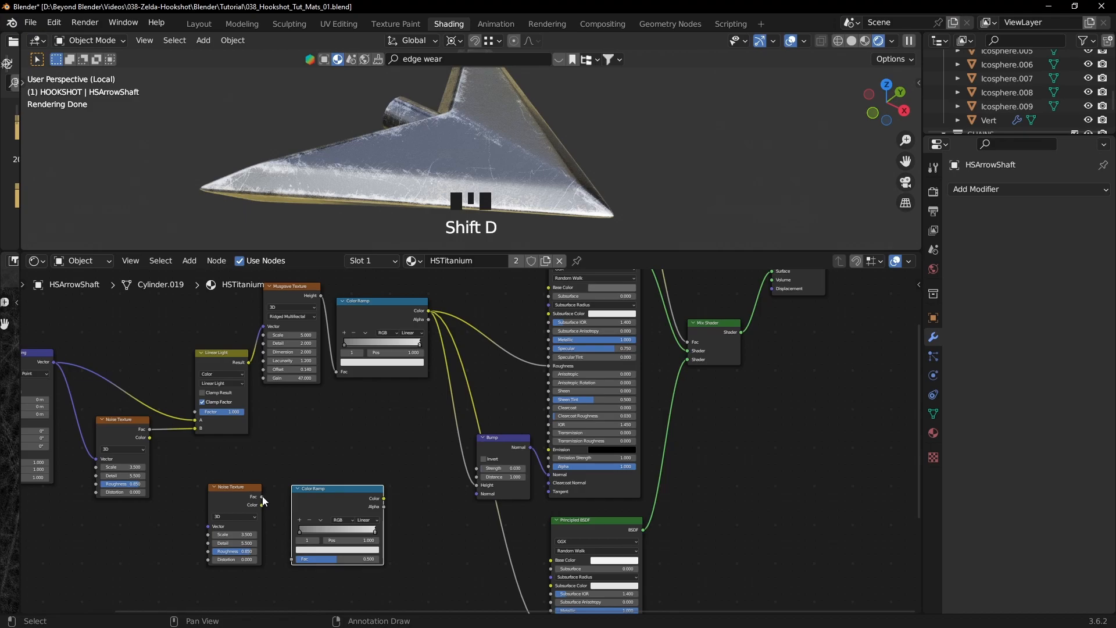
left_click_drag(288, 549, 295, 558)
- Connect the Mapping node's Vector to the new Noise Texture and route the link below the original noise with a reroute point
middle_click_drag(299, 454, 405, 447)
left_click_drag(160, 355, 316, 521)
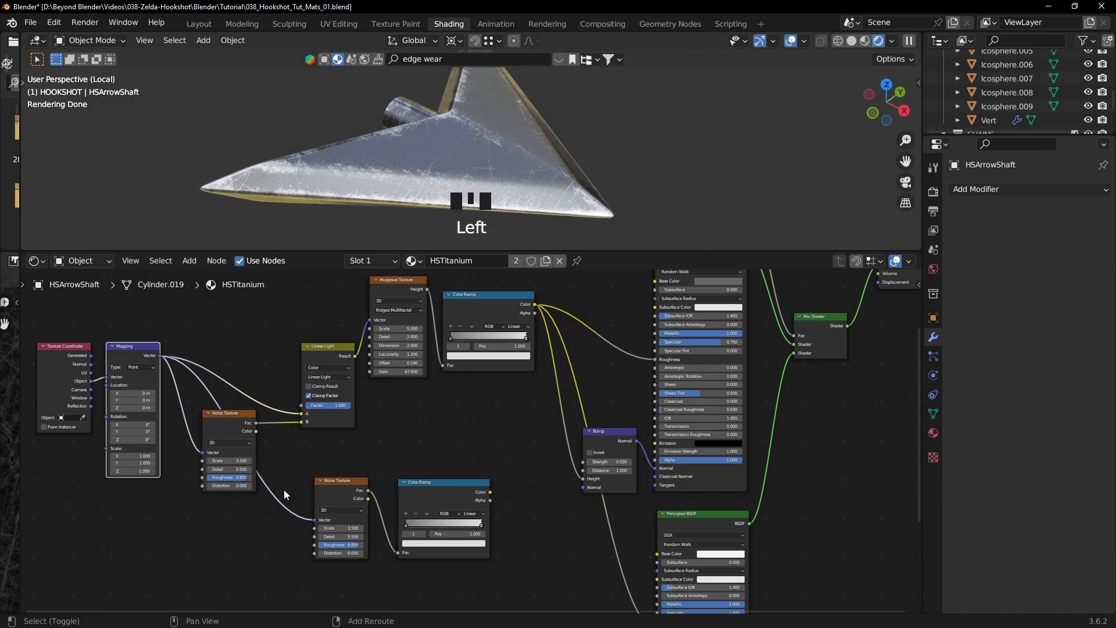
right_click_drag(282, 486, 267, 514, "shift")
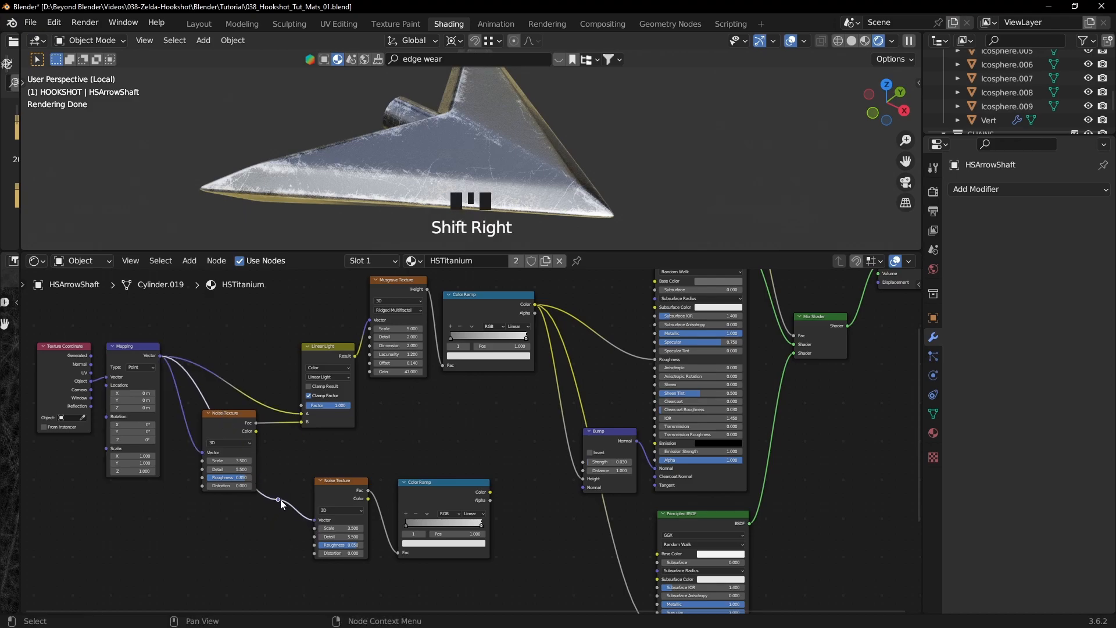
left_click_drag(279, 501, 203, 533)
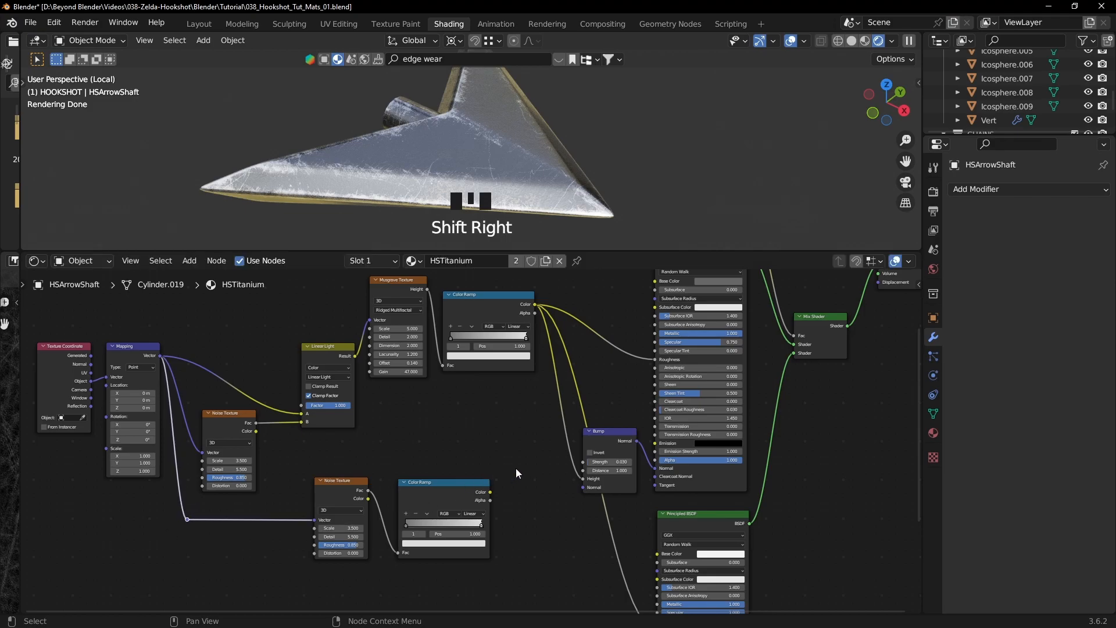
- Connect the duplicated Color Ramp's Color output to the Bump node's Height input
middle_click_drag(511, 468, 443, 462)
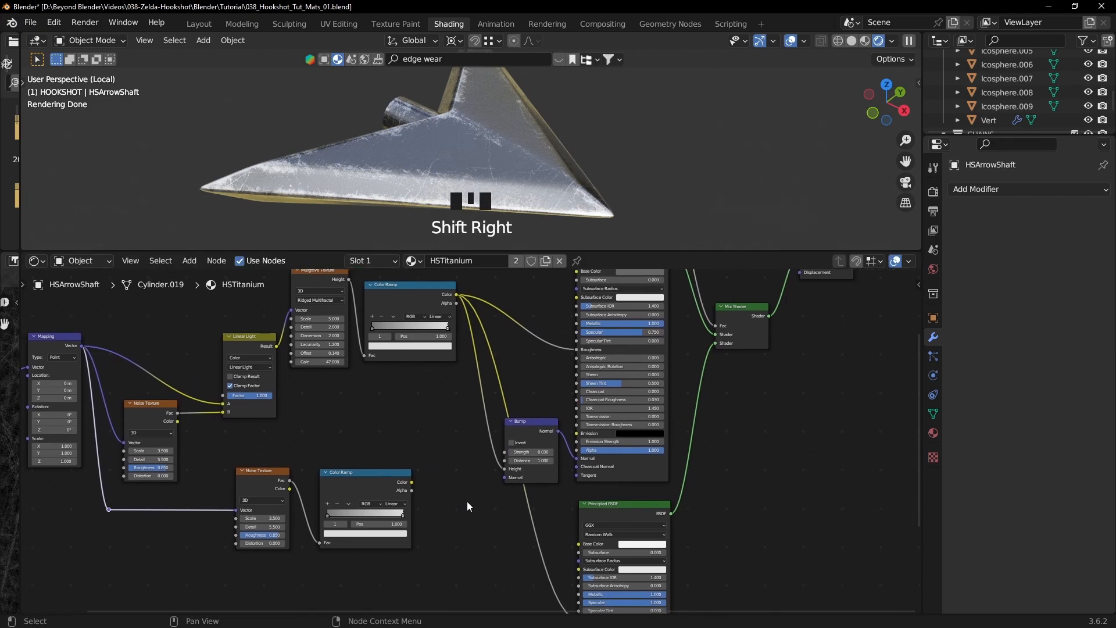
scroll(464, 508, "up", 2)
left_click_drag(396, 492, 514, 479)
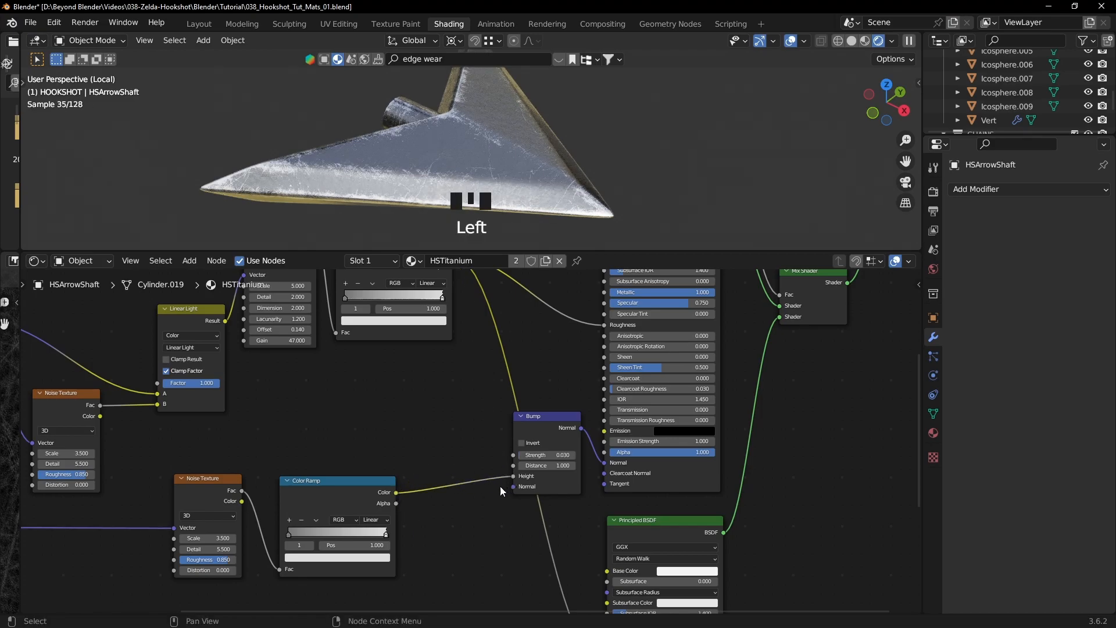
- Set the Bump node's Strength to 1 and inspect the relief on the arrowhead
middle_click_drag(486, 179, 519, 184)
scroll(534, 183, "up", 4)
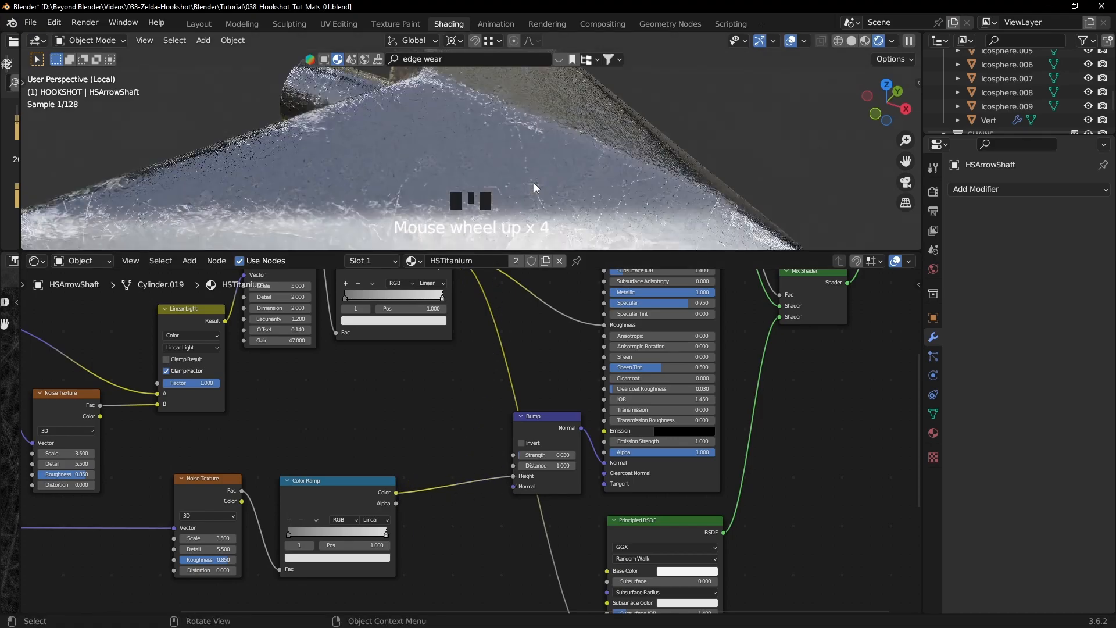
middle_click_drag(587, 198, 573, 210)
left_click(553, 455)
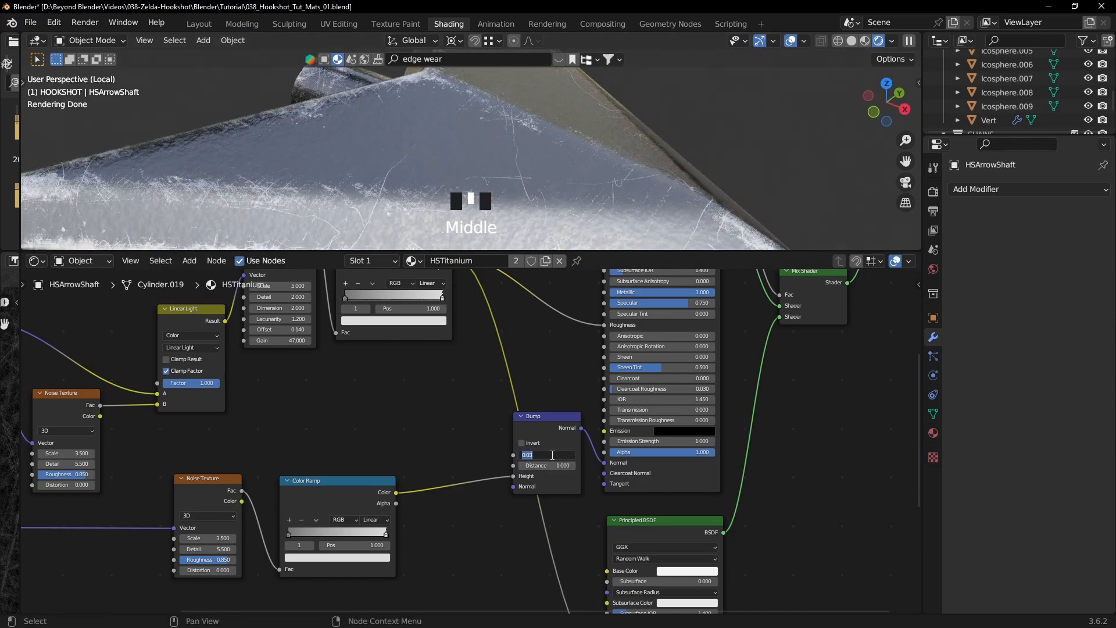
type("1")
left_click(551, 455)
scroll(504, 203, "down", 2)
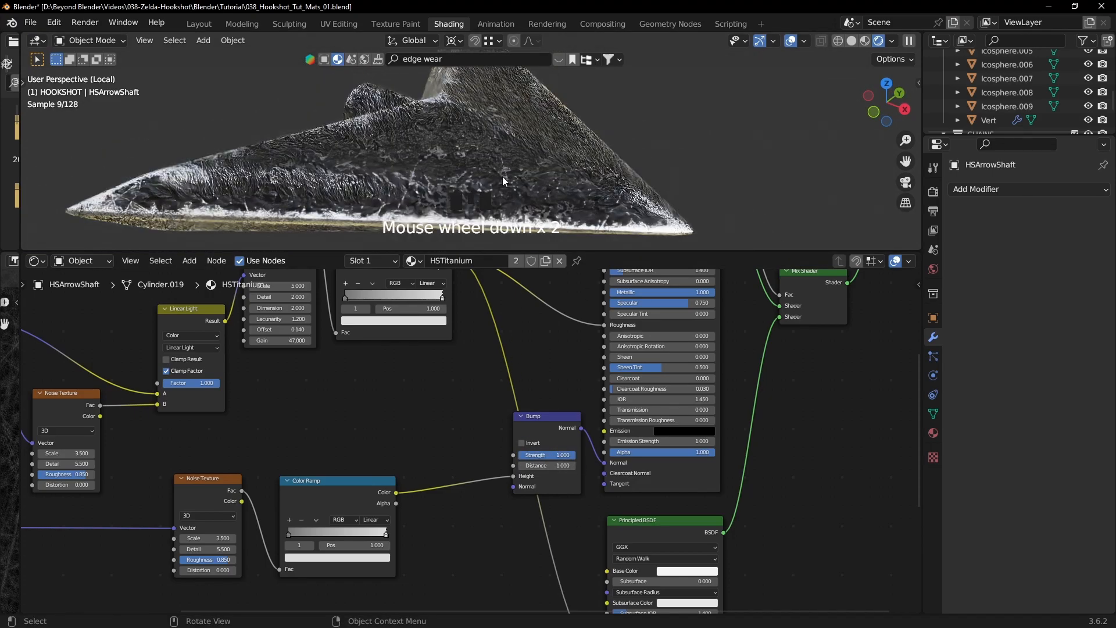
- Reset the duplicated Color Ramp to its default black-to-white gradient
middle_click_drag(422, 516, 559, 471)
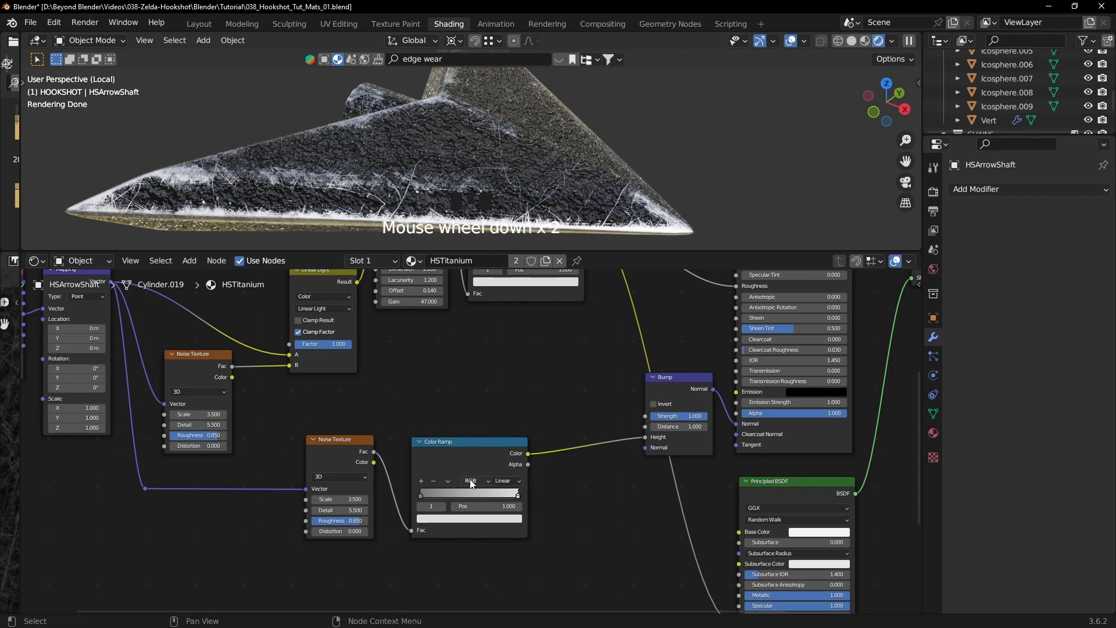
left_click(465, 441)
key("BackSpace")
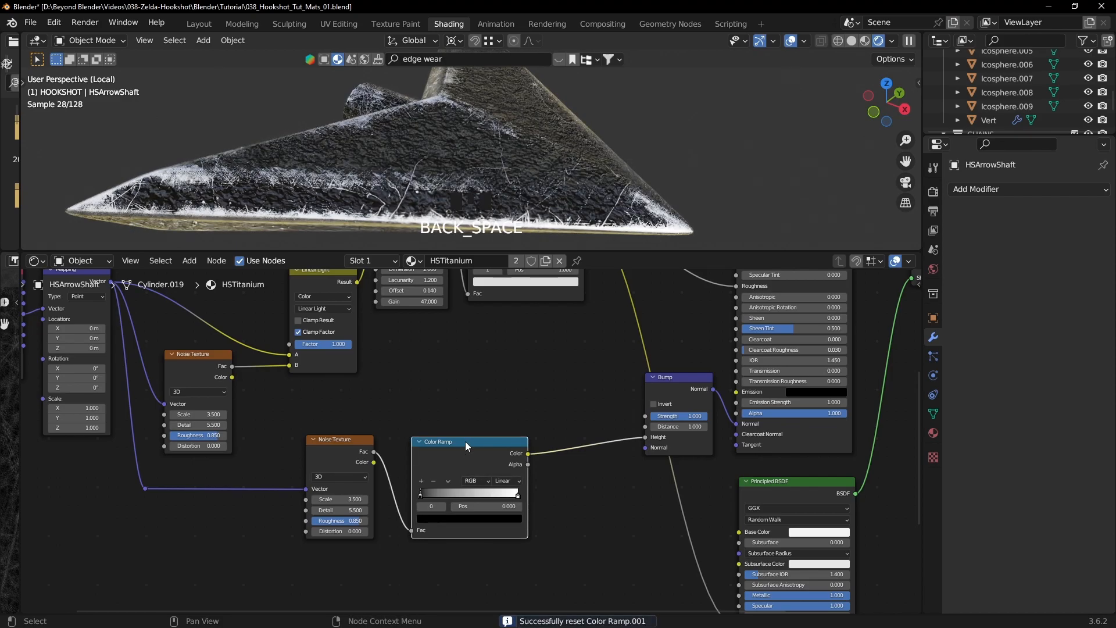
- Set the duplicated Noise Texture's Scale to 8, Detail to 7 and Roughness to 0.7
scroll(472, 480, "up", 2)
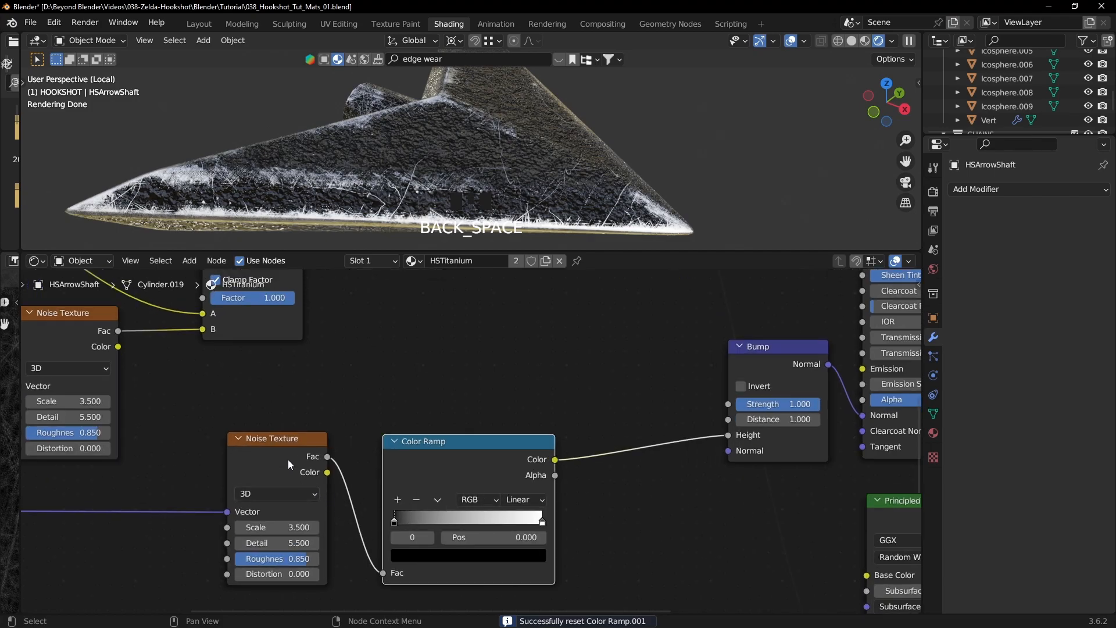
double_click(292, 527)
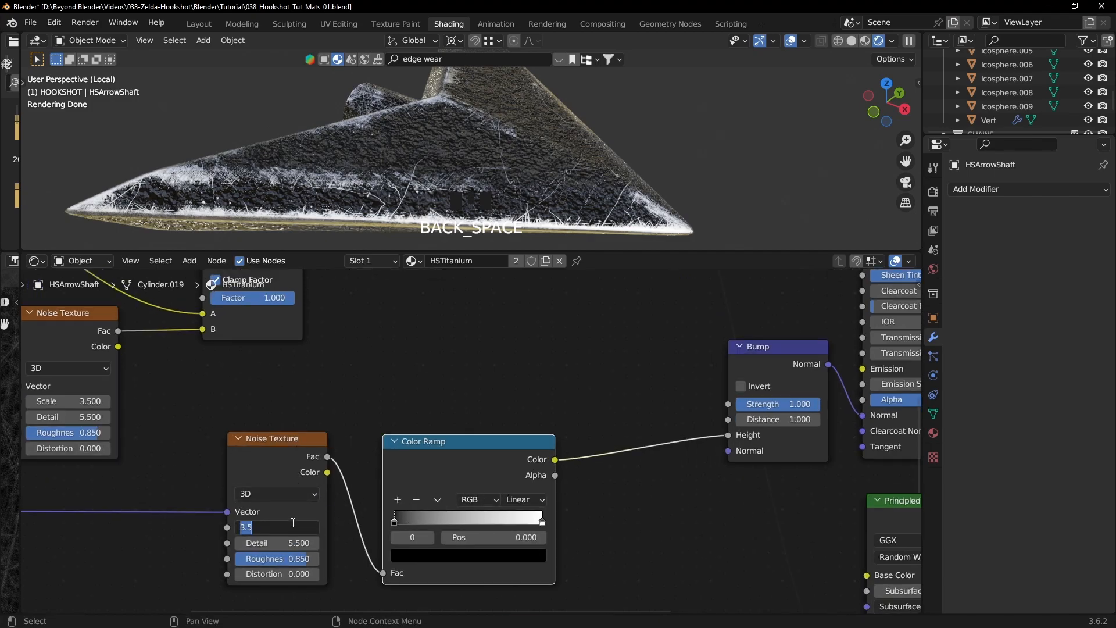
type("8")
key("Return")
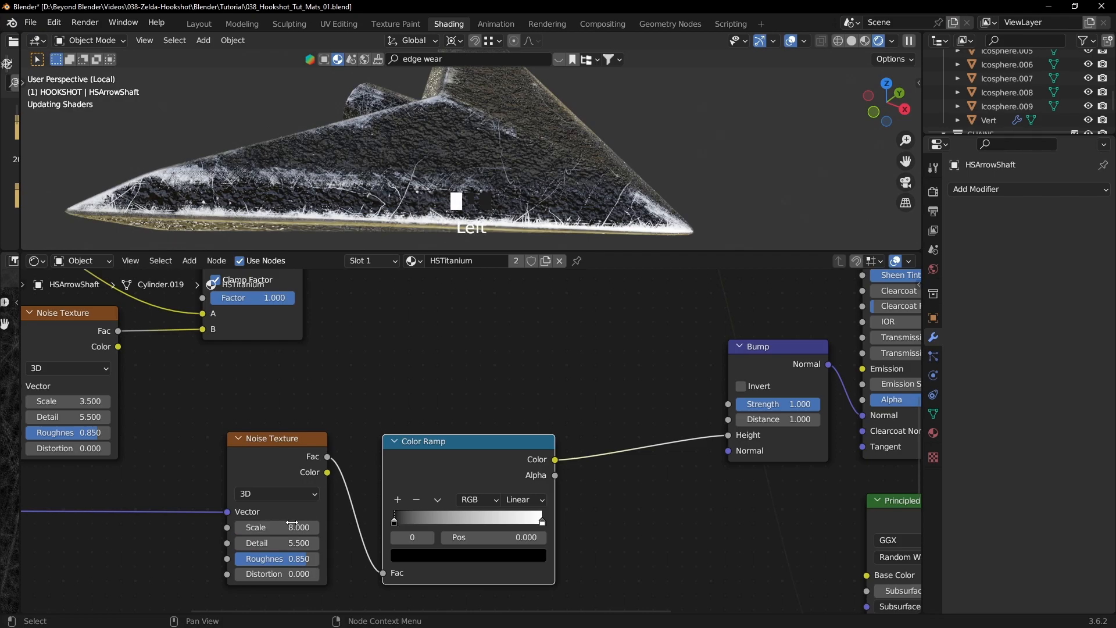
double_click(296, 543)
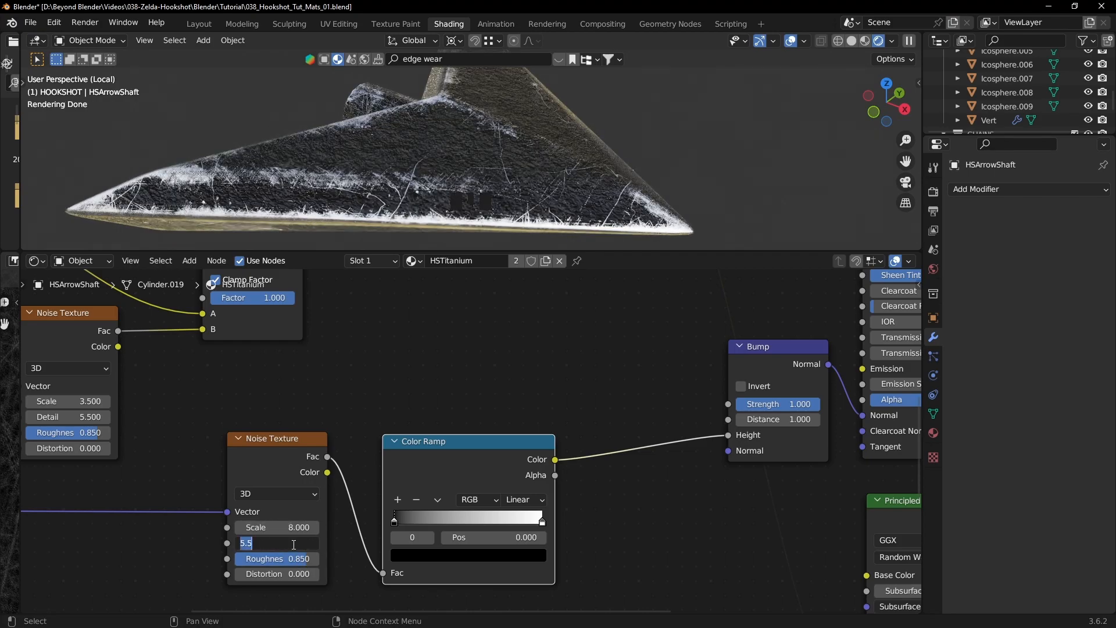
type("7")
key("Return")
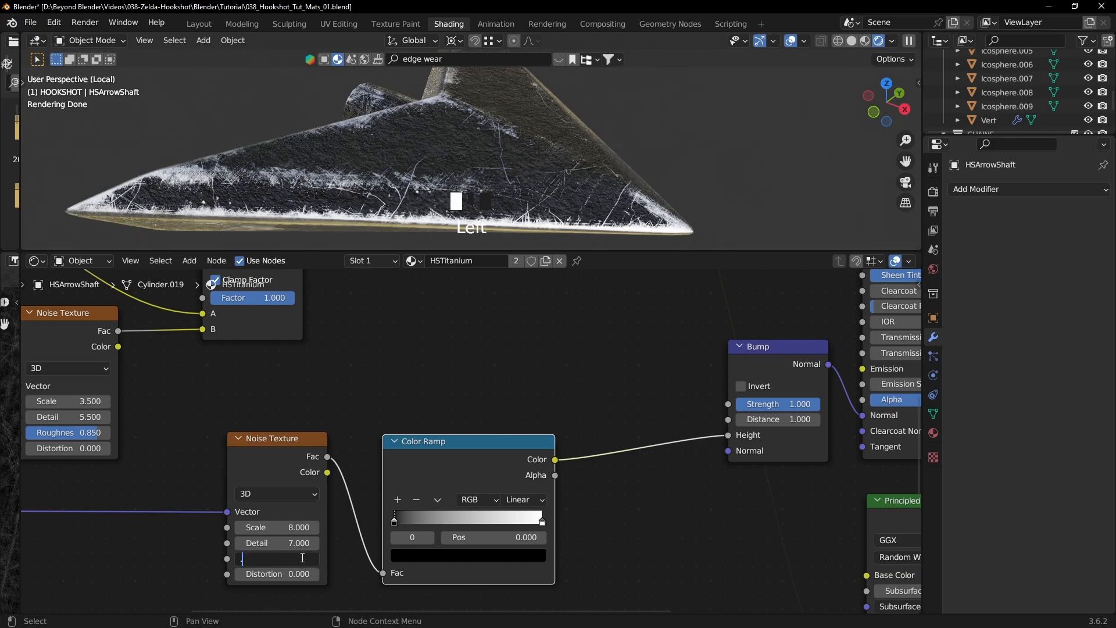
key("Return")
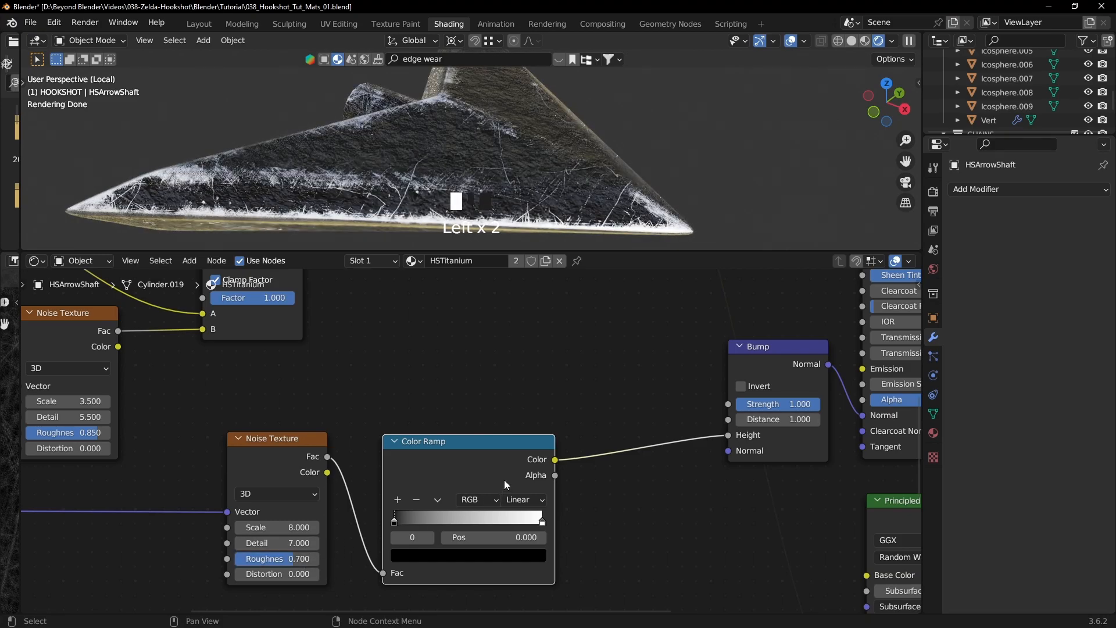
- Preview the duplicated Color Ramp and swap its stops into a tight white-to-black transition, with the black stop at 0.382
left_click(483, 440, "ctrl+shift")
mouse_move(481, 185)
middle_mouse_down()
mouse_move(487, 176)
mouse_move(543, 204)
mouse_move(619, 179)
mouse_move(486, 170)
middle_mouse_up()
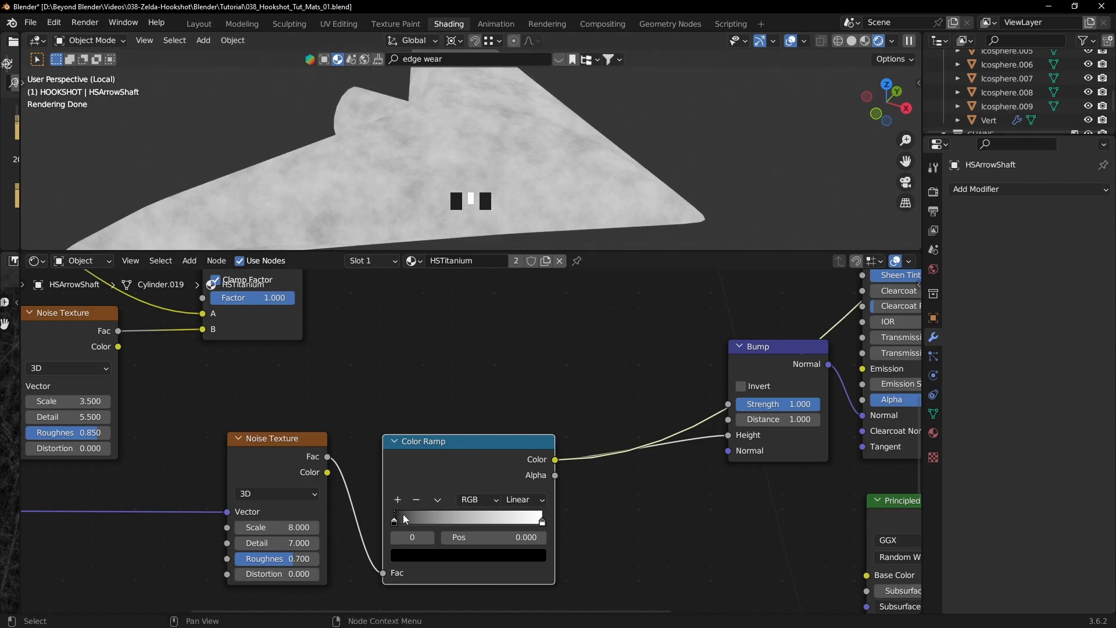
left_click_drag(396, 521, 460, 521)
left_click_drag(542, 522, 443, 521)
left_click(461, 520)
left_click_drag(459, 521, 452, 521)
left_click_drag(442, 521, 449, 521)
- Return the preview to the Mix Shader output and place the Material Output node beside the Mix Shader
scroll(609, 507, "down", 10)
middle_click_drag(803, 319, 655, 412)
left_click(655, 412, "ctrl+shift")
left_click_drag(713, 331, 713, 387)
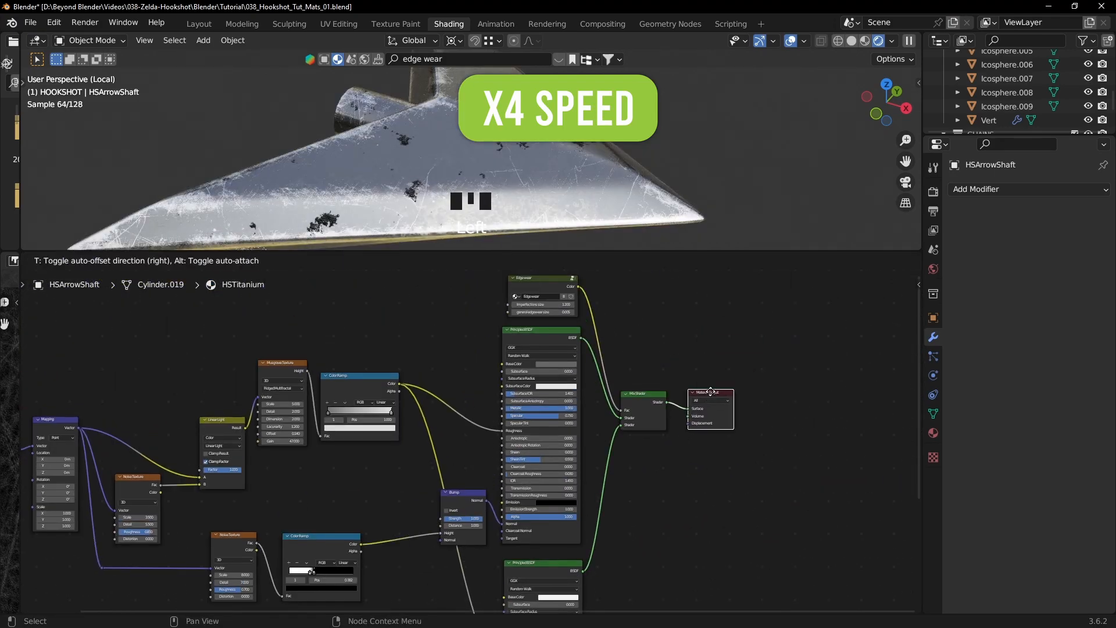
- Set the Bump node's Strength in HSTitanium to 0.07
scroll(395, 598, "up", 5)
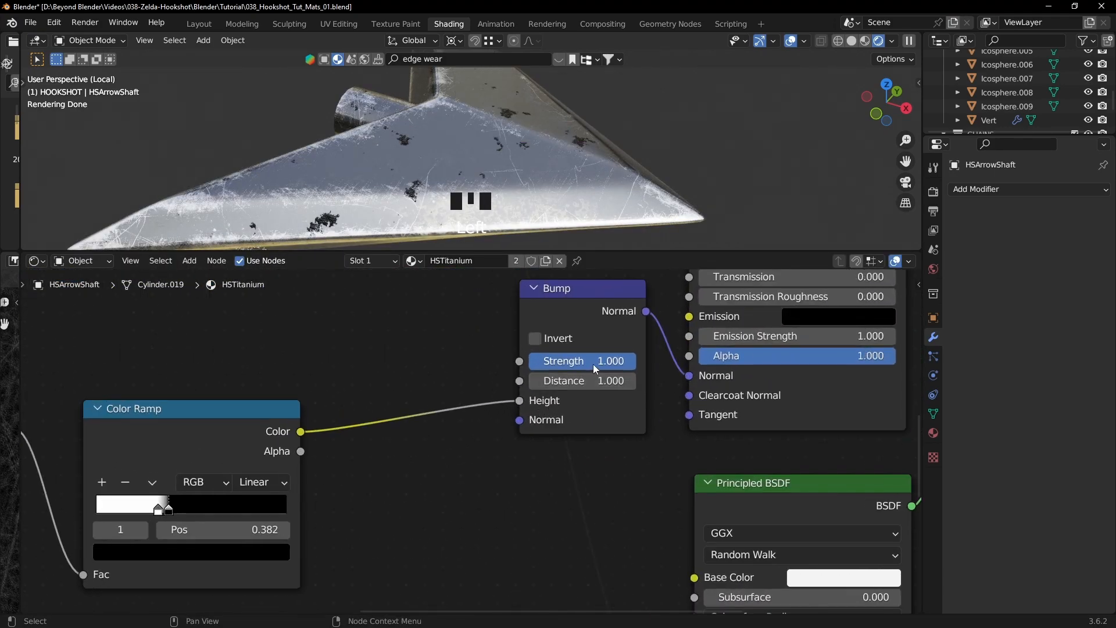
left_click(593, 361)
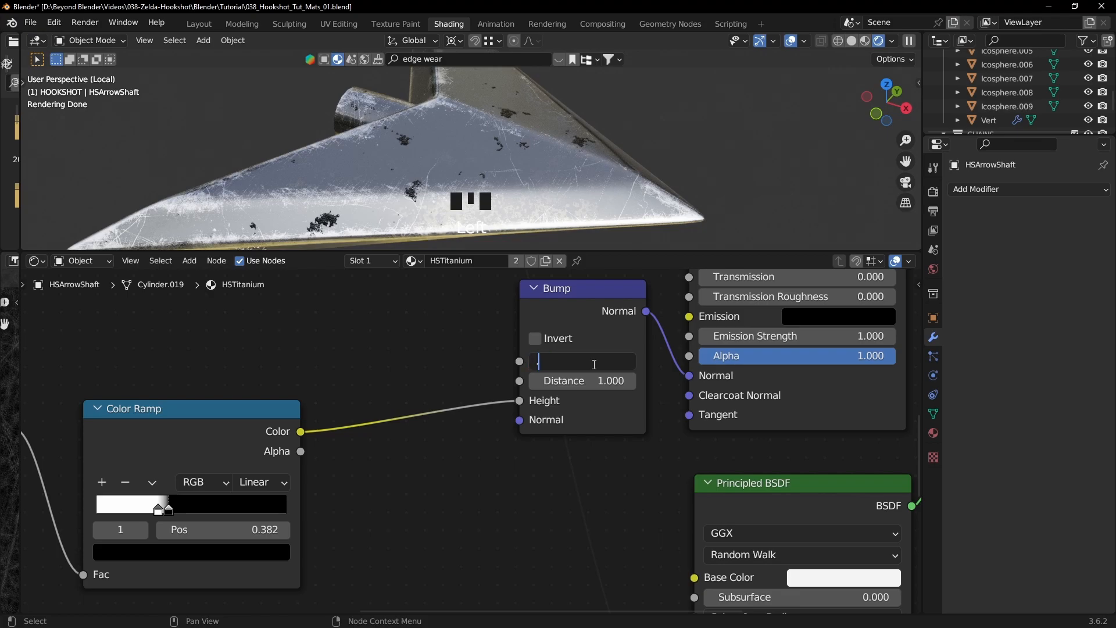
key("Return")
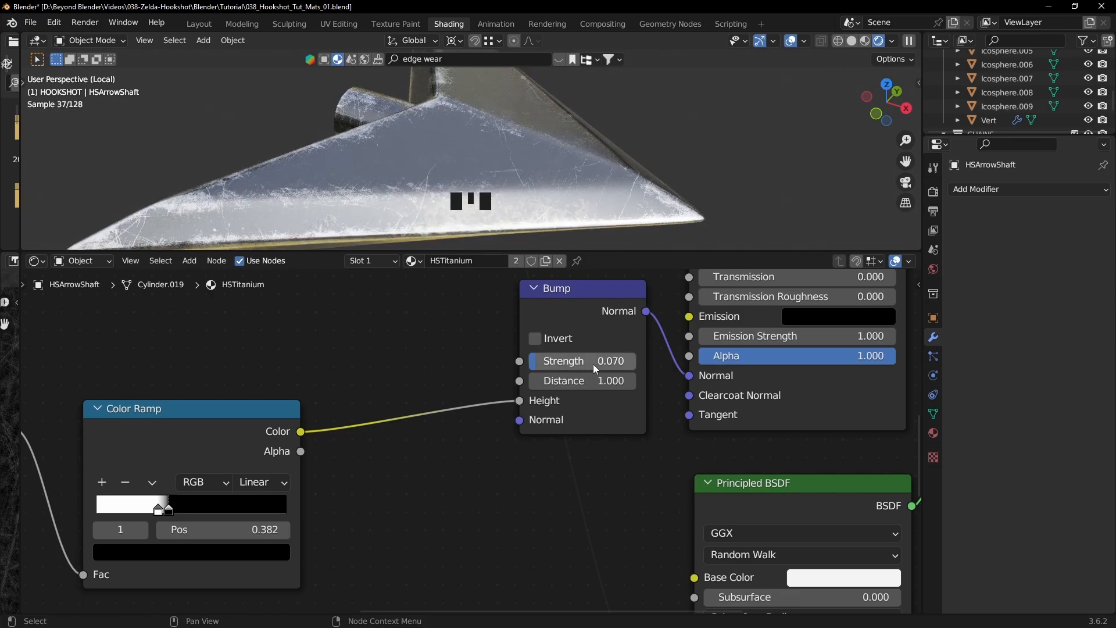
- Enable Invert on the Bump node and inspect the dents on the arrowhead up close
middle_click_drag(517, 154, 296, 139)
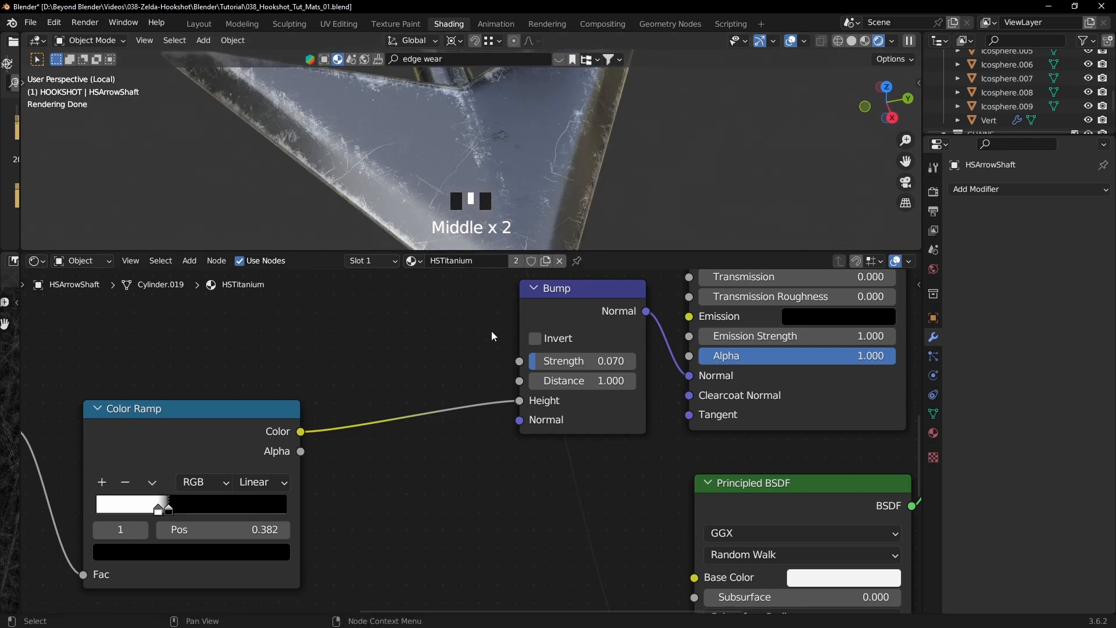
left_click(536, 339)
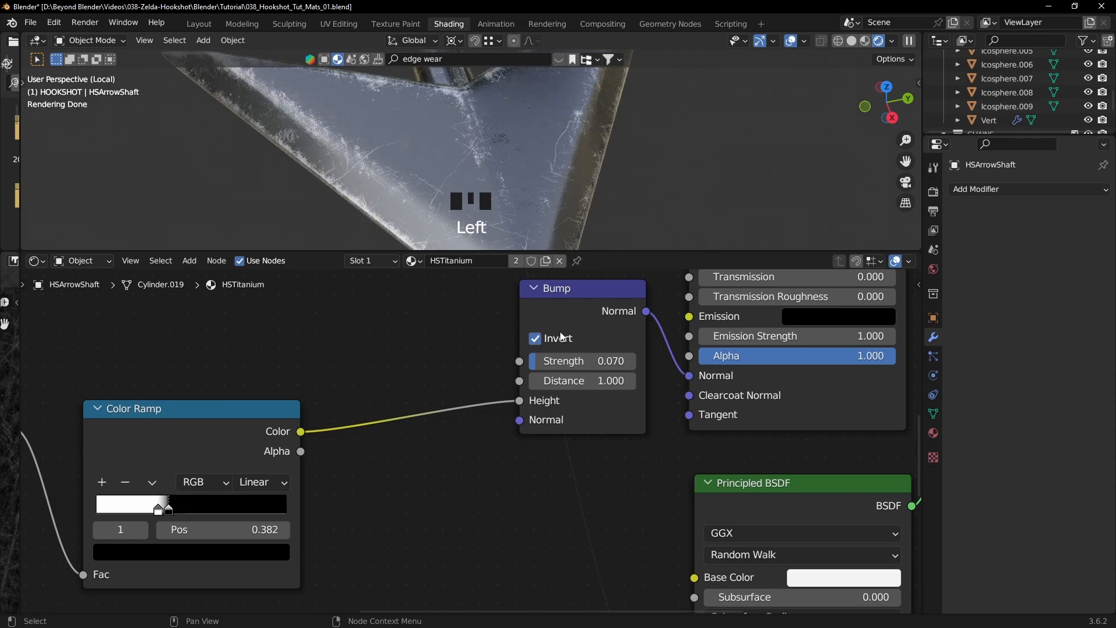
middle_click_drag(528, 158, 586, 162)
scroll(357, 172, "up", 2)
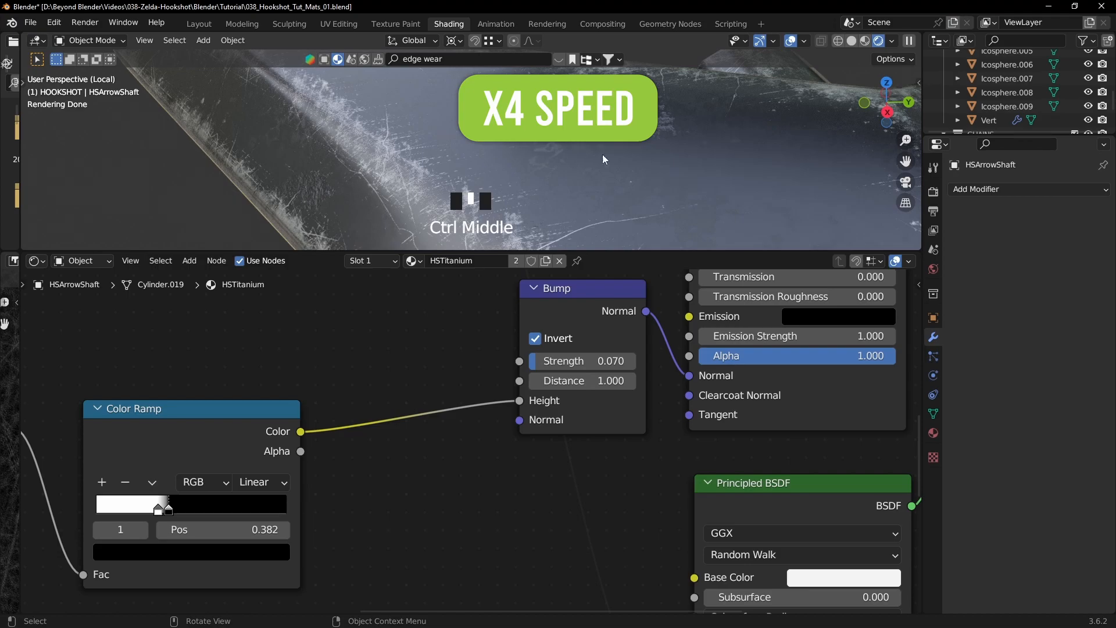
scroll(607, 186, "down", 2)
- Widen the bump Color Ramp's transition by setting its black stop to position 0.393
left_click_drag(168, 509, 180, 509)
middle_click_drag(575, 117, 677, 208)
middle_click_drag(677, 208, 623, 199)
left_click_drag(180, 510, 173, 514)
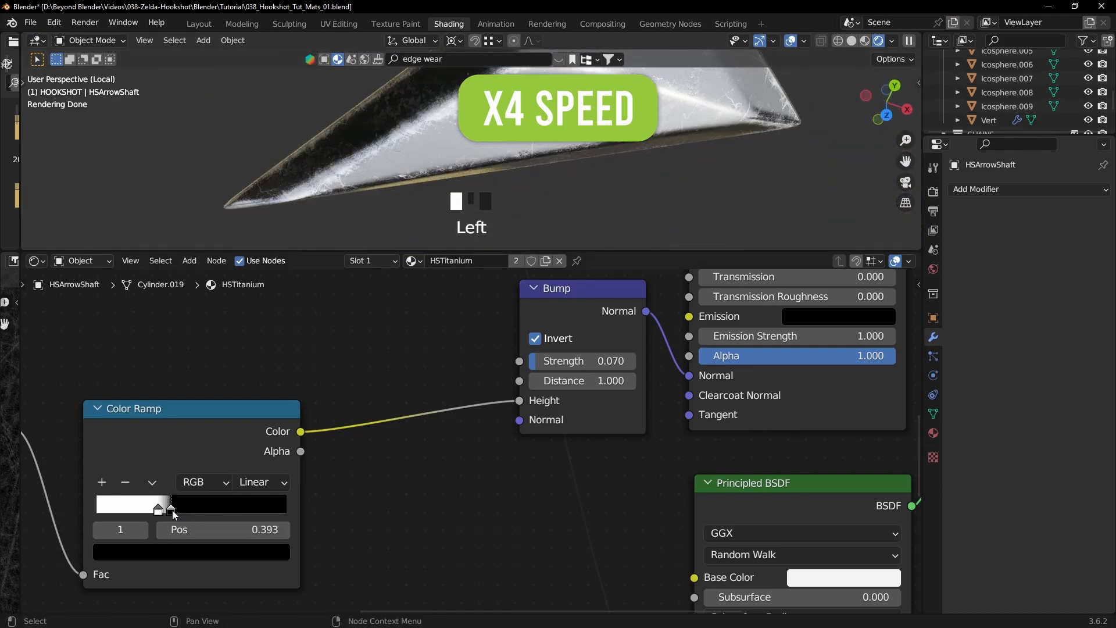
- Leave local view and assign the HSTitanium material to HSBase7, the cylinder behind the arrowhead
scroll(610, 180, "down", 5)
middle_click_drag(618, 191, 630, 147)
key("slash")
scroll(556, 142, "down", 2)
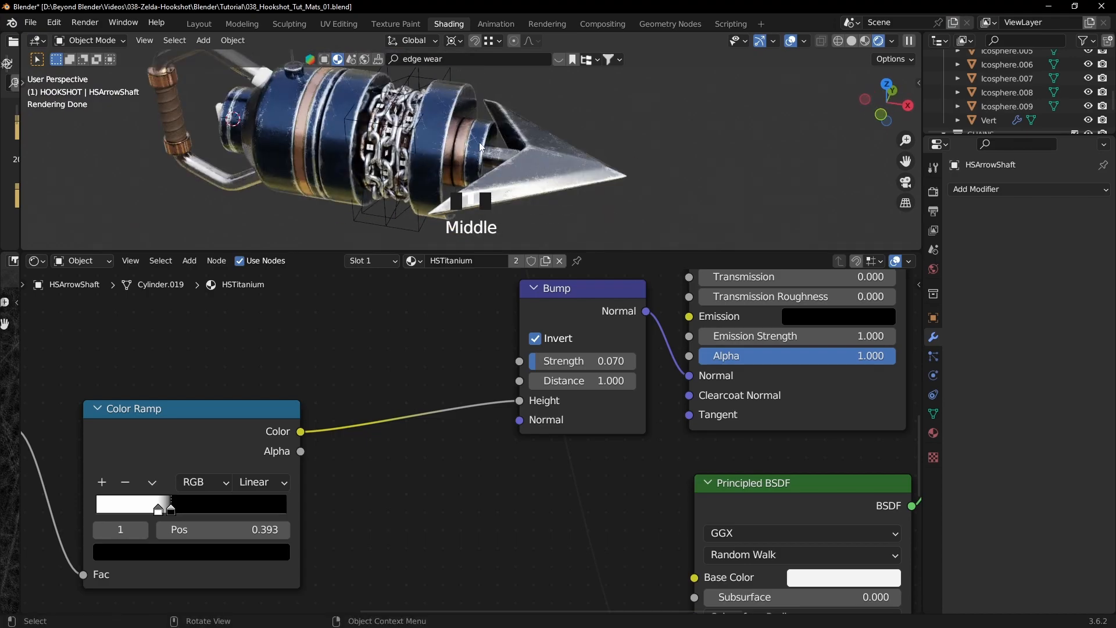
left_click(480, 147)
left_click(413, 261)
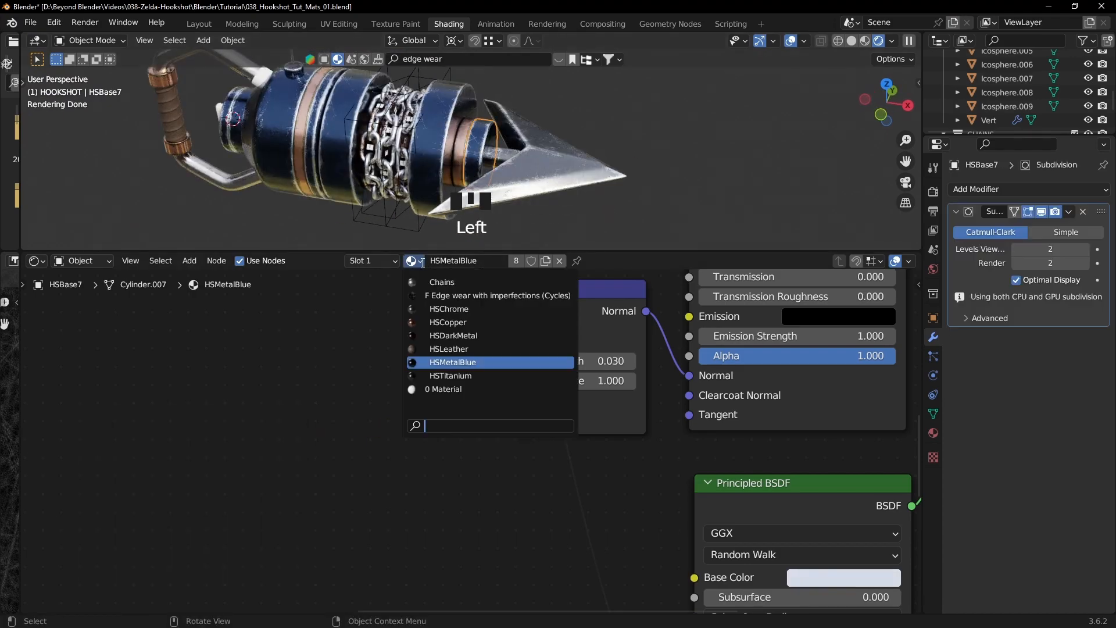
left_click(466, 373)
left_click(691, 156)
- Select HSDialKnob at the rear of the hookshot and assign the HSMetalBlue material to it
middle_click_drag(692, 156, 543, 174)
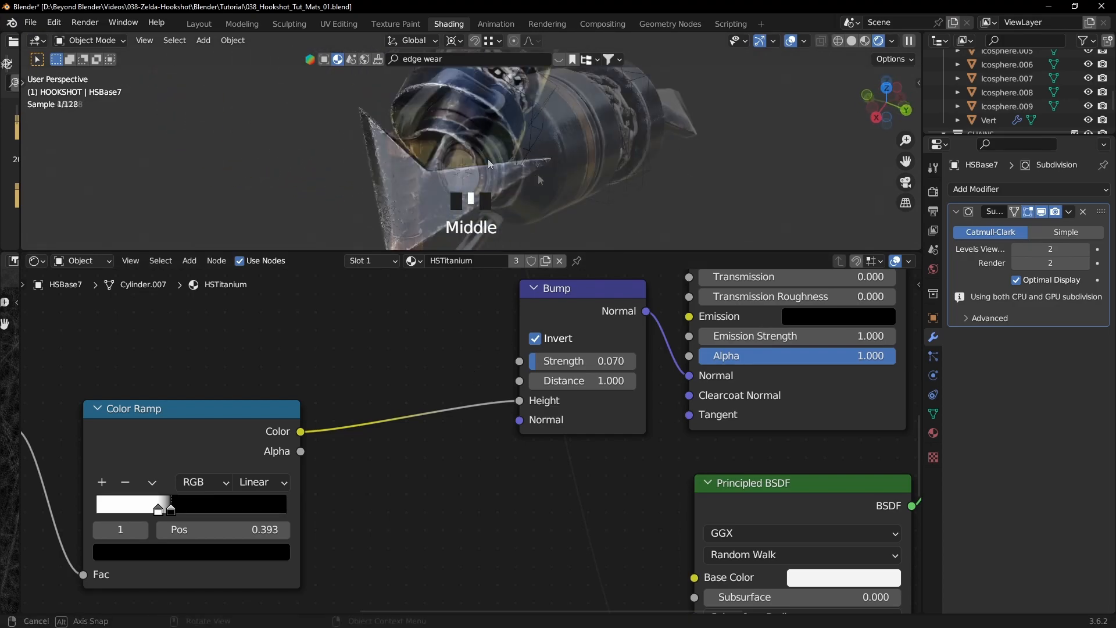
scroll(531, 173, "up", 4)
left_click(424, 183)
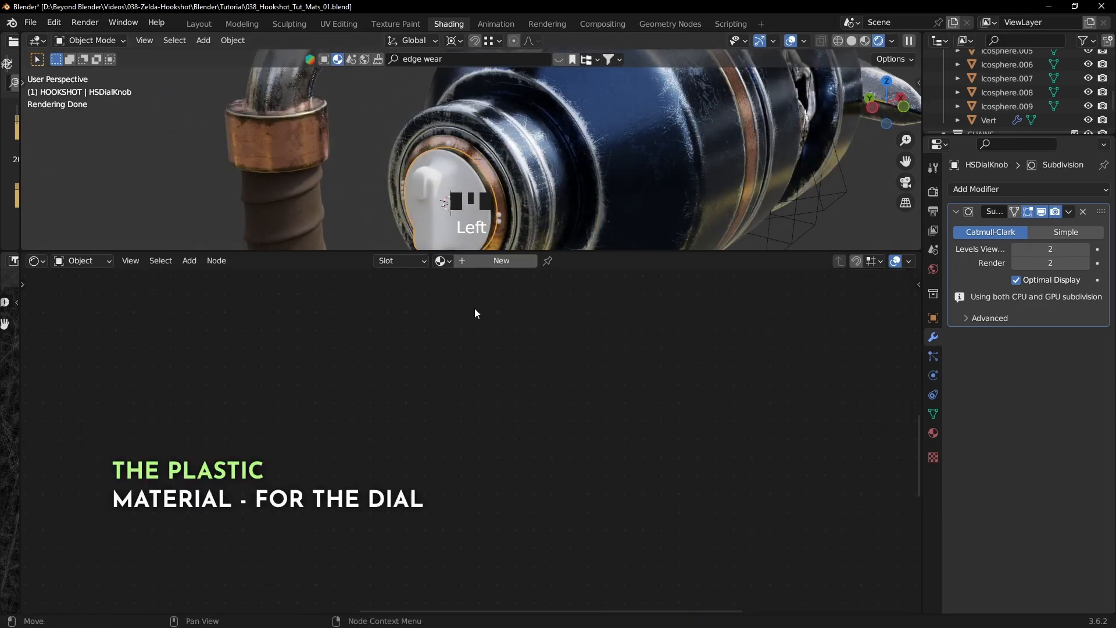
left_click(442, 261)
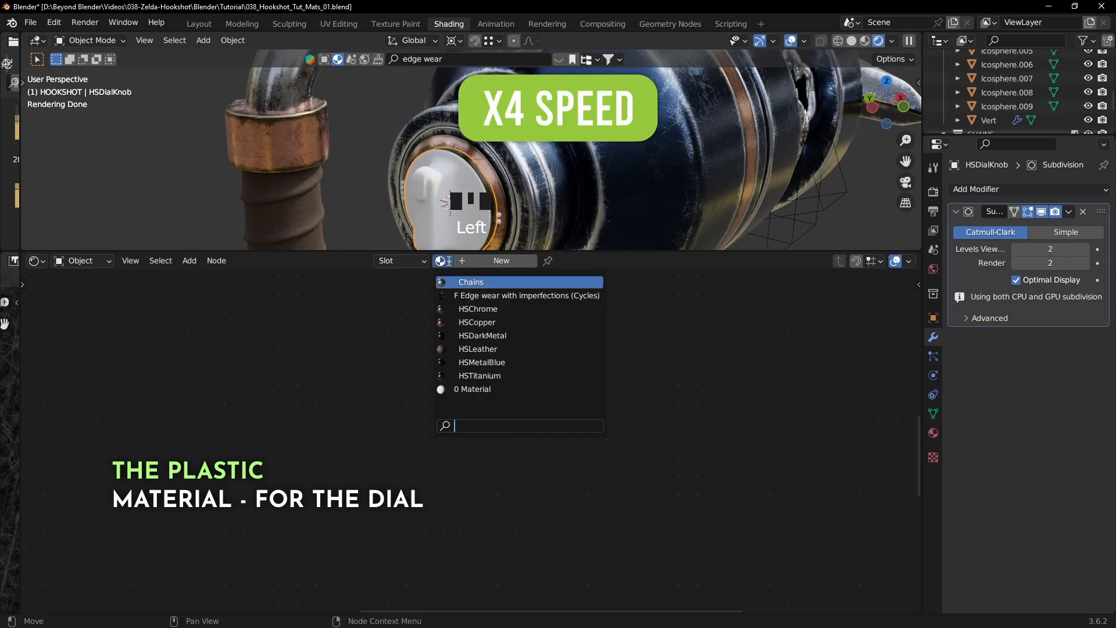
left_click(482, 362)
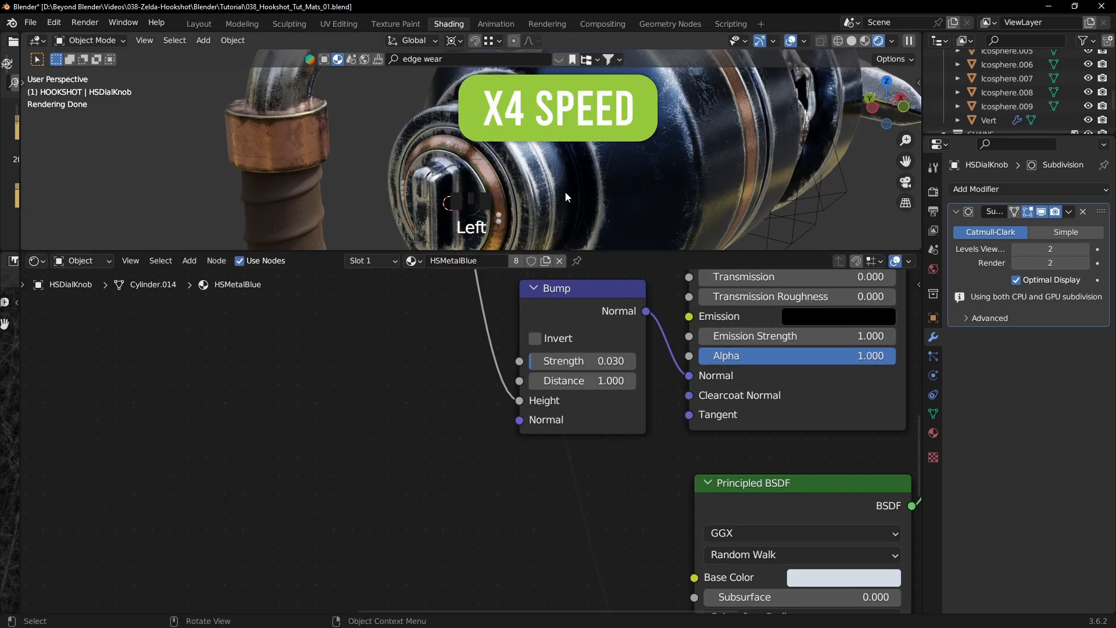
- Isolate the dial knob, make its material a separate copy of HSMetalBlue and rename it HSPlastic
key("KP_Divide")
scroll(675, 154, "up", 3)
middle_click_drag(619, 141, 599, 244)
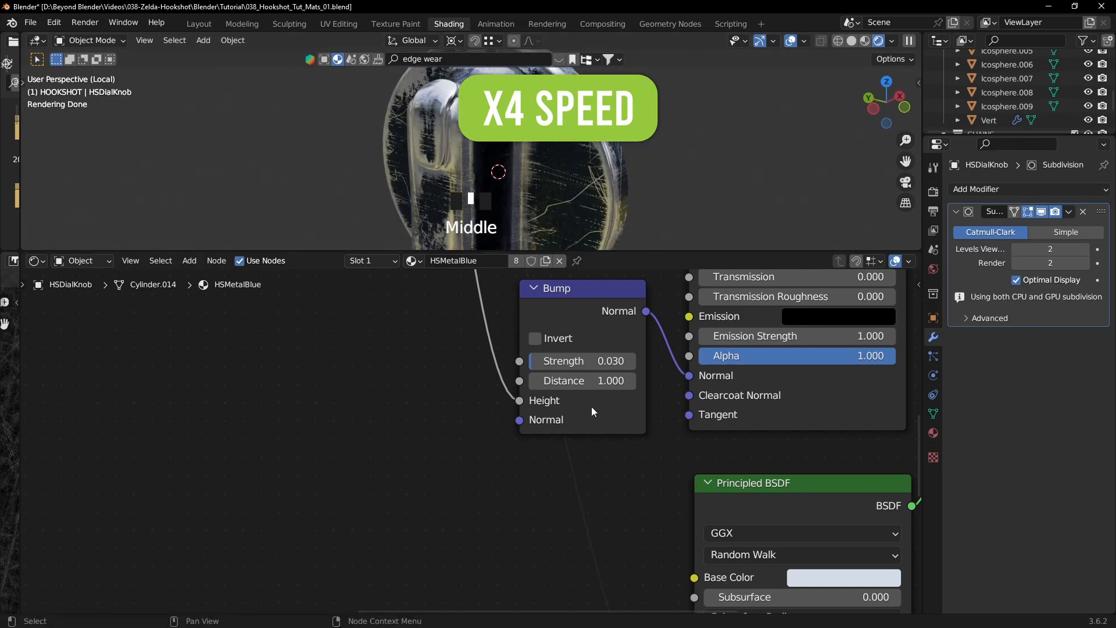
scroll(594, 408, "down", 13)
left_click(546, 261)
left_click(477, 260)
left_click_drag(448, 260, 510, 260)
type("Plastic")
key("Return")
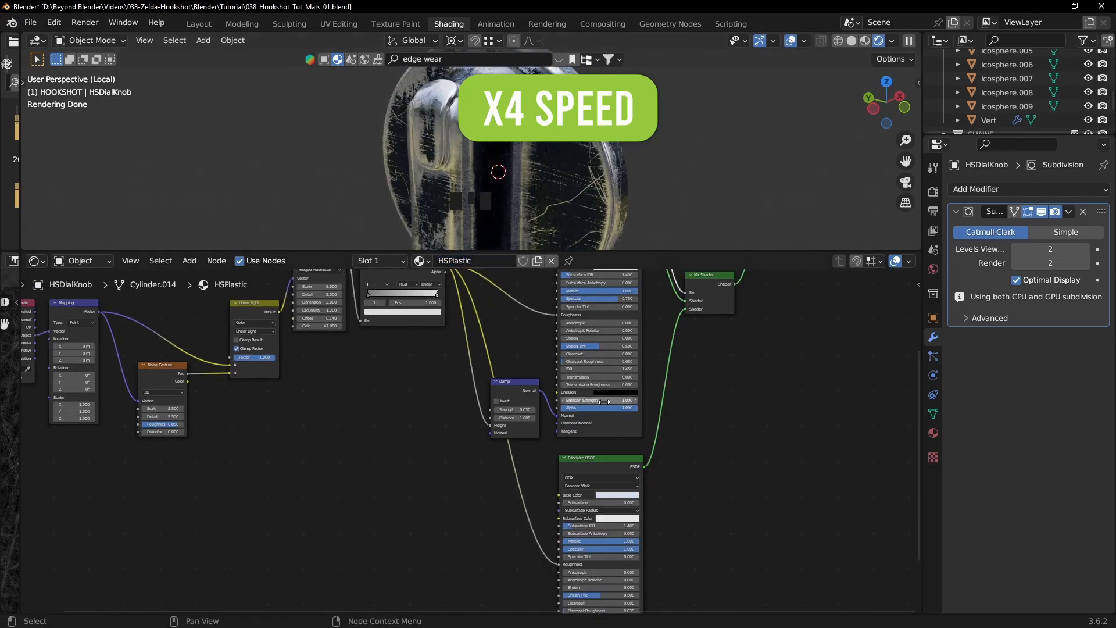
- Delete the edge wear nodes that feed the Mix Shader's factor in the HSPlastic material
key("Home")
key("Delete")
scroll(552, 449, "up", 5)
middle_click_drag(552, 449, 581, 389)
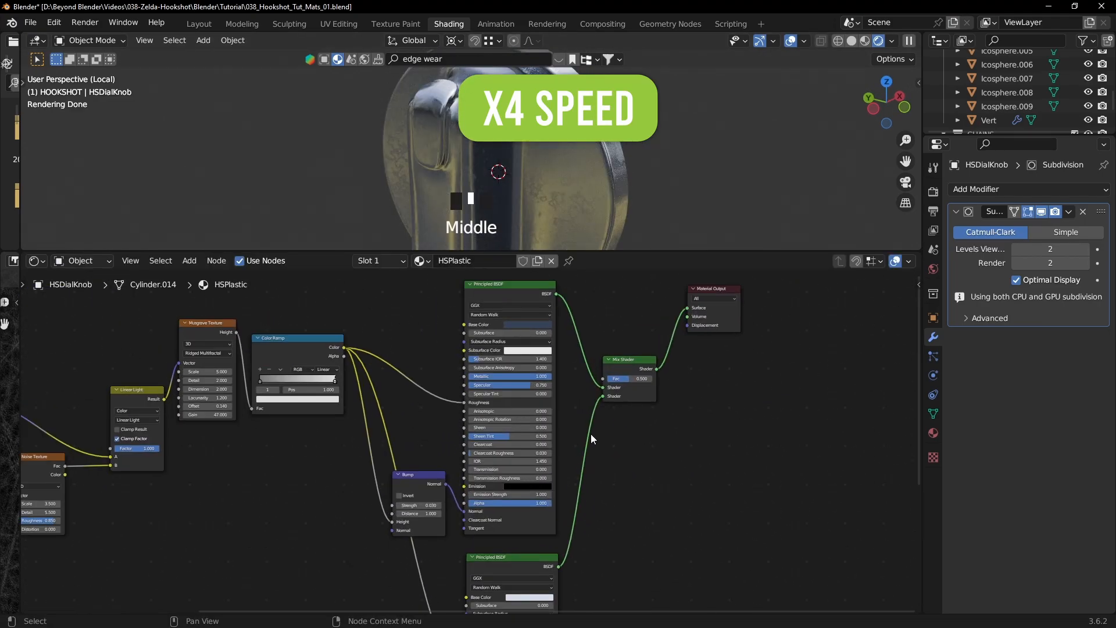
- Delete the second Principled BSDF and the Mix Shader, connect the remaining Principled BSDF to the Material Output and reposition the Bump node
left_click(514, 555)
key("Delete")
left_click(628, 363)
key("Delete")
left_click_drag(556, 293, 624, 291)
left_click_drag(421, 475, 475, 477)
scroll(431, 424, "down", 2)
middle_click_drag(431, 424, 538, 428)
middle_click_drag(538, 174, 429, 131)
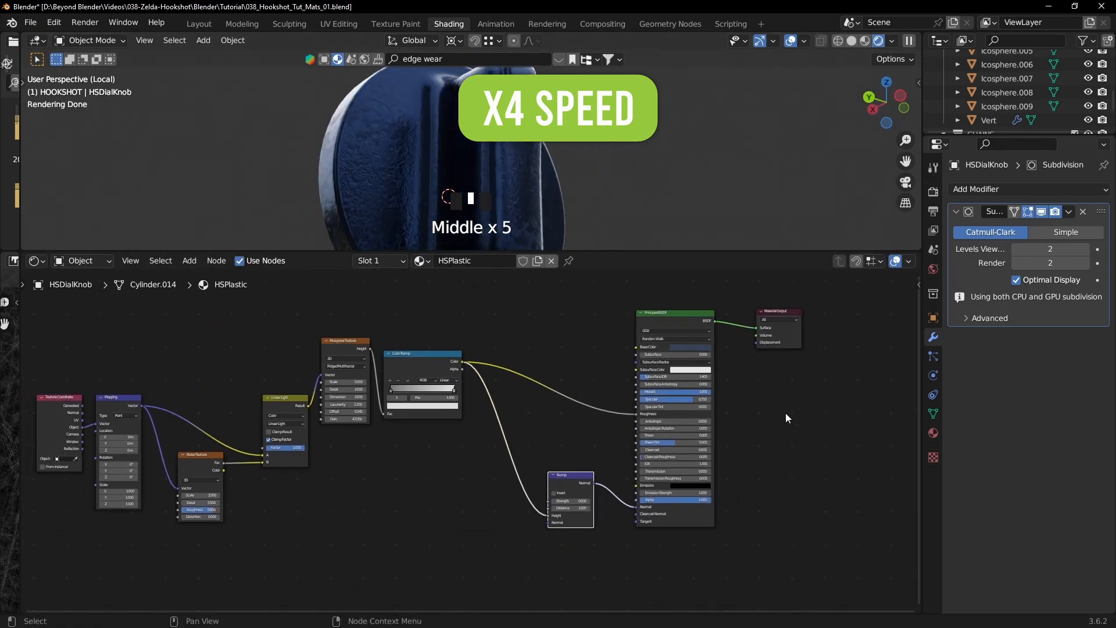
- Change the Principled BSDF's base color to a fully desaturated dark grey
middle_click_drag(794, 399, 708, 424)
scroll(698, 355, "up", 10)
middle_click_drag(698, 355, 425, 505)
left_click(566, 412)
left_click(588, 200)
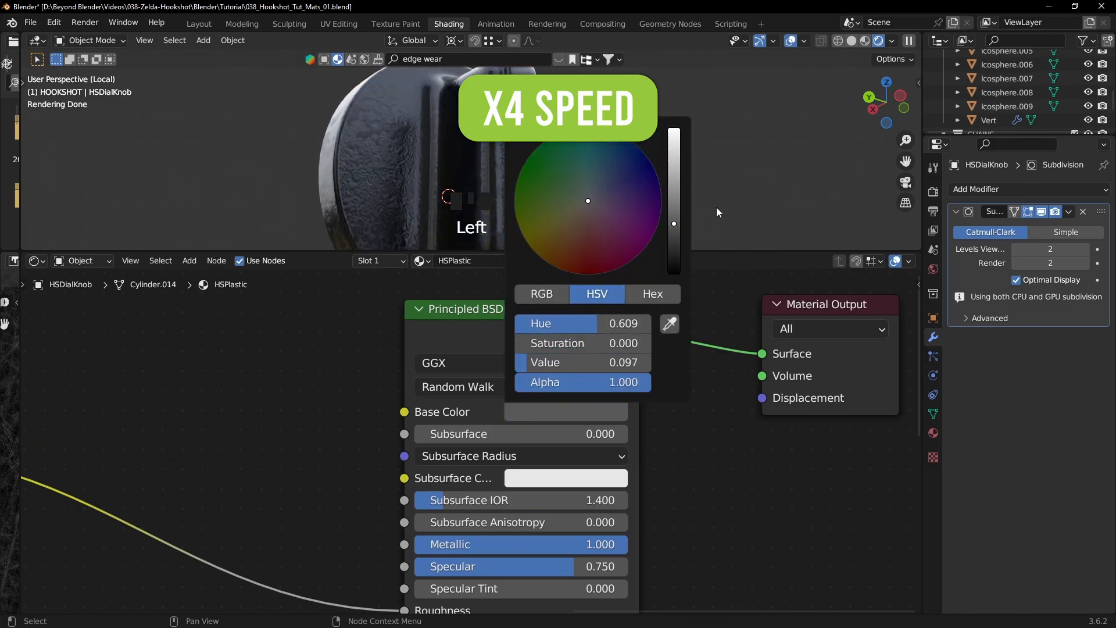
left_click_drag(673, 221, 674, 244)
scroll(512, 176, "down", 2)
middle_click_drag(685, 166, 675, 94)
scroll(674, 95, "up", 5)
scroll(351, 479, "down", 4)
- Preview the Noise Texture's output on the dial knob
middle_click_drag(243, 524, 629, 452)
scroll(482, 484, "up", 4)
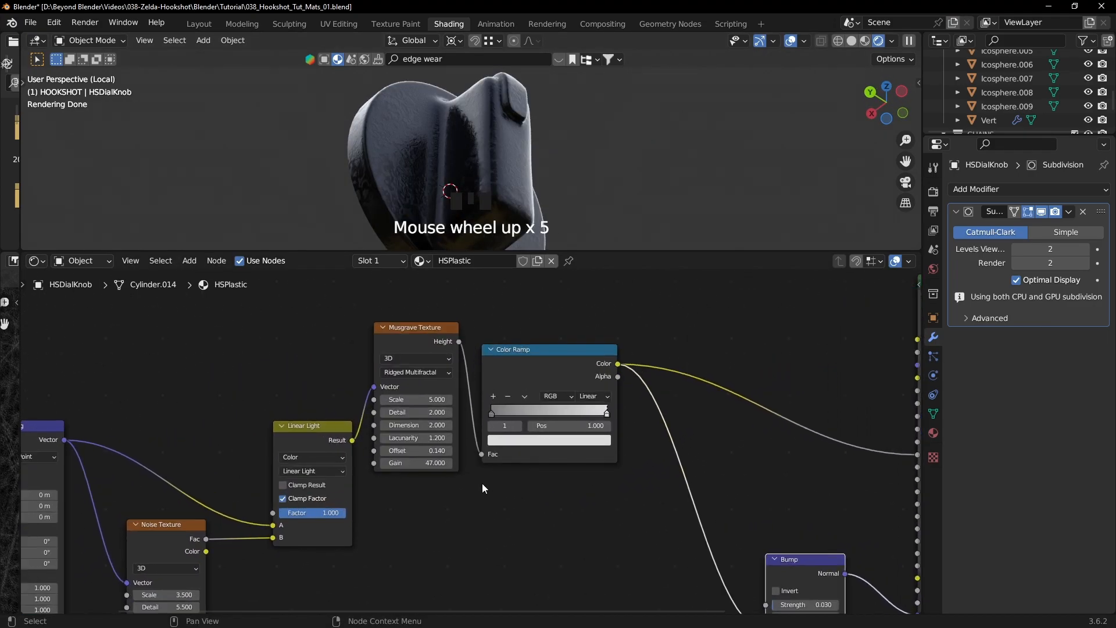
middle_click_drag(450, 497, 505, 513)
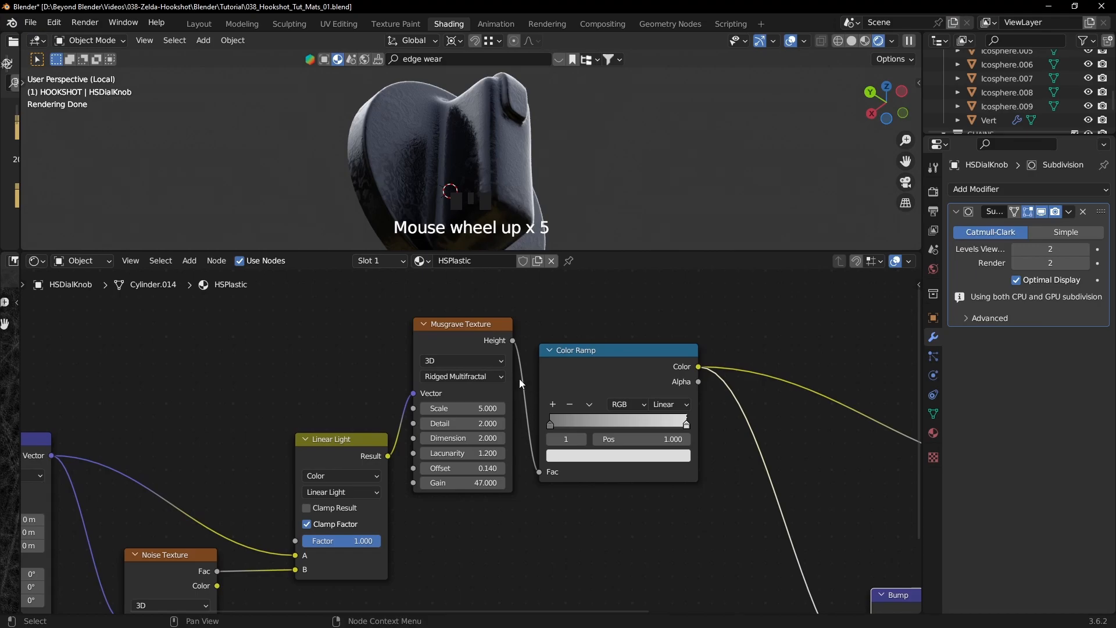
middle_click_drag(238, 548, 427, 428)
left_click(378, 439, "ctrl+shift")
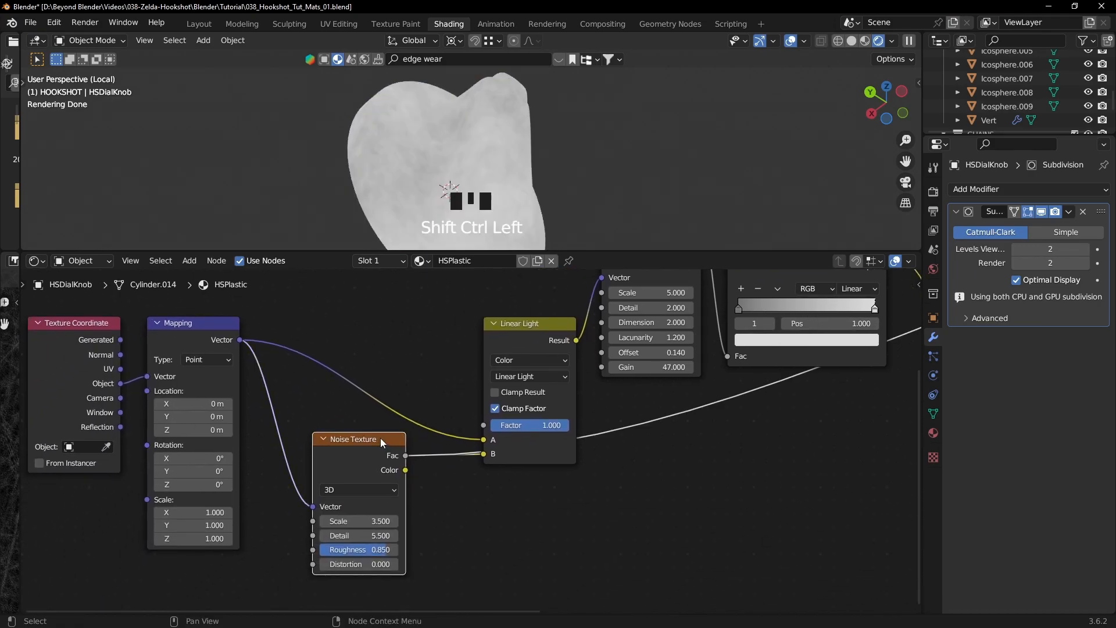
middle_click_drag(564, 138, 549, 192)
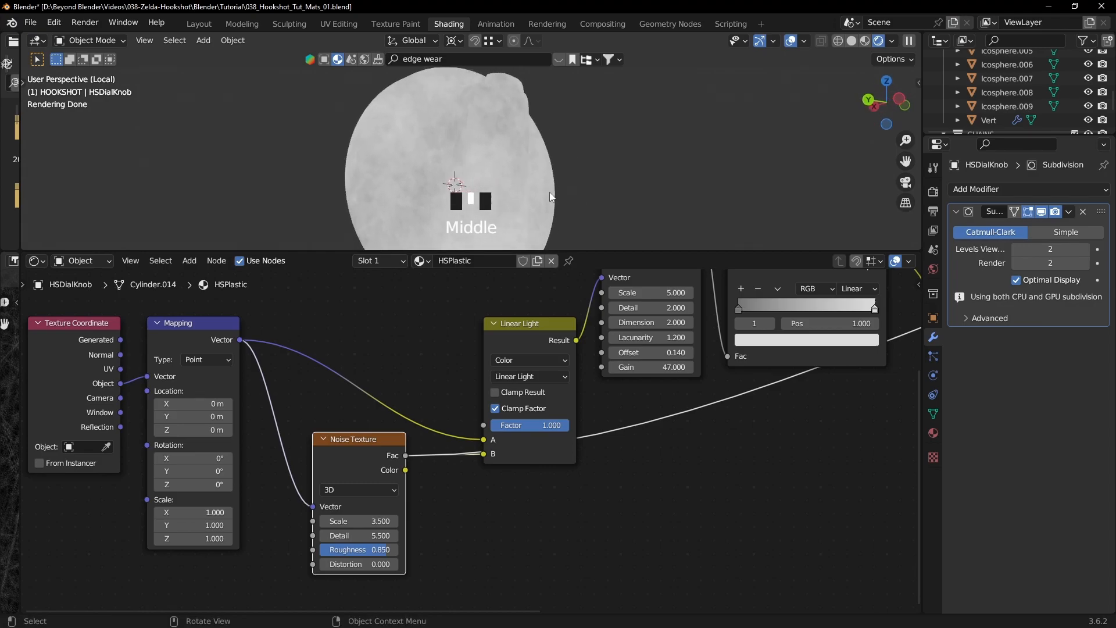
- Set the Noise Texture's scale to 7.2, detail to 8.35 and roughness to 1
left_click(385, 514)
type("7.2")
key("Return")
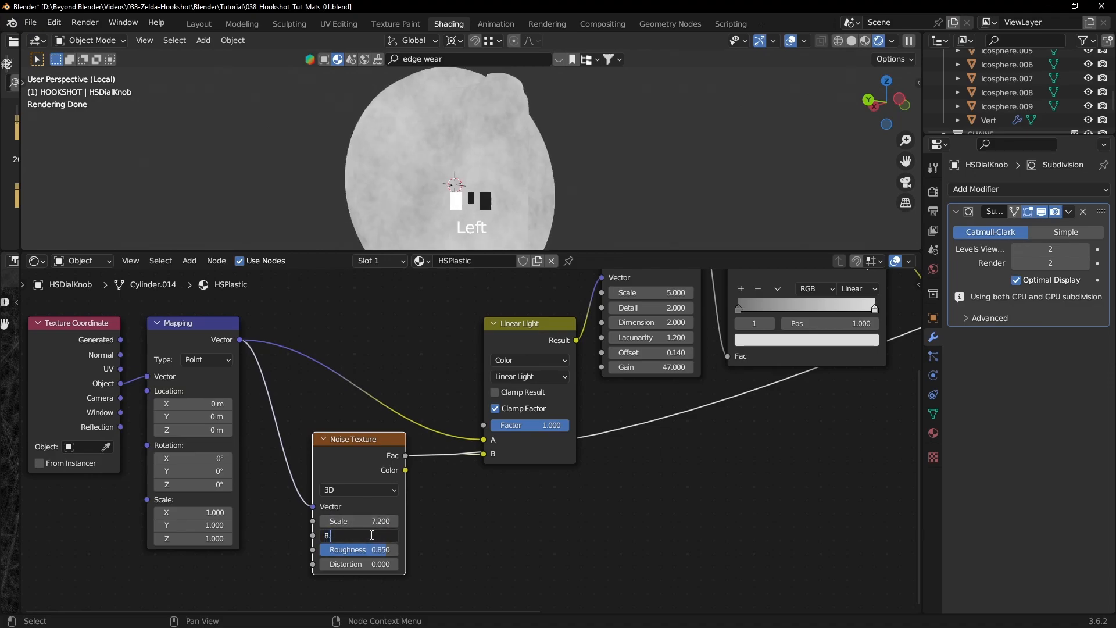
left_click(372, 535)
type("8.35")
key("Return")
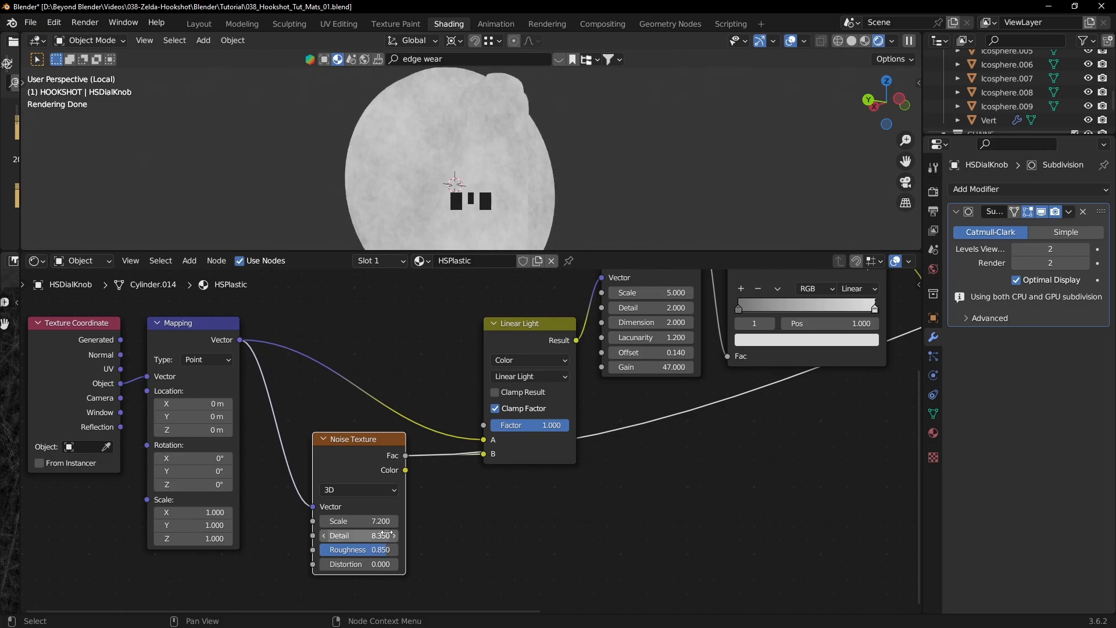
left_click_drag(367, 555, 407, 555)
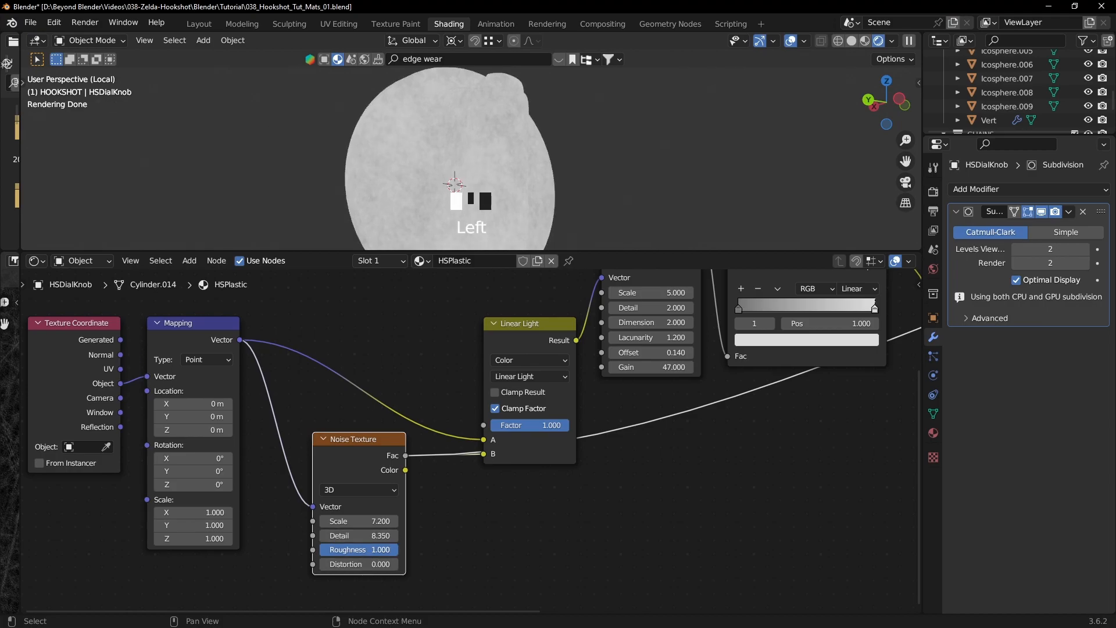
- Set the Musgrave Texture to Multifractal with a scale of 0.63 and a lacunarity of 2
middle_click_drag(638, 486, 449, 522)
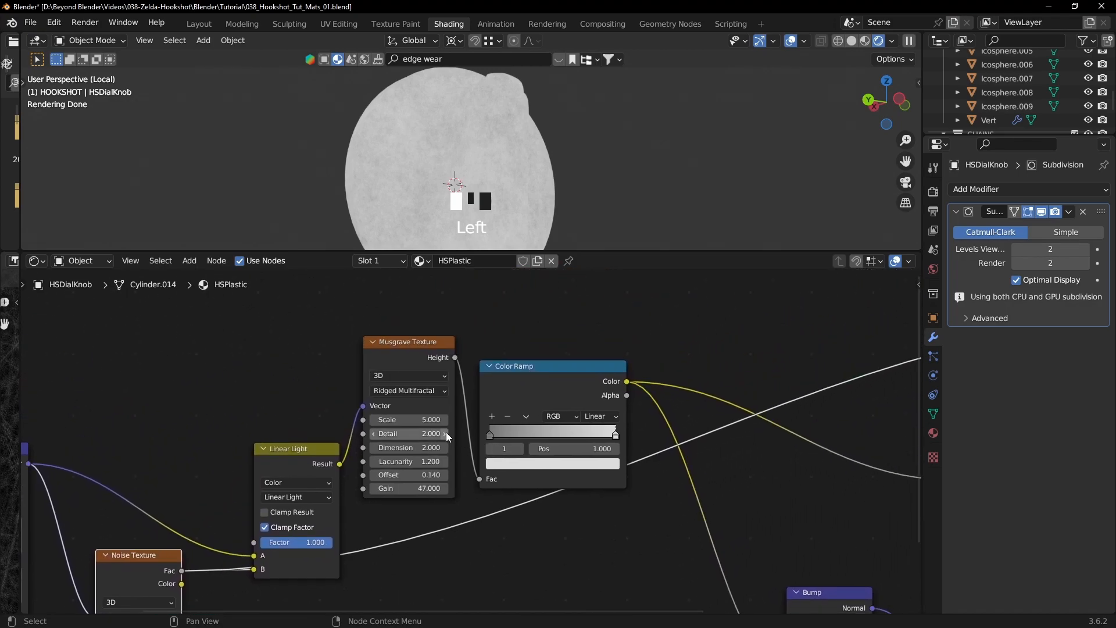
scroll(445, 431, "up", 1)
left_click(415, 418)
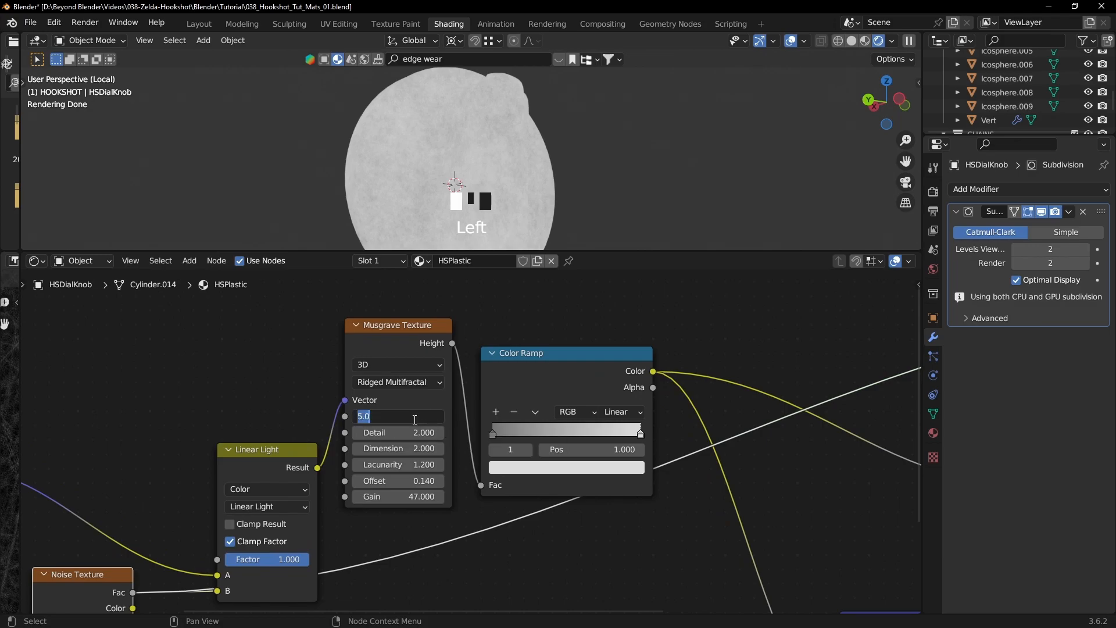
type(".63")
key("Return")
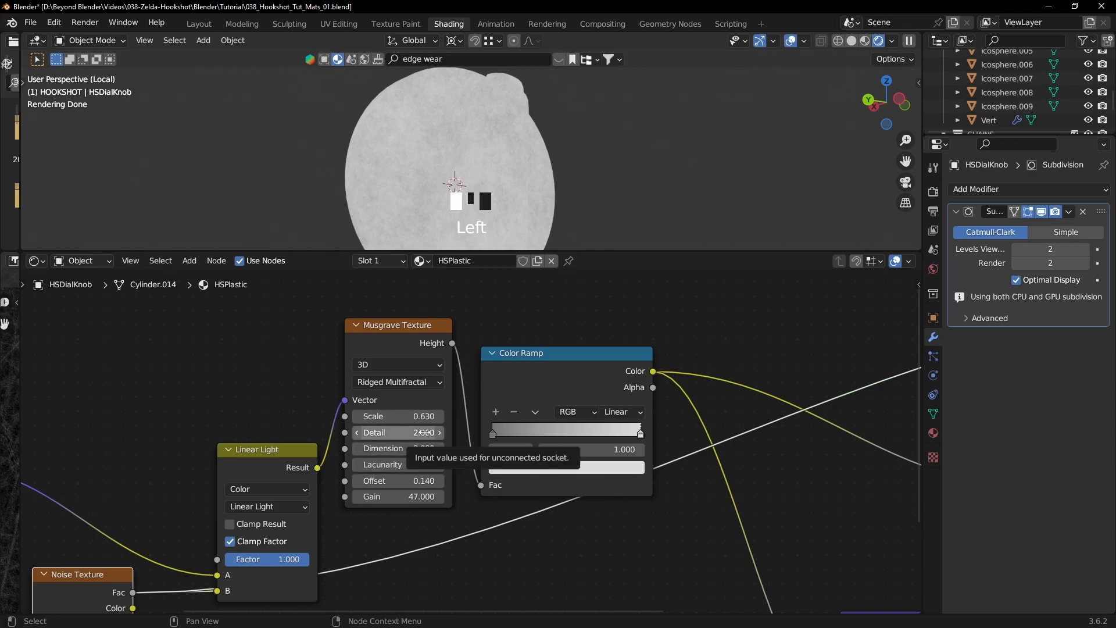
left_click(401, 382)
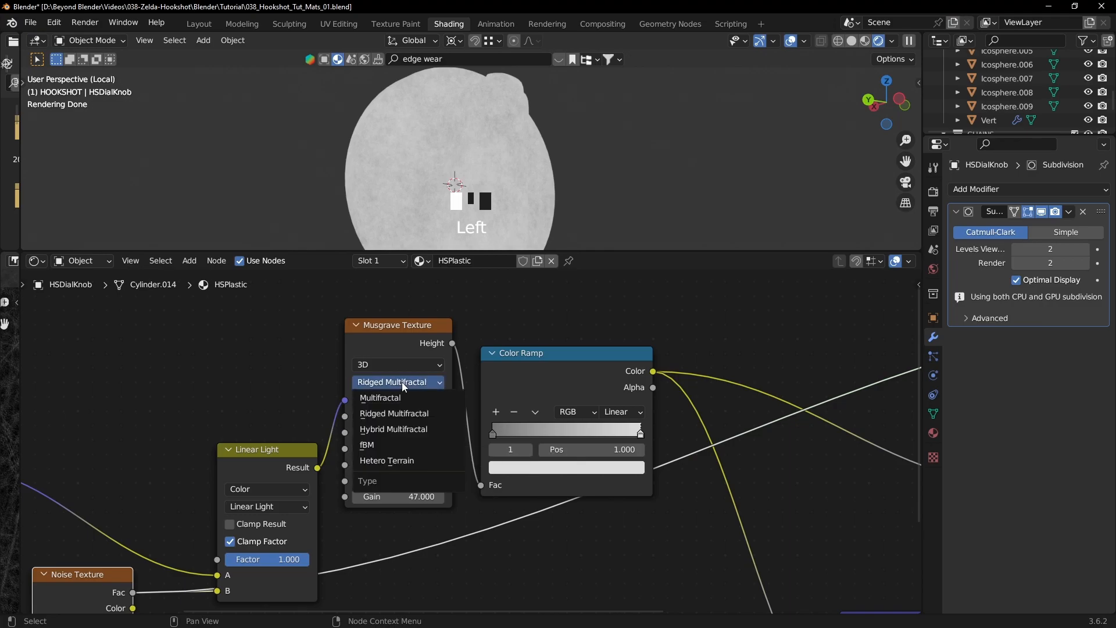
left_click(393, 396)
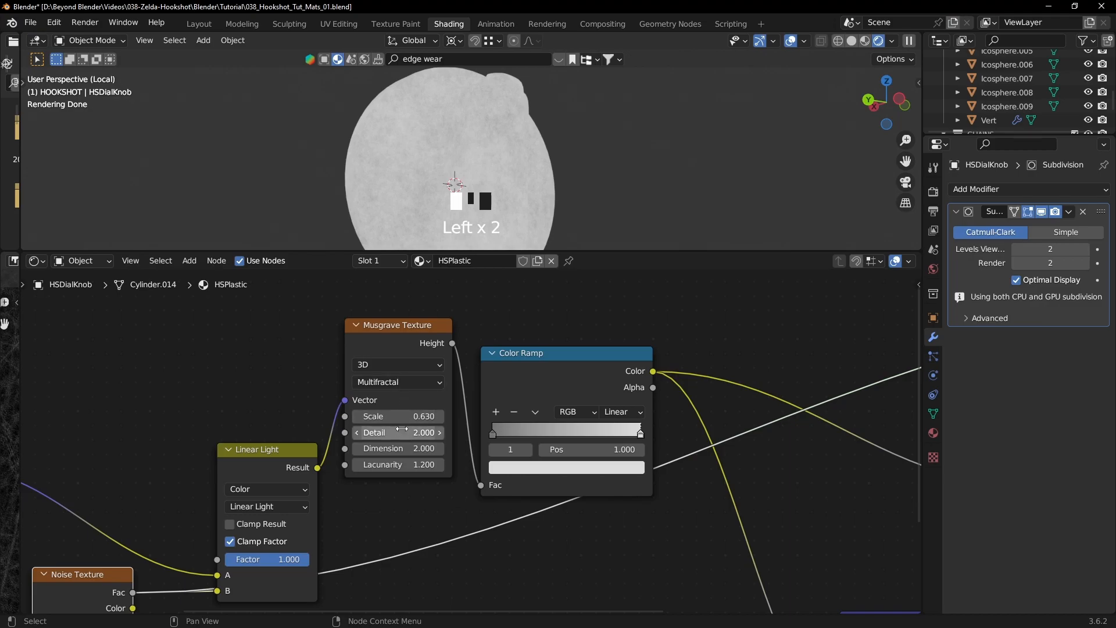
left_click(421, 464)
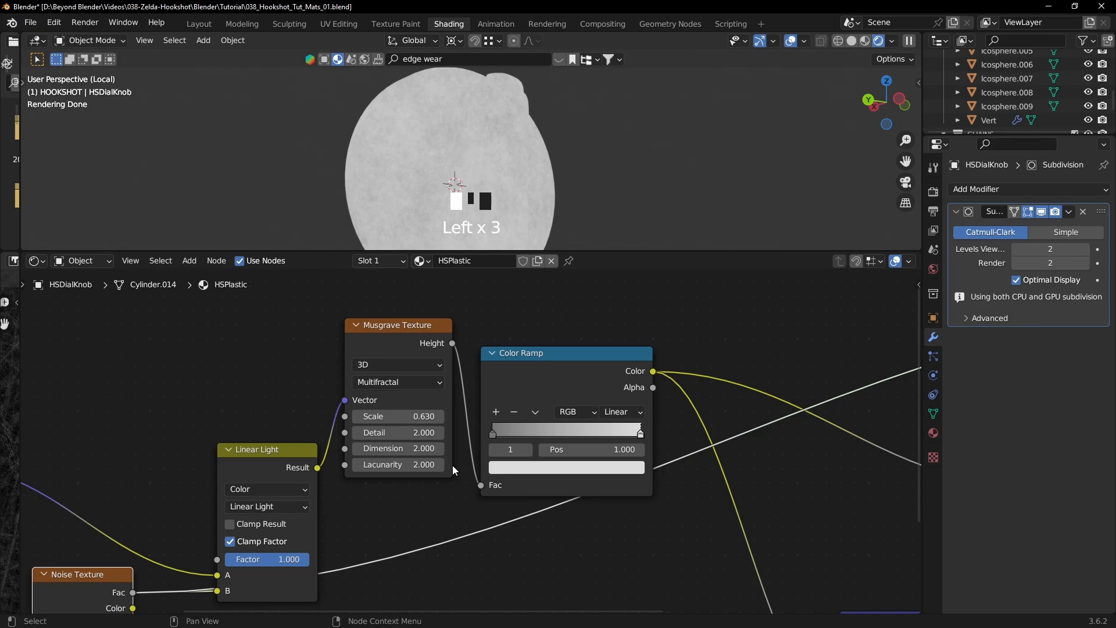
- Preview the Color Ramp and reverse it, moving the dark stop to the far end and the light stop to about 0.557
left_click(598, 351, "ctrl+shift")
scroll(472, 173, "up", 4)
left_click(436, 338, "ctrl+shift")
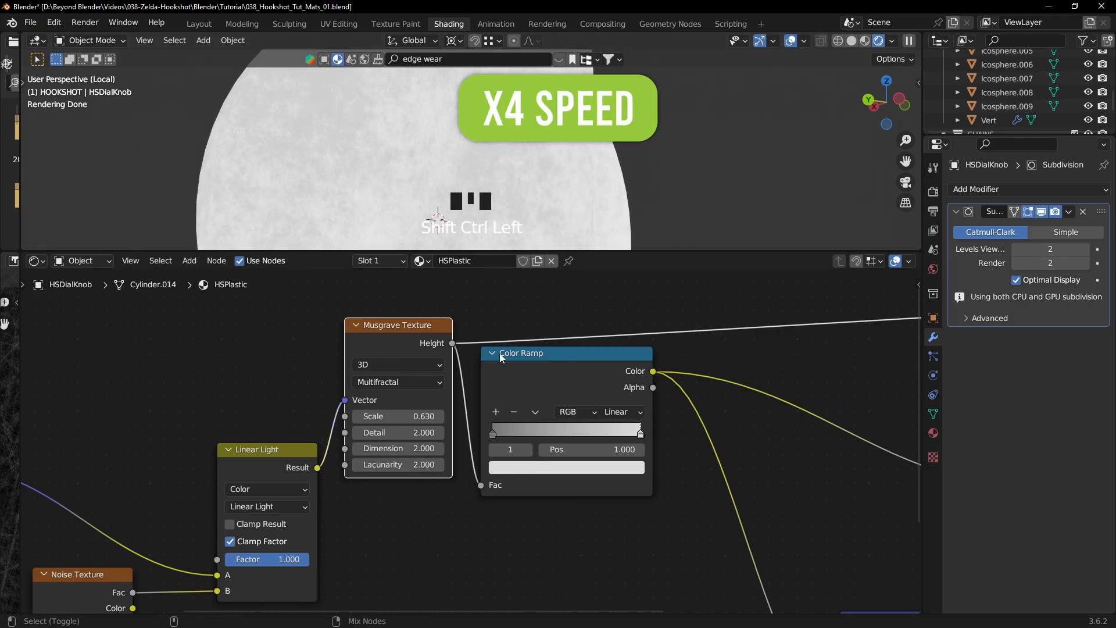
left_click(535, 356, "ctrl+shift")
left_click_drag(490, 436, 660, 438)
left_click_drag(553, 436, 575, 436)
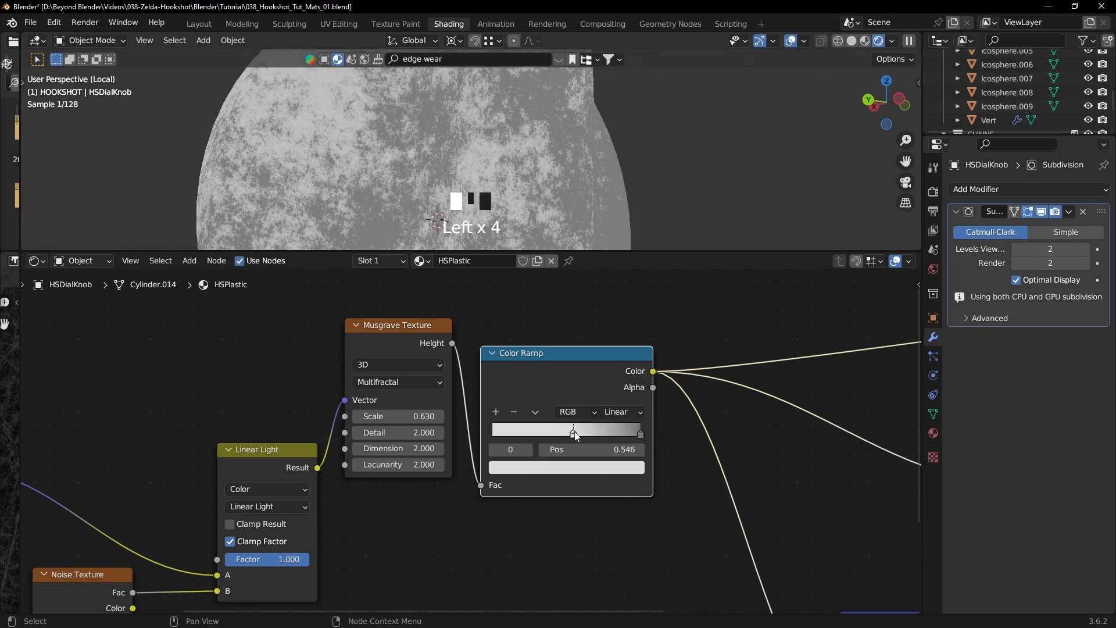
scroll(558, 439, "down", 11)
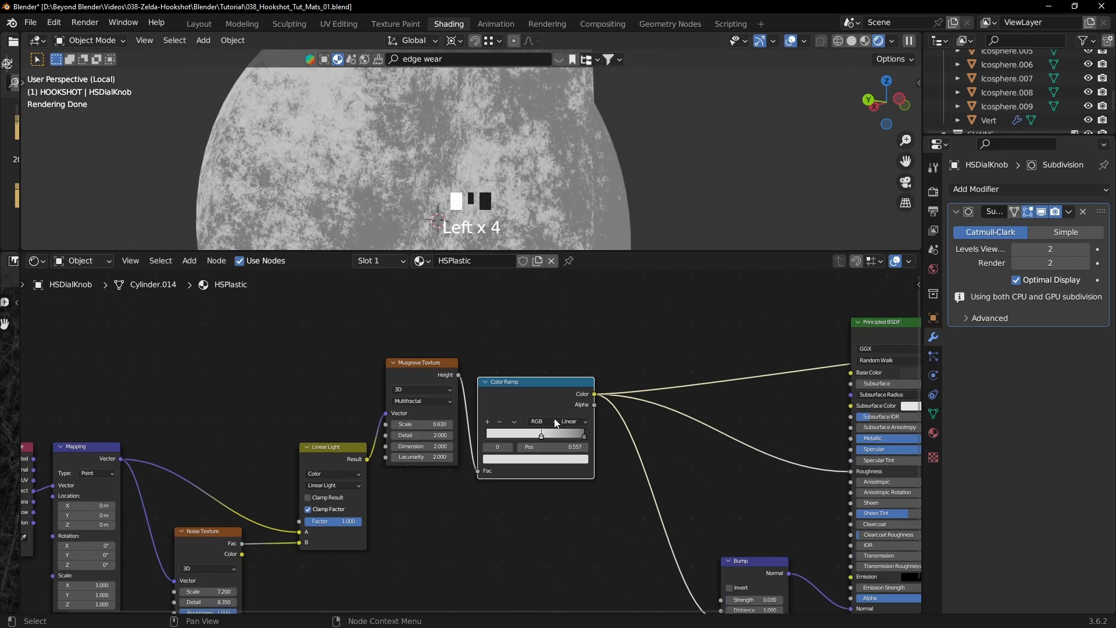
- Reconnect the Principled BSDF to the Material Output and inspect the shaded dial knob
middle_click_drag(609, 447, 411, 432)
scroll(645, 402, "up", 2)
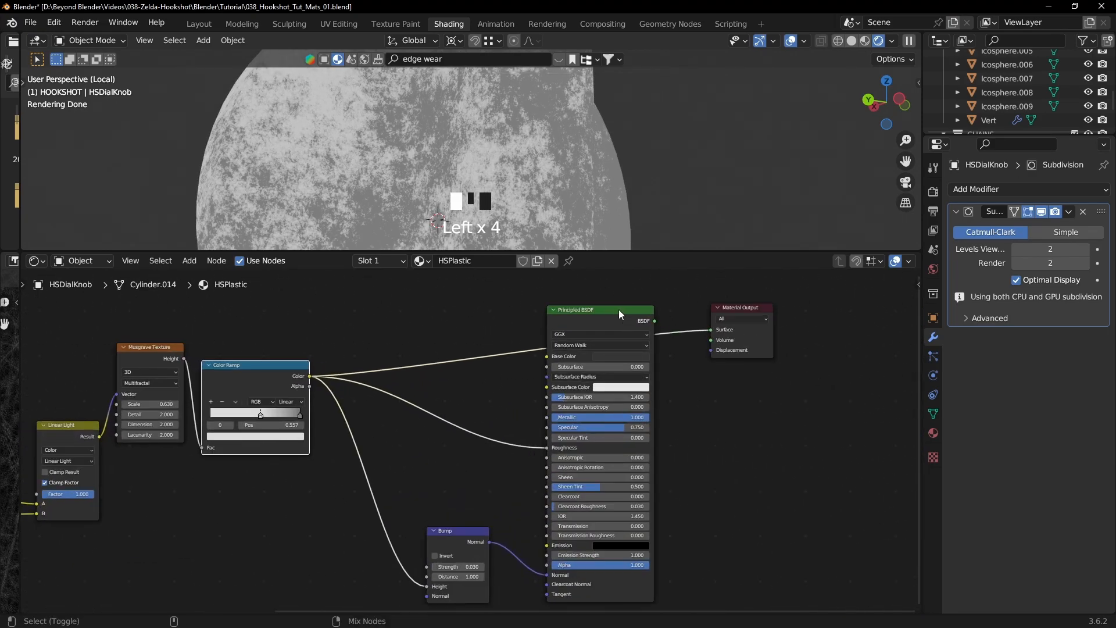
left_click(619, 310, "ctrl+shift")
middle_click_drag(575, 182, 577, 120)
scroll(570, 168, "down", 1)
middle_click_drag(570, 167, 611, 166)
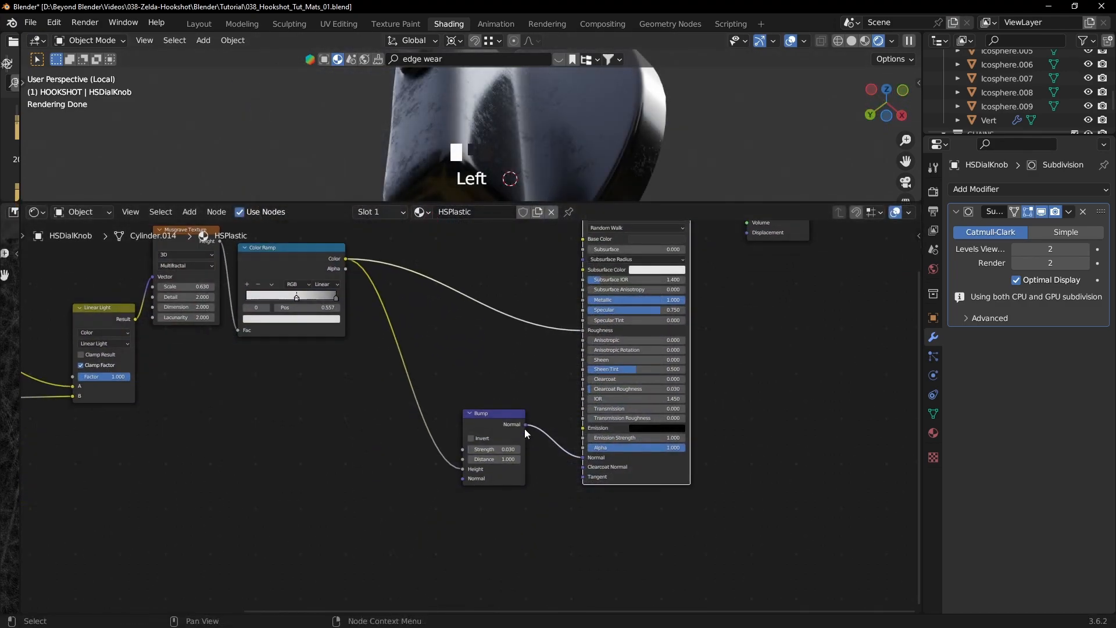
- Set the Bump strength to 1 and check the relief on the knob
scroll(523, 430, "up", 2)
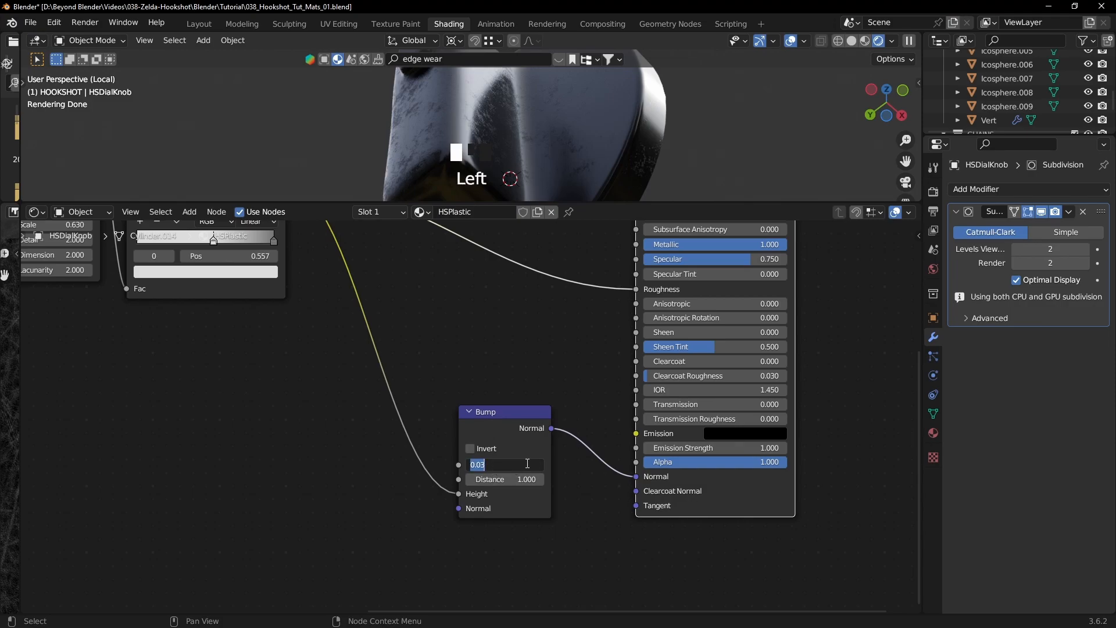
key("Return")
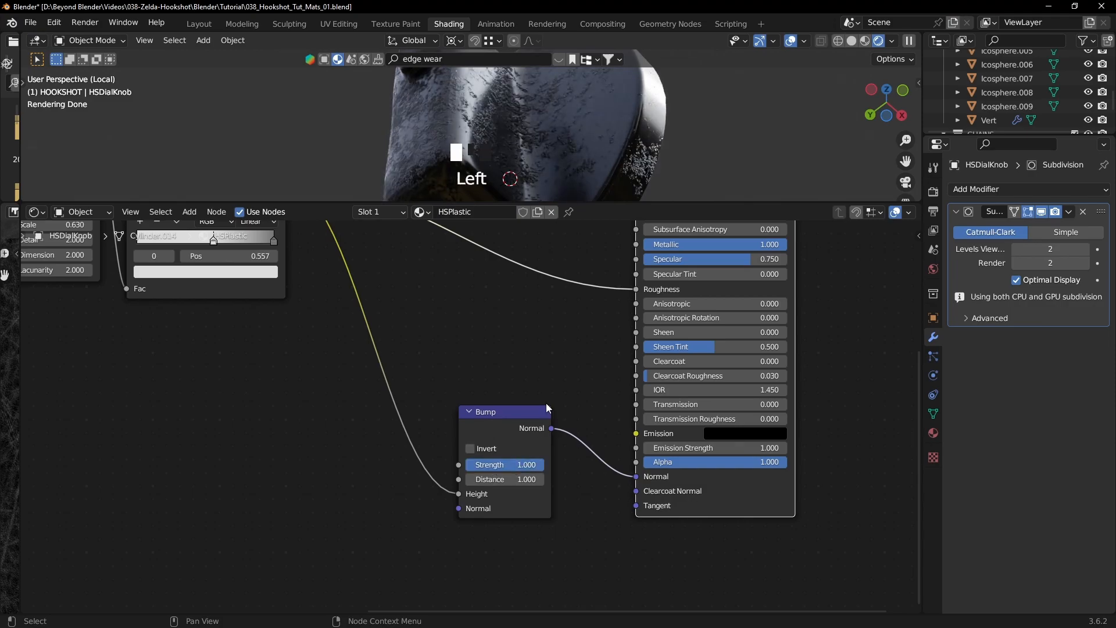
middle_click_drag(561, 118, 611, 145)
- Invert the Bump node, set its strength to 0.03 and enlarge the 3D viewport
left_click(469, 450)
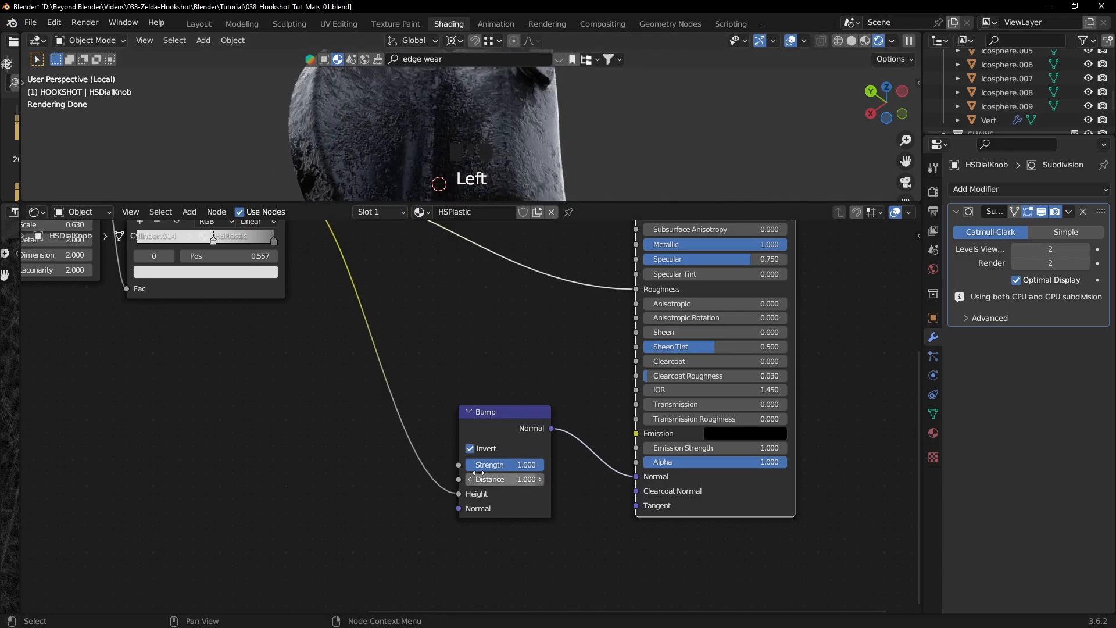
left_click(490, 465)
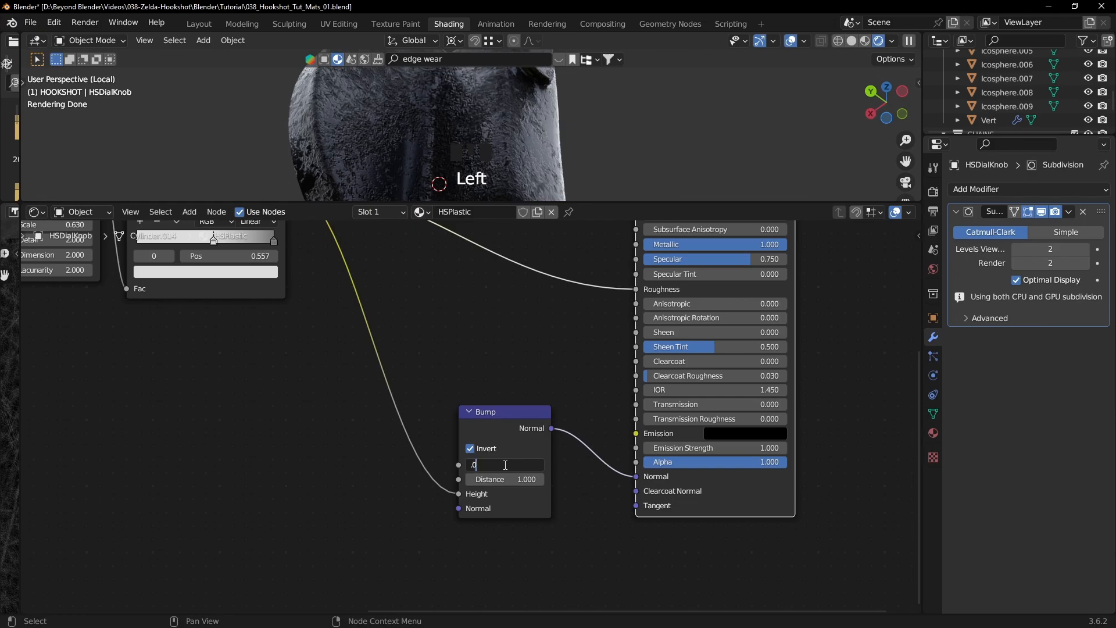
left_click(505, 465)
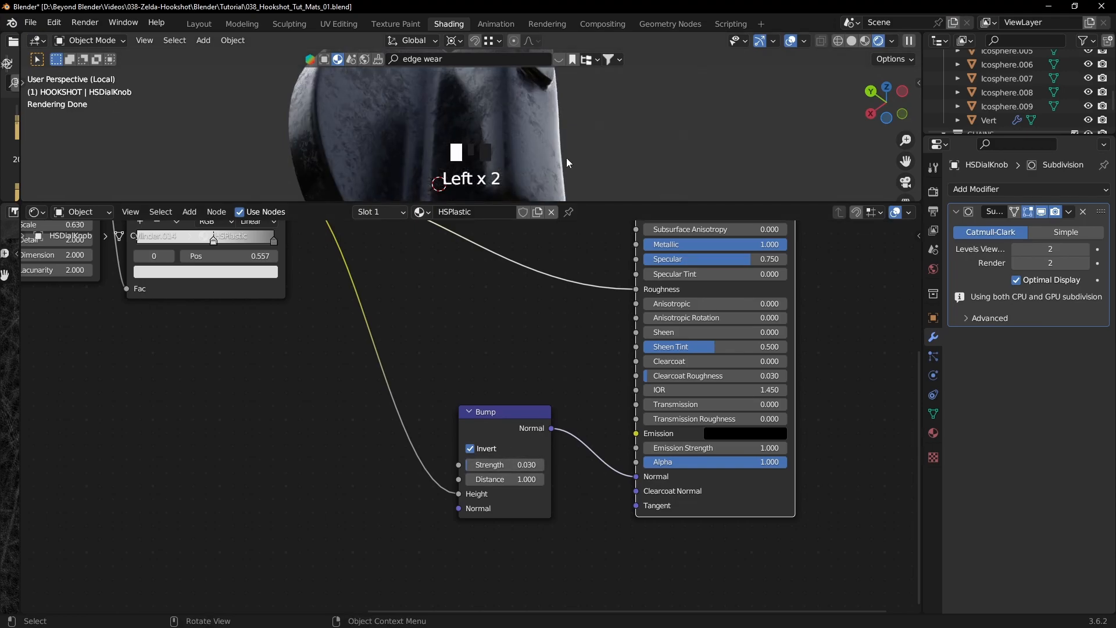
left_click_drag(610, 203, 609, 375)
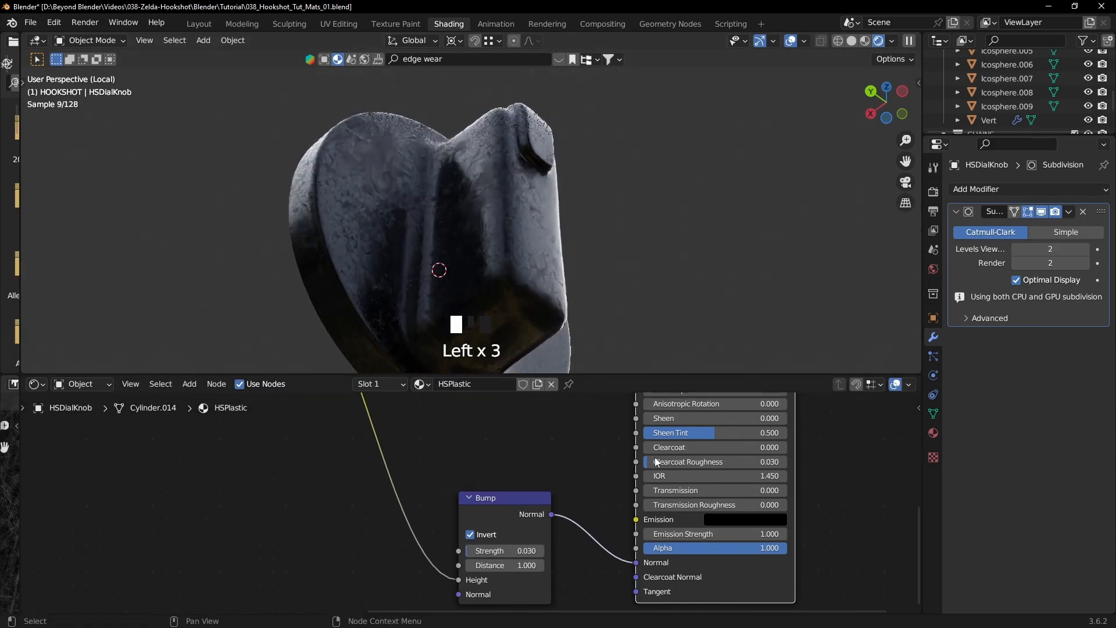
- Set the Principled BSDF's Metallic to 0 and darken its base color slightly
scroll(709, 451, "down", 3)
middle_click_drag(727, 417, 668, 483)
left_click_drag(618, 474, 523, 473)
middle_click_drag(615, 291, 741, 521)
scroll(556, 266, "down", 1)
scroll(742, 521, "up", 4)
left_click(611, 478)
left_click_drag(639, 441, 631, 442)
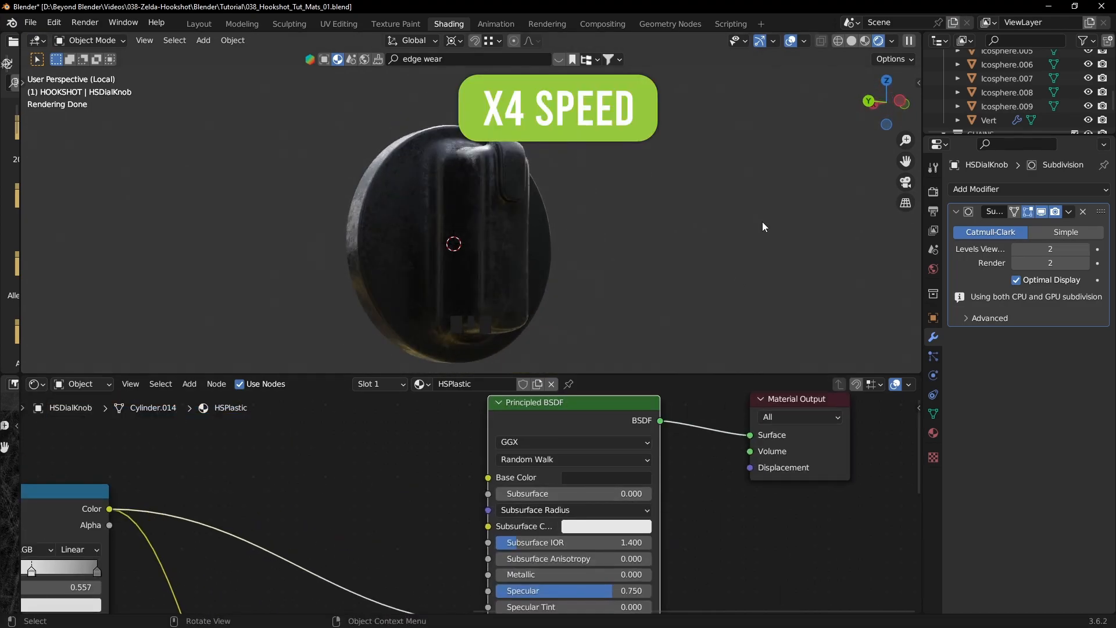
- Preview the Color Ramp on the knob and adjust the brightness of its dark and light stops
scroll(758, 524, "down", 1)
middle_click_drag(275, 560, 583, 507)
left_click(400, 438, "ctrl+shift")
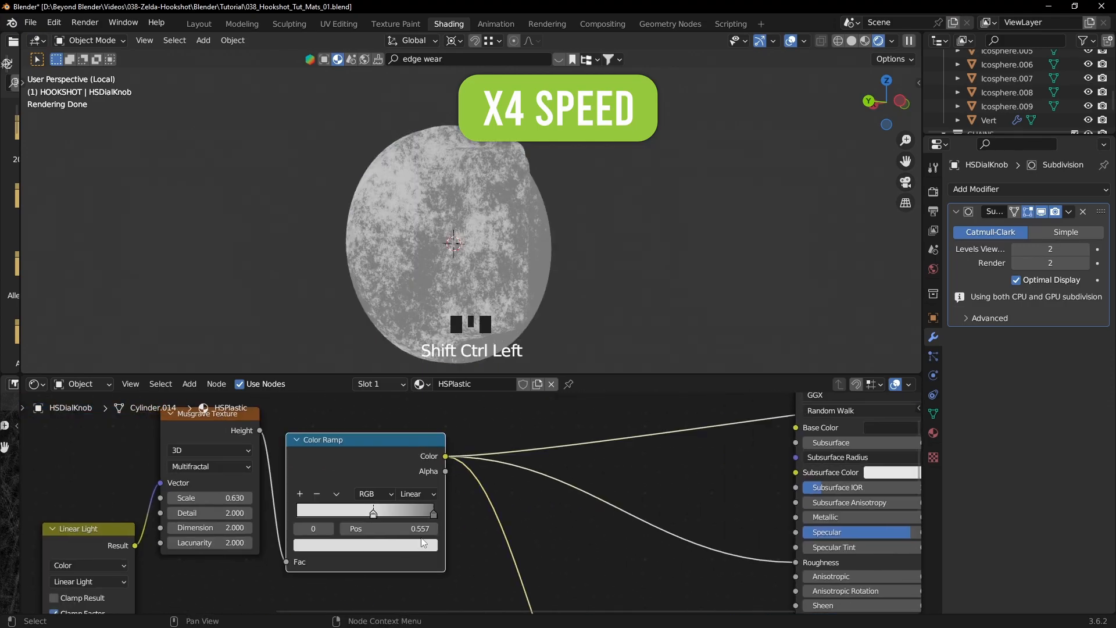
left_click(434, 515)
left_click(425, 545)
left_click(408, 409)
left_click(373, 514)
left_click(389, 545)
left_click_drag(407, 367, 407, 373)
- Route the Principled BSDF back to the Material Output and leave local view to show the whole hookshot
left_click(655, 482)
middle_click_drag(655, 481, 317, 540)
scroll(317, 540, "down", 3)
left_click(538, 445, "ctrl+shift")
middle_click_drag(556, 238, 606, 253)
key("slash")
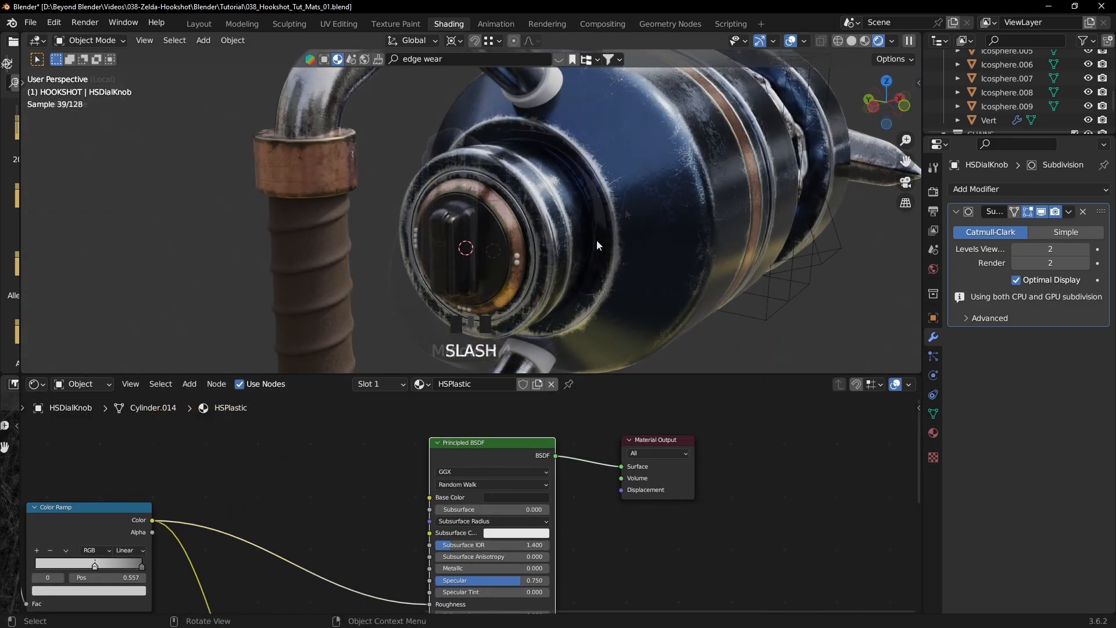
- View the hookshot from the side and snap the 3D cursor to the world origin
scroll(596, 240, "down", 3)
left_click(756, 263)
middle_click_drag(756, 263, 689, 261)
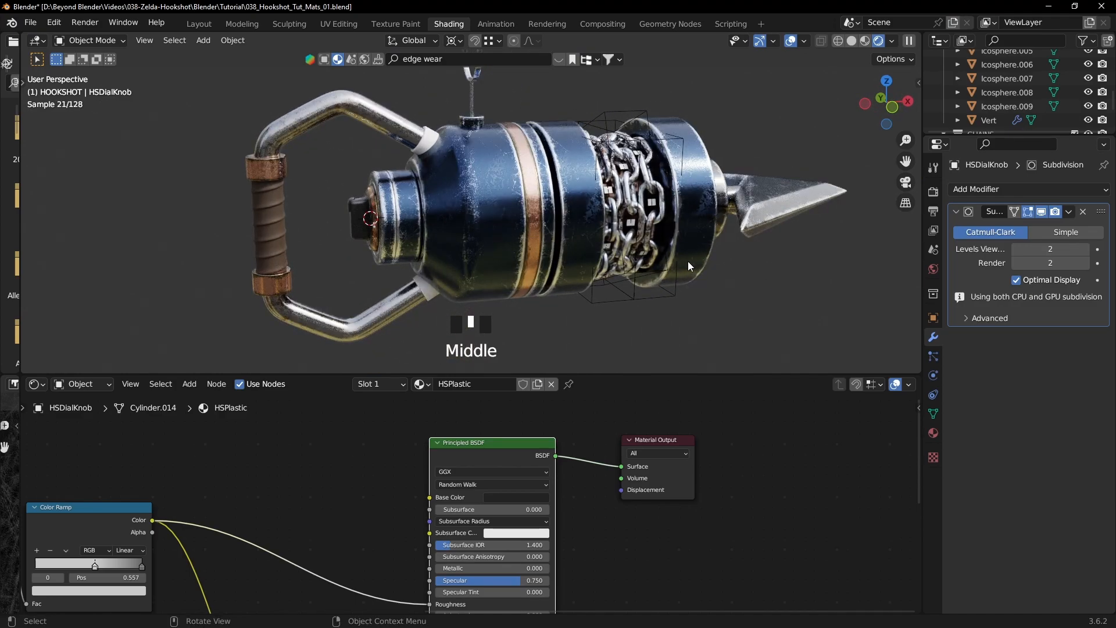
key("shift+s")
left_click(593, 310)
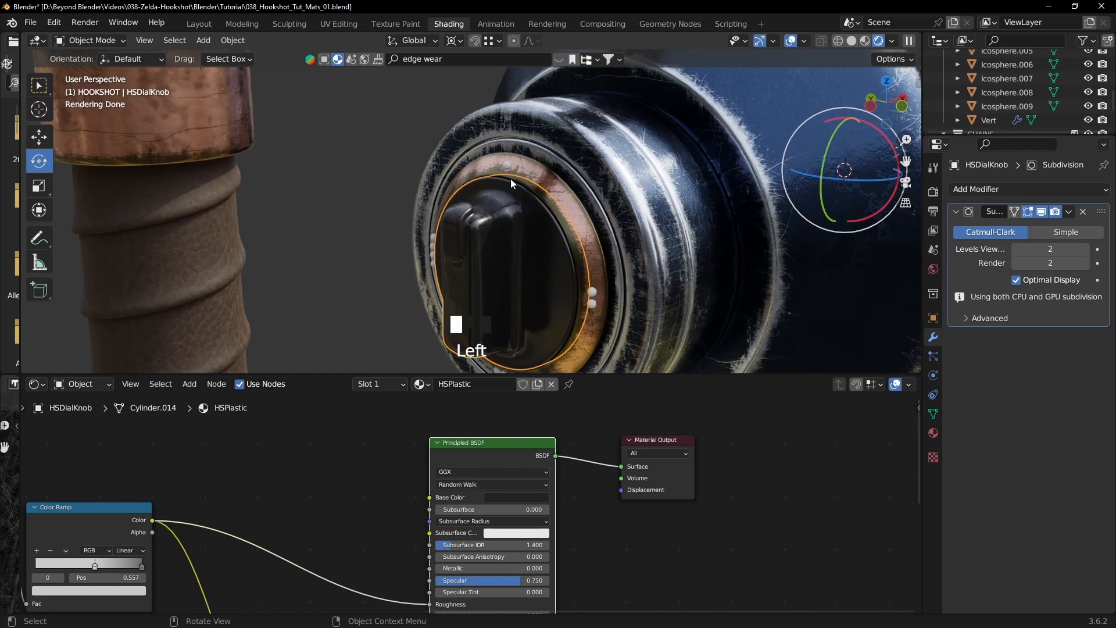
- Set the transform pivot to Median Point and rotate the dial knob to a tilted position on its base
left_click(452, 41)
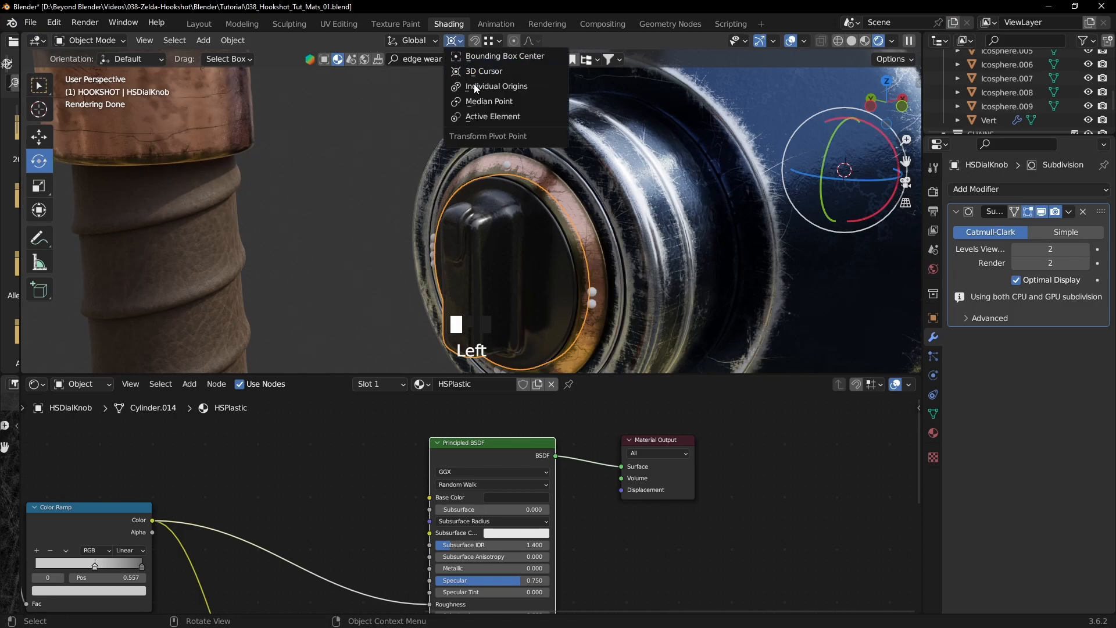
left_click(476, 103)
middle_click_drag(599, 195, 552, 213)
left_click_drag(545, 208, 561, 241)
left_click(377, 211)
middle_click_drag(611, 224, 585, 214)
scroll(586, 216, "down", 2)
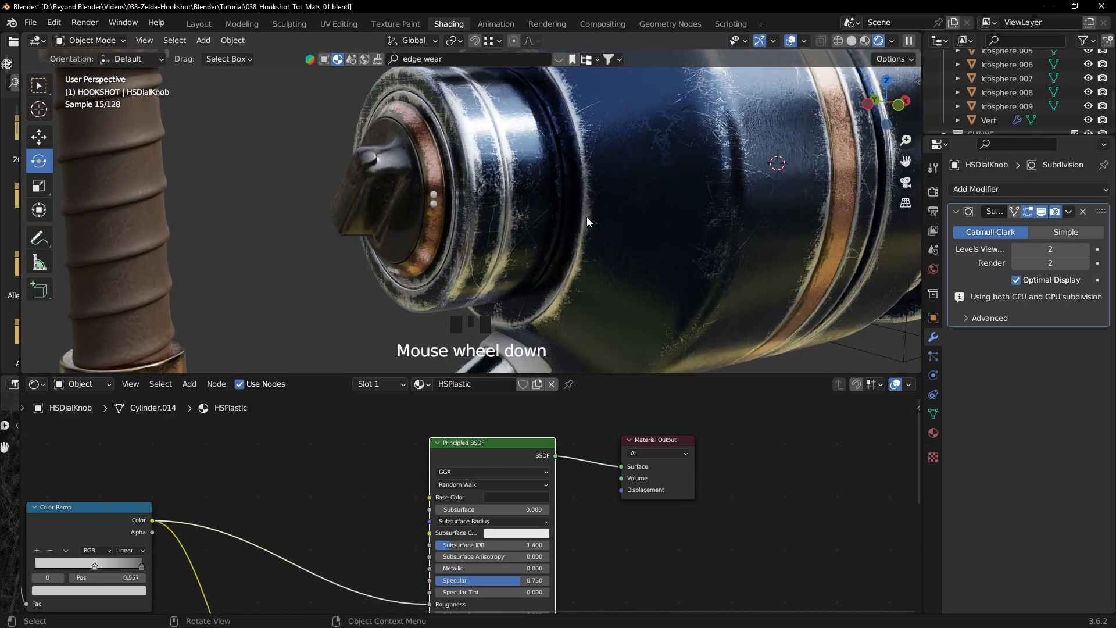
- Assign the HSMetalBlue material to the untextured handle collars
middle_click_drag(669, 226, 581, 224)
scroll(581, 225, "down", 1)
left_click(506, 148)
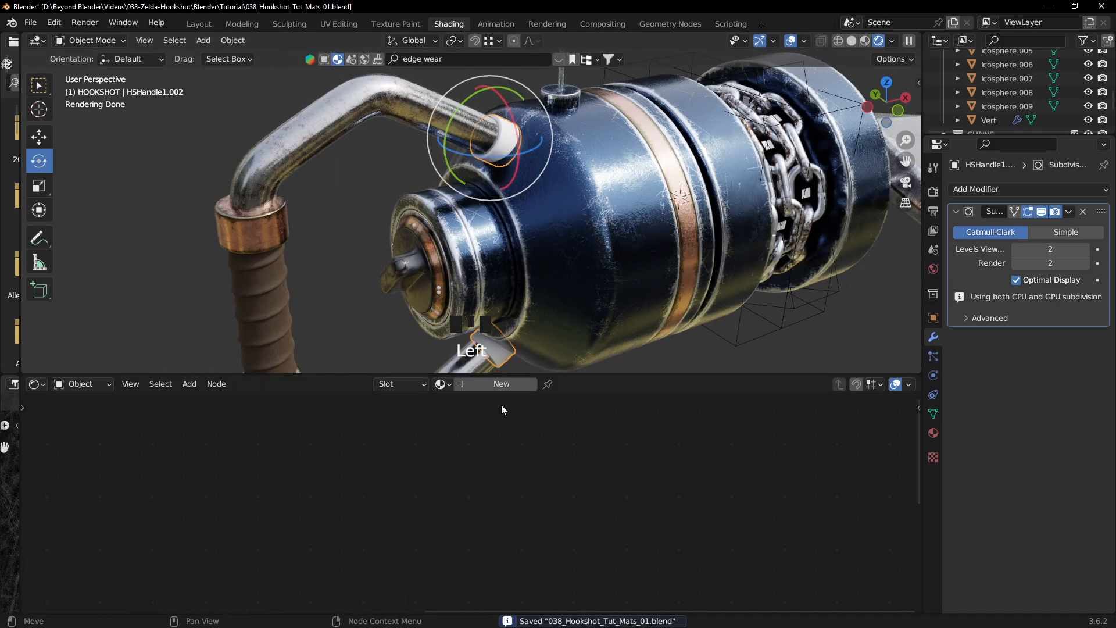
left_click(443, 384)
left_click(486, 484)
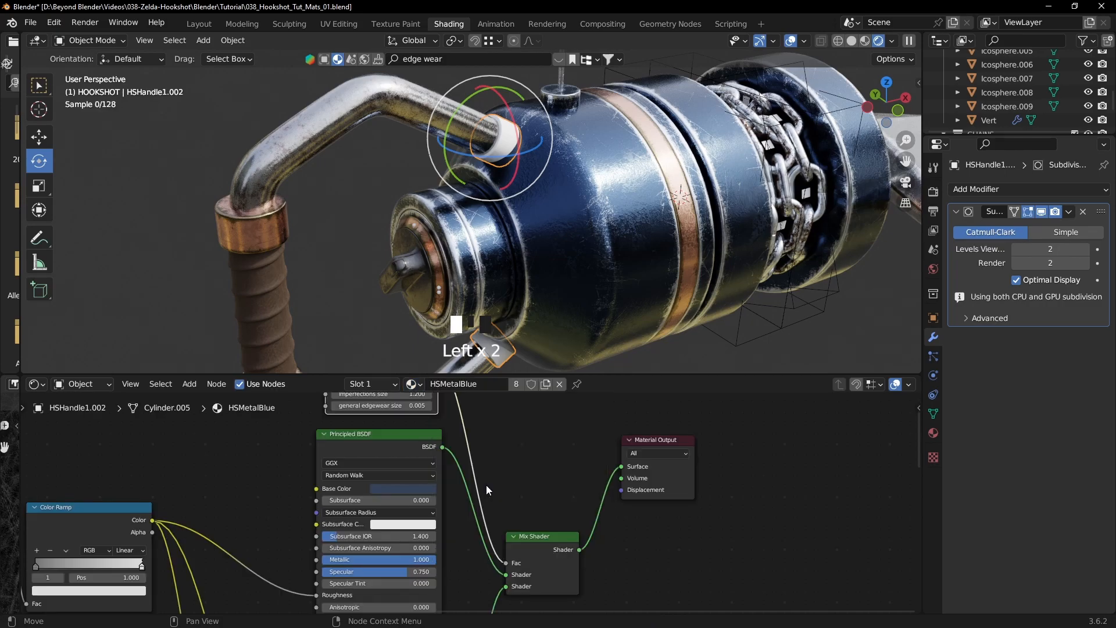
- Select the Torus.002 chain link under EmptyBox.002 and change its material to HSChrome
middle_click_drag(505, 333, 542, 262, "shift")
left_click(542, 263)
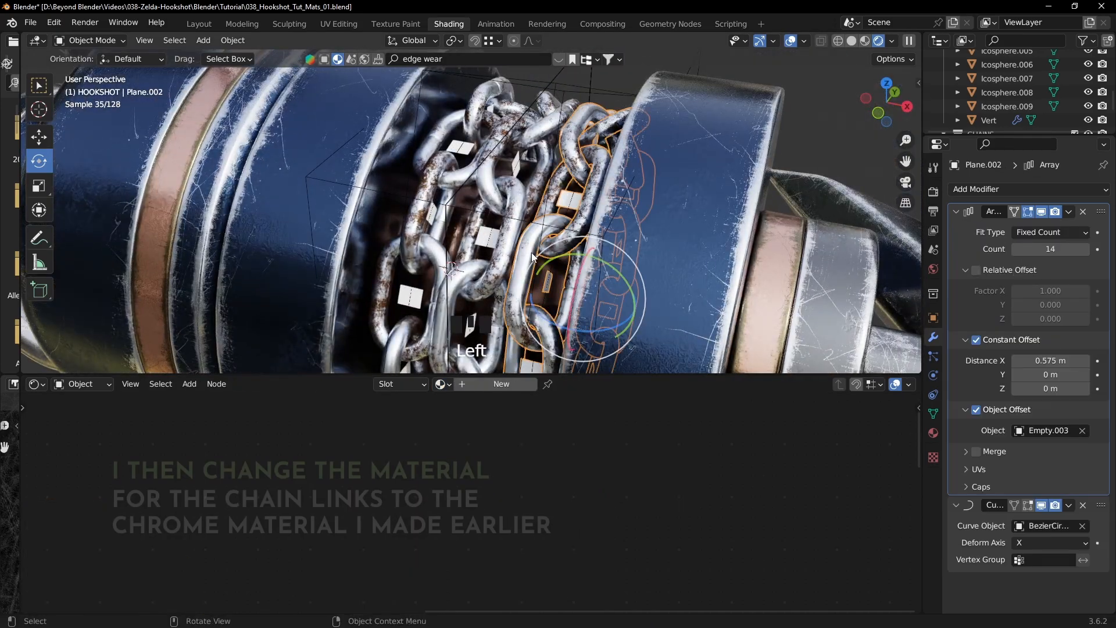
left_click_drag(1012, 135, 1004, 355)
scroll(959, 339, "down", 2)
left_click(1032, 342)
middle_click_drag(612, 555, 765, 488)
scroll(765, 489, "down", 7)
scroll(675, 493, "up", 6)
middle_click_drag(522, 451, 554, 473)
left_click(413, 384)
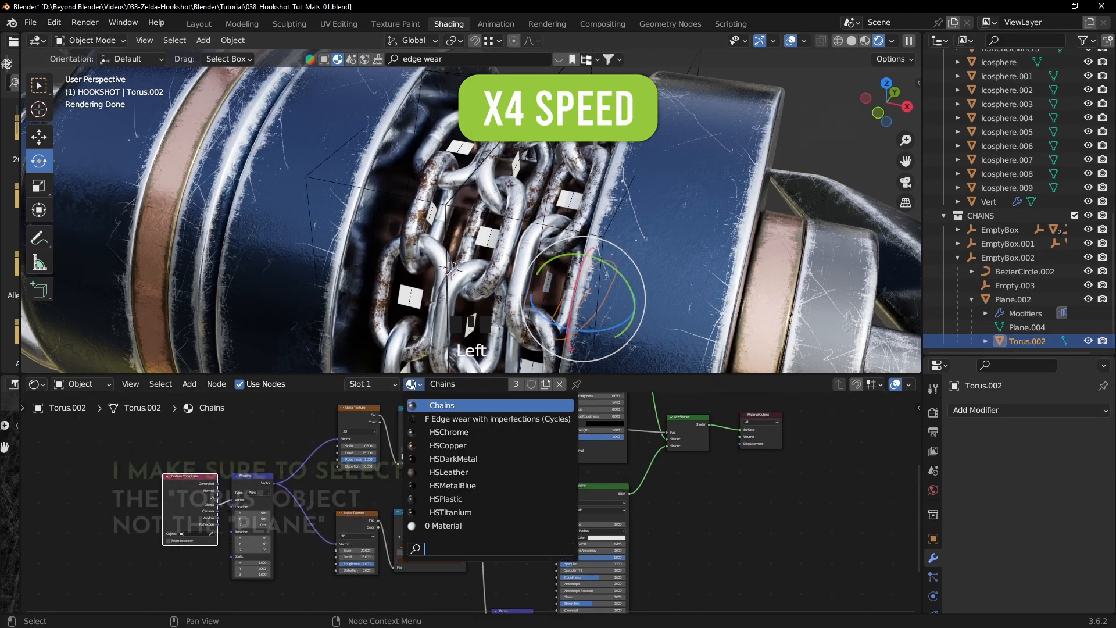
left_click(453, 432)
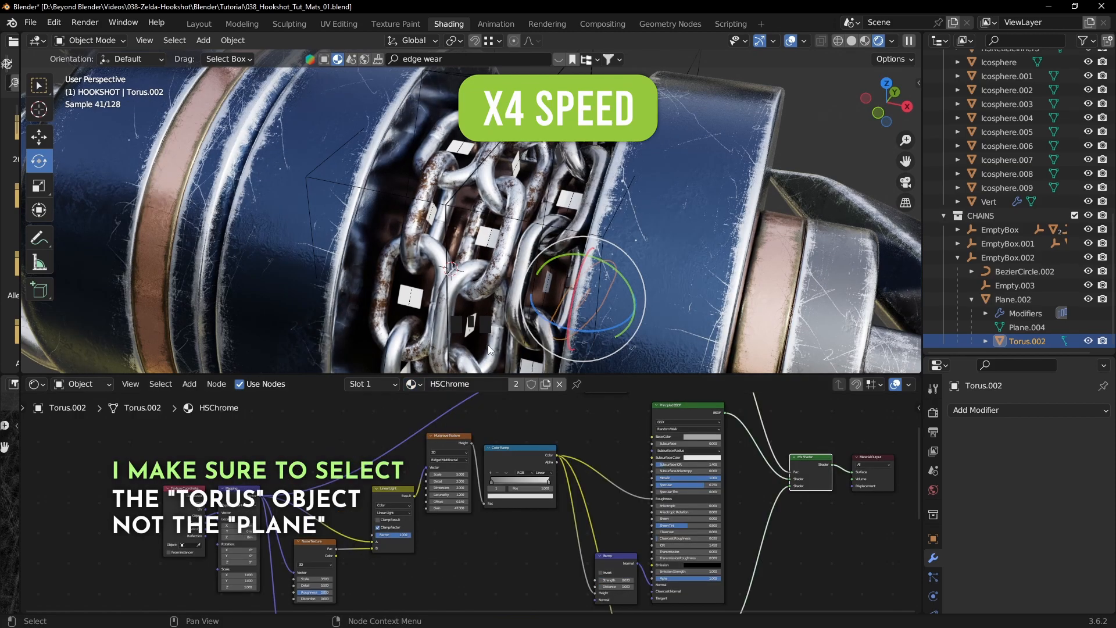
- Select the Torus.001 chain link under EmptyBox.001 and change its material to HSChrome
left_click(957, 244)
scroll(965, 250, "down", 2)
left_click(1028, 286)
left_click(413, 384)
left_click(462, 434)
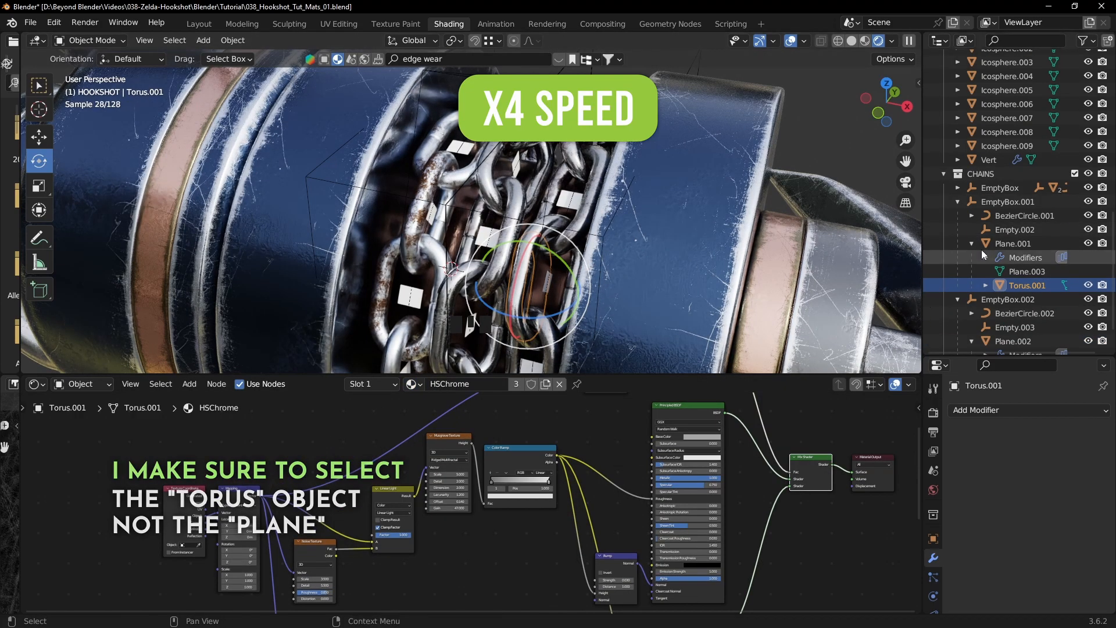
- Assign HSChrome to the Torus chain link under EmptyBox and inspect the chains up close
left_click(957, 188)
left_click(972, 230)
left_click(1019, 271)
left_click(415, 384)
left_click(454, 432)
left_click(616, 326)
scroll(622, 279, "down", 2)
middle_click_drag(629, 238, 493, 219)
scroll(564, 200, "up", 3)
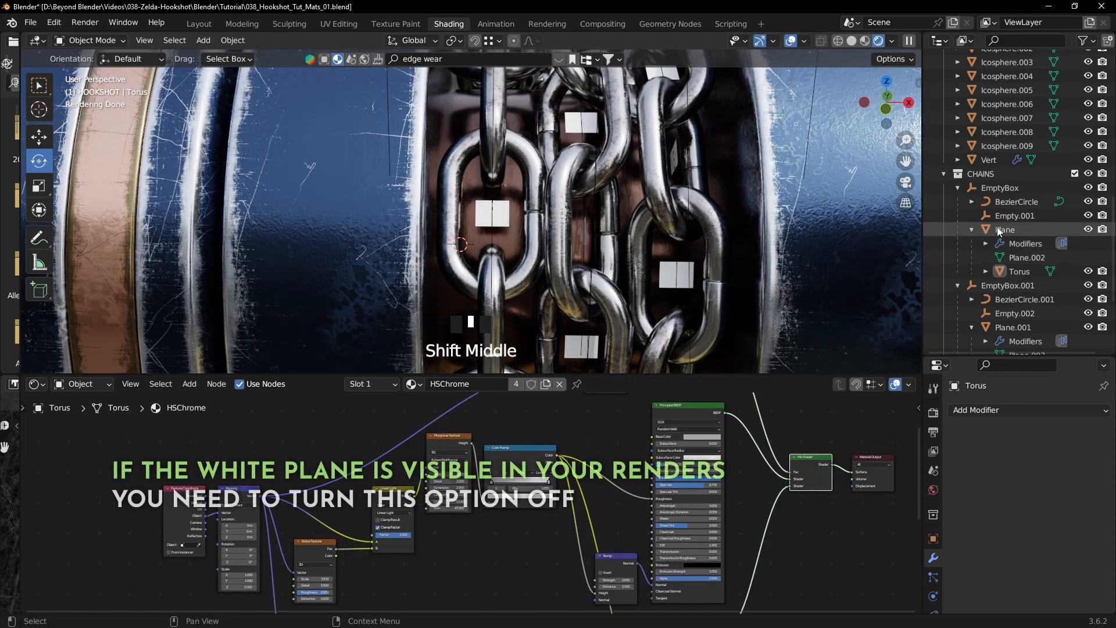
- Open the Instancing settings of the first chain's Plane and try toggling its instancer visibility in the viewport
left_click(999, 228)
left_click_drag(1042, 358, 1042, 129)
left_click(933, 312)
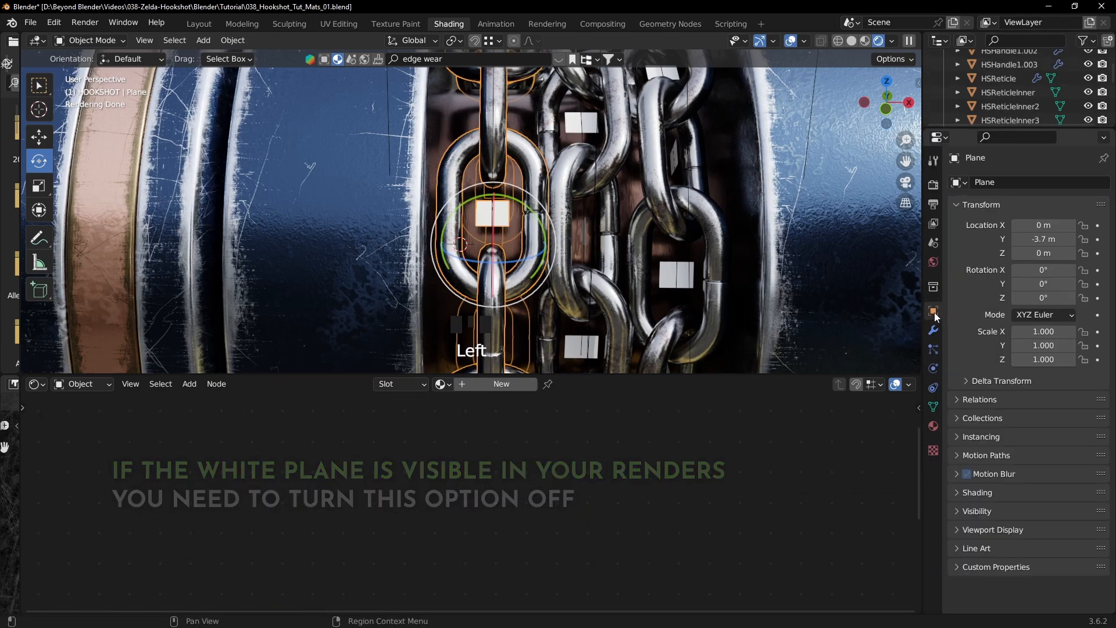
left_click(980, 438)
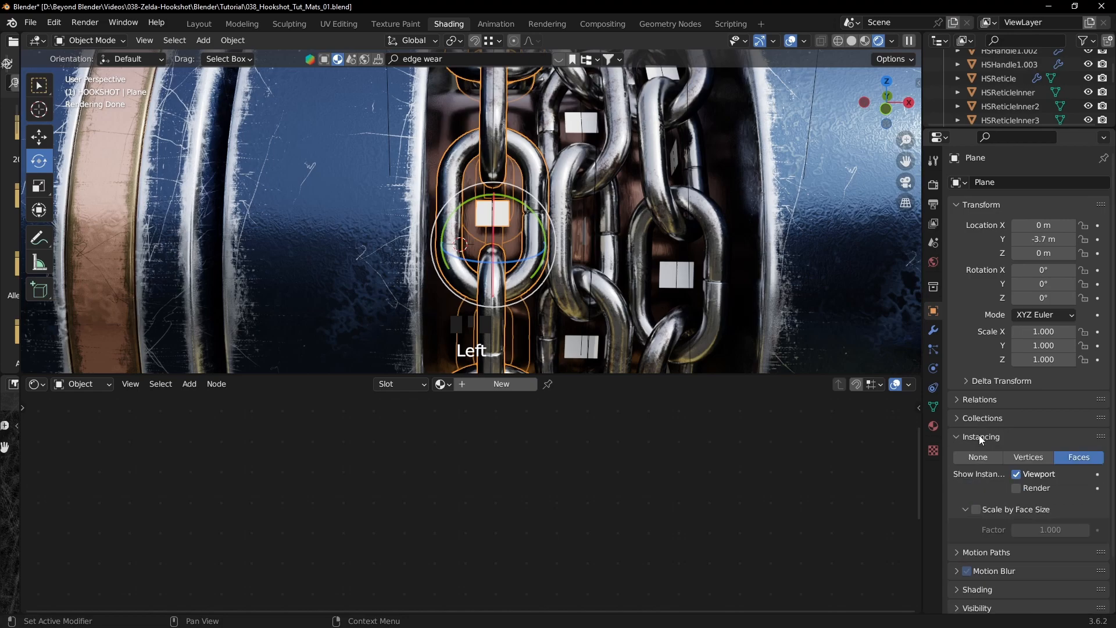
left_click(1016, 474)
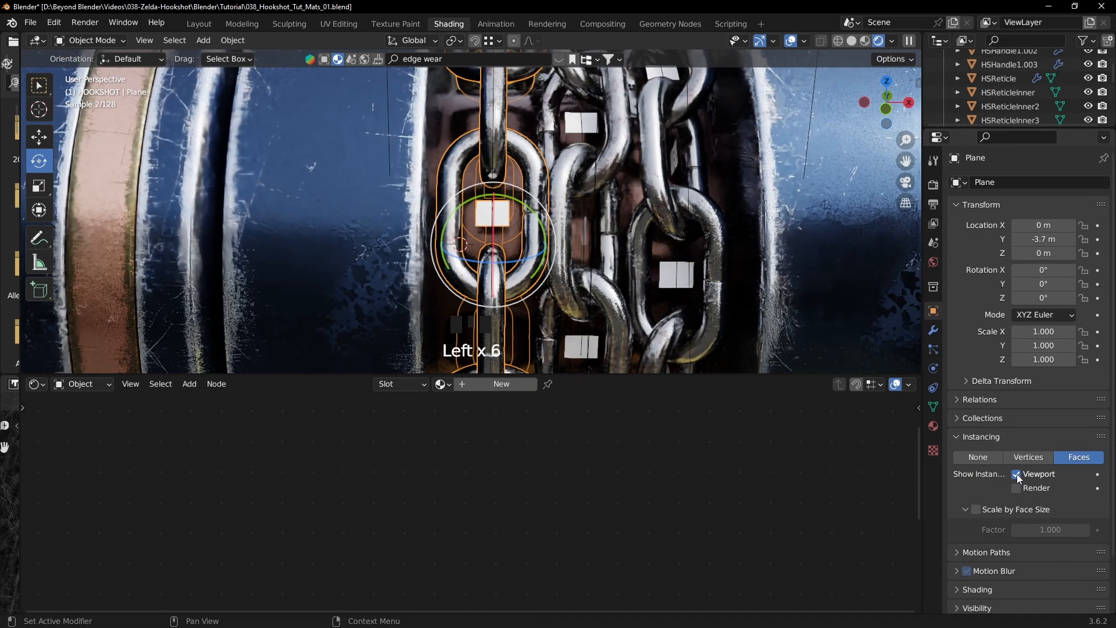
left_click(957, 436)
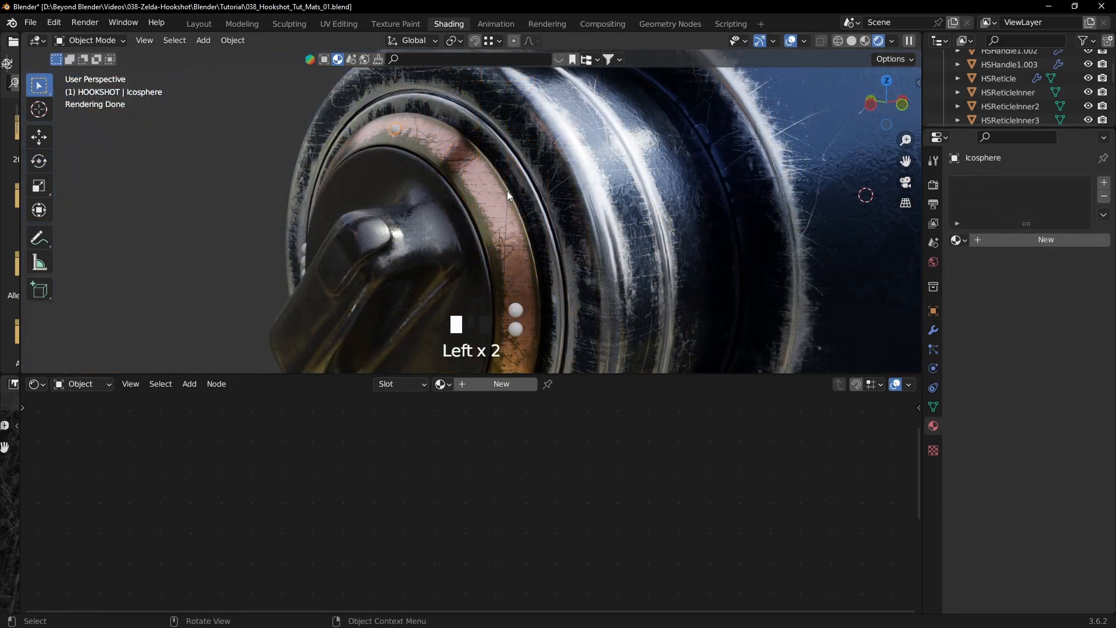
- Create a new material named HSIndicator on the small indicator sphere beside the dial
key("g")
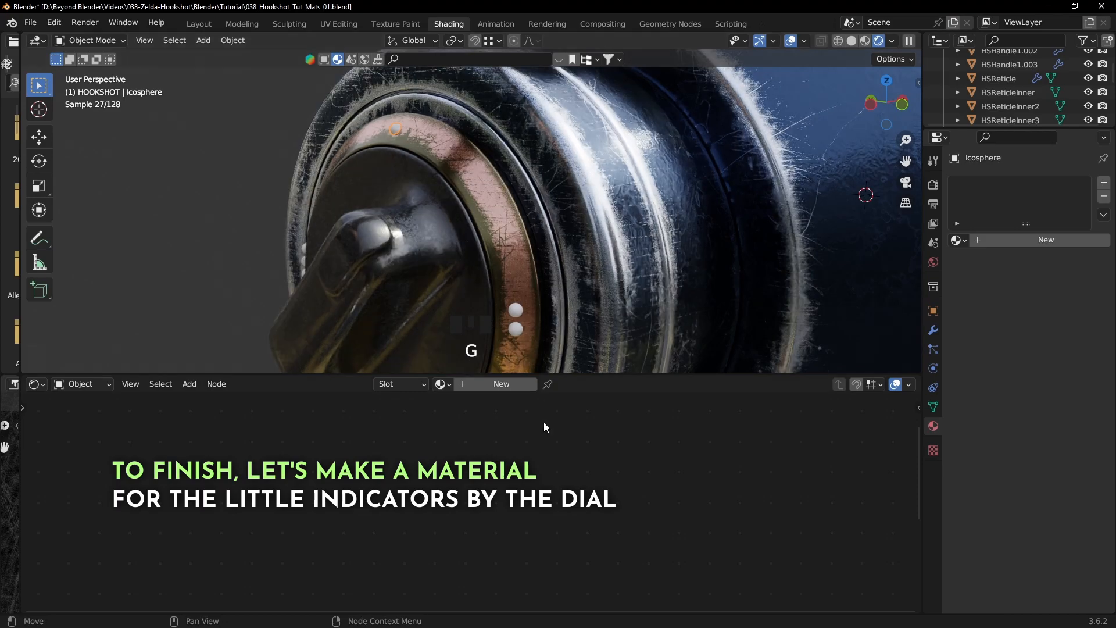
left_click(492, 385)
left_click(493, 385)
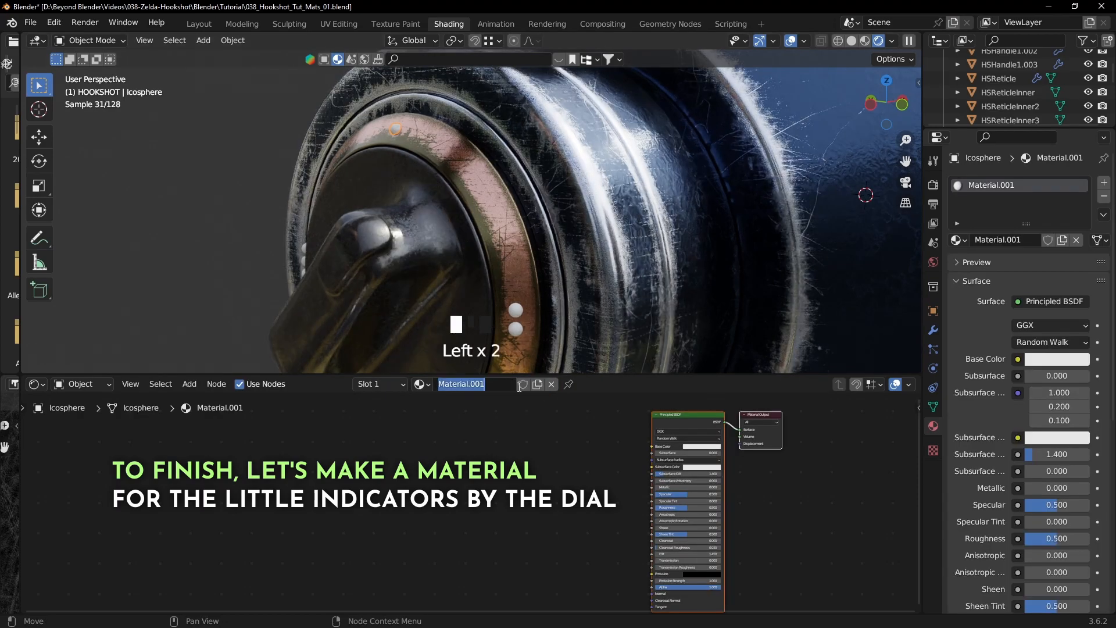
type("HSIndicator")
key("Return")
- Darken the indicator material's base color to a value of 0.020
scroll(390, 159, "up", 5)
scroll(505, 237, "down", 2)
key("Tab")
key("Tab")
mouse_move(561, 229)
middle_mouse_down()
mouse_move(489, 244)
mouse_move(488, 221)
mouse_move(546, 232)
middle_mouse_up()
key("Tab")
key("Tab")
scroll(546, 232, "up", 2)
scroll(545, 232, "down", 2)
middle_click_drag(751, 482, 543, 522)
scroll(543, 522, "up", 6)
left_click(509, 475)
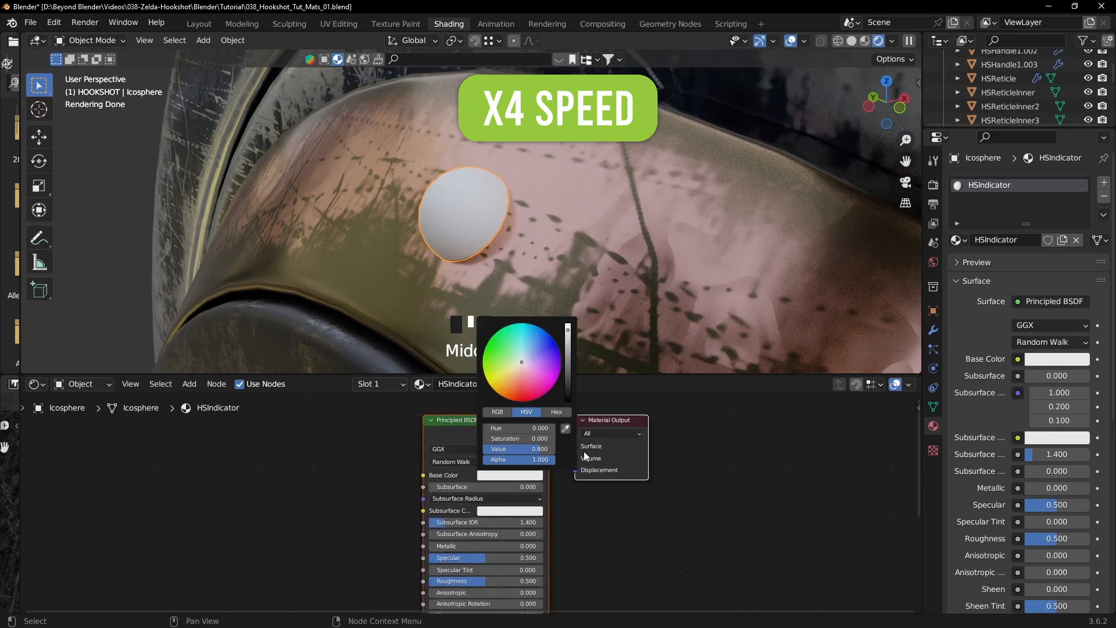
left_click(509, 475)
left_click_drag(568, 331, 568, 390)
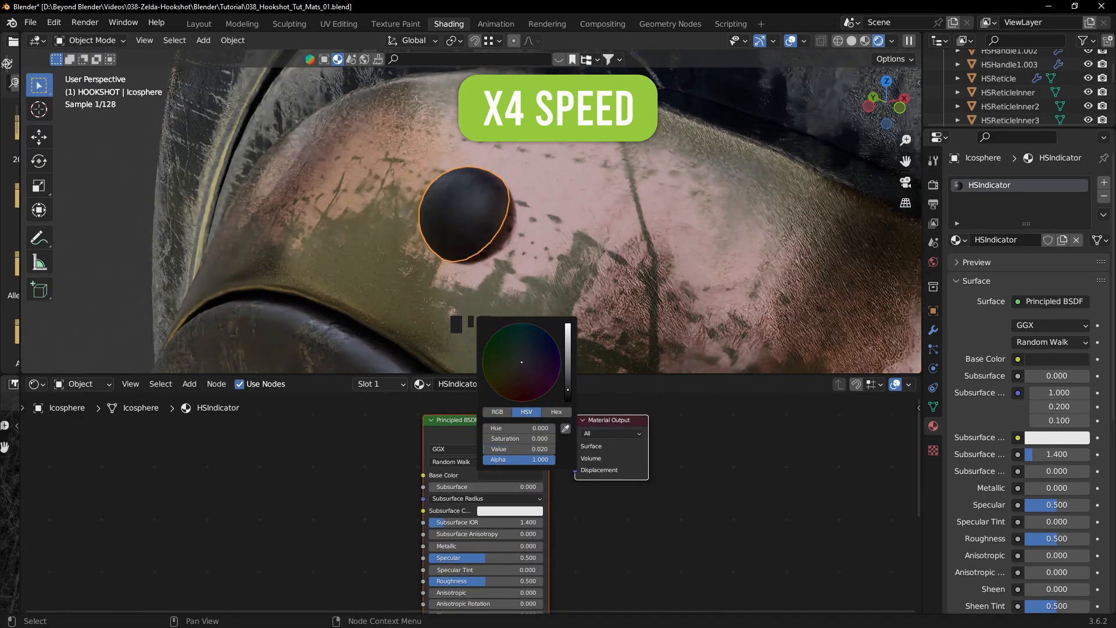
- Lower the indicator material's roughness to 0.275
middle_click_drag(655, 535, 671, 469)
left_click(671, 468)
left_click_drag(511, 480, 476, 480)
middle_click_drag(654, 517, 689, 486)
left_click_drag(537, 484, 510, 484)
- Copy the texture nodes from the dial knob's HSPlastic material and paste them into HSIndicator
scroll(536, 484, "down", 4)
scroll(531, 279, "down", 4)
left_click(471, 340)
scroll(416, 501, "down", 3)
middle_click_drag(416, 502, 573, 502)
scroll(587, 501, "up", 4)
scroll(596, 501, "down", 2)
left_click_drag(119, 454, 493, 563)
key("ctrl+c")
left_click(468, 211)
key("ctrl+v")
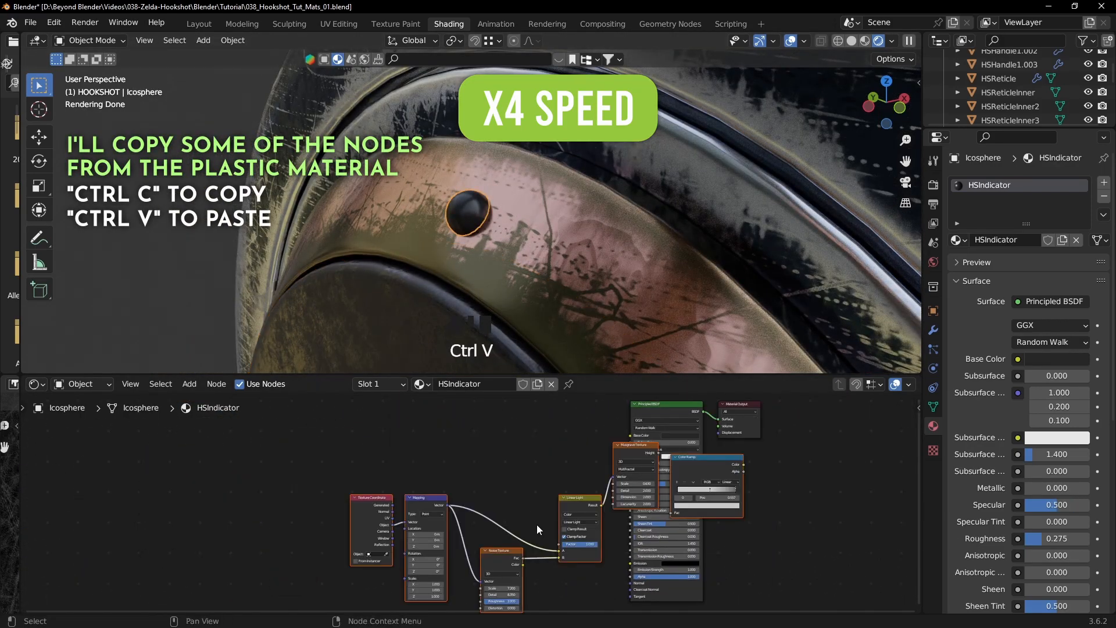
- Place the pasted nodes beside the Principled BSDF and connect the Color Ramp to its Roughness
left_click(552, 481)
left_click(602, 486)
scroll(707, 469, "up", 5)
left_click_drag(526, 500, 589, 511)
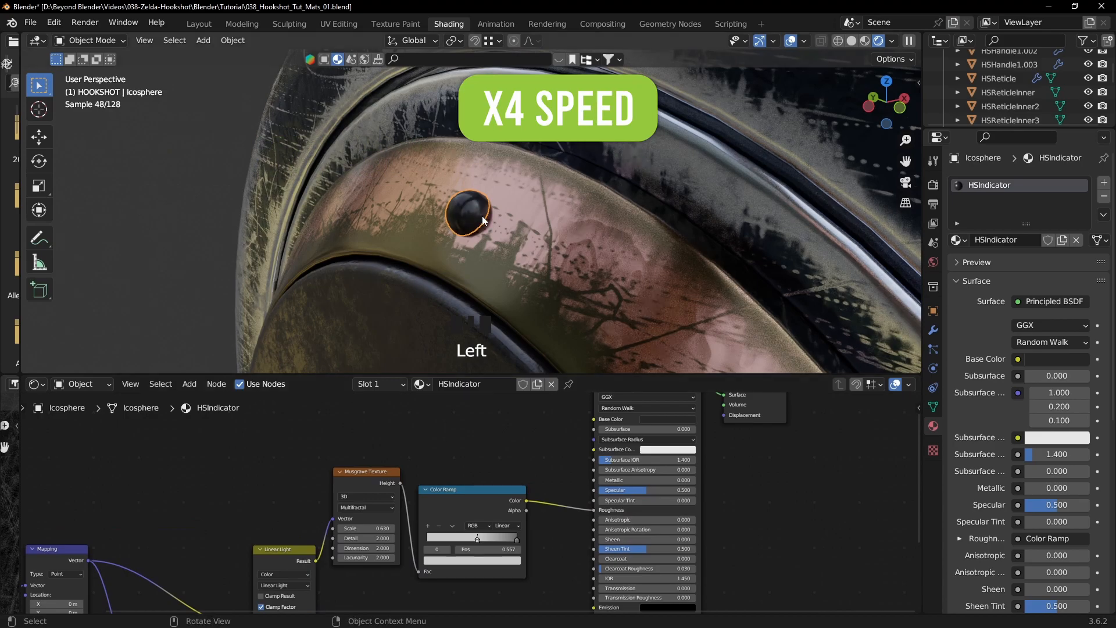
- Delete the Musgrave Texture and Linear Light nodes and feed the Noise Texture's Fac into the Color Ramp
scroll(481, 214, "up", 8)
middle_click_drag(481, 214, 584, 192)
middle_click_drag(167, 589, 234, 541)
left_click(356, 498)
key("Delete")
left_click(436, 431)
key("Delete")
left_click_drag(257, 574, 488, 518)
left_click_drag(180, 466, 52, 546)
key("g")
left_click(235, 489)
left_click_drag(554, 435, 575, 439)
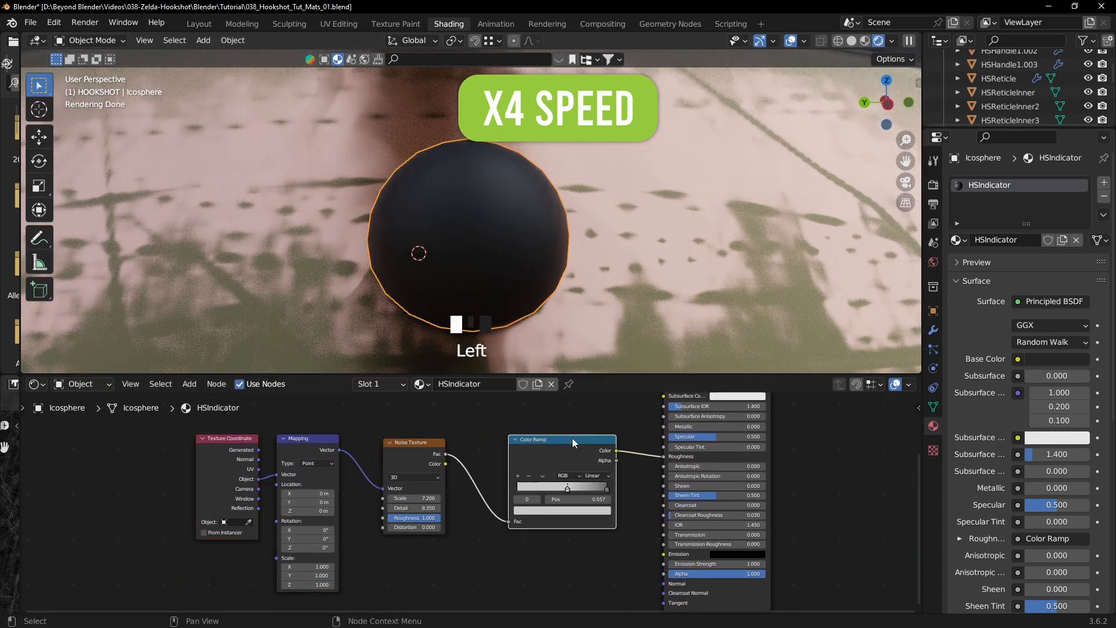
- Reset the Color Ramp to its default black and white colors and preview it on the indicator
scroll(575, 439, "up", 2)
middle_click_drag(575, 439, 490, 449)
left_click(530, 510)
left_click(470, 453)
key("BackSpace")
left_click(494, 450, "ctrl+shift")
- Set the Noise Texture scale to 1.31 and detail to 11, with the ramp's black stop at 0.454
left_click_drag(300, 518, 282, 518, "shift")
left_click_drag(421, 508, 469, 508)
left_click_drag(300, 518, 273, 518)
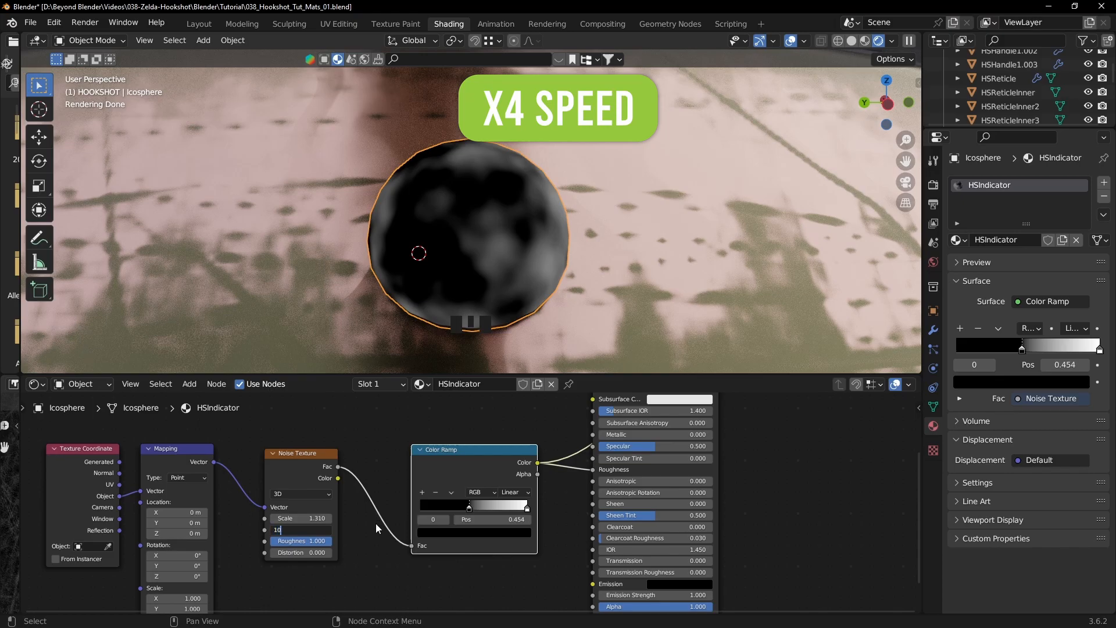
type("10")
key("Return")
left_click(383, 554)
mouse_move(308, 530)
left_mouse_down()
mouse_move(273, 529)
mouse_move(349, 530)
mouse_move(296, 529)
left_mouse_up()
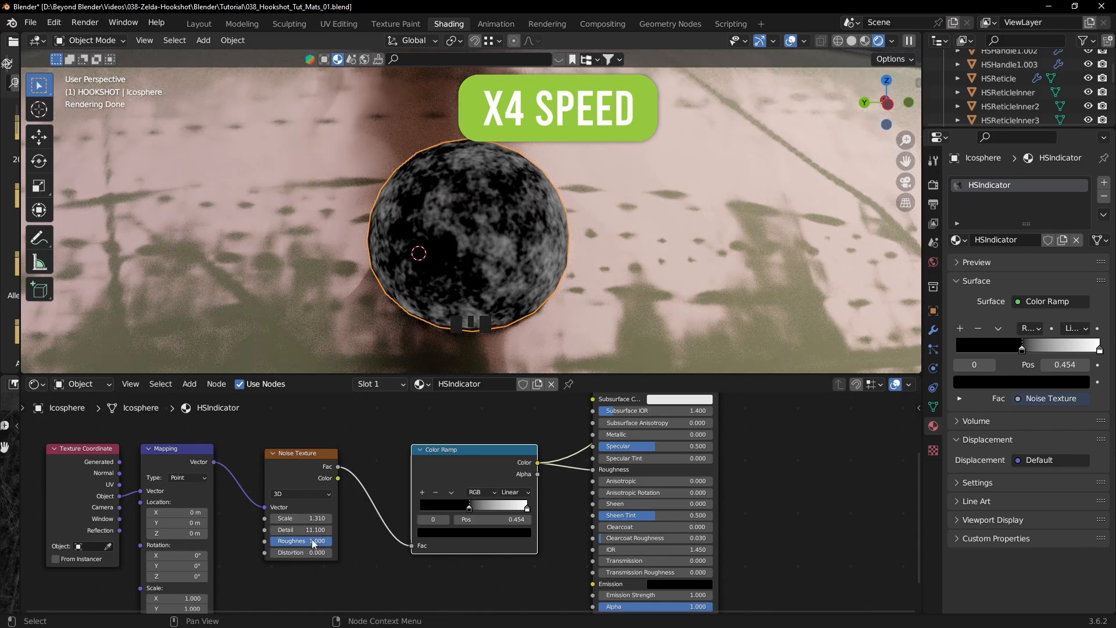
- Inspect the noise pattern on the indicator and route the Principled BSDF back to the Material Output
middle_click_drag(477, 244, 436, 250)
left_click(507, 452, "ctrl+shift")
scroll(507, 452, "down", 2)
left_click(507, 456, "ctrl+shift")
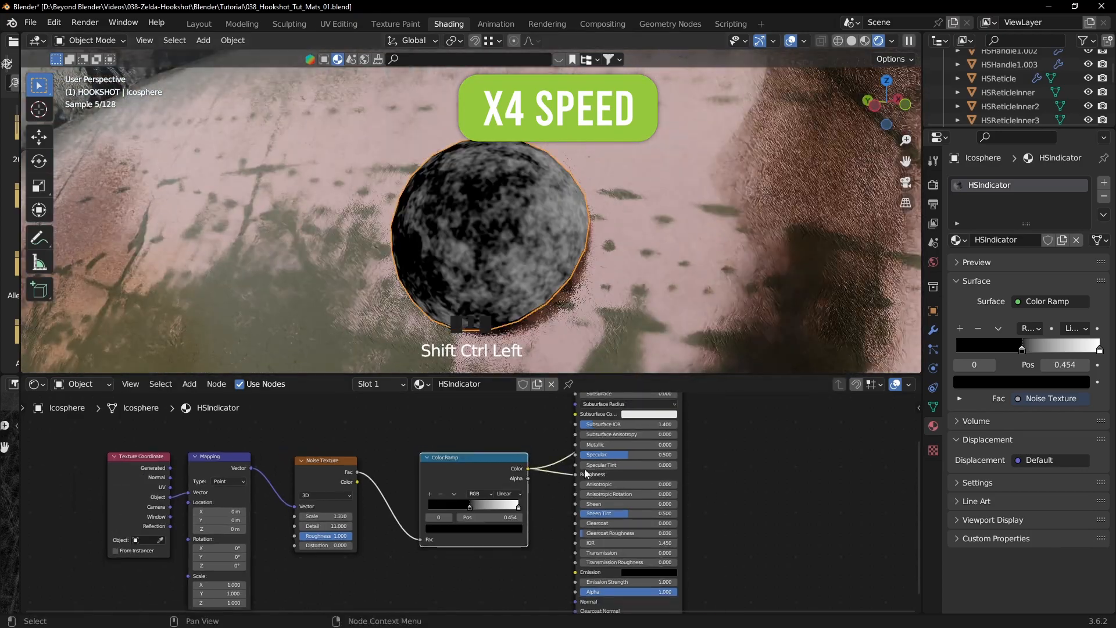
middle_click_drag(518, 460, 442, 564)
left_click(550, 451, "ctrl+shift")
middle_click_drag(487, 257, 493, 252)
middle_click_drag(445, 546, 459, 438, "shift")
- Brighten the Color Ramp's black stop to grey and dim its white stop slightly
scroll(477, 520, "up", 3)
left_click(372, 536)
left_click_drag(423, 415, 423, 384)
left_click(453, 498)
left_click(372, 535)
left_click_drag(422, 313, 422, 322)
scroll(497, 466, "down", 4)
scroll(523, 249, "down", 20)
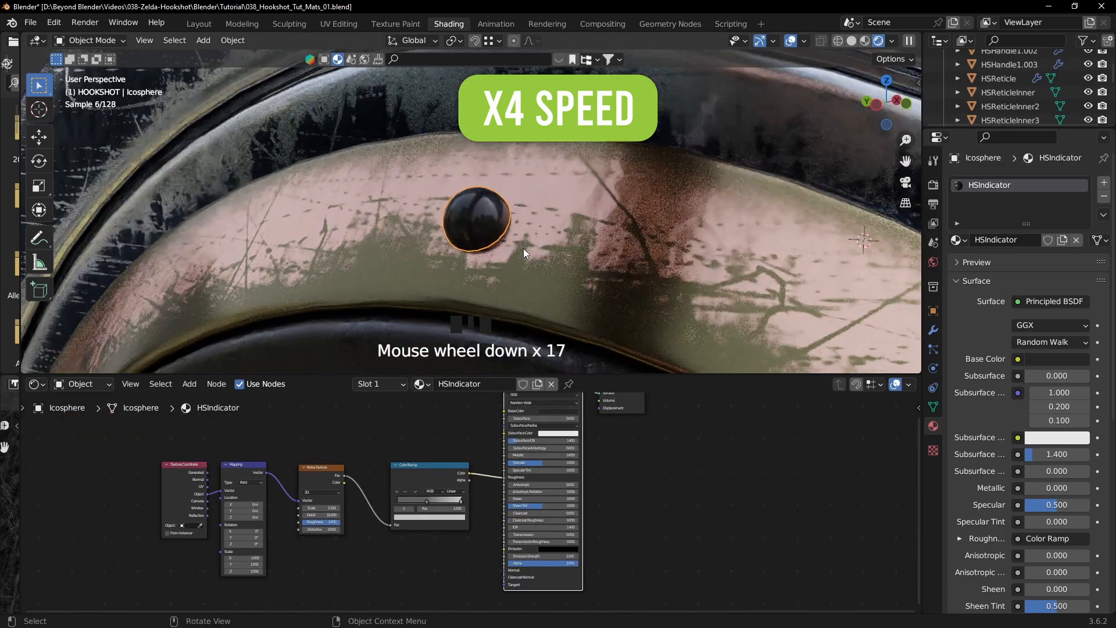
- Move the Color Ramp's light stop inward and isolate the indicator in local view
scroll(511, 244, "up", 15)
scroll(655, 507, "up", 3)
middle_click_drag(654, 507, 694, 467)
left_click_drag(567, 471, 529, 472)
middle_click_drag(698, 498, 741, 518)
middle_click_drag(543, 226, 553, 225)
key("slash")
middle_click_drag(639, 211, 715, 211)
middle_click_drag(564, 210, 639, 209)
middle_click_drag(369, 548, 470, 444)
- Preview the Color Ramp on the isolated indicator and move its light stop to position 0.580
left_click(551, 431, "ctrl+shift")
middle_click_drag(325, 256, 445, 281)
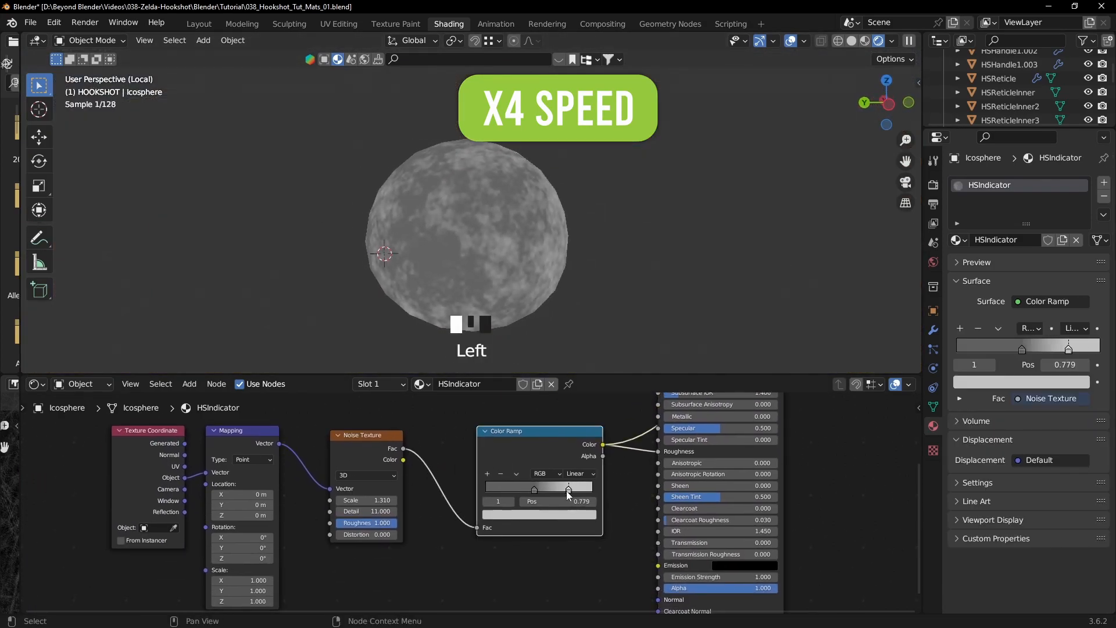
left_click(534, 489)
left_click_drag(559, 490, 549, 490)
- Restore the Principled BSDF as the output shader and check the indicator's reflections from several angles
left_click(776, 593, "ctrl+shift")
mouse_move(540, 241)
middle_mouse_down()
mouse_move(541, 275)
mouse_move(523, 236)
middle_mouse_up()
scroll(500, 172, "up", 2)
middle_click_drag(500, 172, 573, 176)
middle_click_drag(567, 176, 512, 198)
scroll(511, 197, "down", 3)
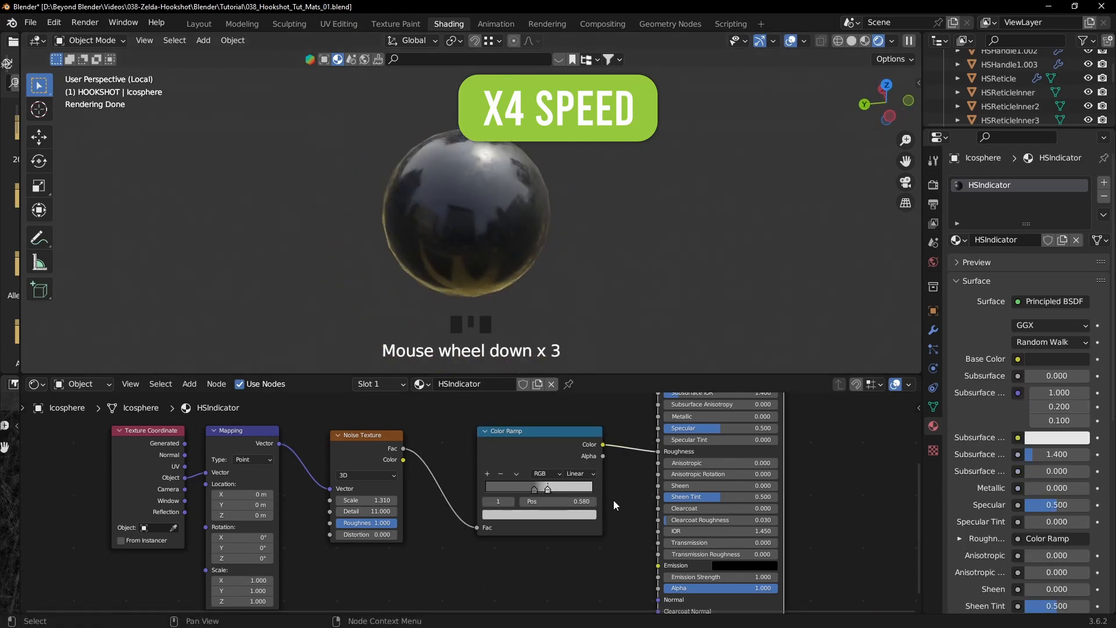
- Set the Color Ramp's dark stop to a brightness value of 0.149 and its light stop to 0.661
middle_click_drag(553, 514, 470, 525)
scroll(470, 525, "down", 3)
scroll(471, 525, "up", 3)
left_click(464, 542)
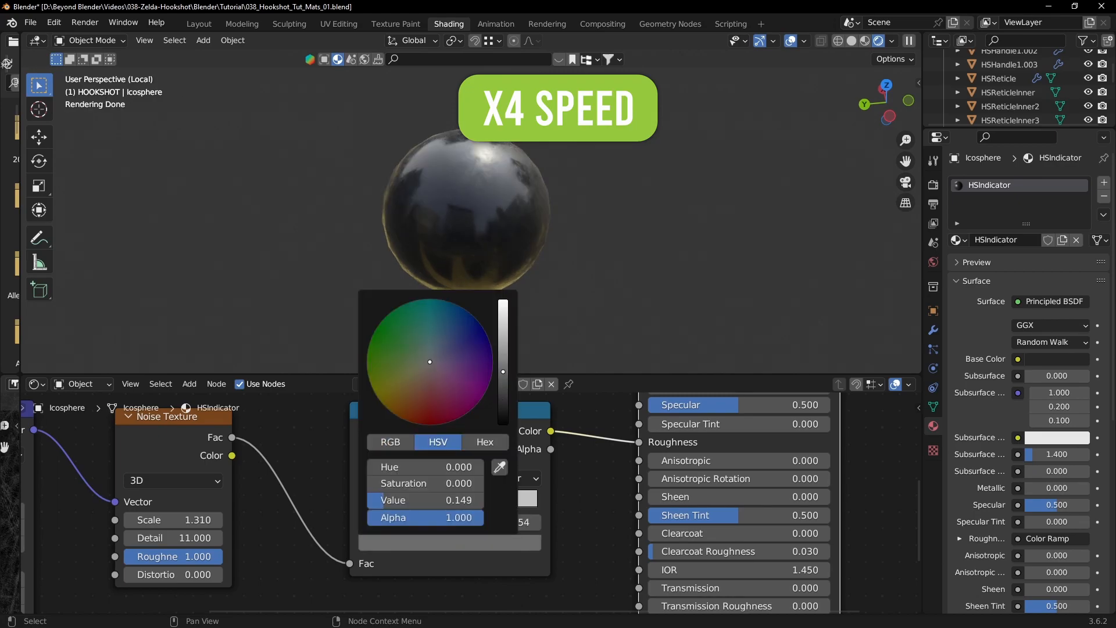
middle_click_drag(581, 481, 601, 505)
left_click(483, 527)
left_click(469, 566)
left_click_drag(522, 353, 522, 343)
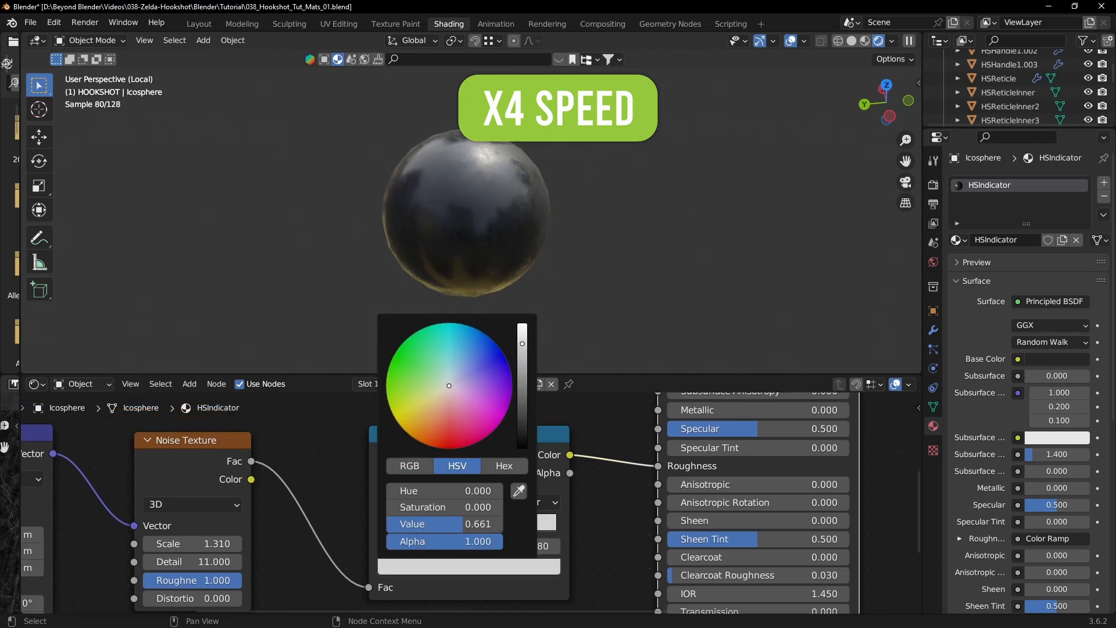
- Check the indicator's finish from another angle and leave local view to return to the full hookshot
middle_click_drag(642, 211, 639, 210)
middle_click_drag(640, 209, 462, 267)
scroll(657, 193, "down", 3)
key("KP_Divide")
scroll(629, 210, "down", 10)
scroll(599, 279, "up", 4)
- Select neighbouring indicator spheres on the dial and assign the existing HSIndicator material to them
left_click(607, 300)
left_click(587, 283, "shift")
left_click(462, 267)
scroll(462, 267, "up", 3)
left_click(555, 316, "shift")
middle_click_drag(554, 316, 616, 302)
left_click(442, 383)
left_click(530, 511)
- Assign the HSIndicator material to the remaining indicator spheres around the dial
left_click(316, 271)
left_click(414, 384)
left_click(483, 472)
middle_click_drag(577, 225, 418, 142)
left_click(418, 142, "shift")
left_click(482, 472)
- Examine the textured dial and indicators up close, switch to the Layout workspace, and view the whole hookshot
middle_click_drag(506, 250, 604, 231)
middle_click_drag(604, 231, 575, 253, "shift")
middle_click_drag(599, 256, 558, 263, "shift")
left_click(206, 24)
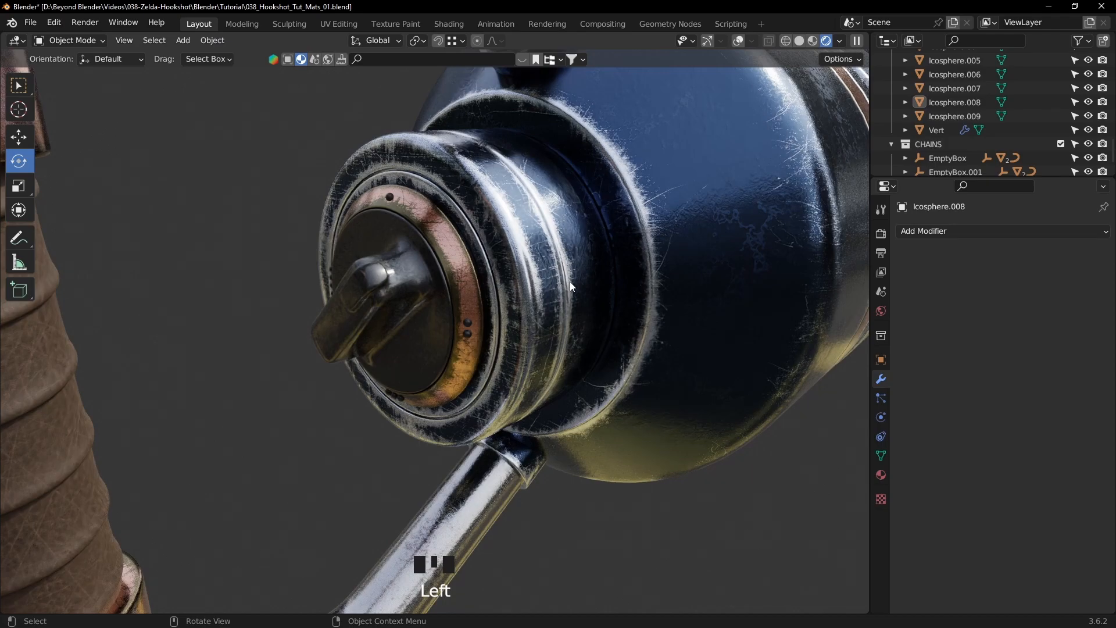
scroll(570, 281, "down", 4)
middle_click_drag(571, 285, 506, 352, "shift")
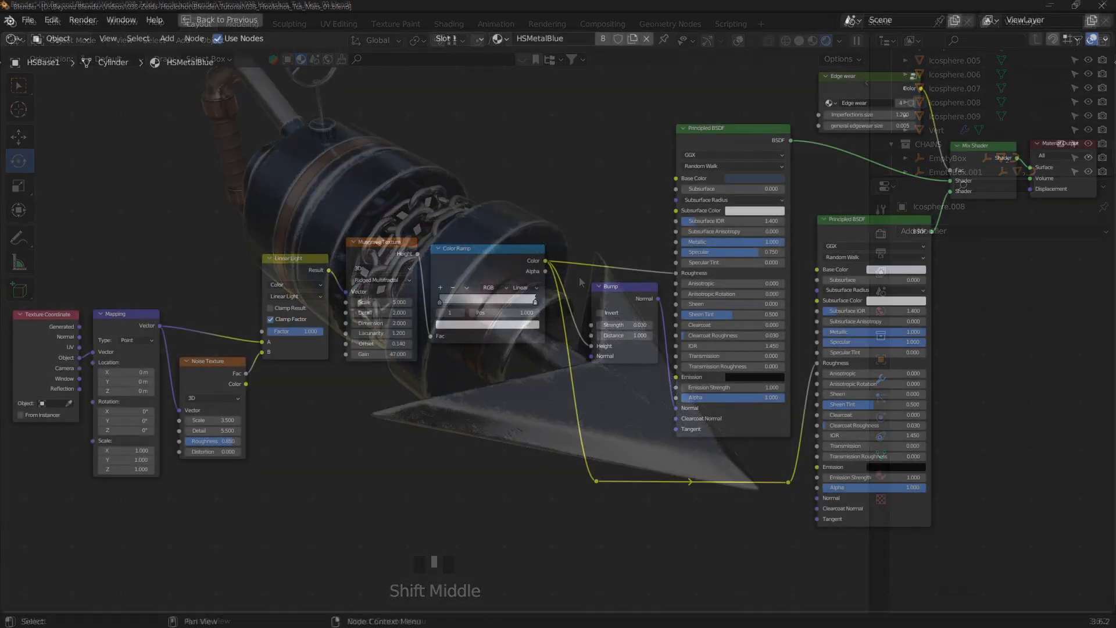